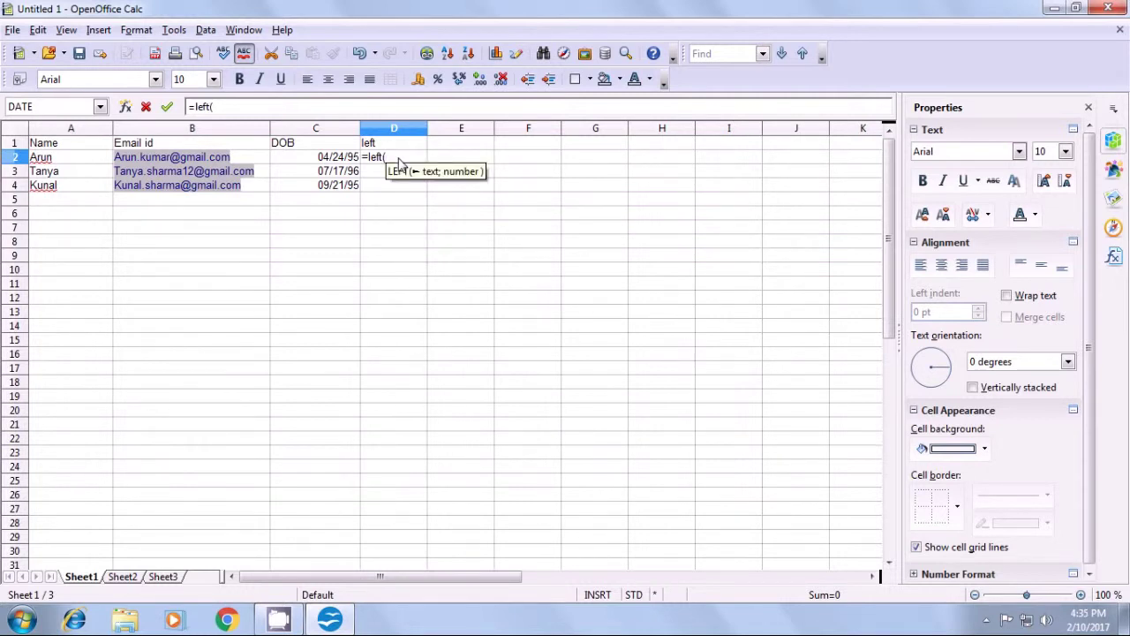
- Complete =LEFT(B2;3) in D2 and fill it down to D4, giving Aru, Tan and Kun
{"action": "left_click", "coordinate": [262, 161]}
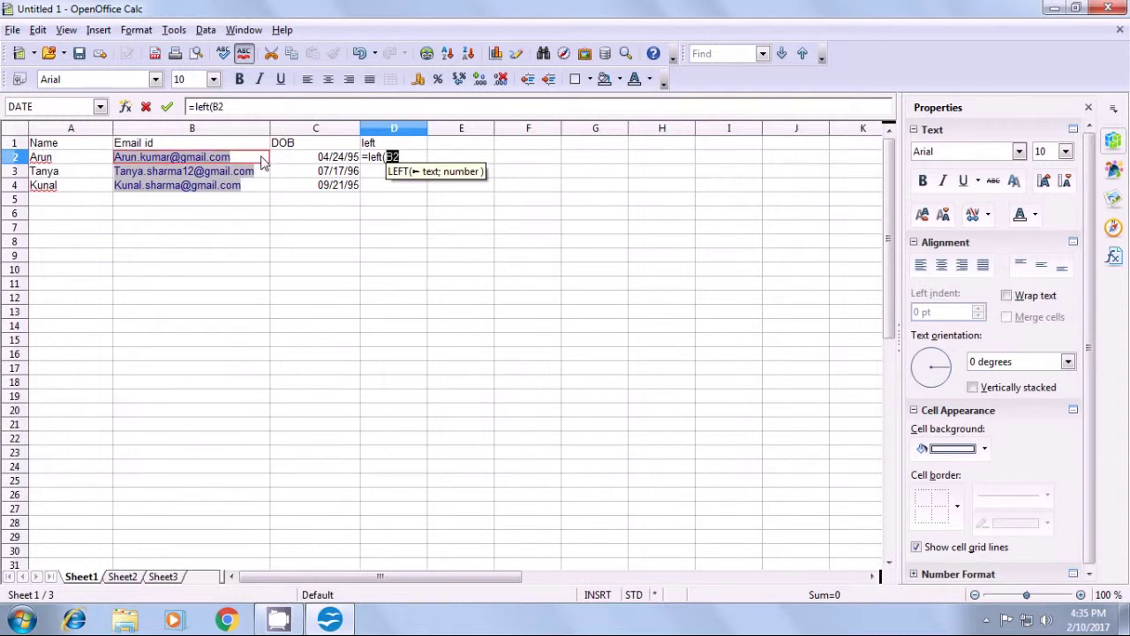
{"action": "type", "text": ";"}
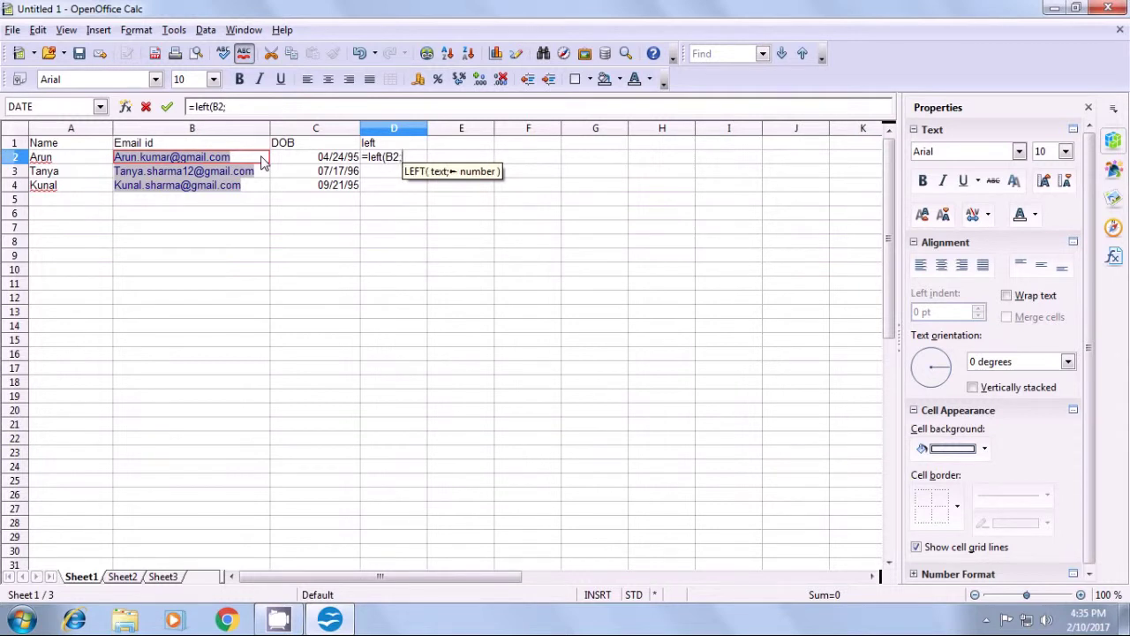
{"action": "type", "text": "3"}
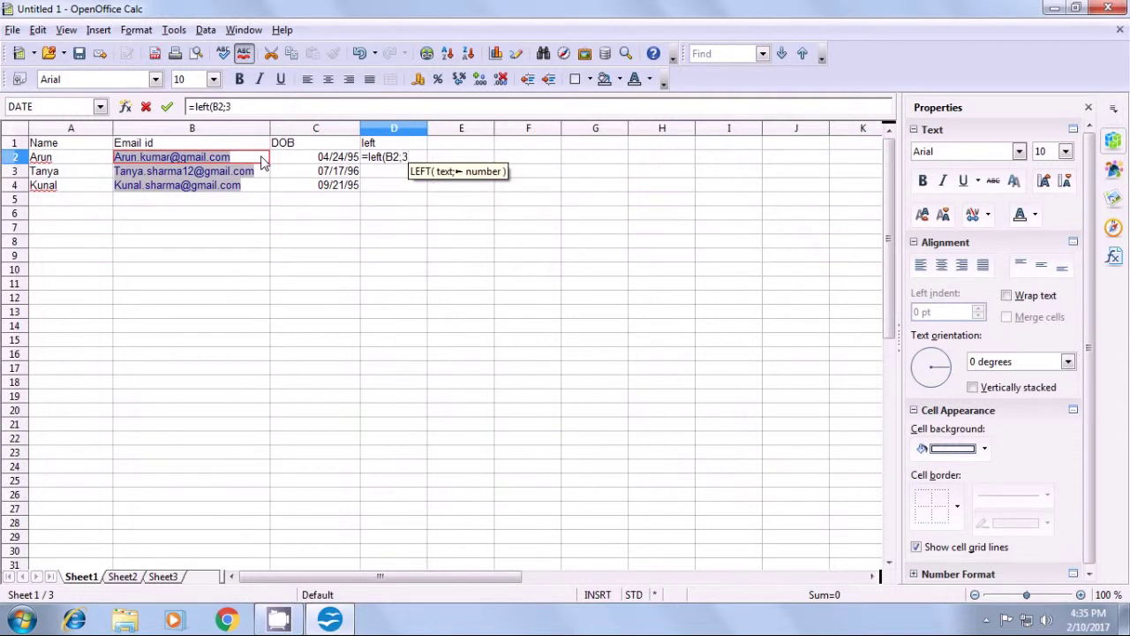
{"action": "type", "text": ")"}
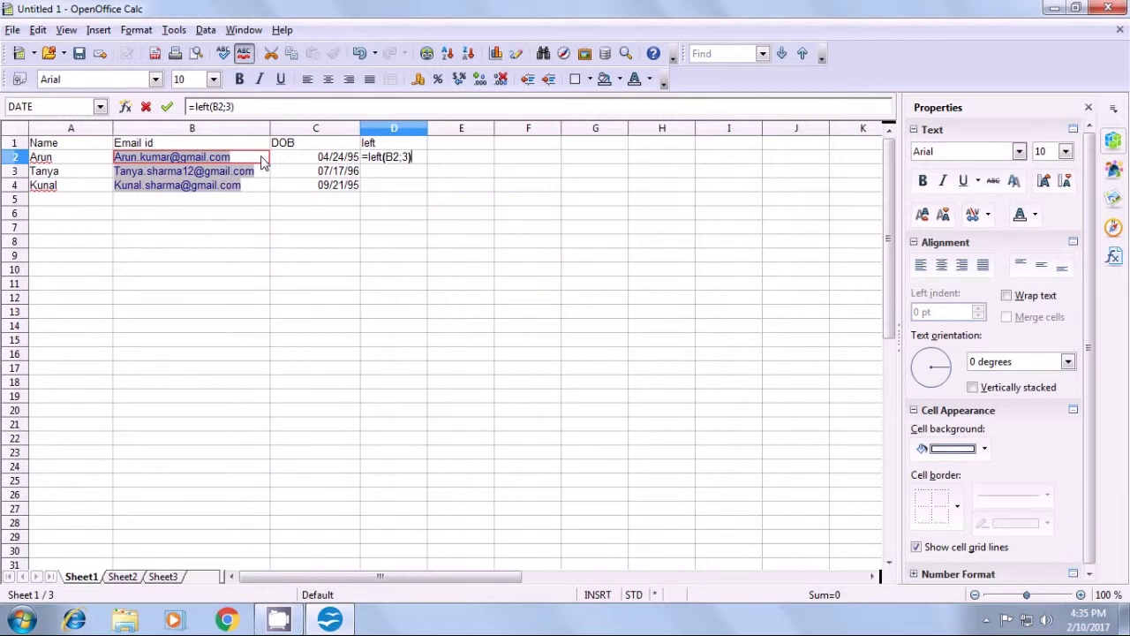
{"action": "key", "text": "Return"}
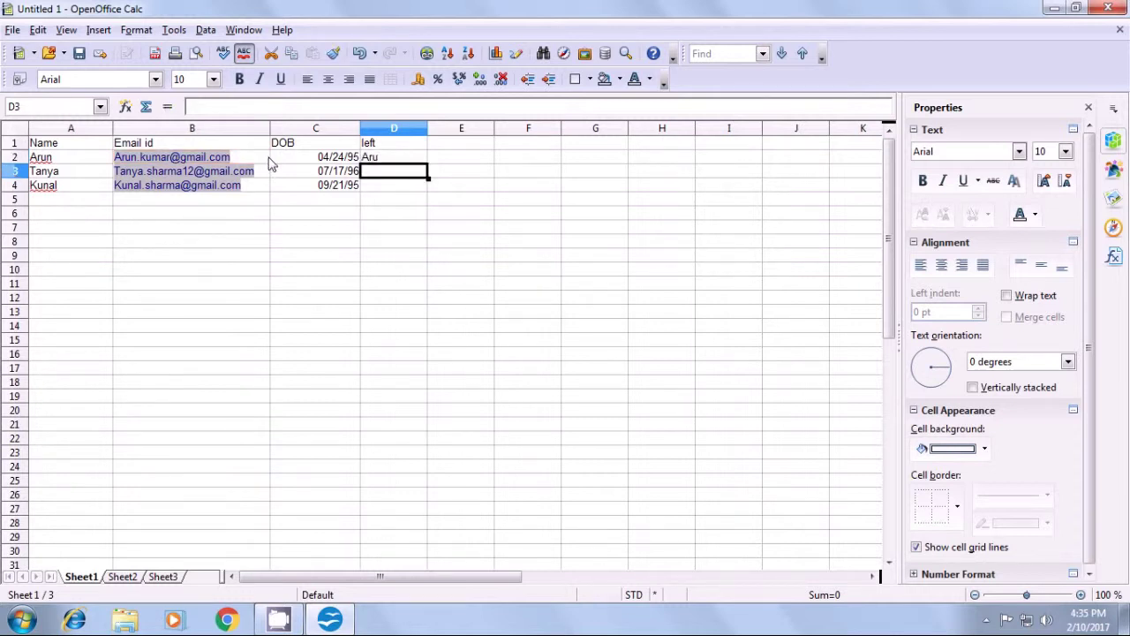
{"action": "left_click", "coordinate": [389, 160]}
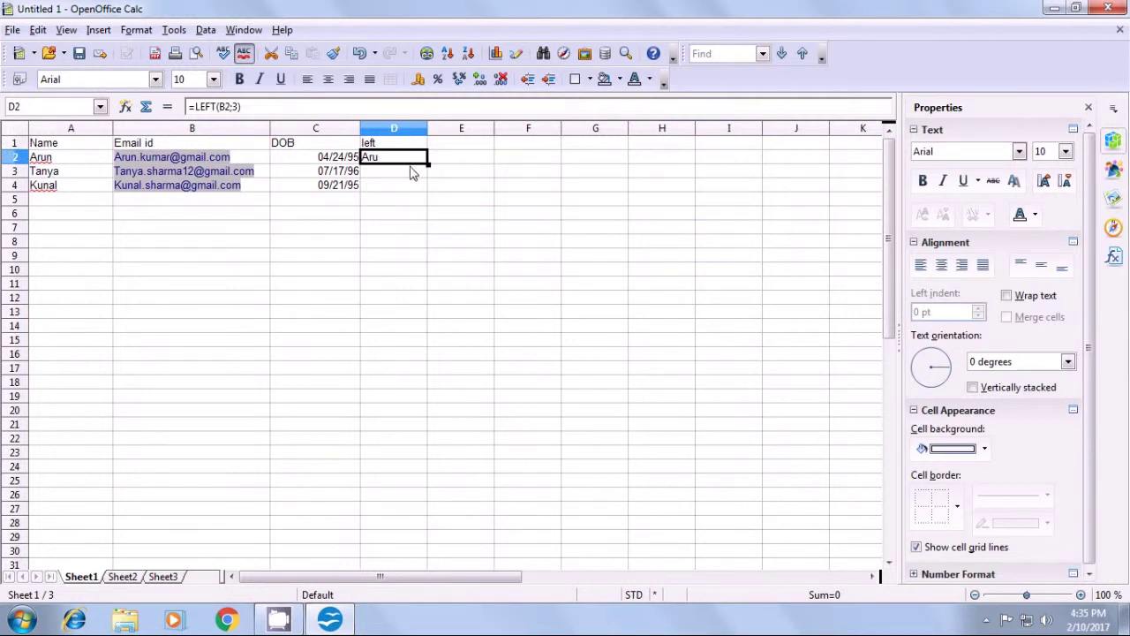
{"action": "left_click_drag", "start_coordinate": [427, 164], "coordinate": [429, 189]}
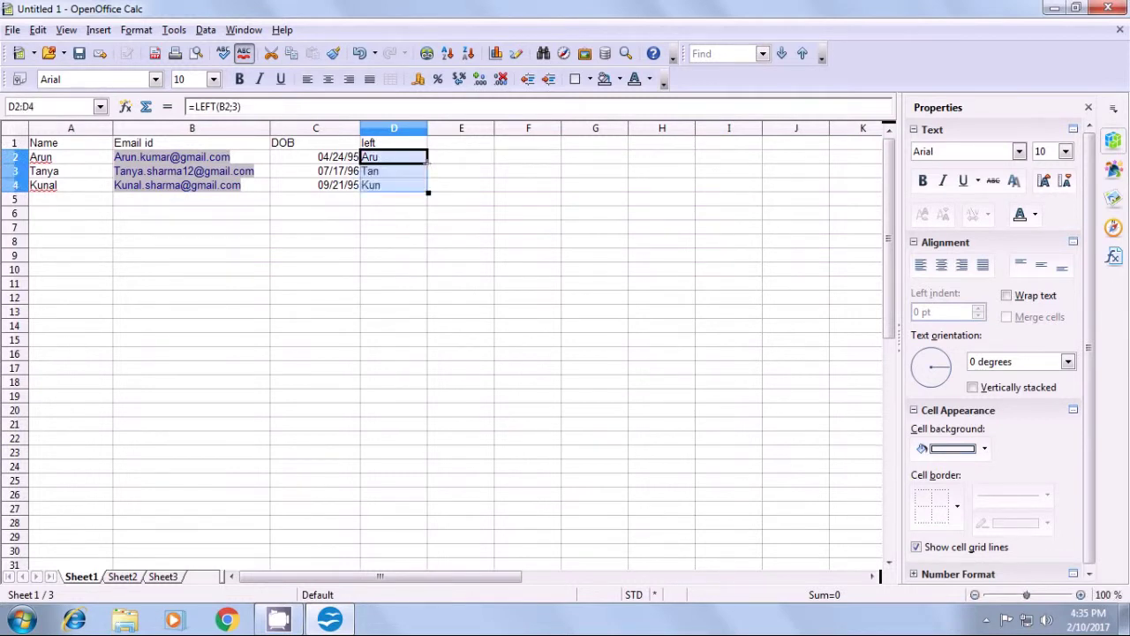
{"action": "left_click", "coordinate": [438, 176]}
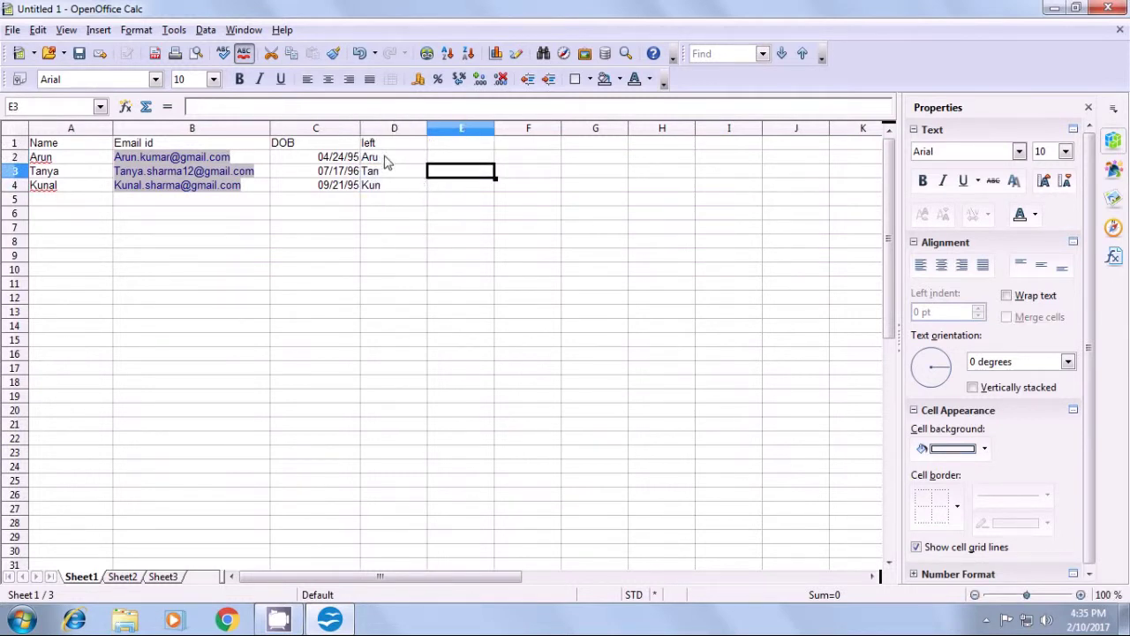
{"action": "left_click", "coordinate": [383, 201]}
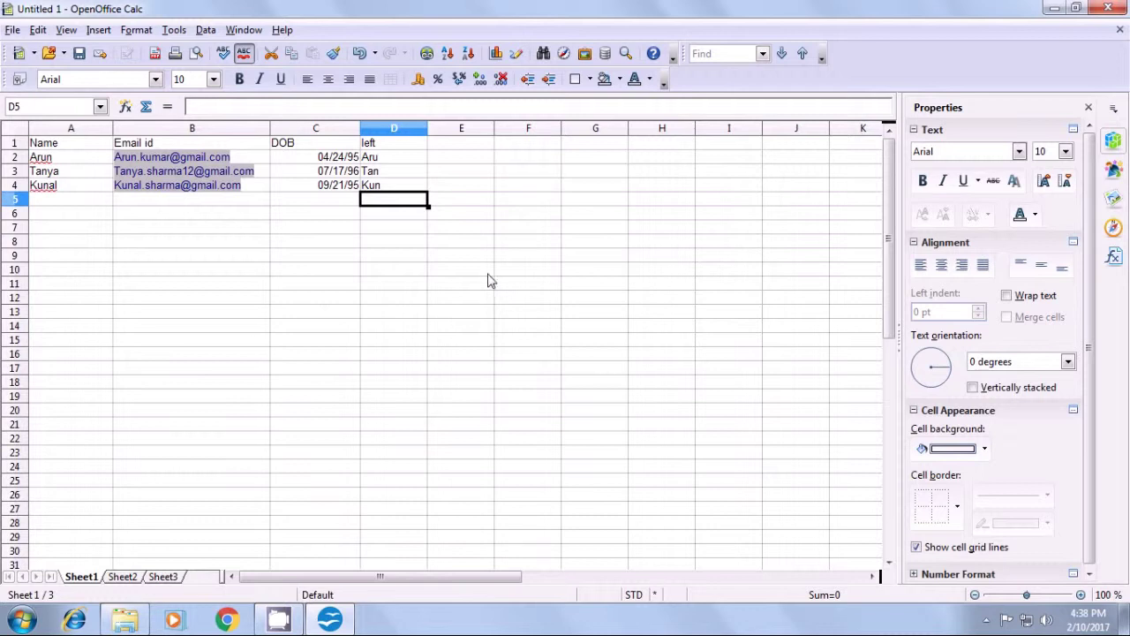
- Head E1 'right' and enter =RIGHT(B2;4) in E2
{"action": "left_click", "coordinate": [465, 146]}
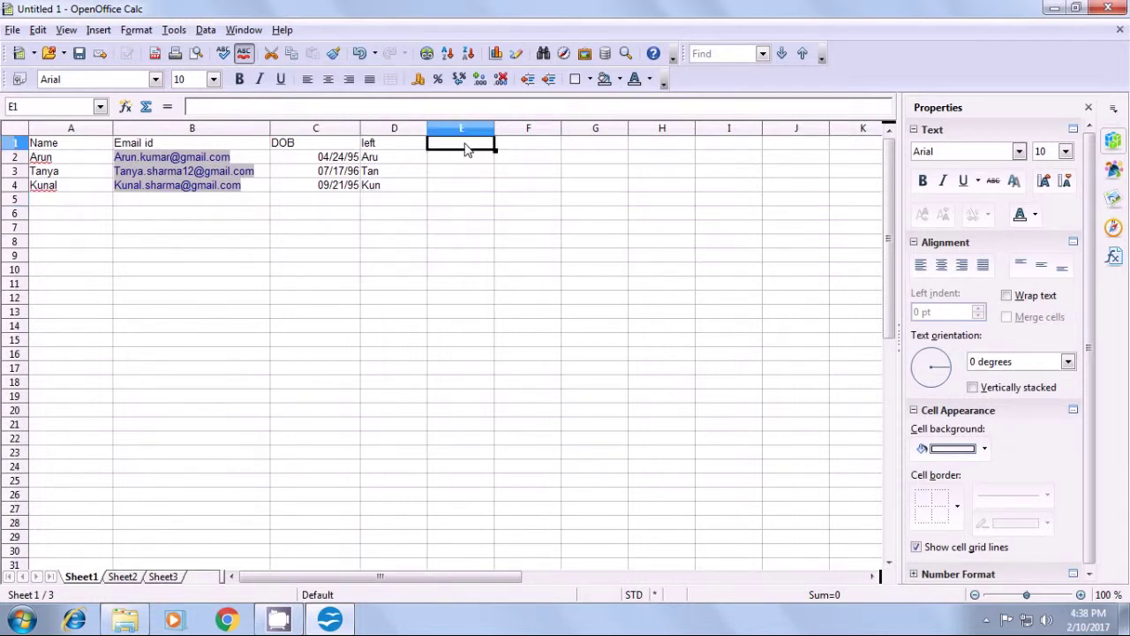
{"action": "type", "text": "right"}
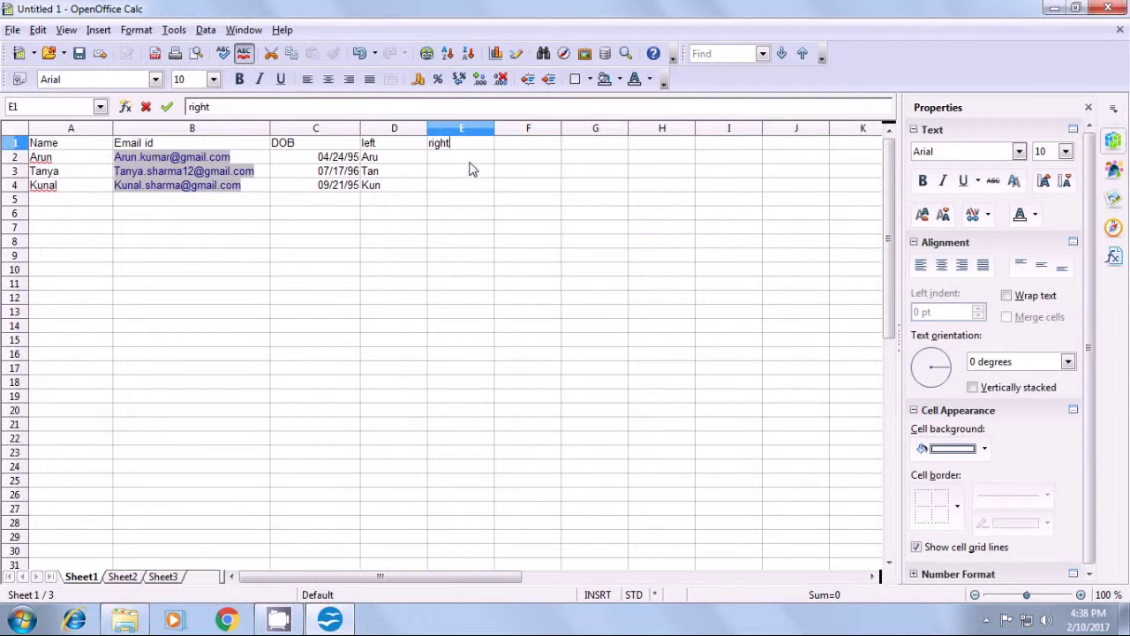
{"action": "left_click", "coordinate": [470, 162]}
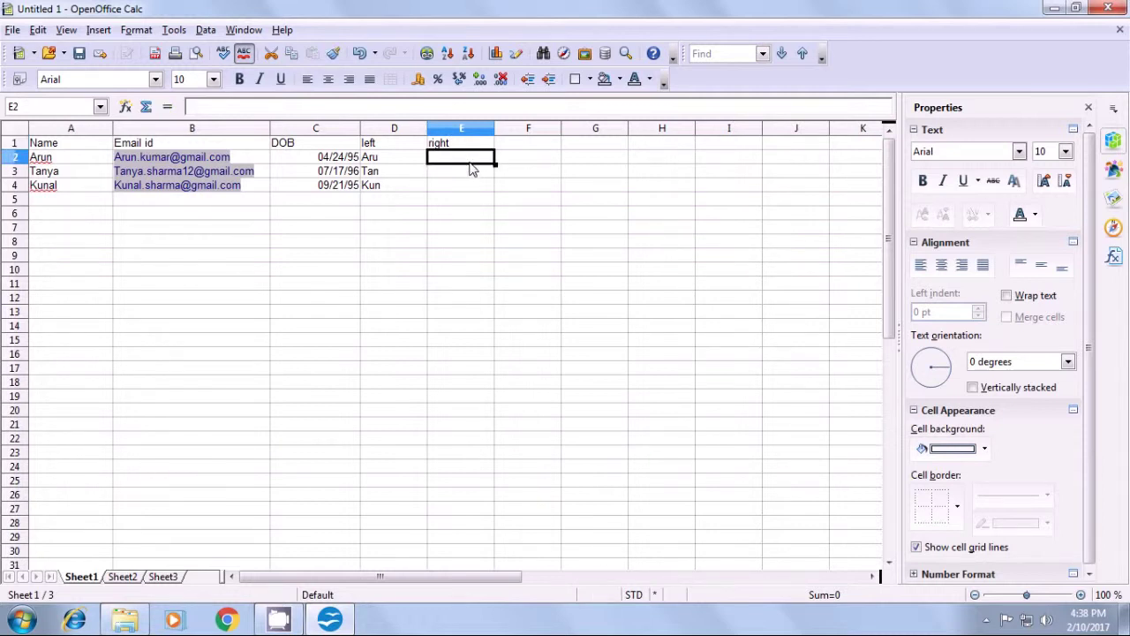
{"action": "type", "text": "=right"}
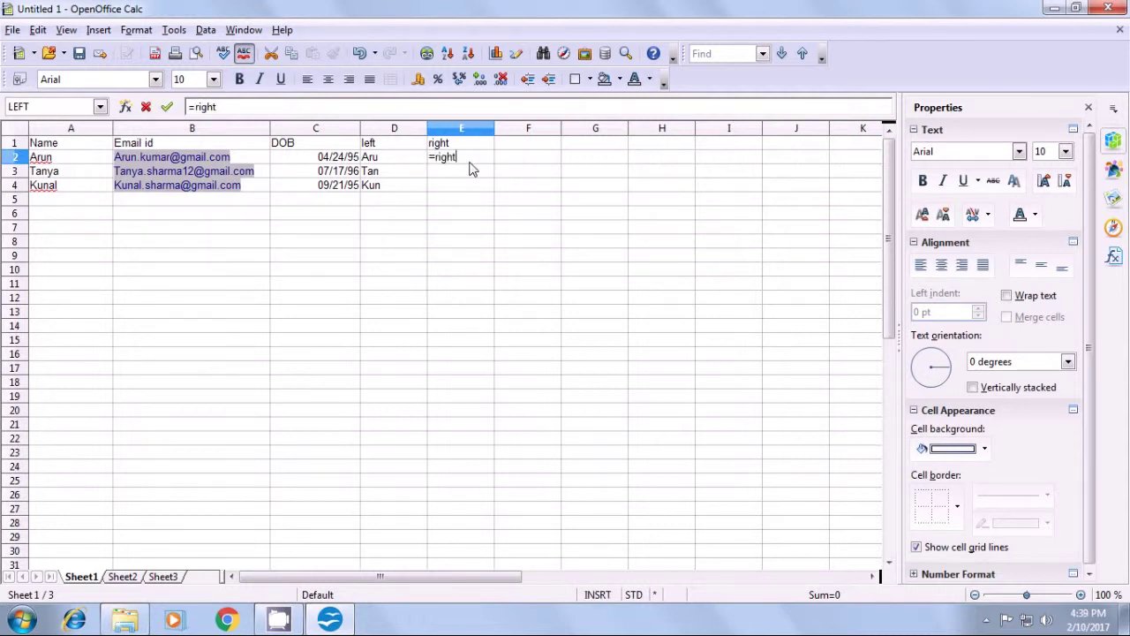
{"action": "type", "text": "("}
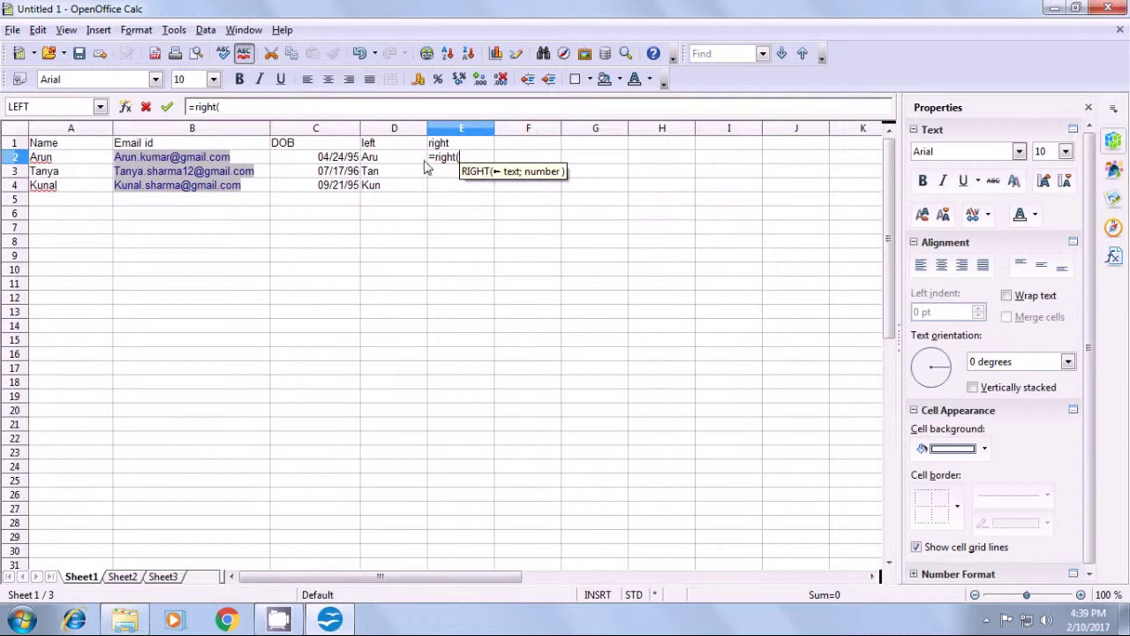
{"action": "left_click", "coordinate": [253, 160]}
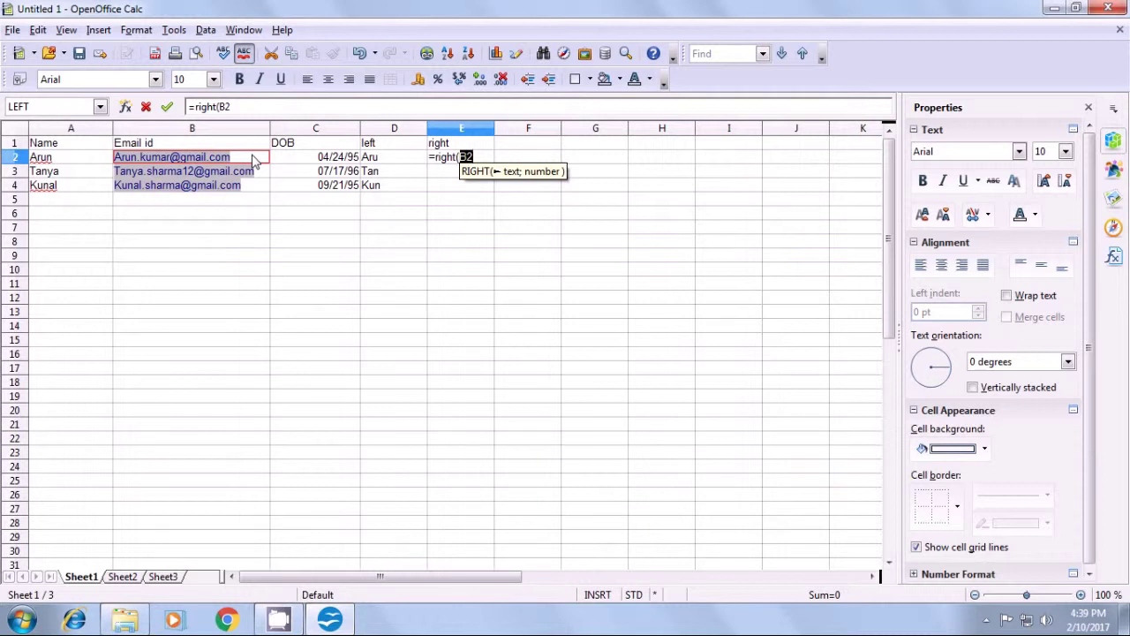
{"action": "type", "text": ";"}
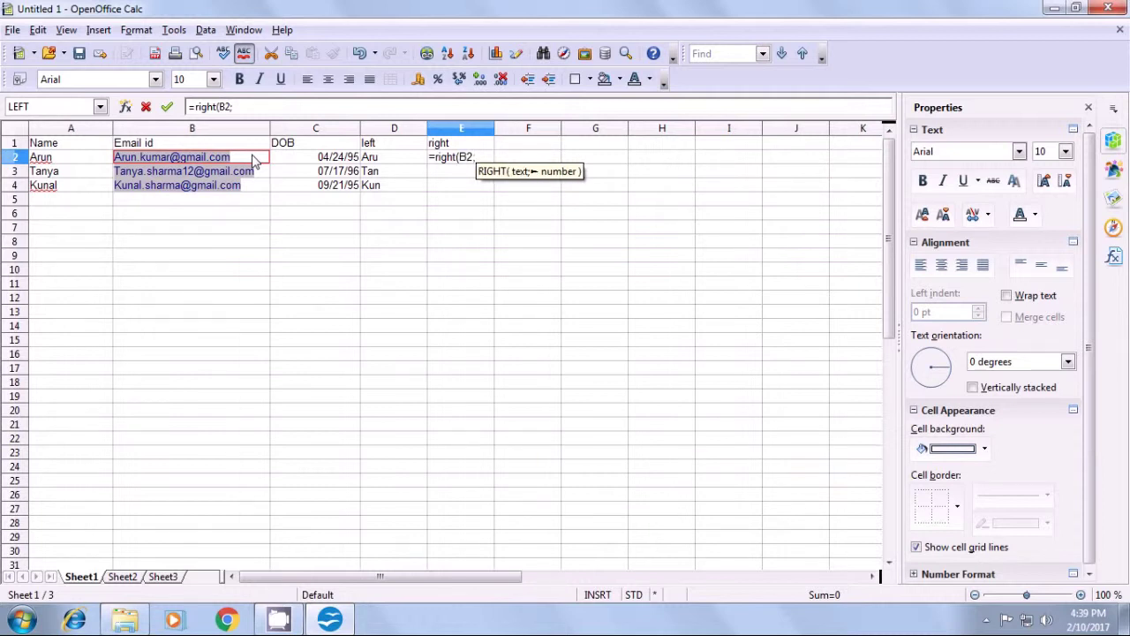
{"action": "type", "text": "4"}
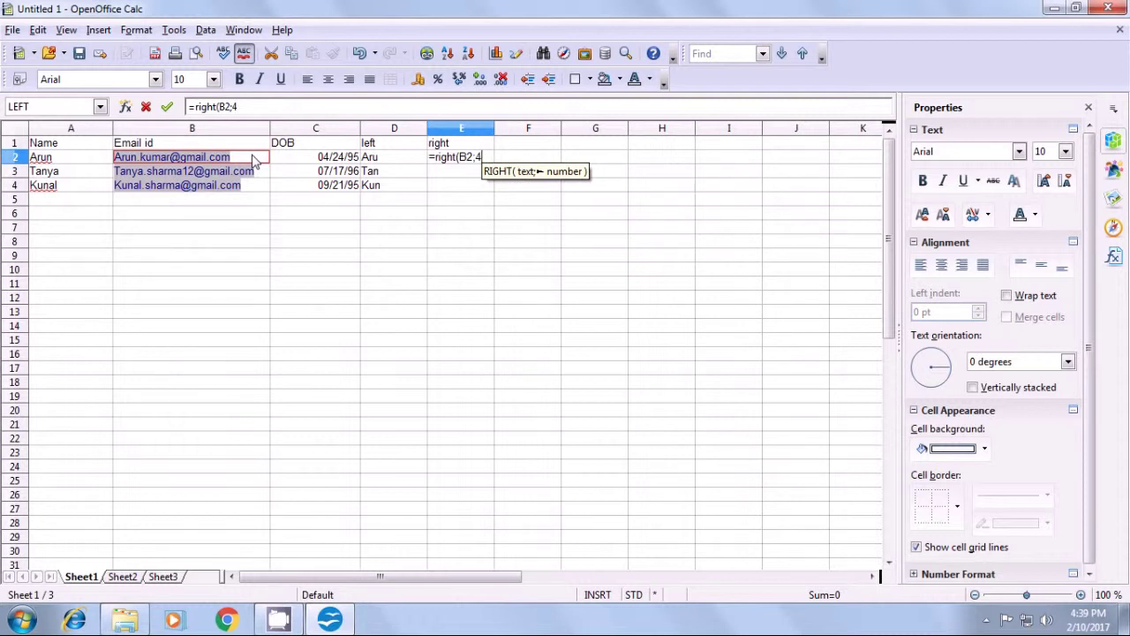
{"action": "type", "text": ")"}
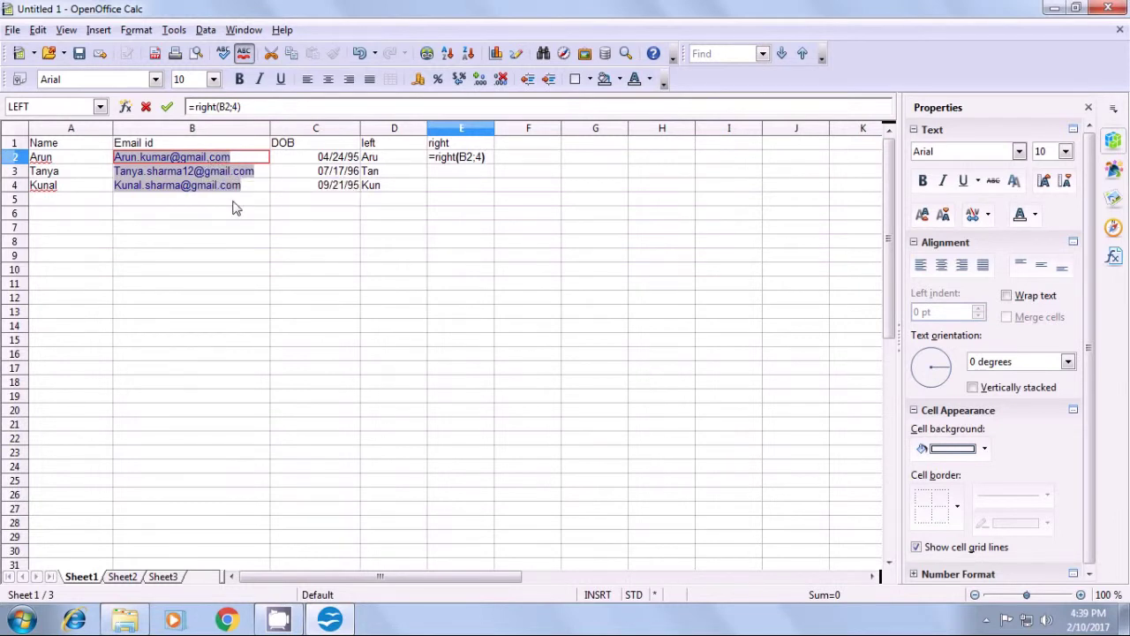
{"action": "key", "text": "Return"}
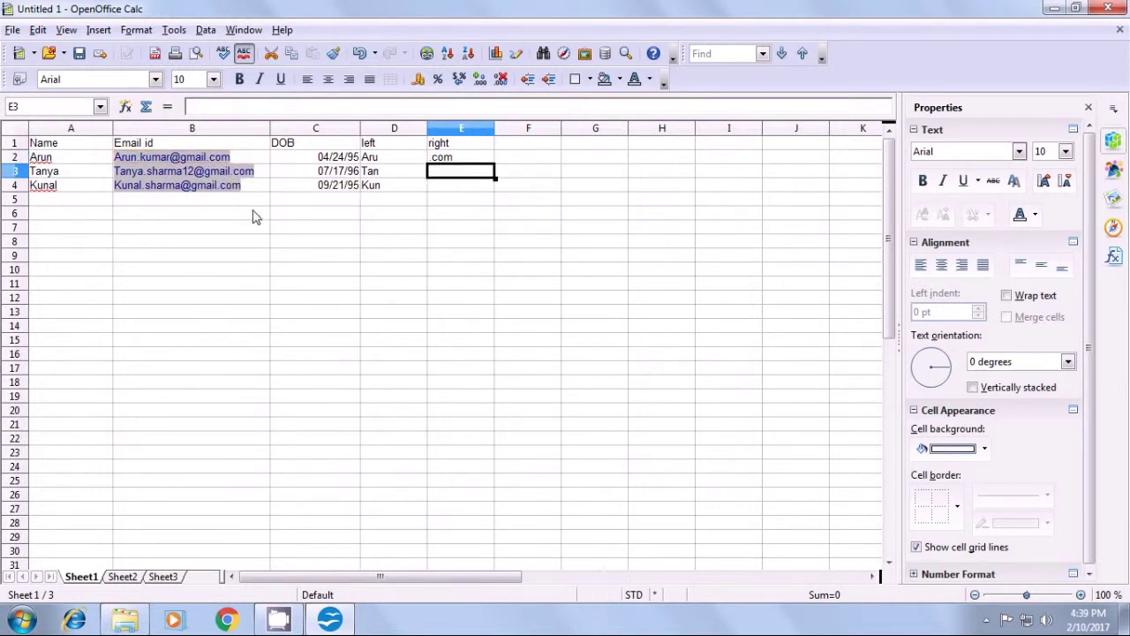
- Fill the RIGHT formula down to E4 so each row shows .com
{"action": "left_click", "coordinate": [453, 161]}
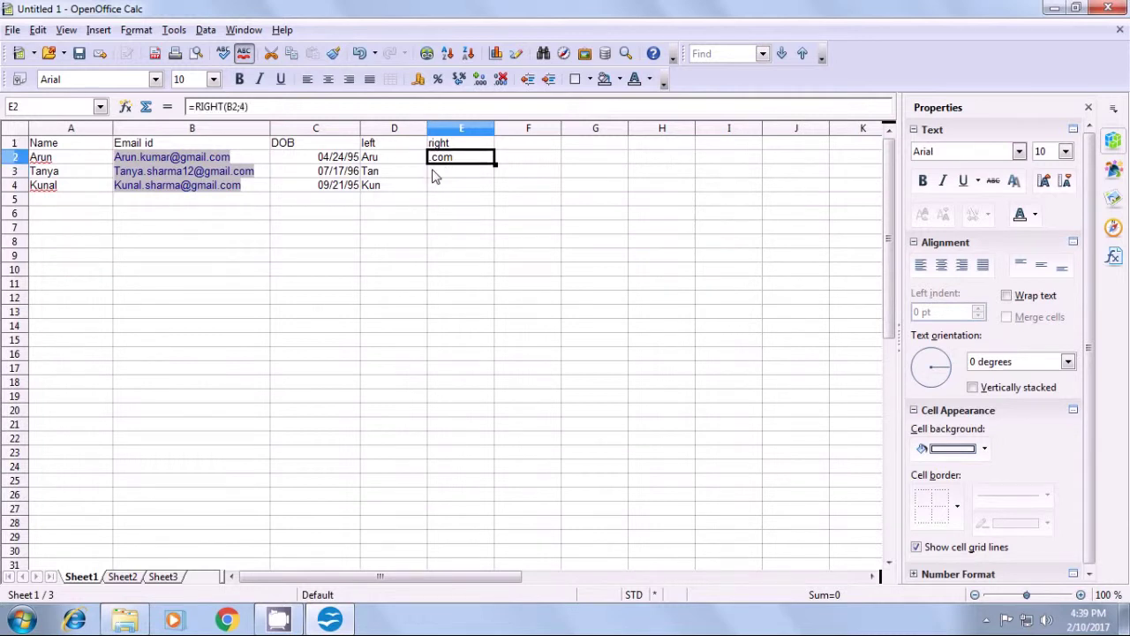
{"action": "double_click", "coordinate": [495, 164]}
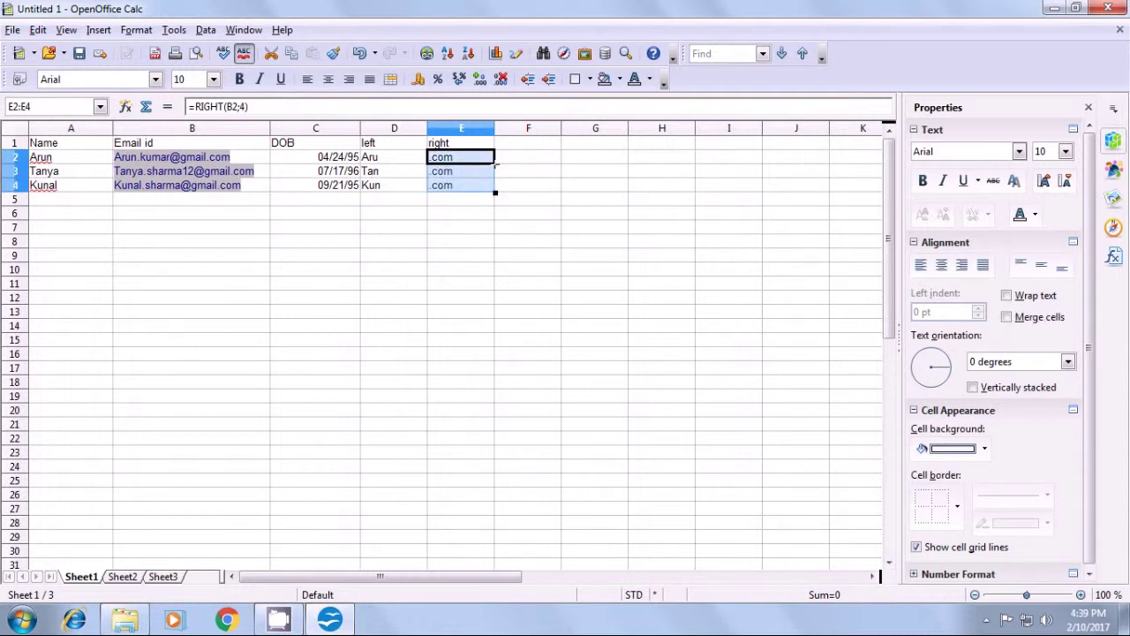
{"action": "left_click", "coordinate": [470, 201]}
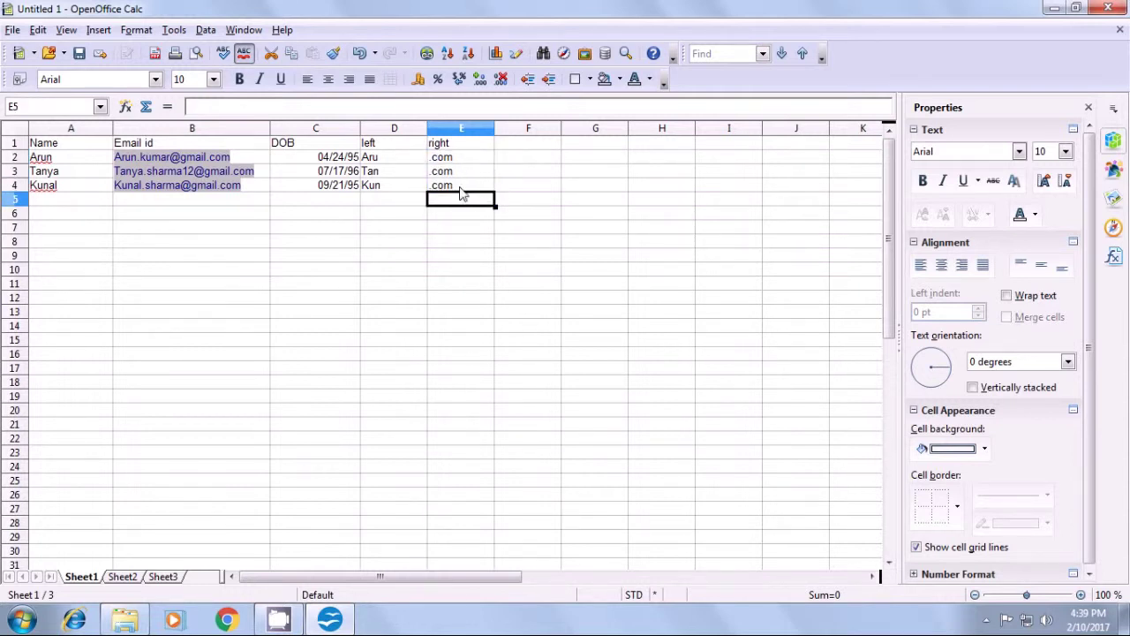
{"action": "left_click", "coordinate": [521, 174]}
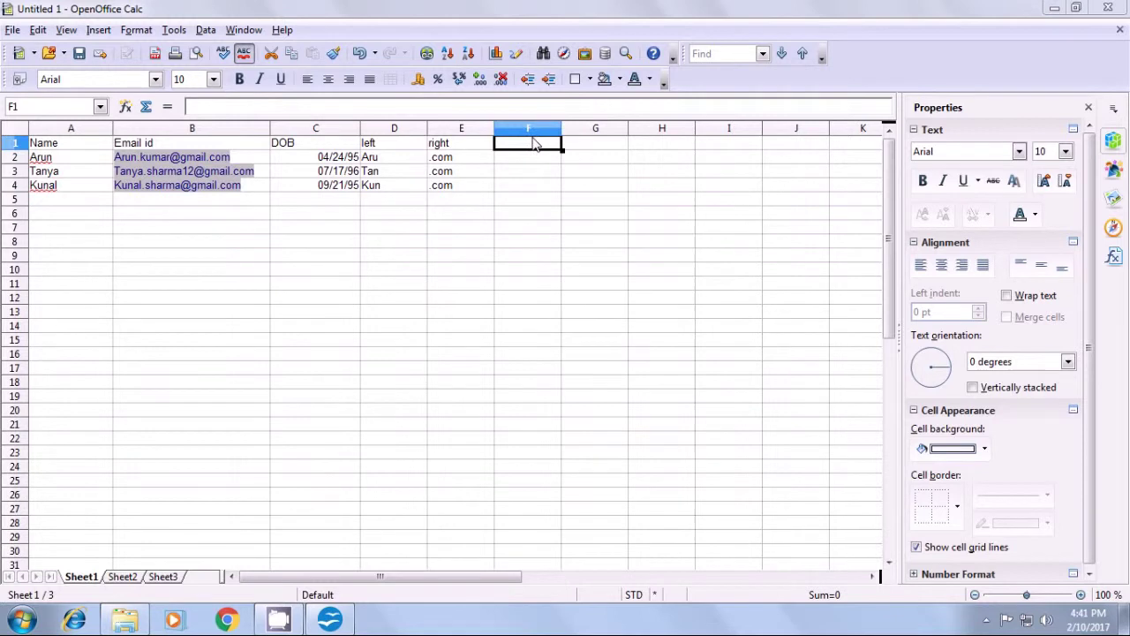
- Head column F 'mid' and enter =MID(B2;5;5) in F2, returning .kuma
{"action": "type", "text": "mid"}
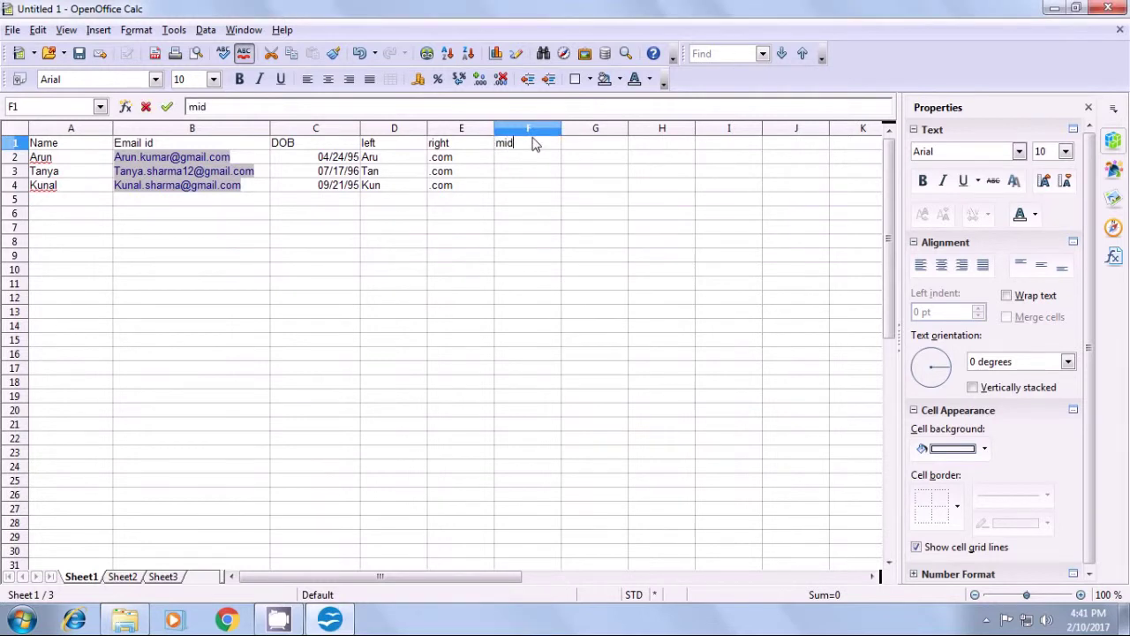
{"action": "key", "text": "Return"}
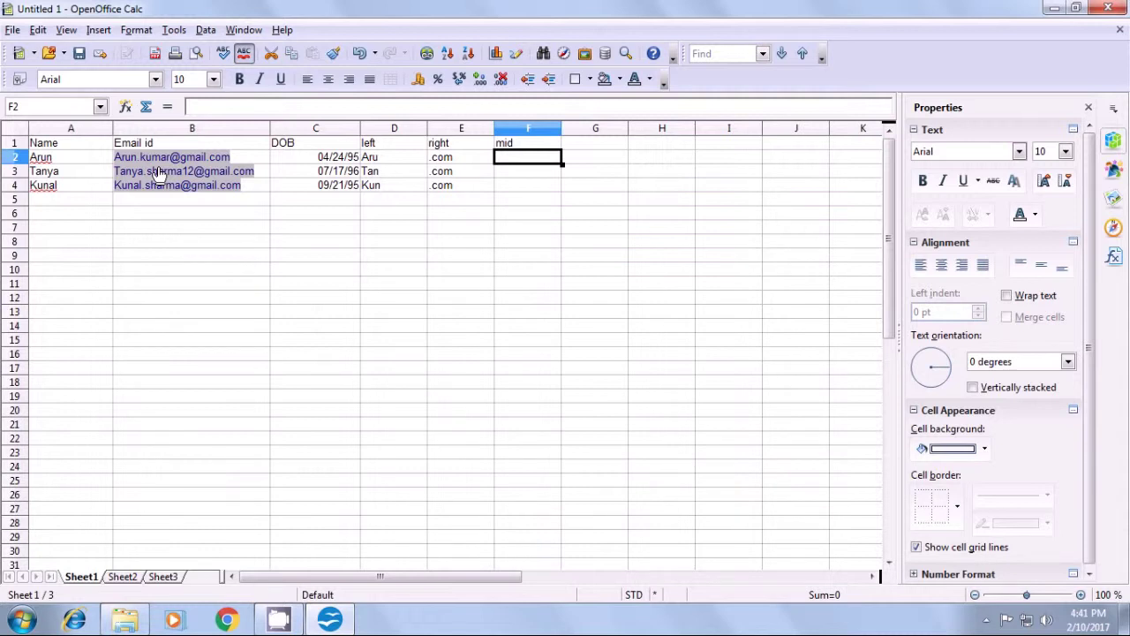
{"action": "type", "text": "="}
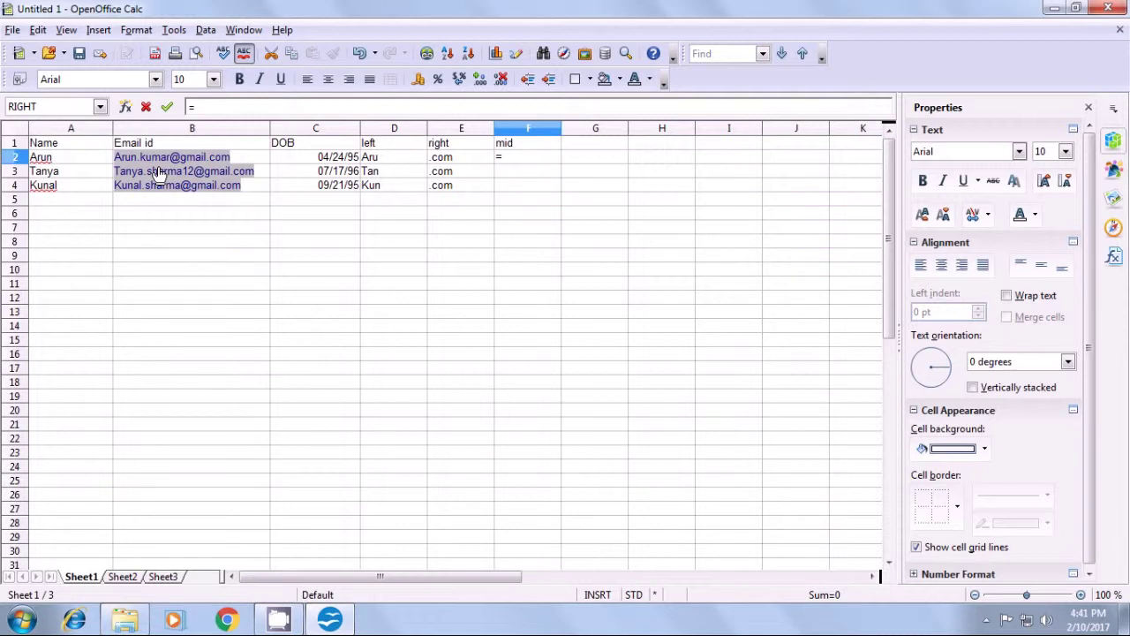
{"action": "type", "text": "mid("}
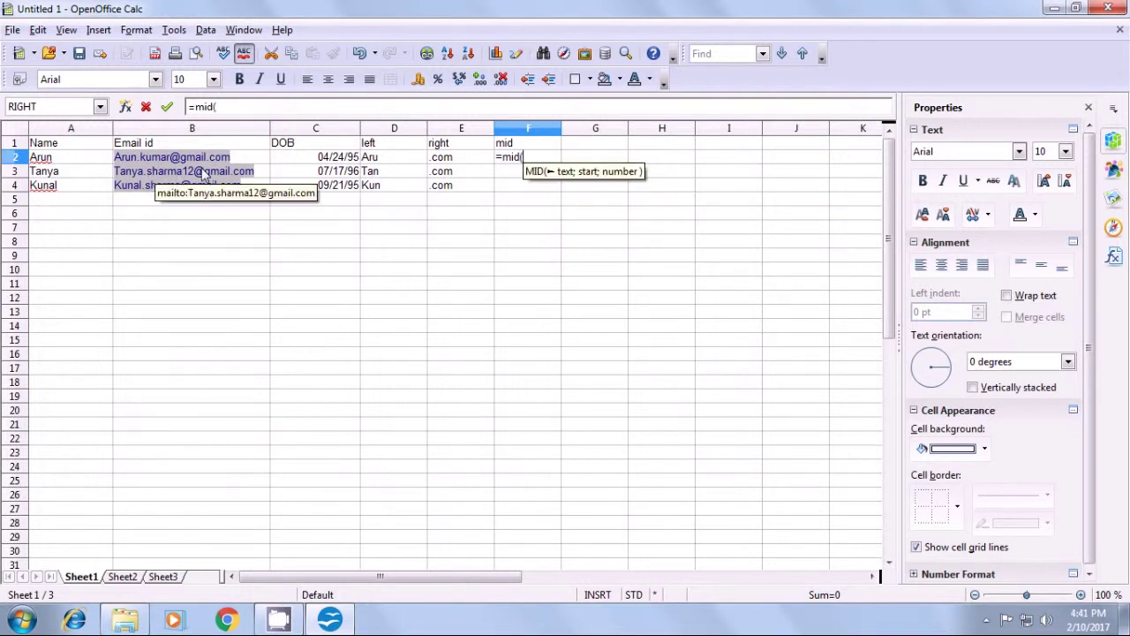
{"action": "left_click", "coordinate": [250, 159]}
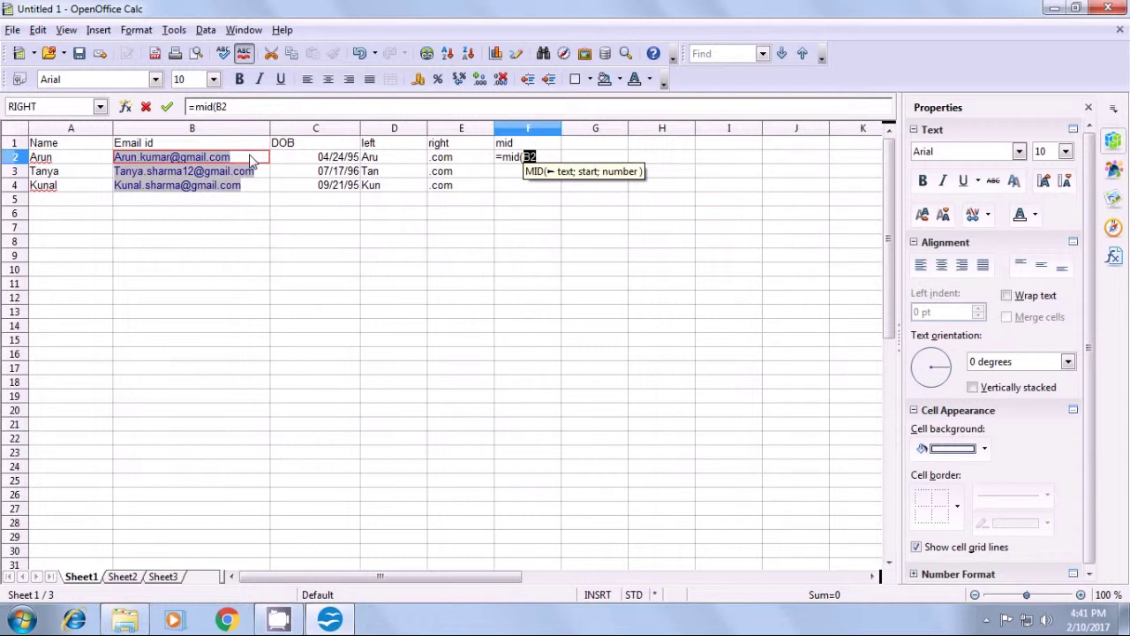
{"action": "type", "text": ";"}
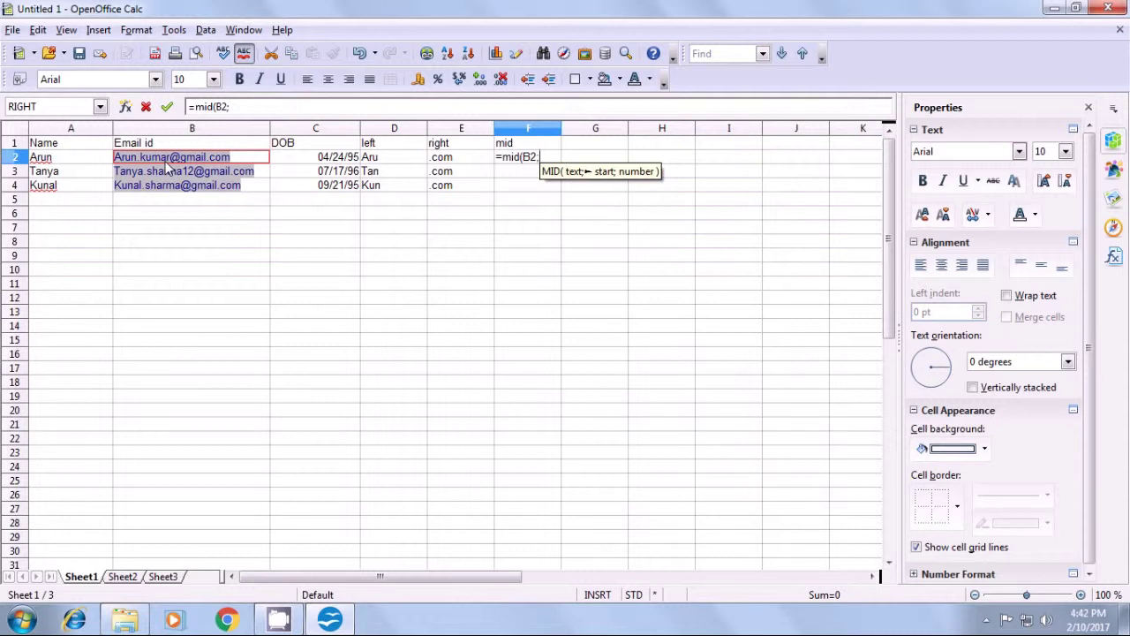
{"action": "type", "text": "5;"}
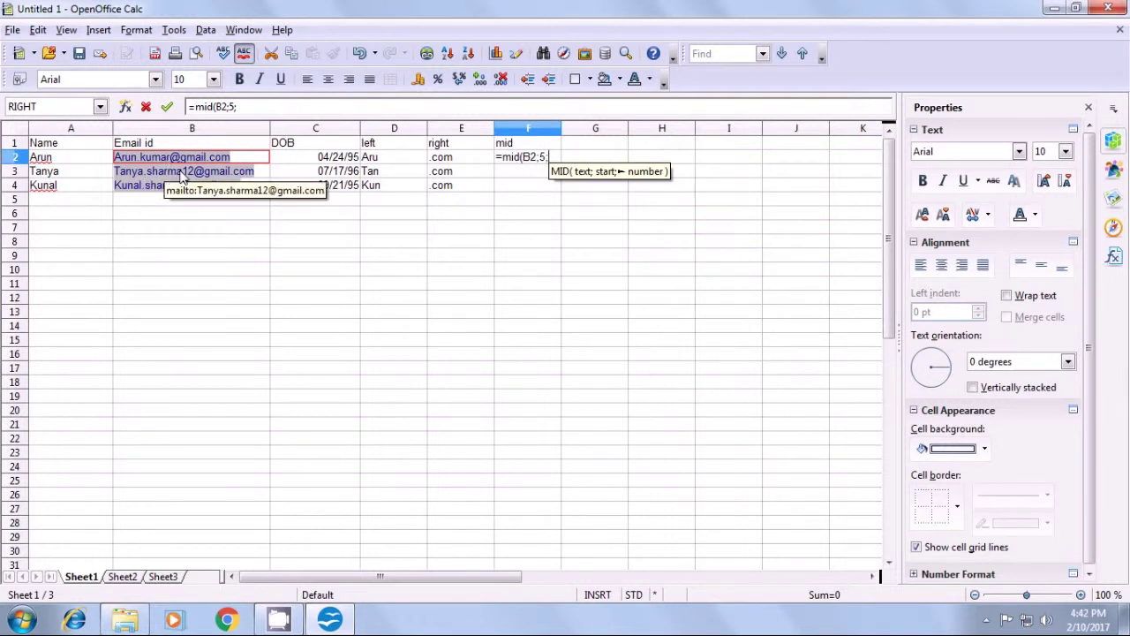
{"action": "type", "text": "5"}
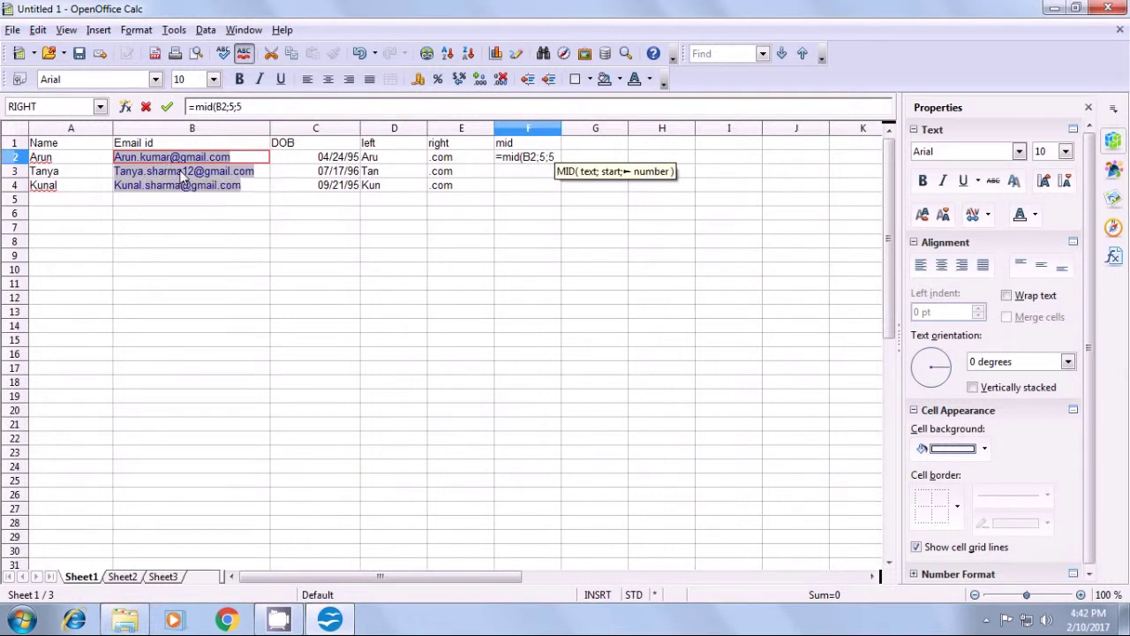
{"action": "type", "text": ")"}
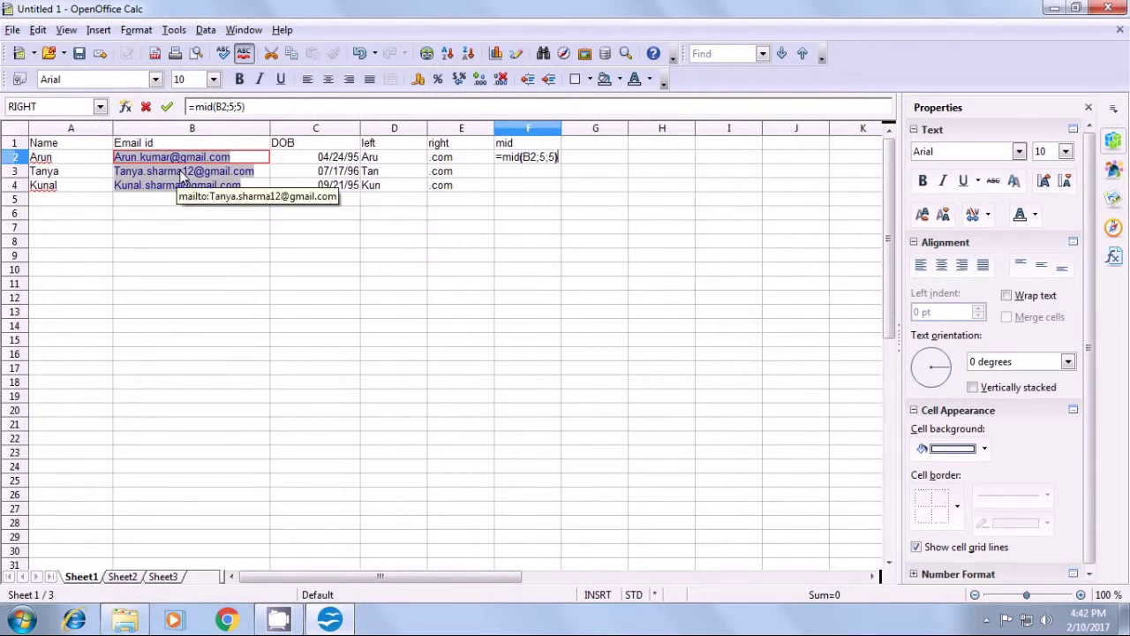
{"action": "key", "text": "Return"}
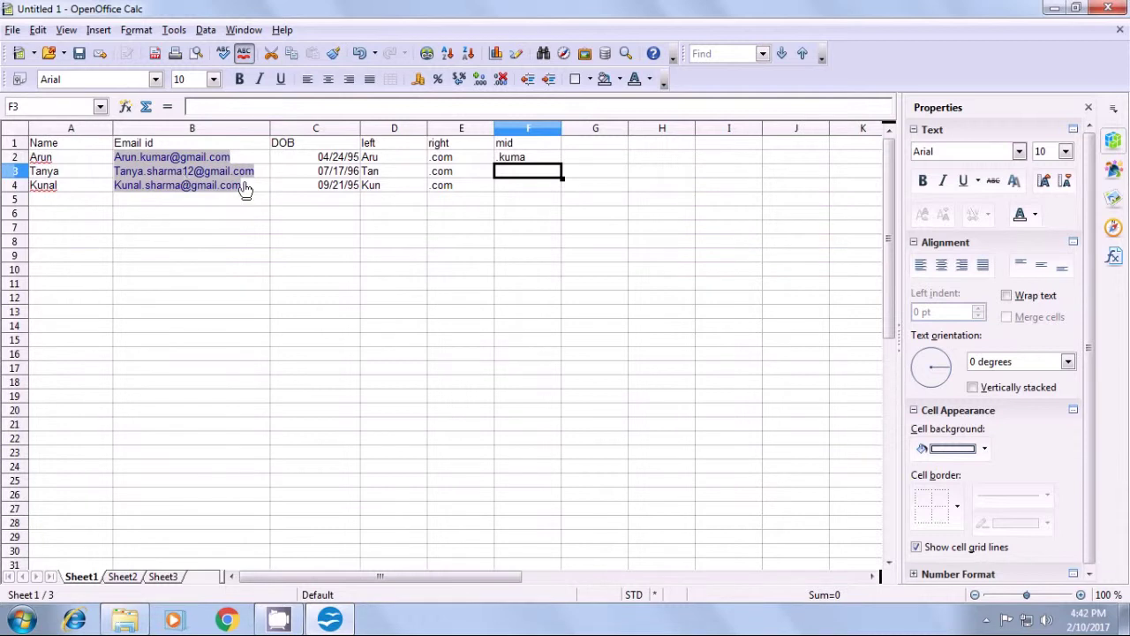
- Edit F2's formula to =MID(B2;6;5) so it returns kumar
{"action": "left_click", "coordinate": [507, 161]}
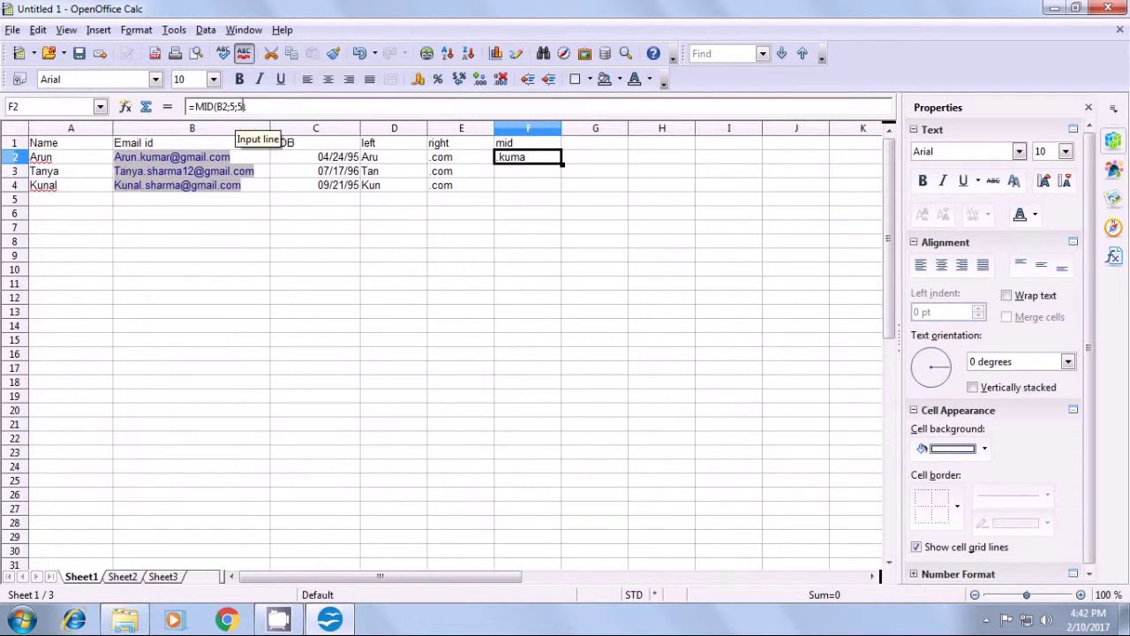
{"action": "left_click", "coordinate": [244, 106]}
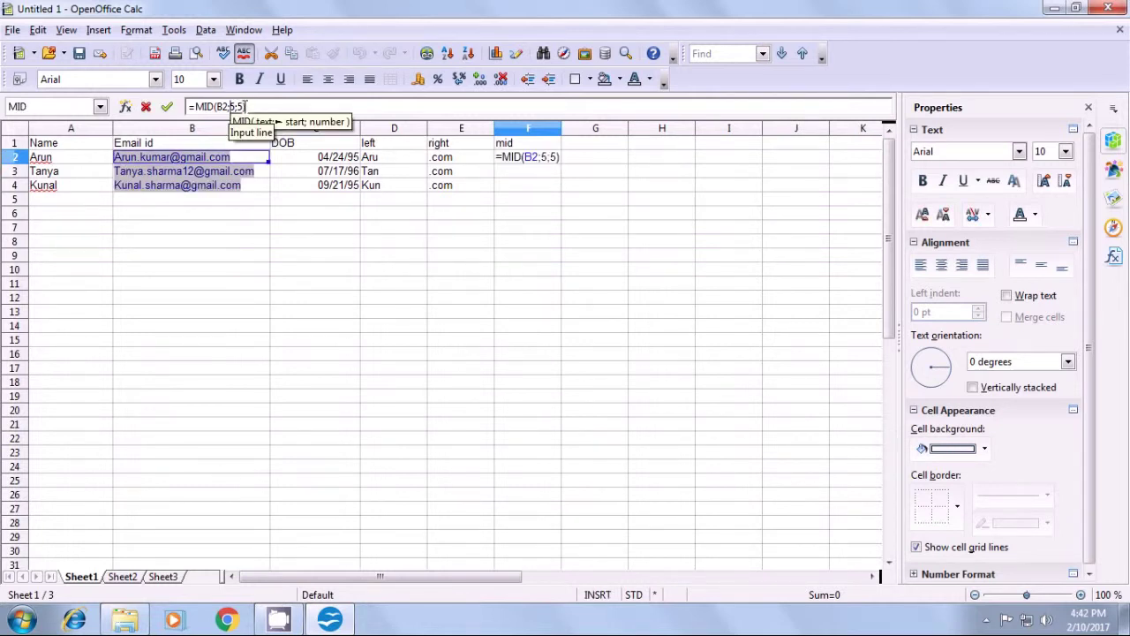
{"action": "key", "text": "BackSpace"}
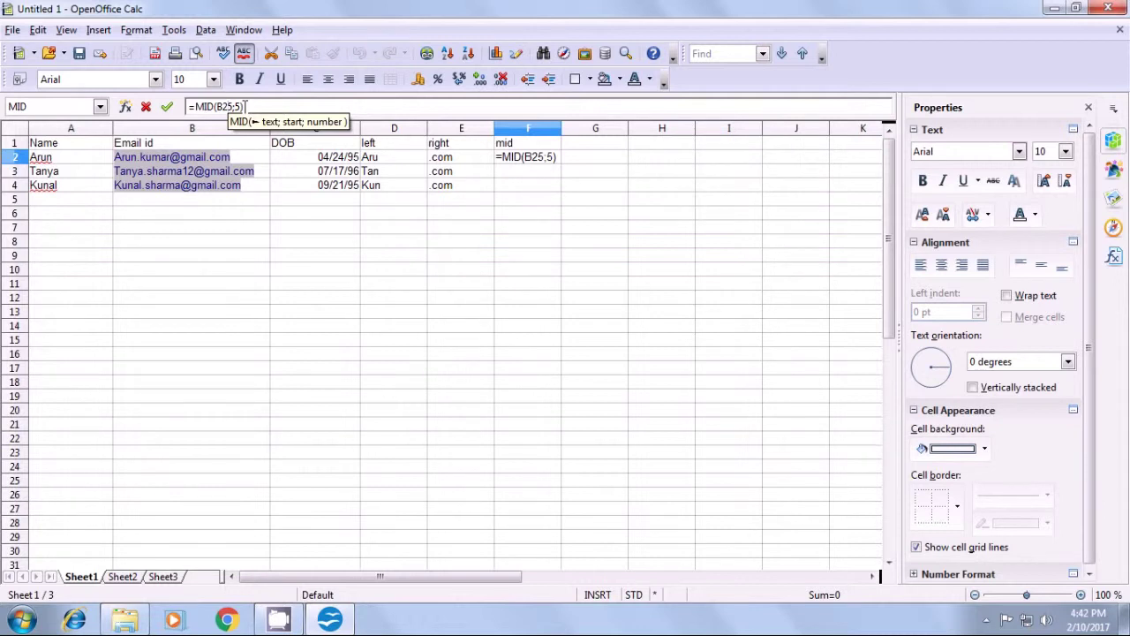
{"action": "type", "text": ";"}
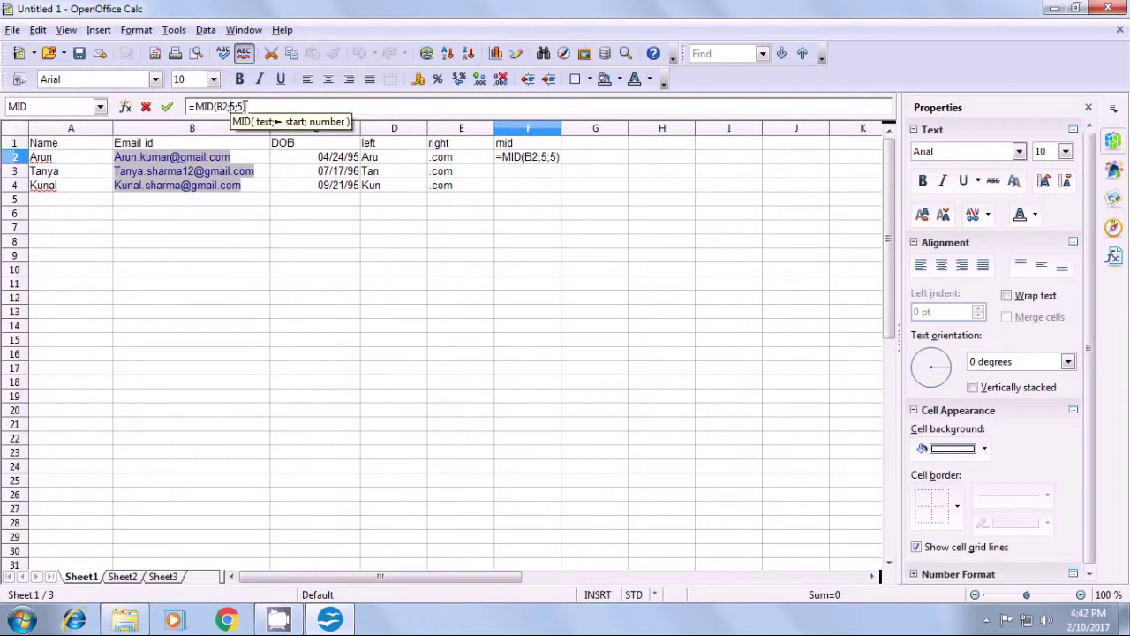
{"action": "key", "text": "BackSpace"}
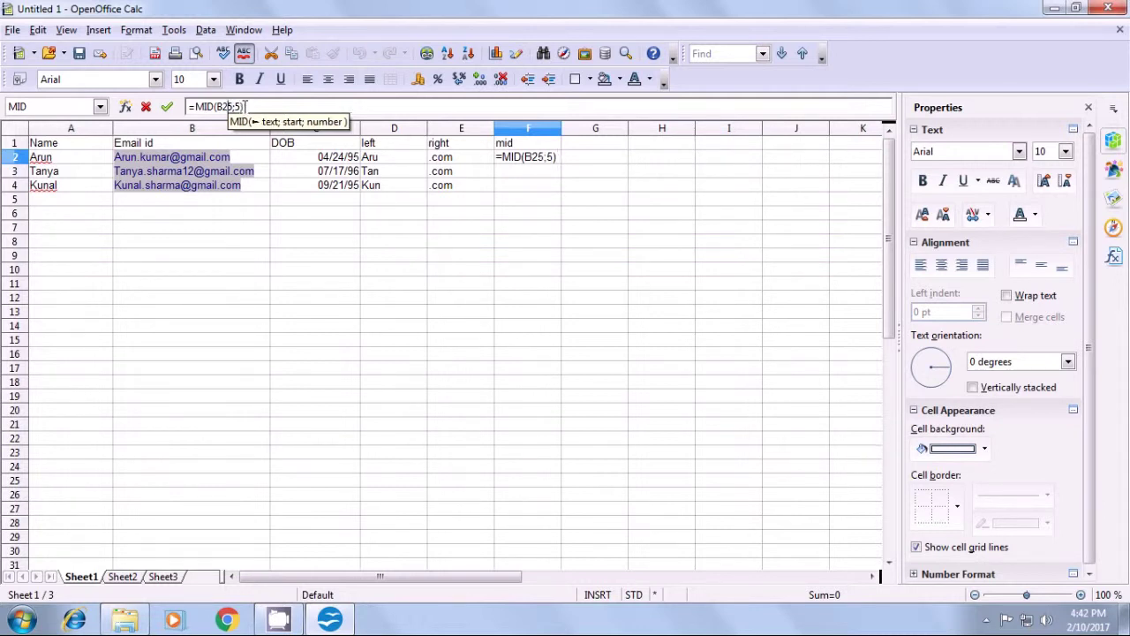
{"action": "type", "text": ";"}
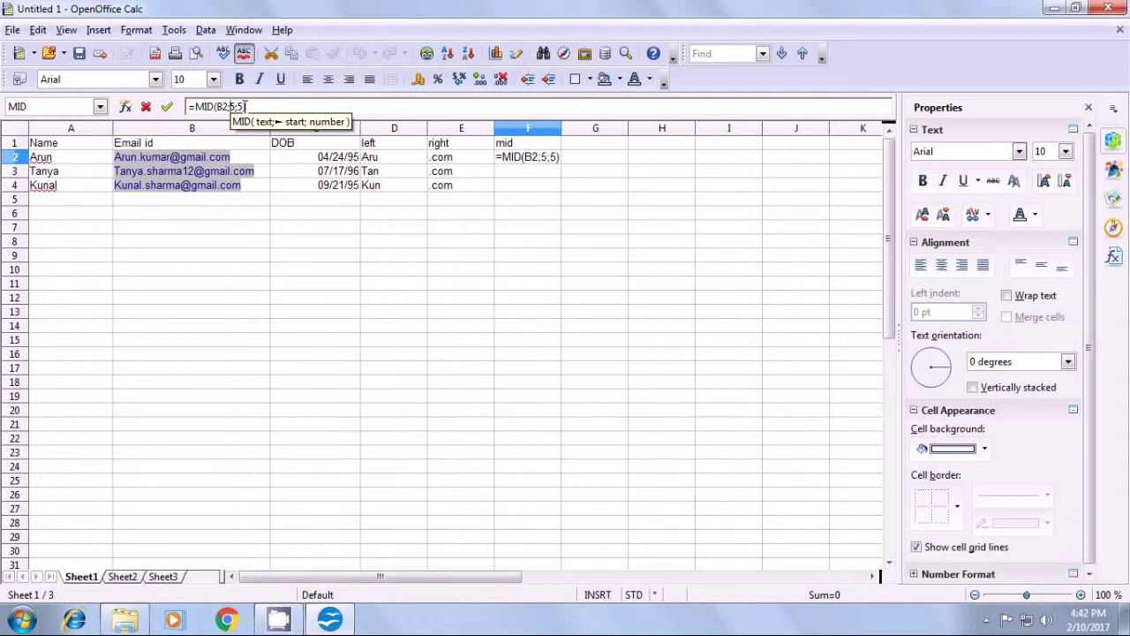
{"action": "key", "text": "Delete"}
{"action": "type", "text": "6"}
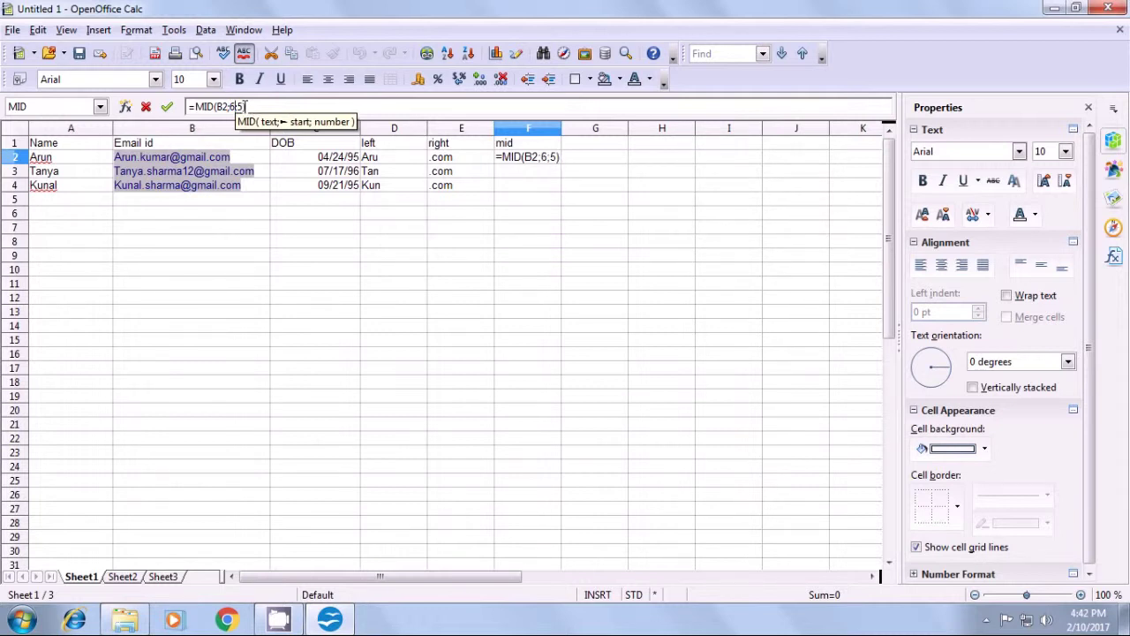
{"action": "key", "text": "Return"}
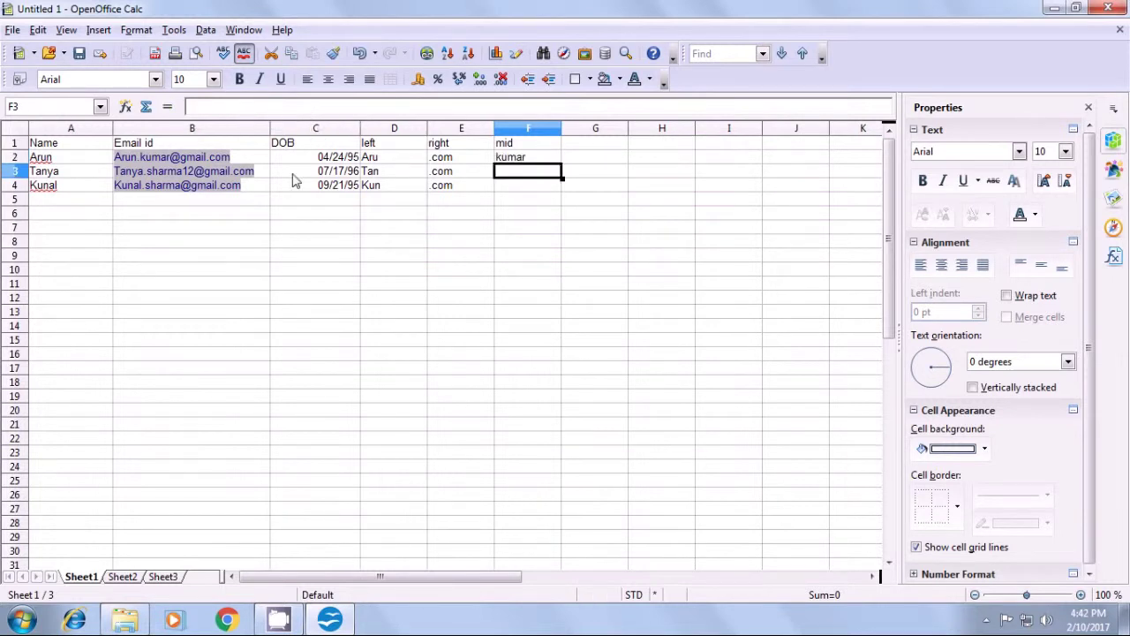
{"action": "left_click", "coordinate": [513, 160]}
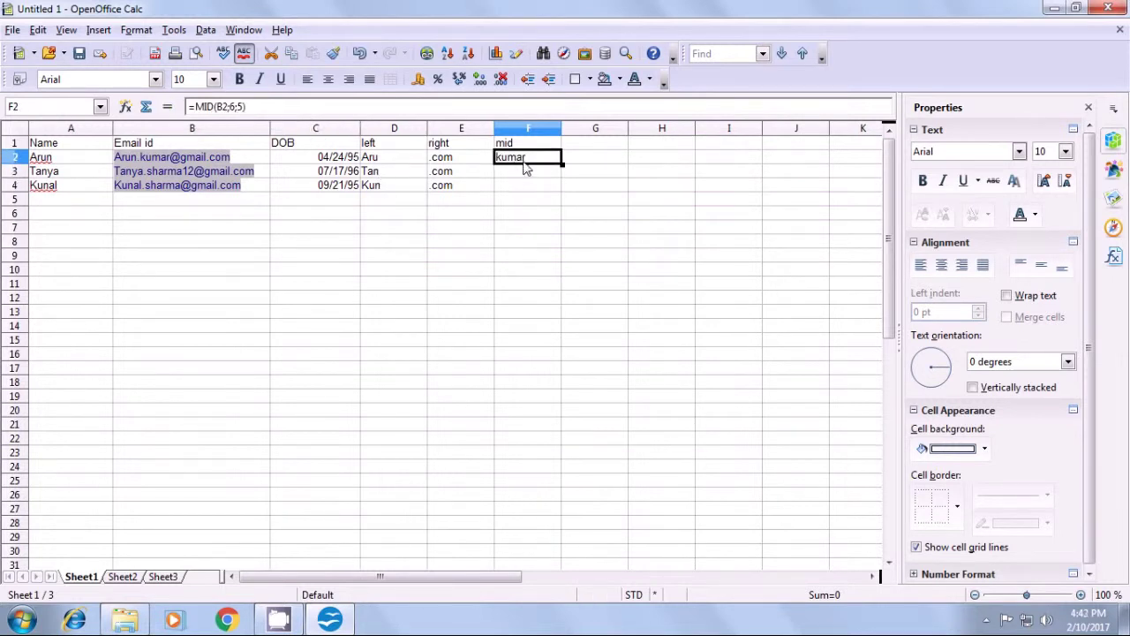
{"action": "left_click", "coordinate": [510, 201]}
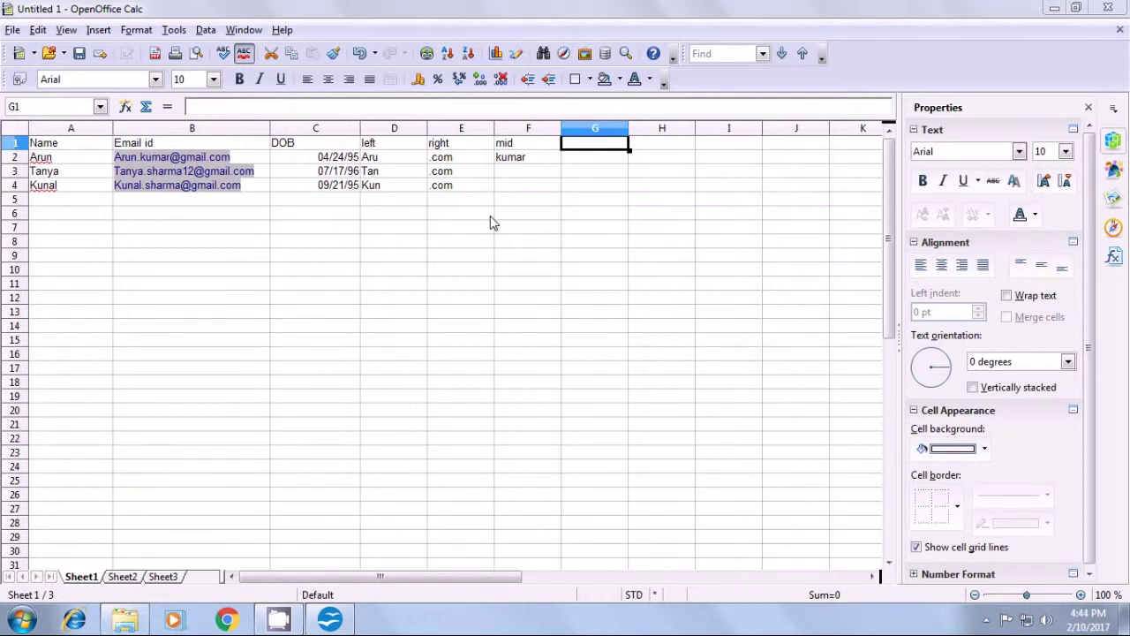
- Label G1 'find' and enter =FIND("@";B2;1) in G2, returning 11
{"action": "left_click", "coordinate": [578, 148]}
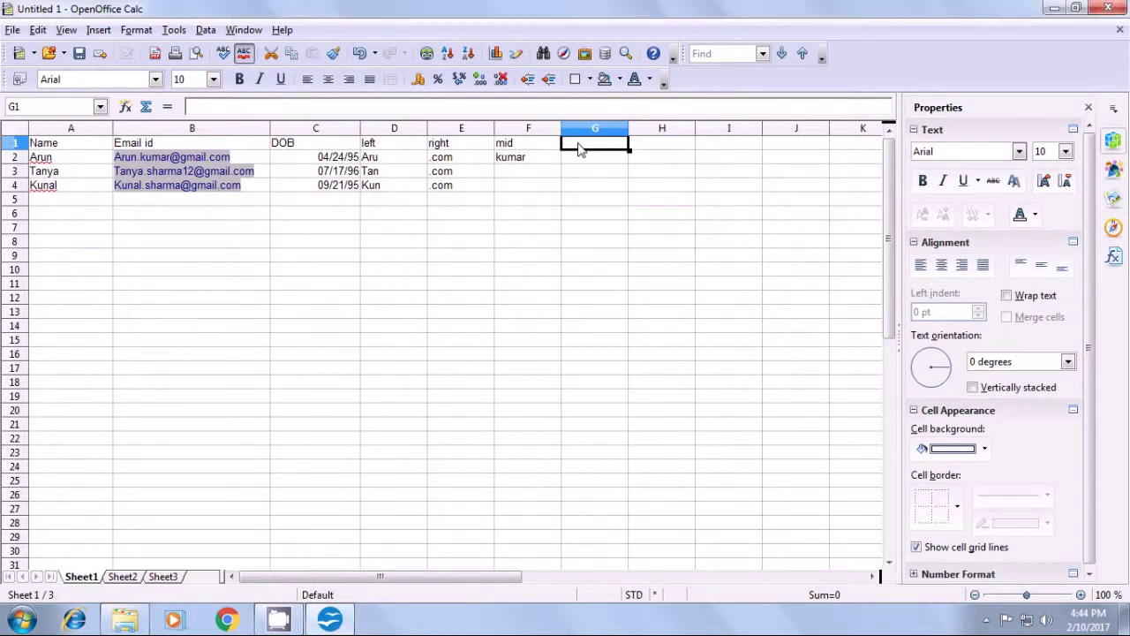
{"action": "type", "text": "find"}
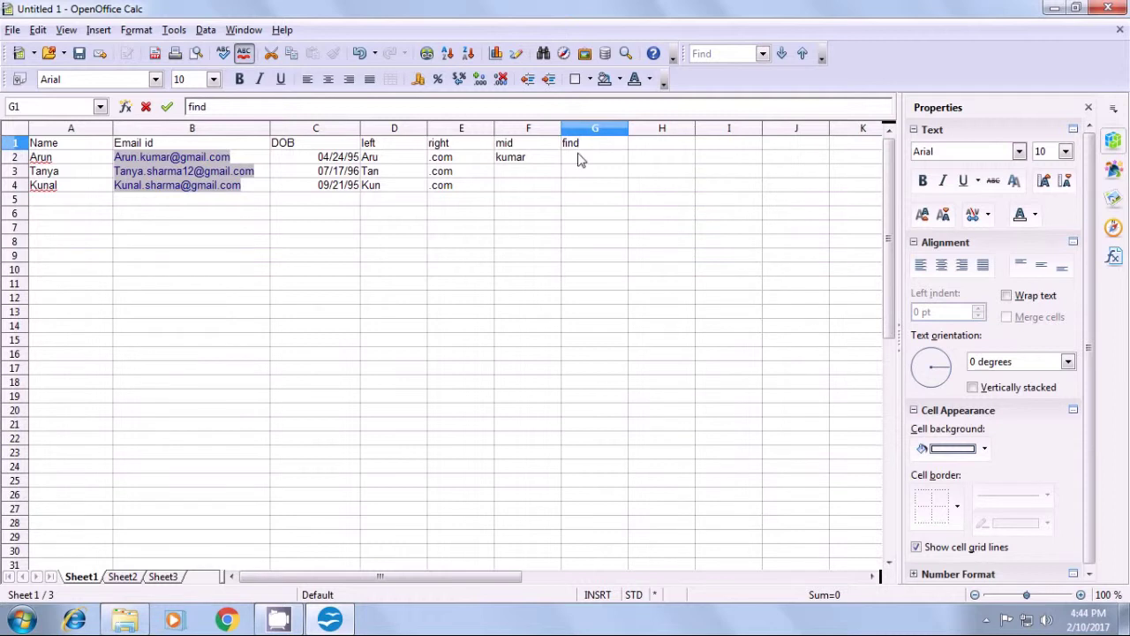
{"action": "left_click", "coordinate": [580, 157]}
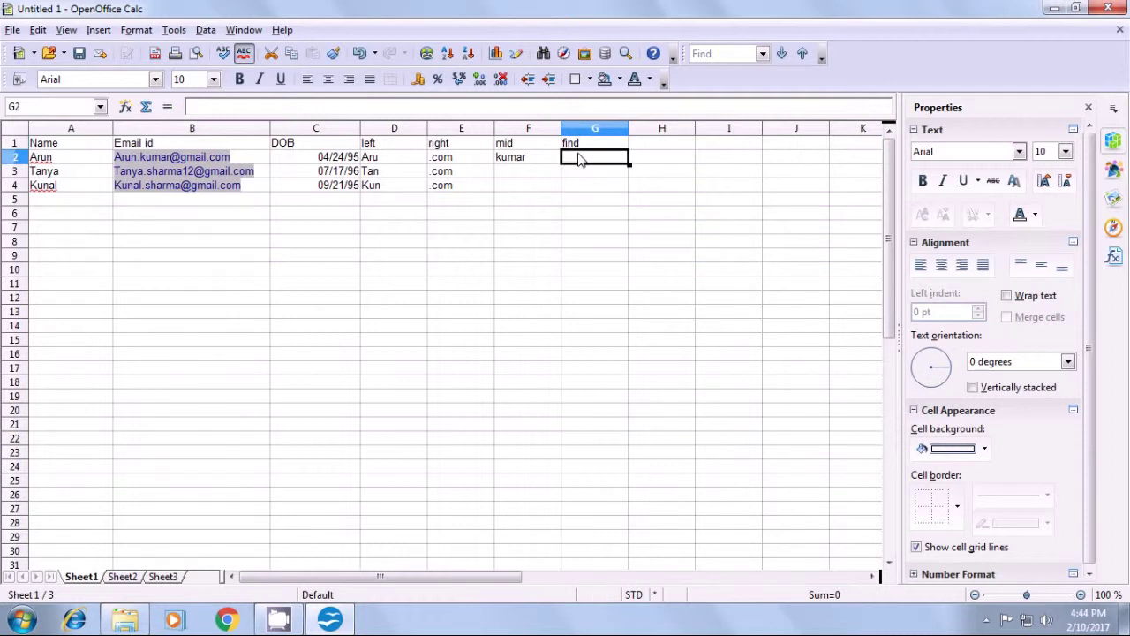
{"action": "type", "text": "="}
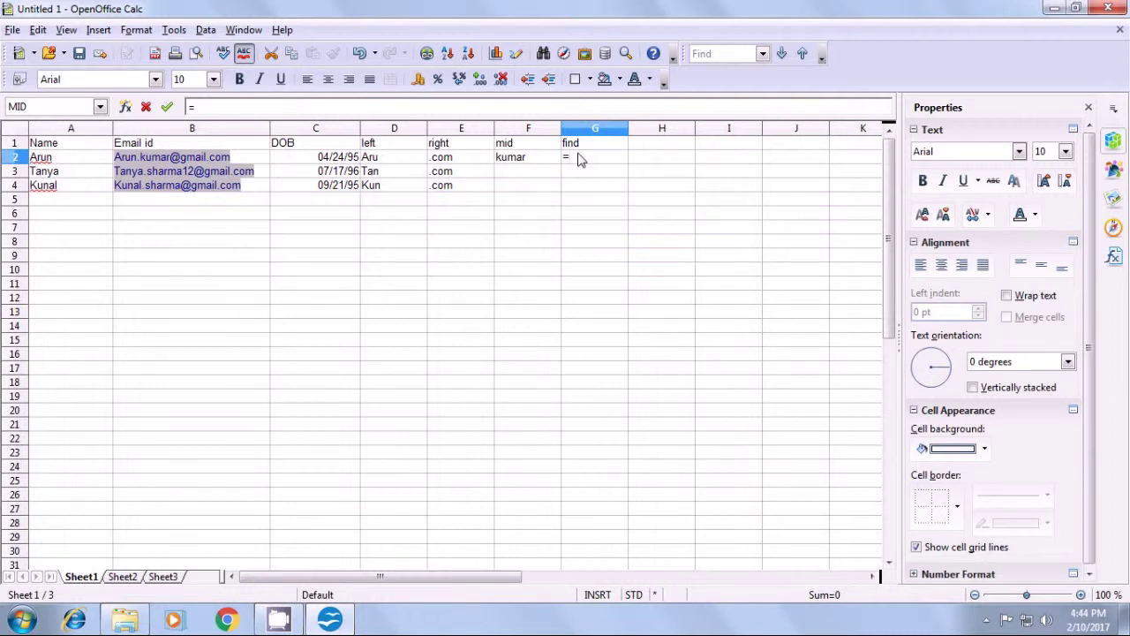
{"action": "type", "text": "find("}
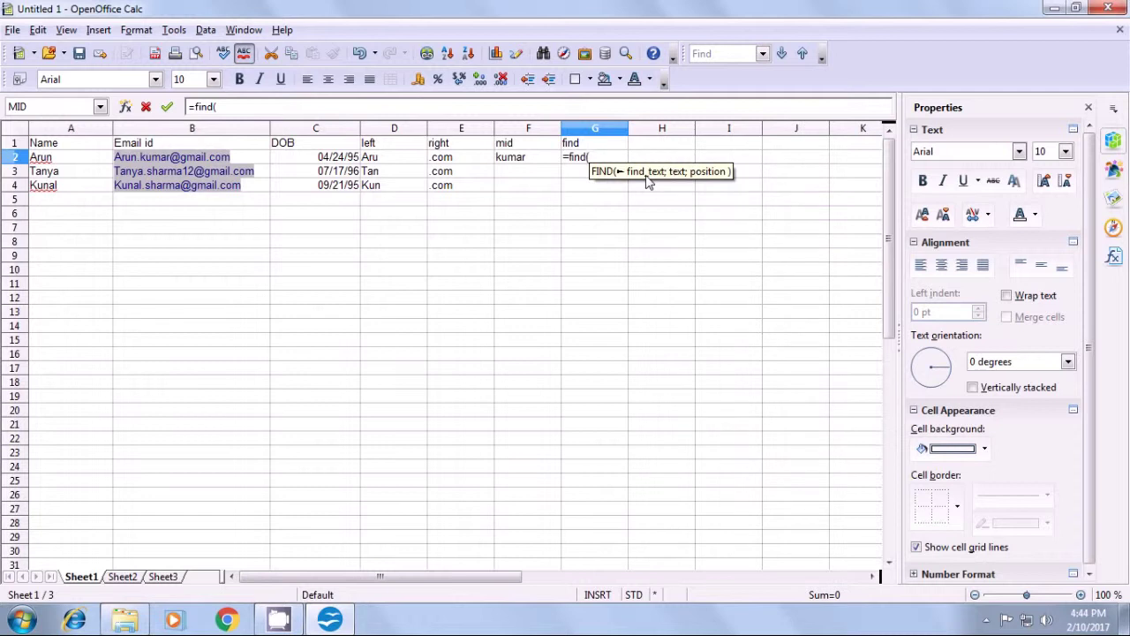
{"action": "type", "text": "\""}
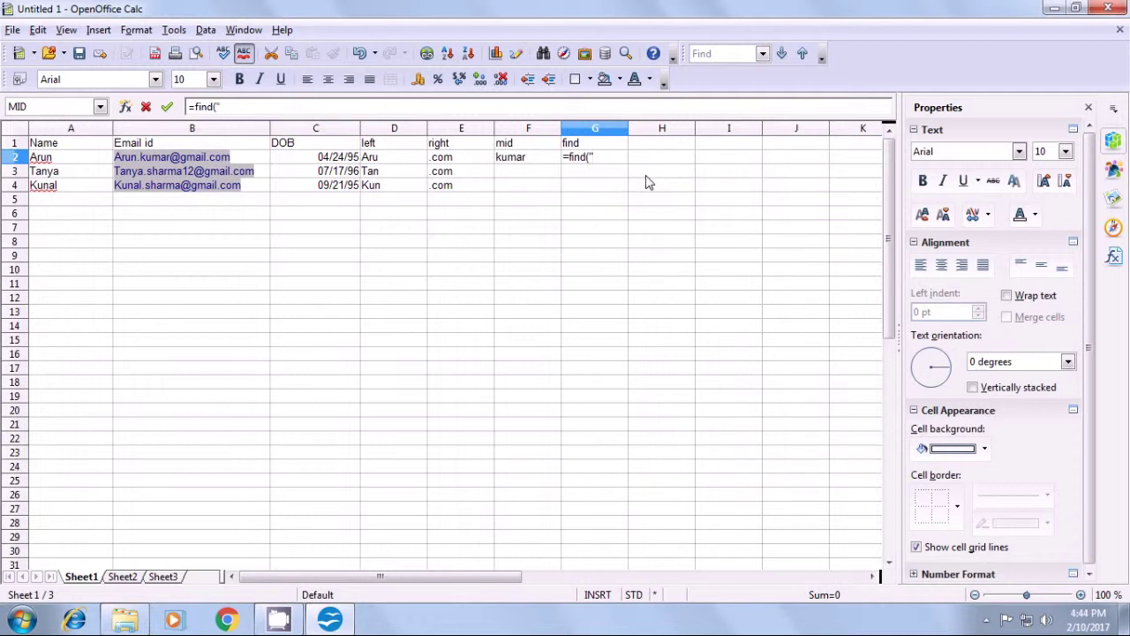
{"action": "type", "text": "@\""}
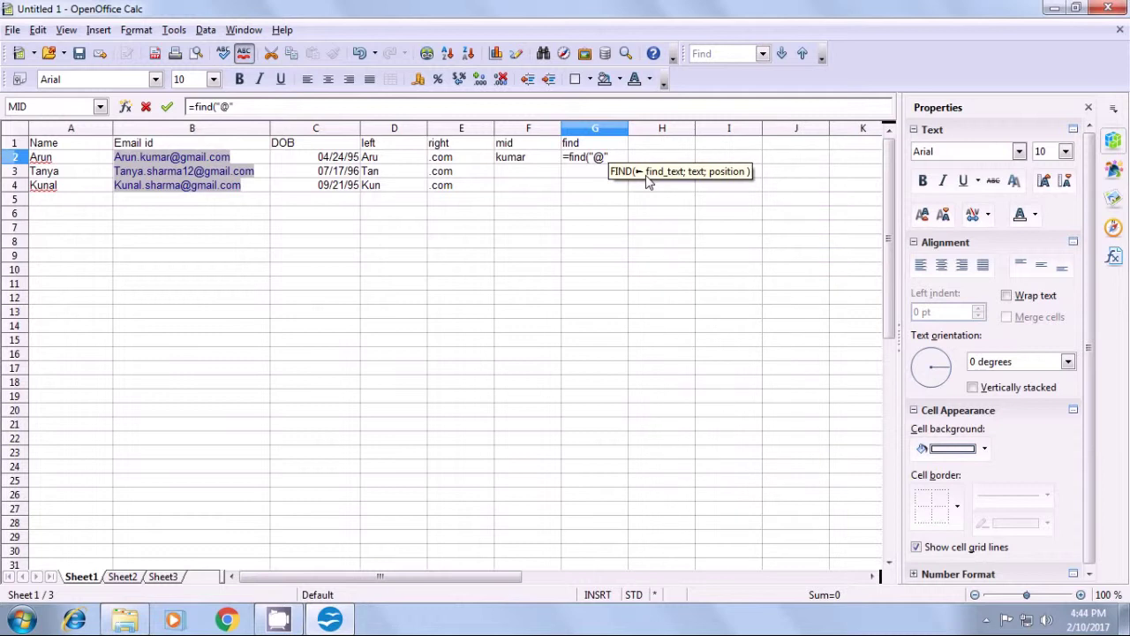
{"action": "type", "text": ";"}
{"action": "left_click", "coordinate": [265, 158]}
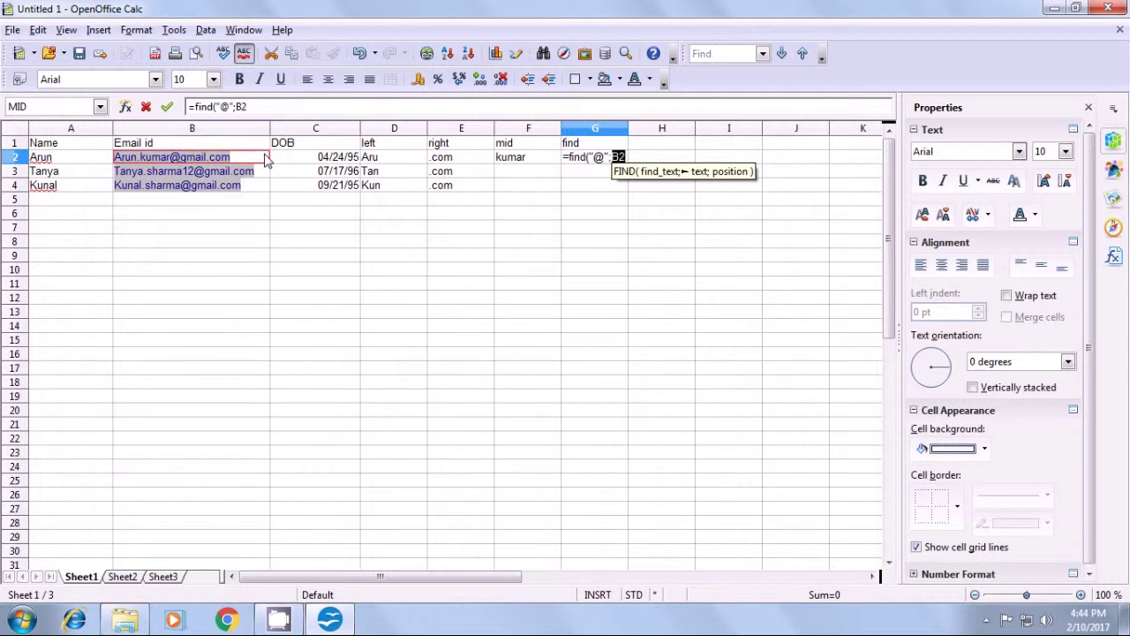
{"action": "type", "text": ";"}
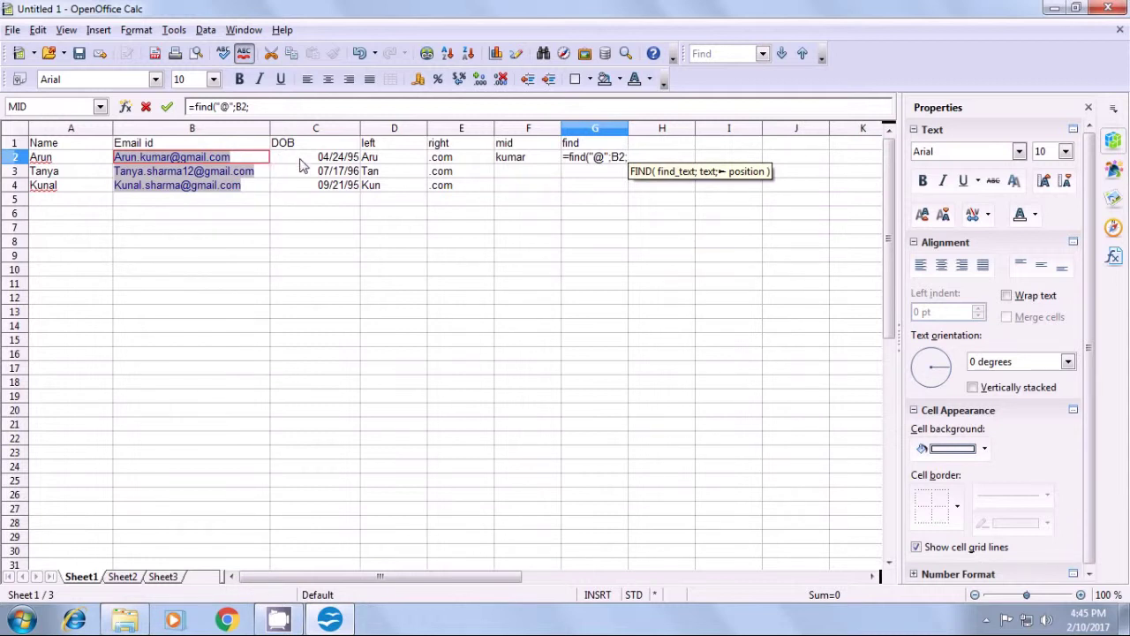
{"action": "type", "text": "1"}
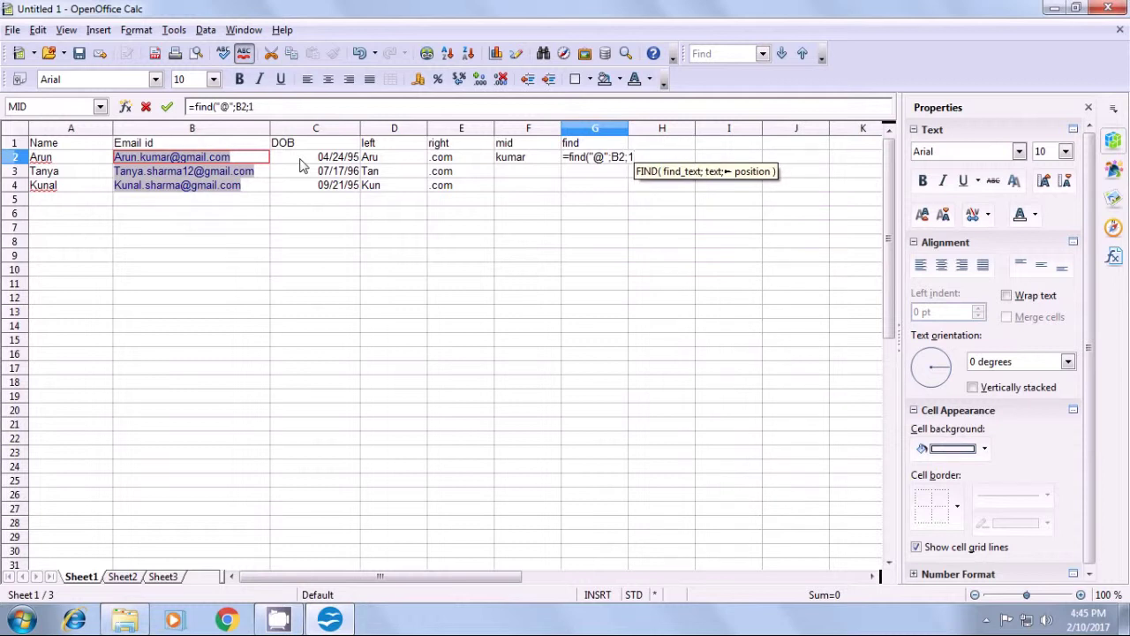
{"action": "type", "text": ")"}
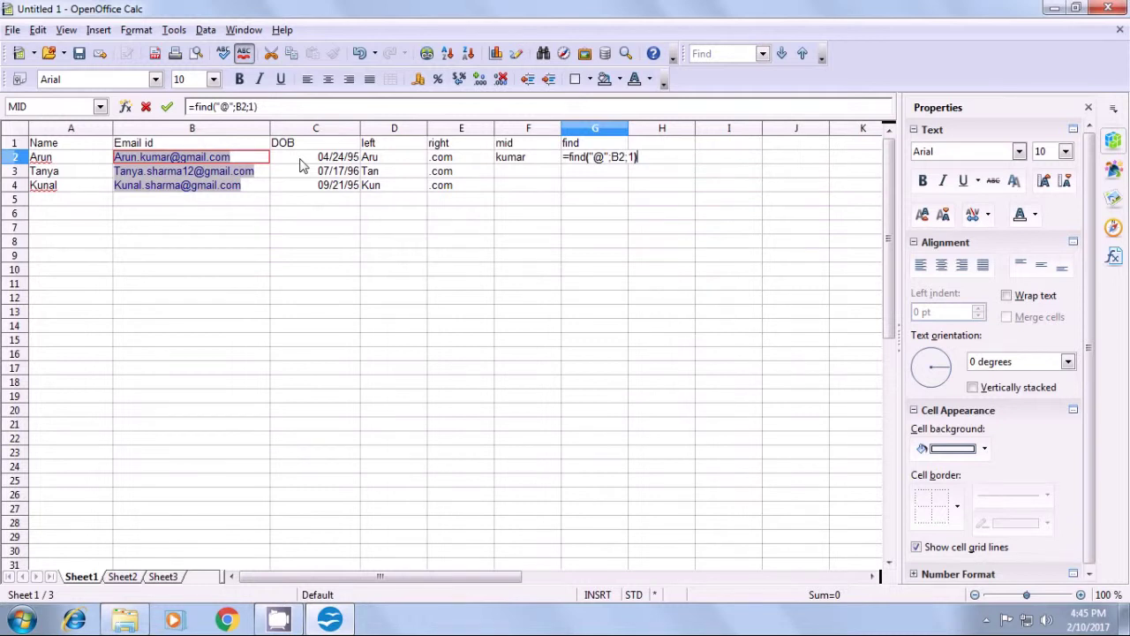
{"action": "key", "text": "Return"}
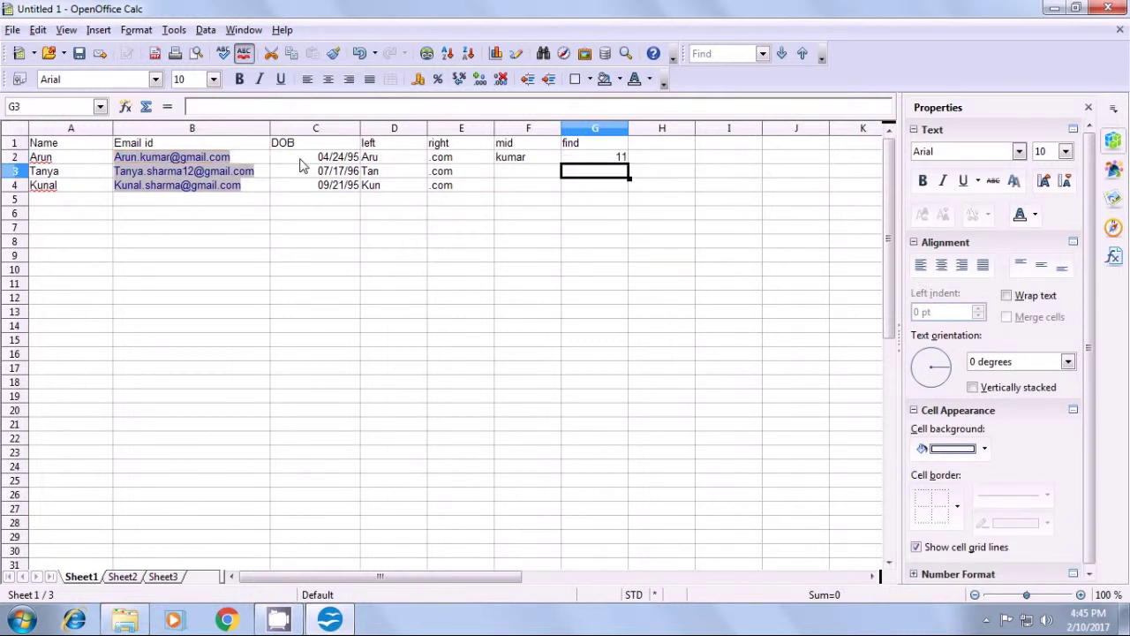
{"action": "left_click", "coordinate": [567, 161]}
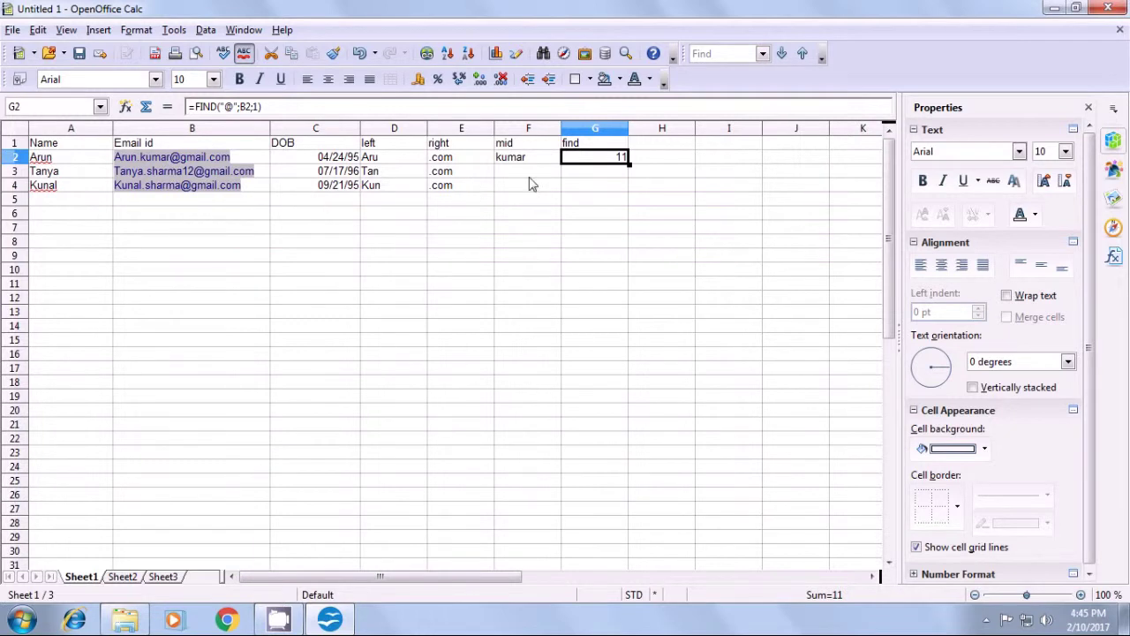
{"action": "left_click", "coordinate": [572, 171]}
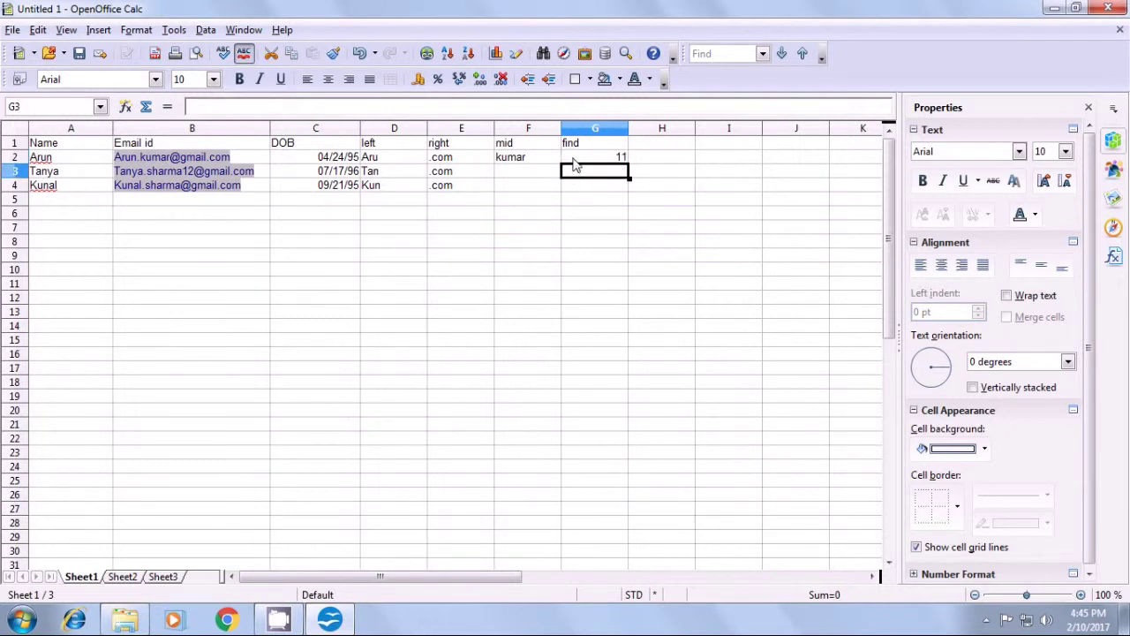
{"action": "left_click", "coordinate": [573, 159]}
{"action": "left_click", "coordinate": [528, 210]}
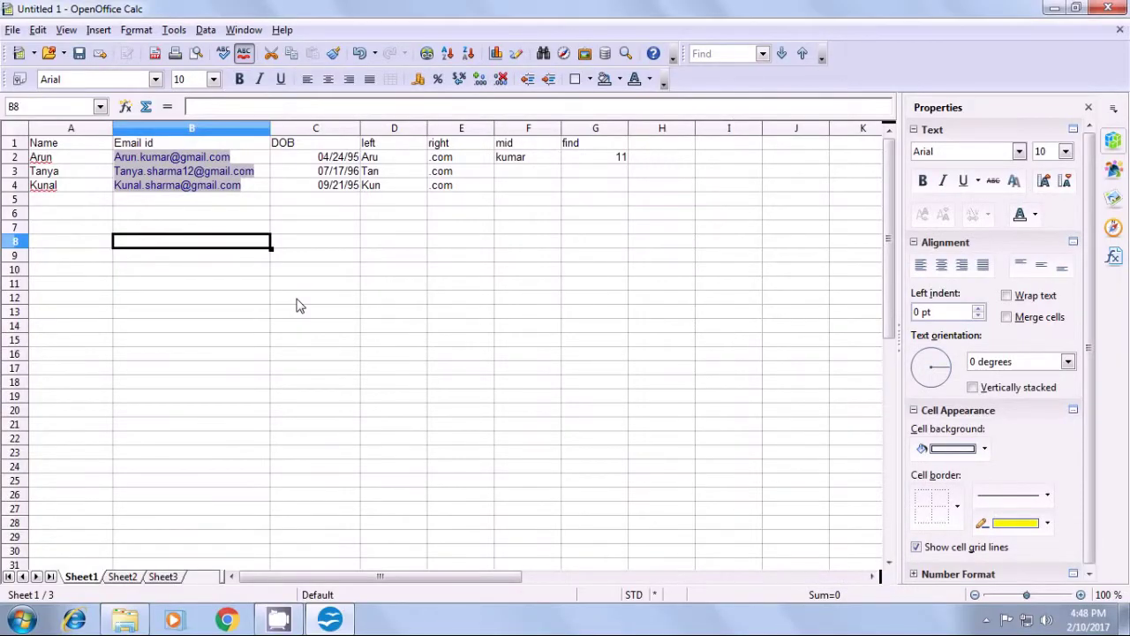
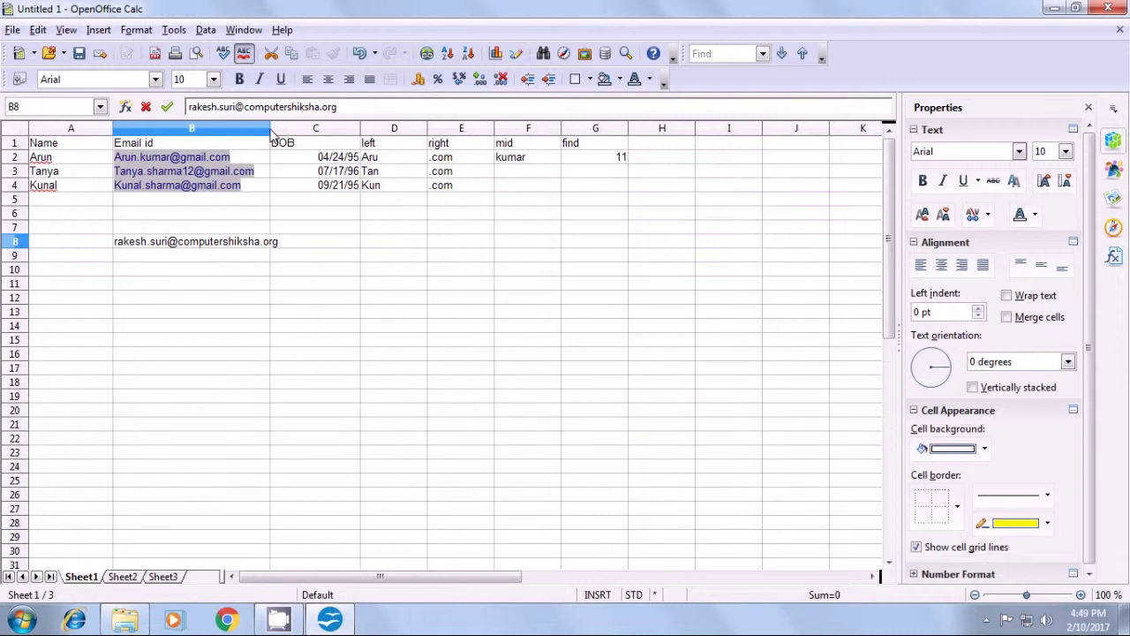
- Enter a sample e-mail address in B8 and widen column B to fit it
{"action": "left_click", "coordinate": [286, 258]}
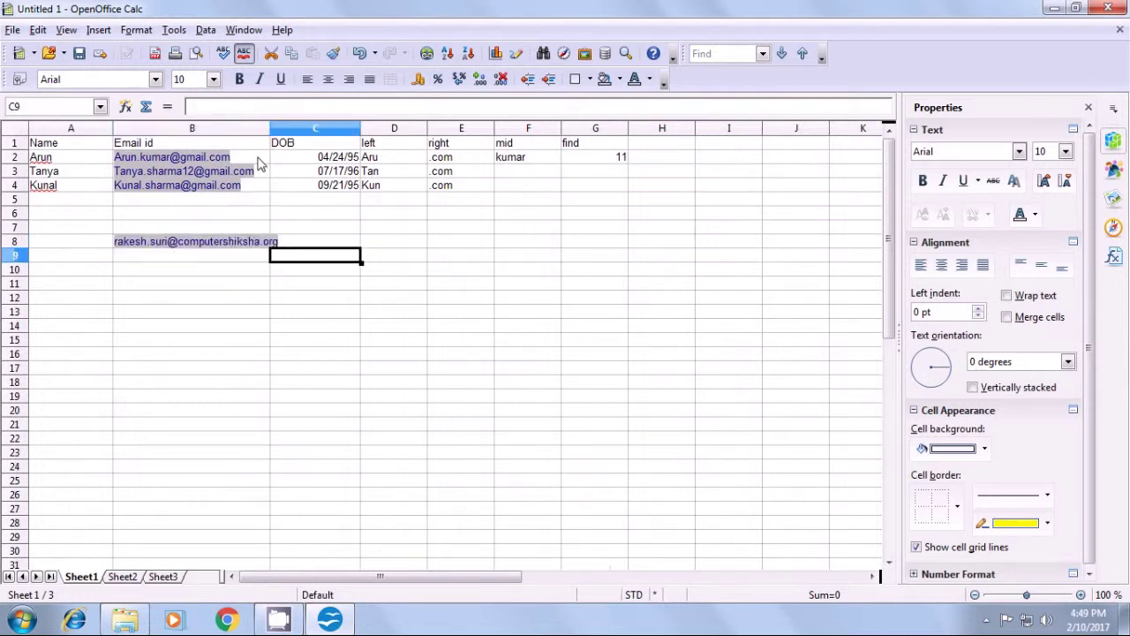
{"action": "left_click_drag", "start_coordinate": [270, 130], "coordinate": [285, 130]}
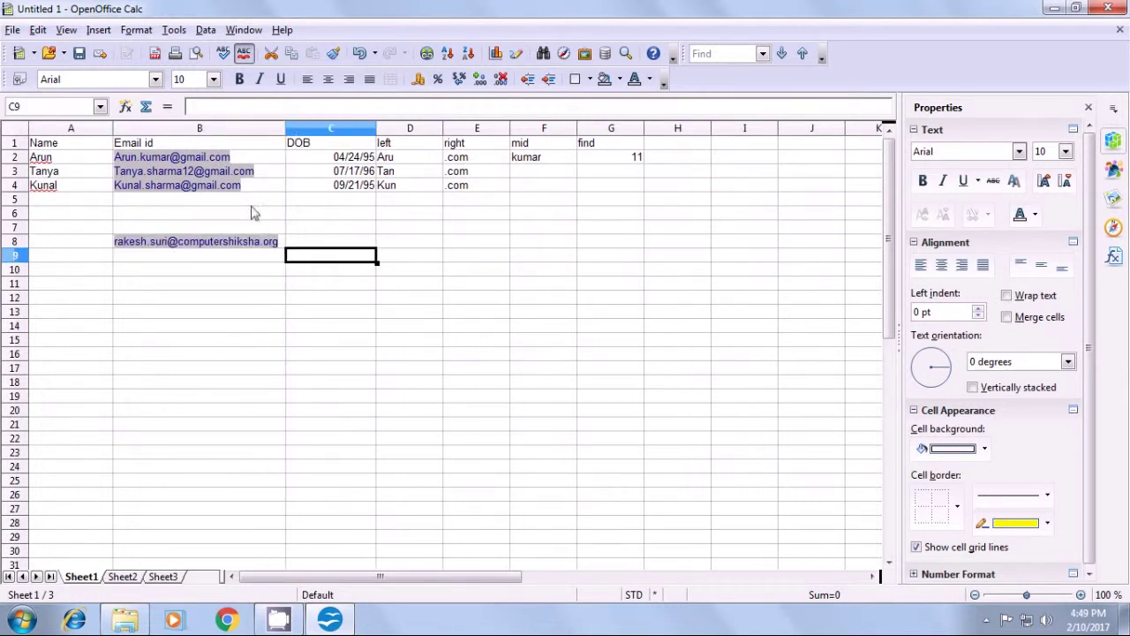
- In B11 begin the formula =left(B8;find( with B8's e-mail as LEFT's text
{"action": "left_click", "coordinate": [212, 291]}
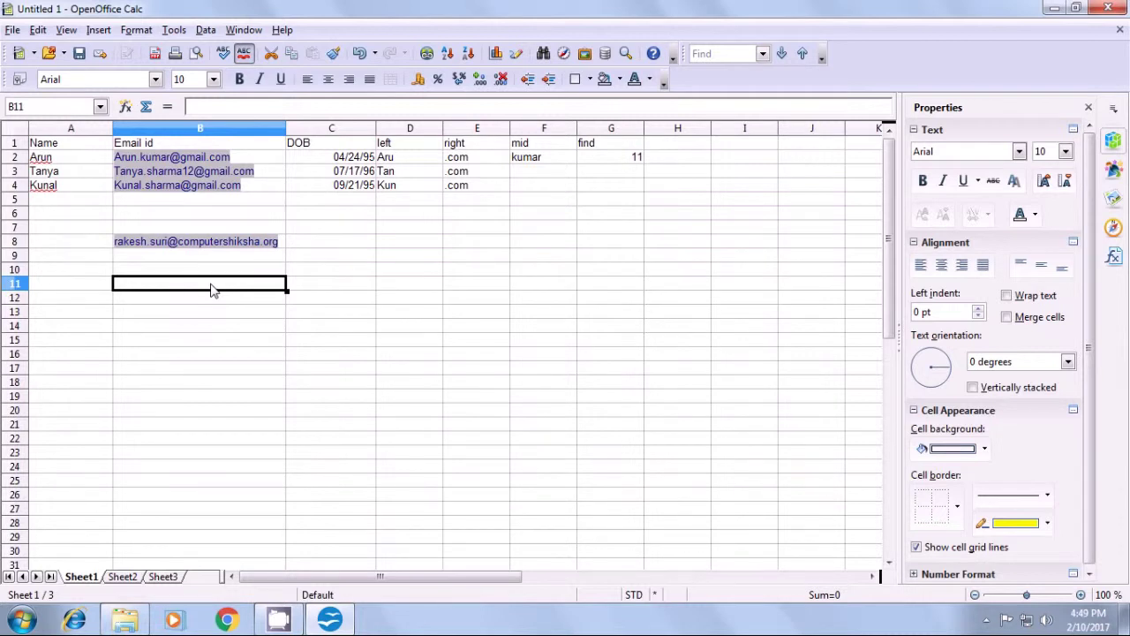
{"action": "type", "text": "=su"}
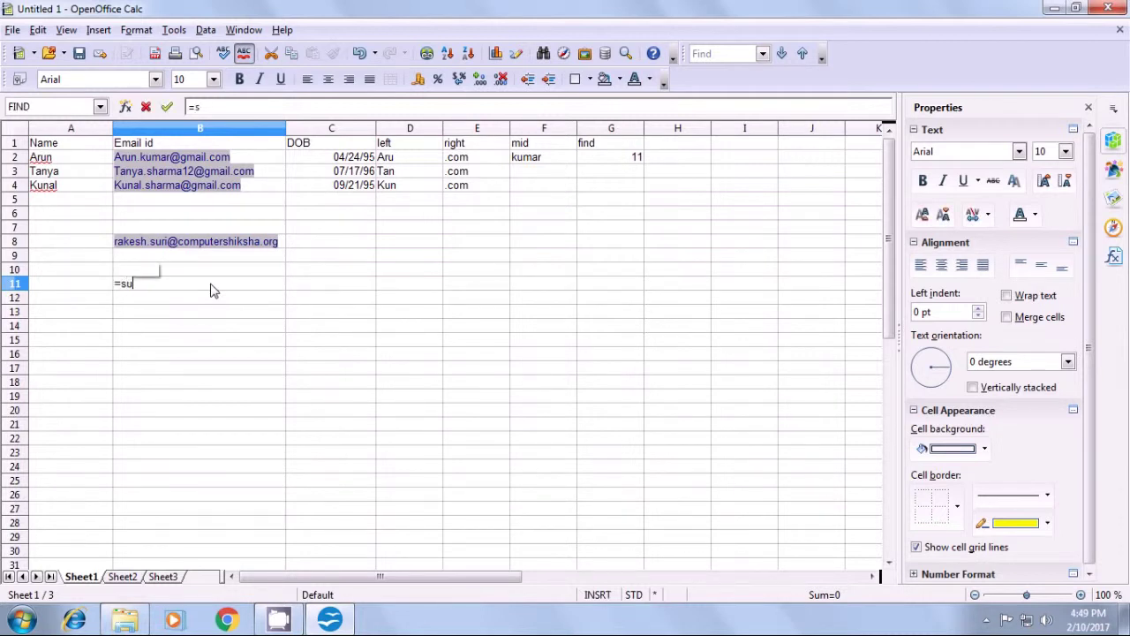
{"action": "type", "text": "ri"}
{"action": "key", "text": "BackSpace"}
{"action": "key", "text": "BackSpace"}
{"action": "key", "text": "BackSpace"}
{"action": "key", "text": "BackSpace"}
{"action": "type", "text": "="}
{"action": "key", "text": "BackSpace"}
{"action": "type", "text": "le"}
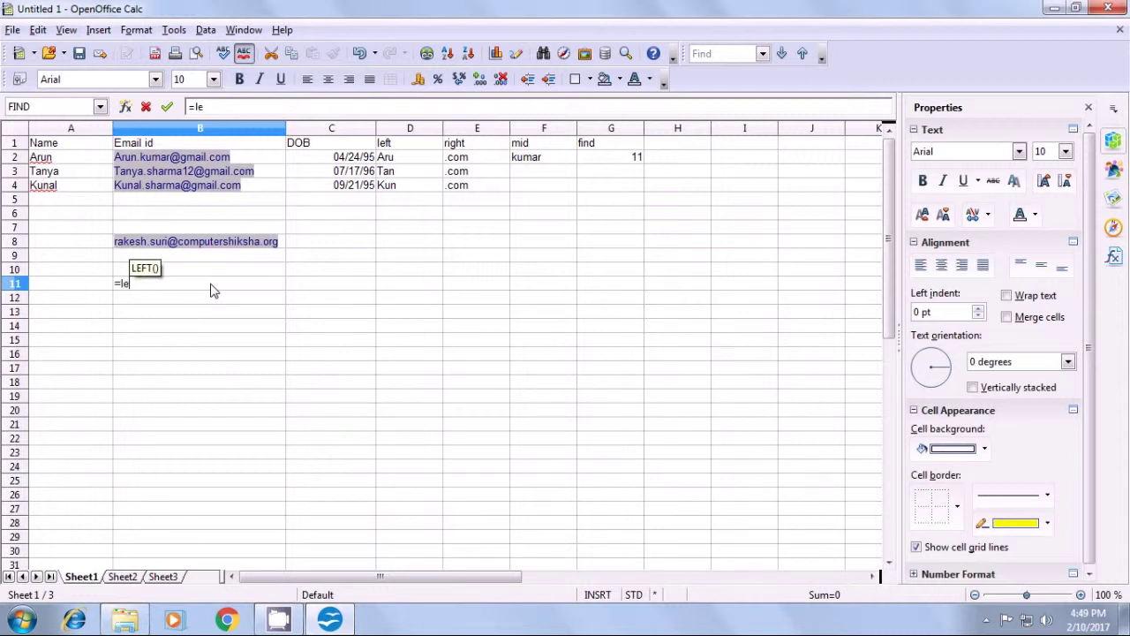
{"action": "type", "text": "ft("}
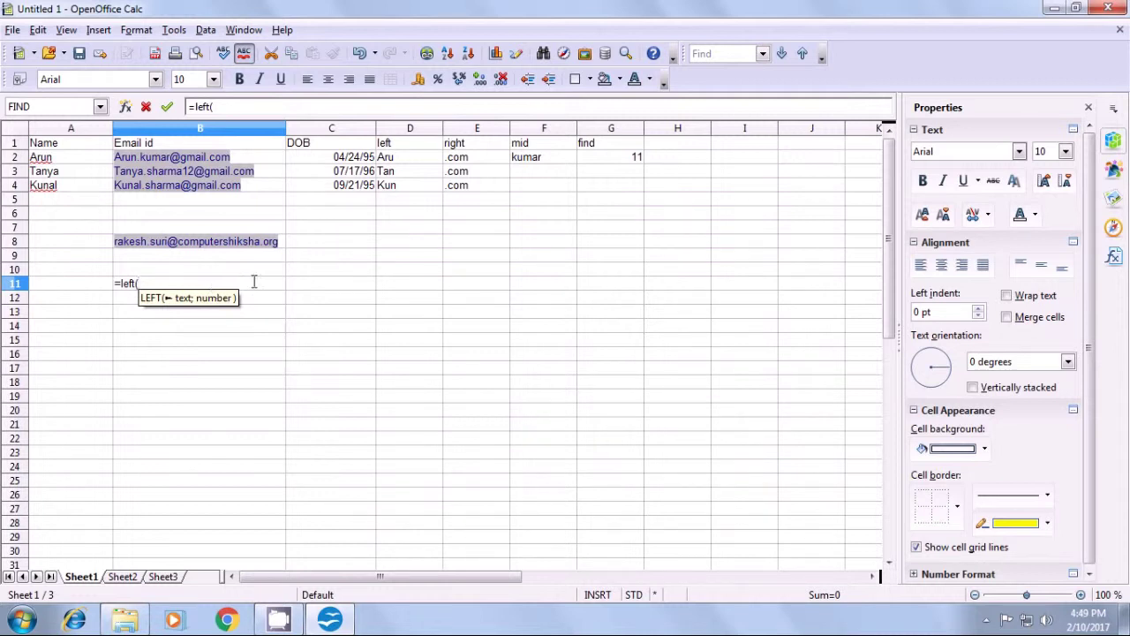
{"action": "left_click", "coordinate": [284, 245]}
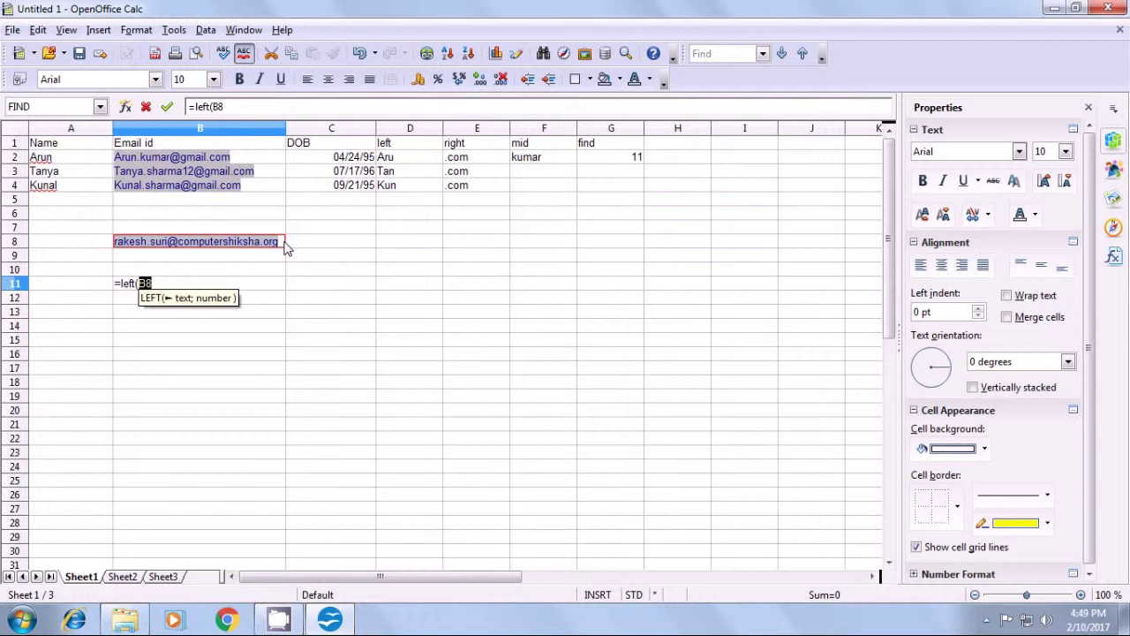
{"action": "type", "text": ";"}
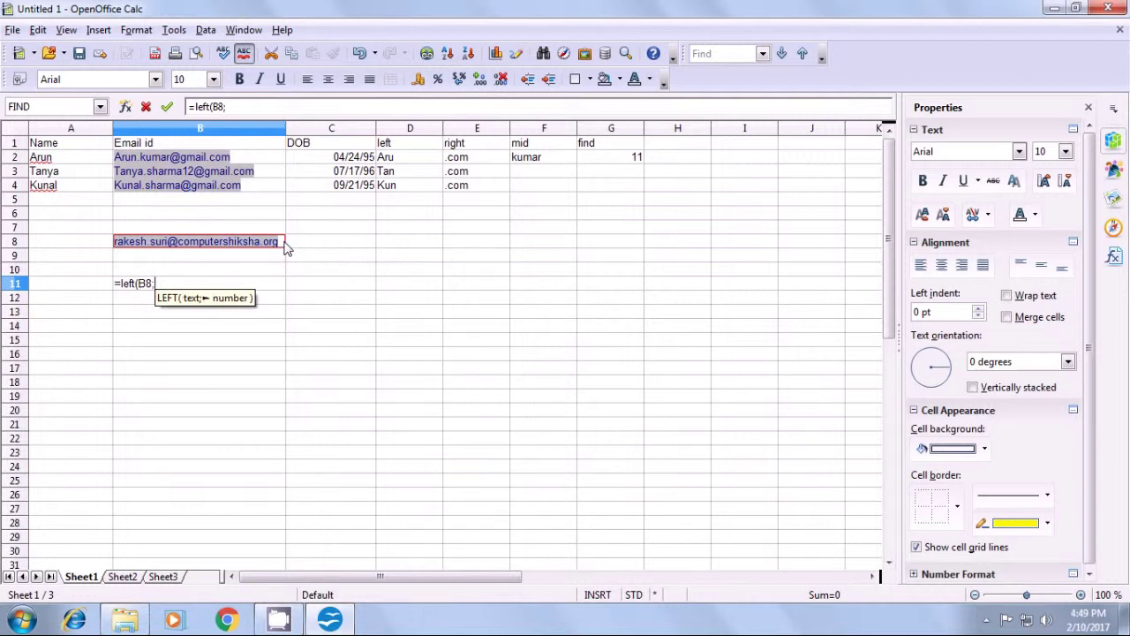
{"action": "type", "text": "fi"}
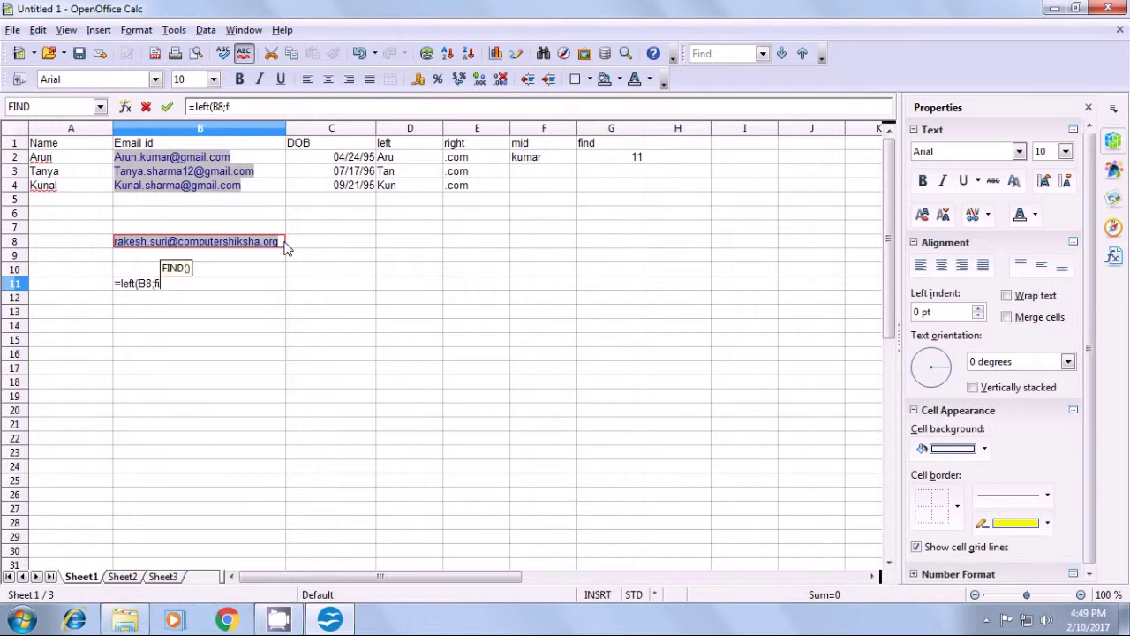
{"action": "type", "text": "nd"}
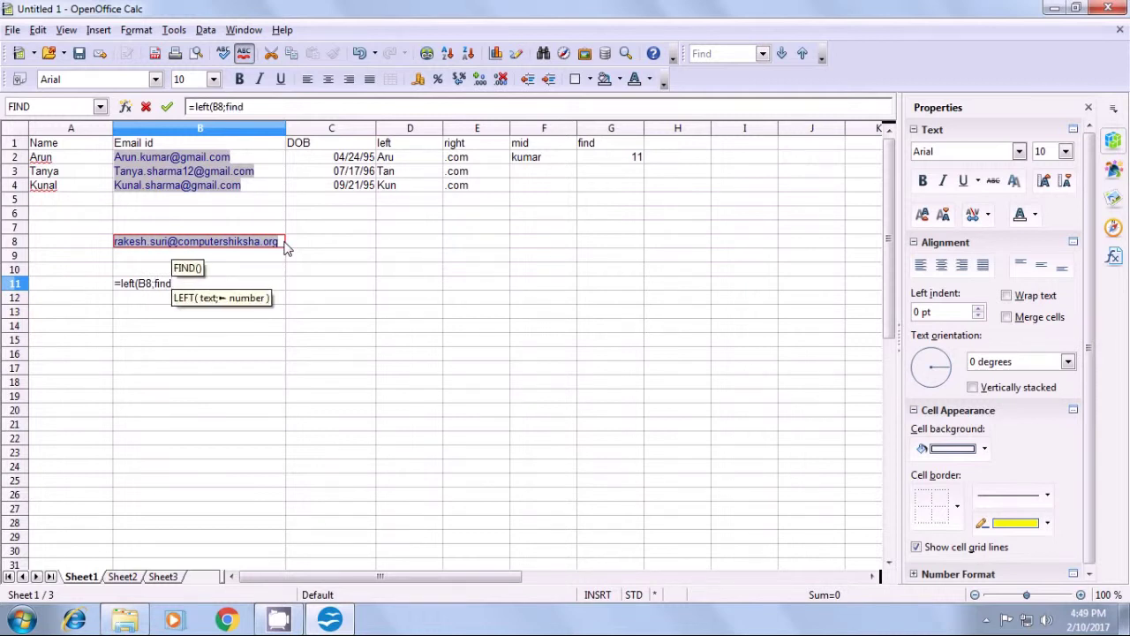
{"action": "type", "text": "("}
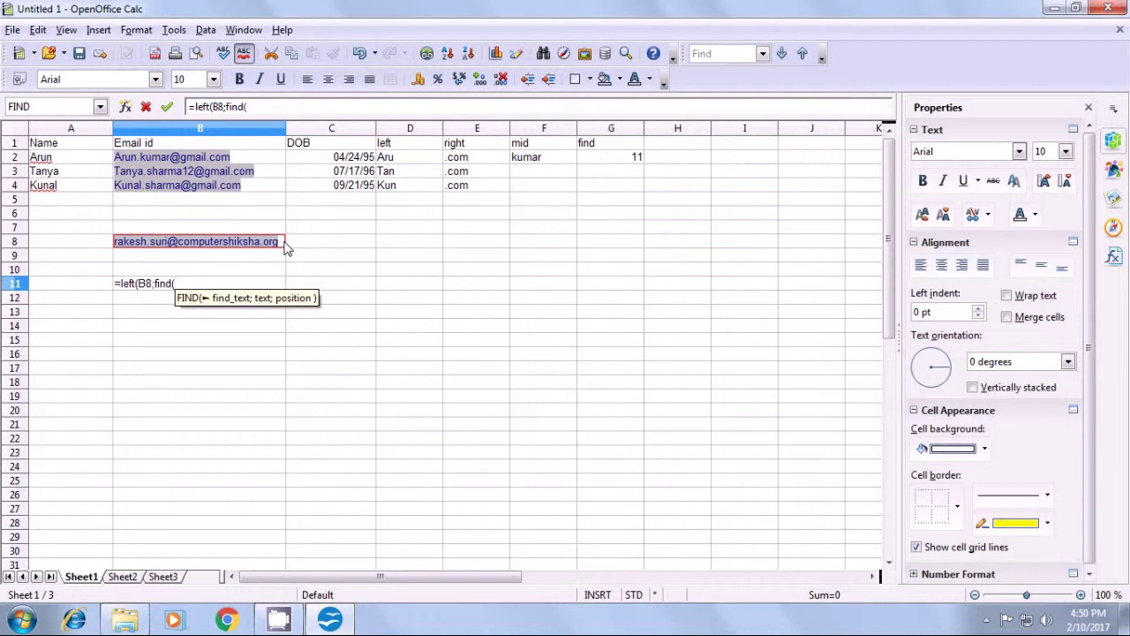
{"action": "type", "text": "("}
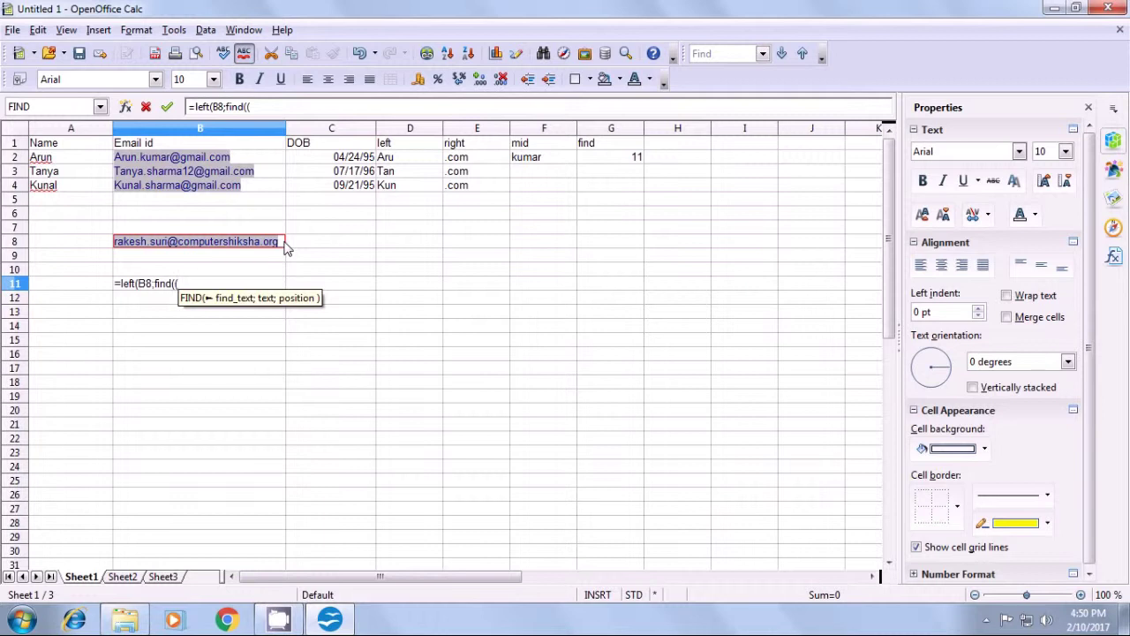
- Finish B11 as =left(B8;find(".";B8)-1) to return the text before the first dot
{"action": "key", "text": "BackSpace"}
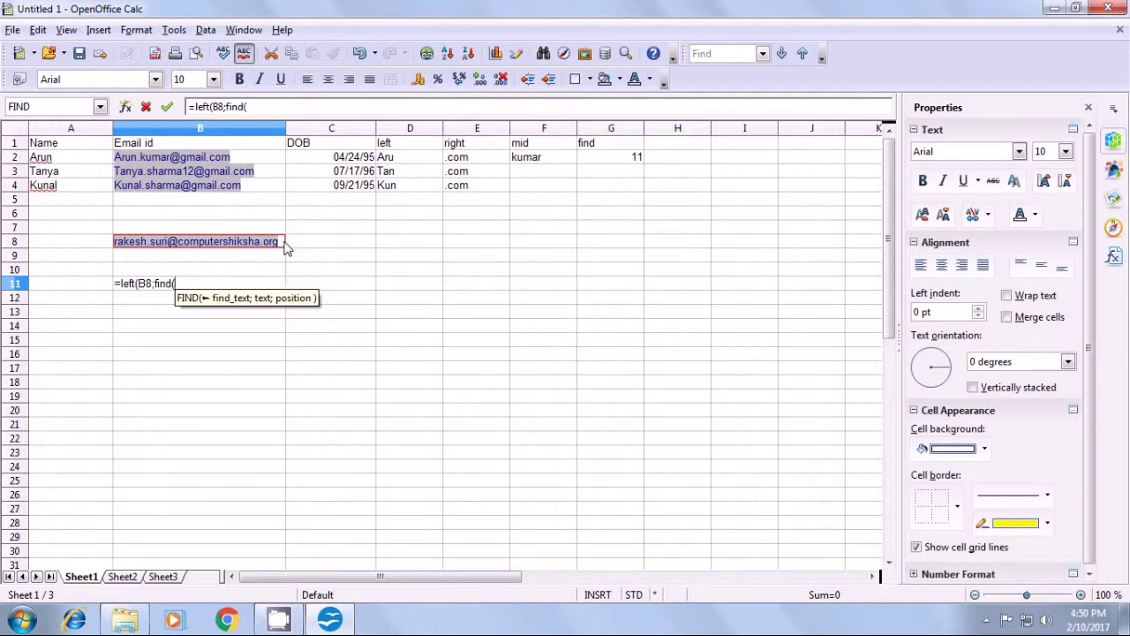
{"action": "type", "text": "\""}
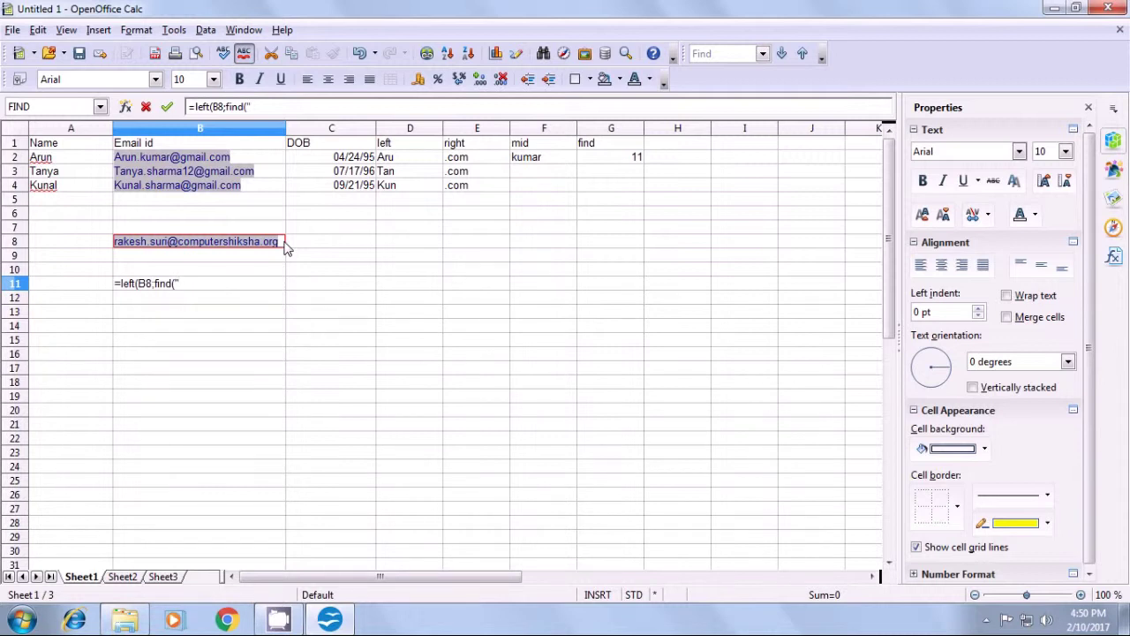
{"action": "type", "text": "."}
{"action": "type", "text": "\""}
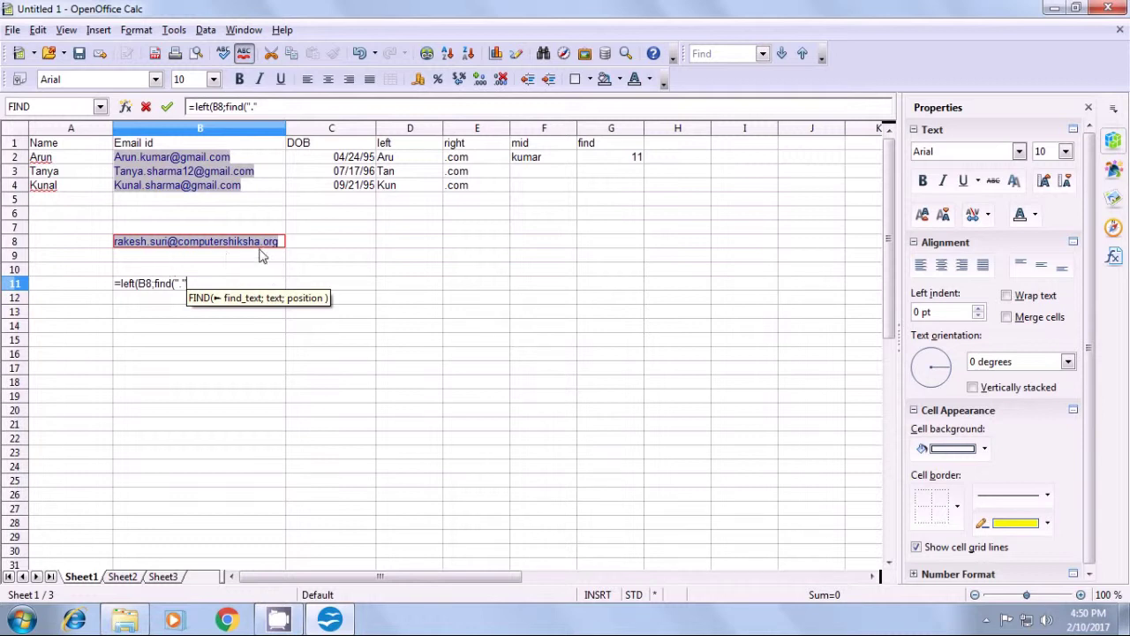
{"action": "left_click", "coordinate": [282, 247]}
{"action": "type", "text": "B"}
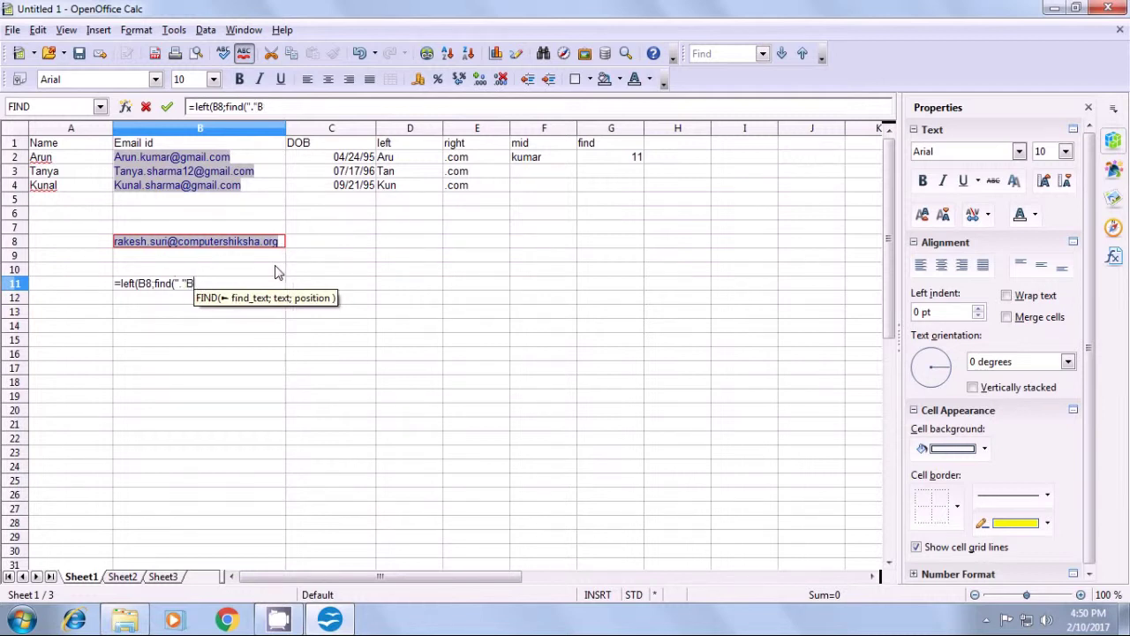
{"action": "key", "text": "BackSpace"}
{"action": "type", "text": ";"}
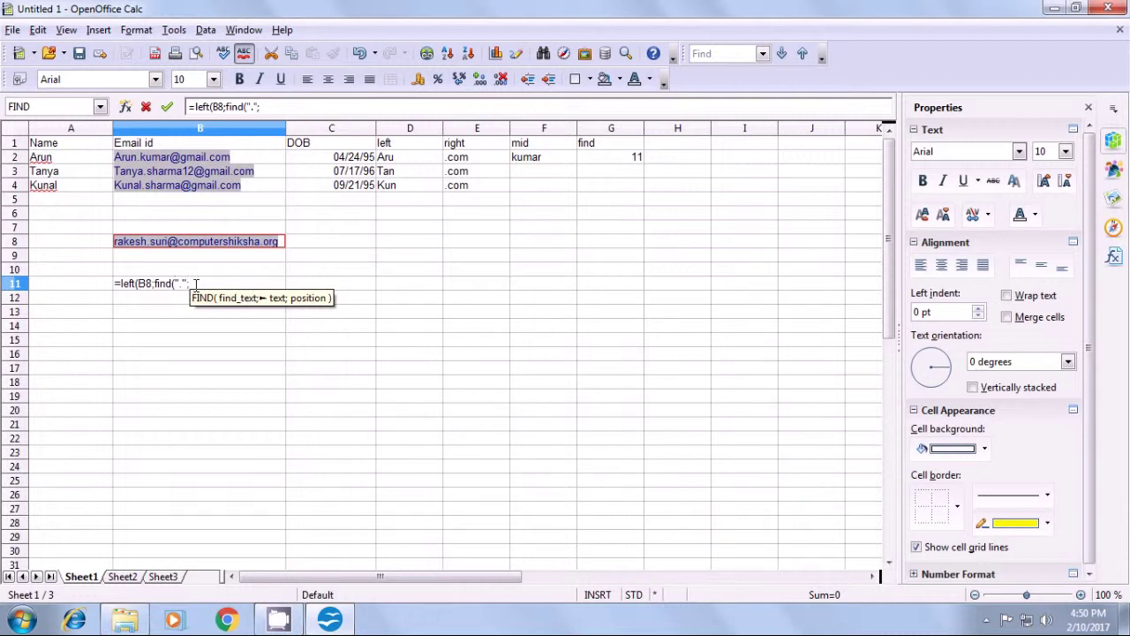
{"action": "left_click", "coordinate": [282, 243]}
{"action": "type", "text": ")"}
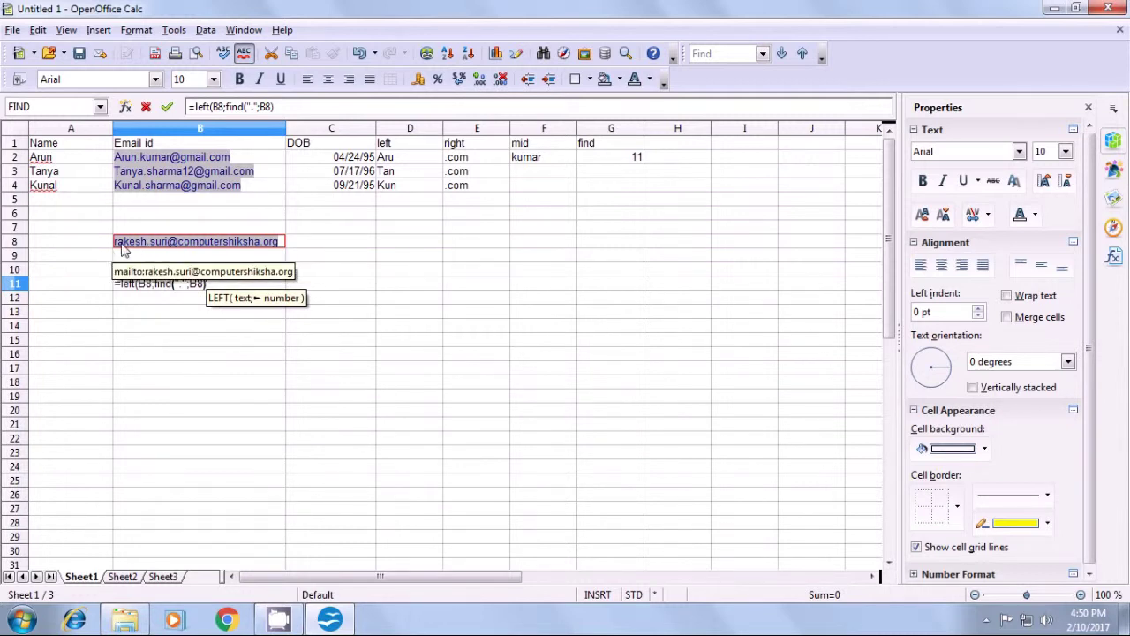
{"action": "type", "text": "-"}
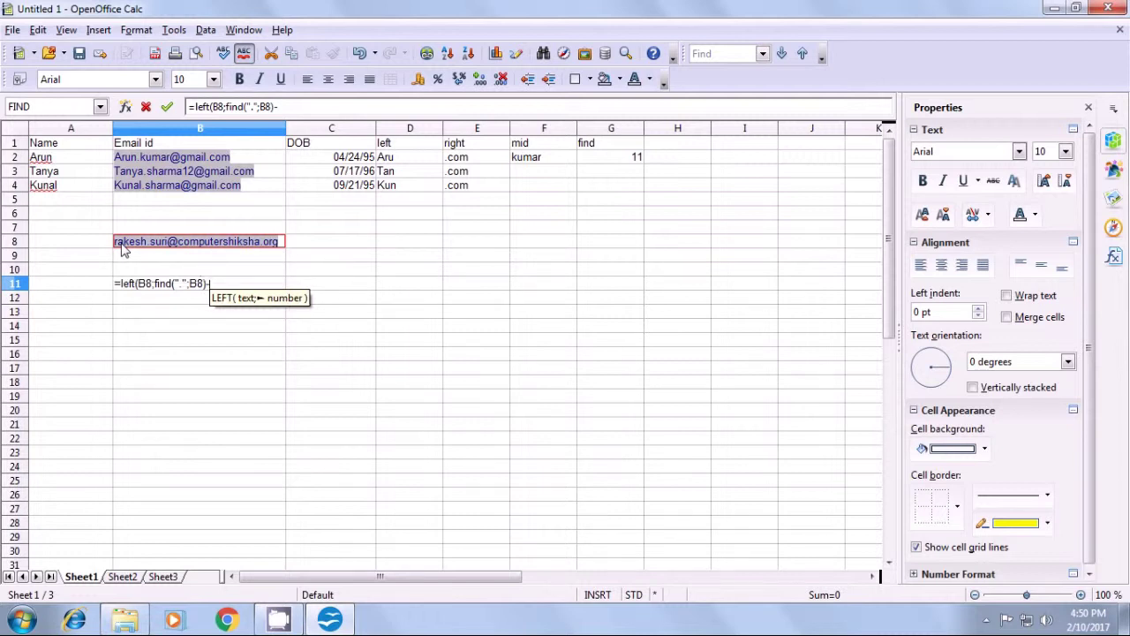
{"action": "type", "text": "1"}
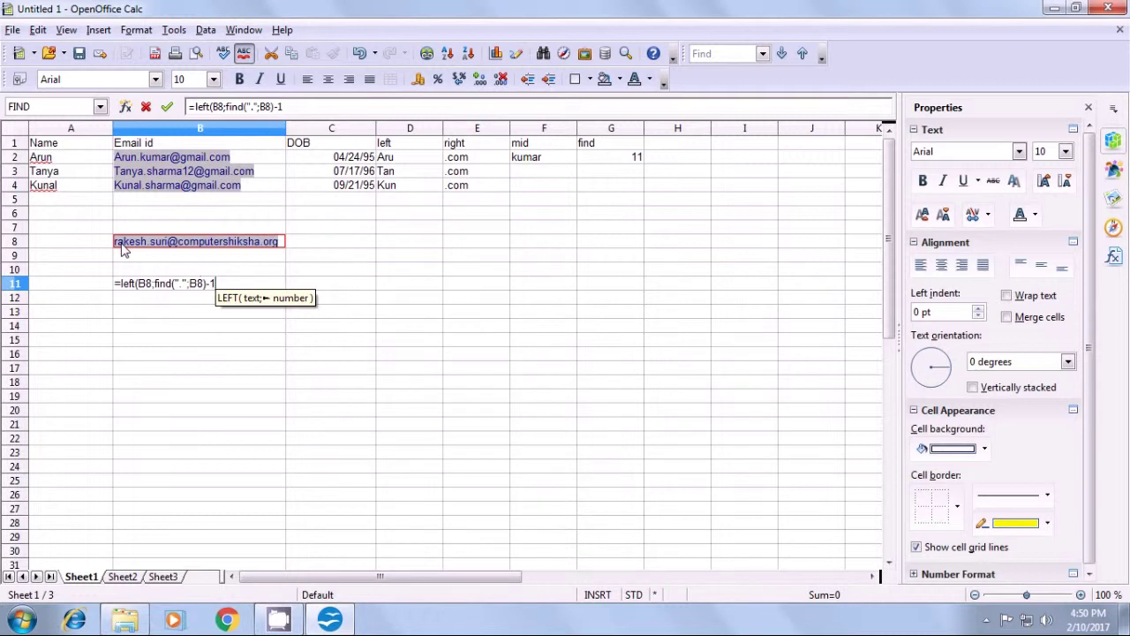
{"action": "type", "text": ")"}
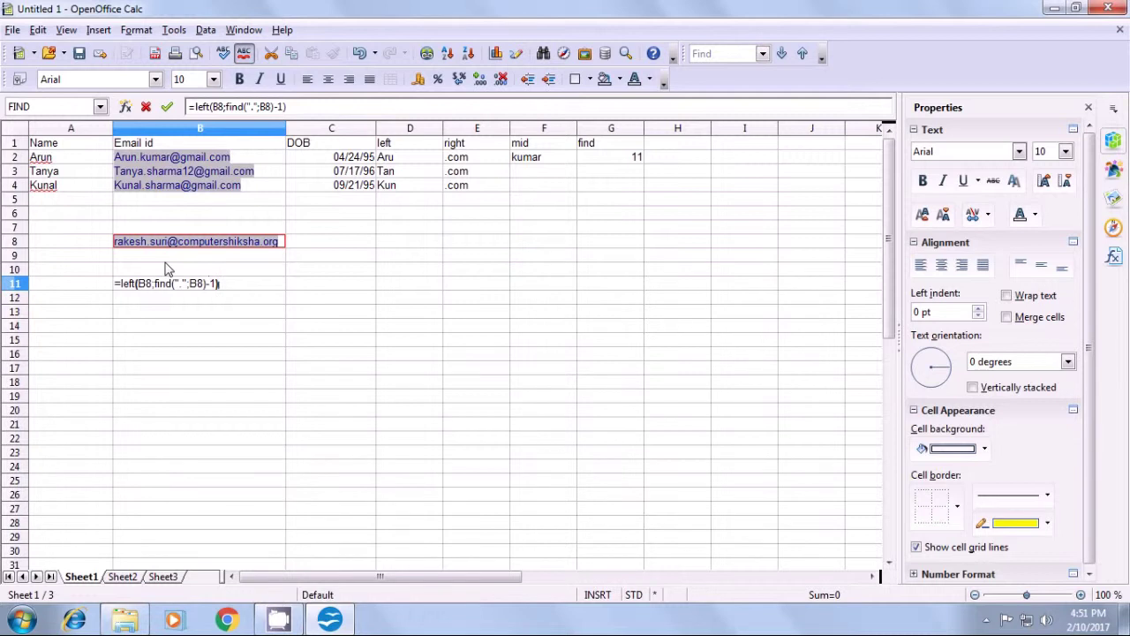
{"action": "key", "text": "Return"}
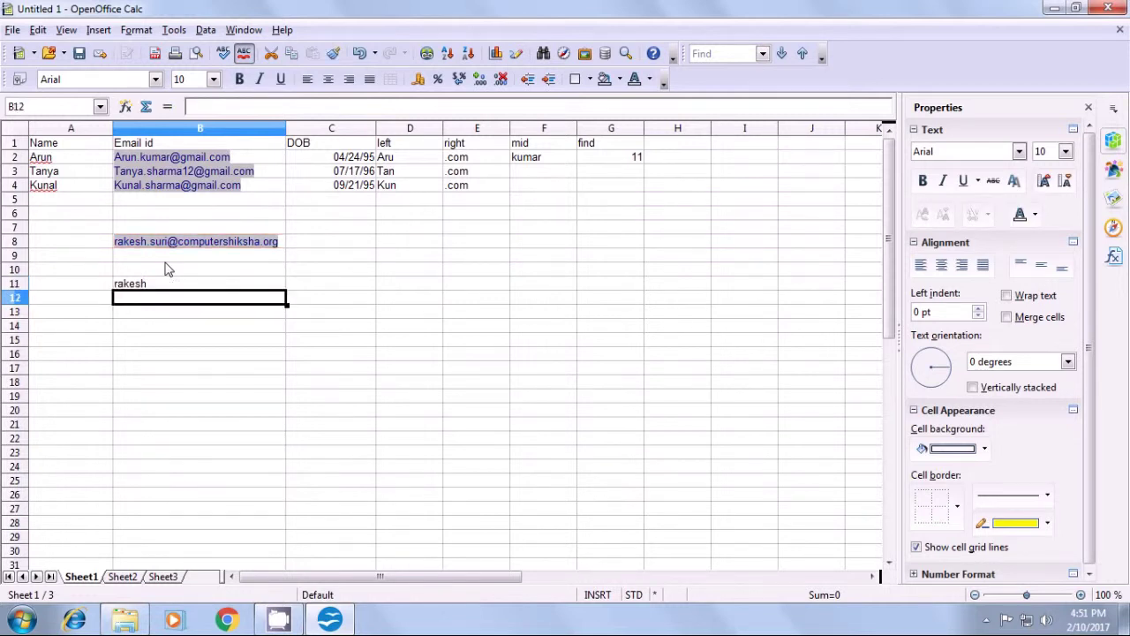
{"action": "left_click", "coordinate": [175, 283]}
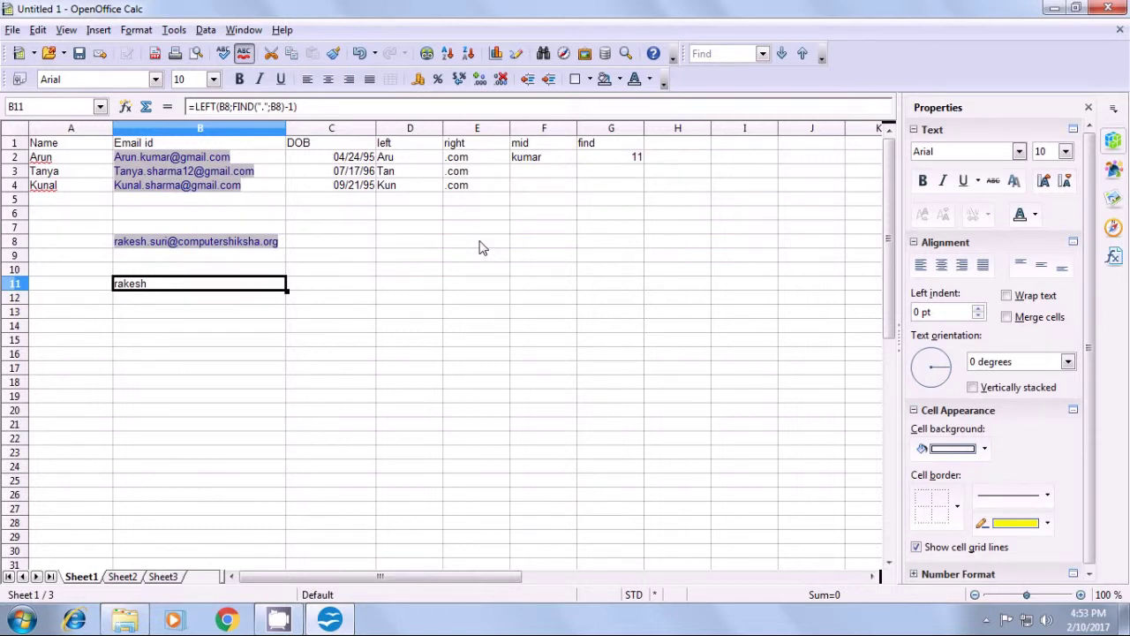
{"action": "left_click", "coordinate": [225, 301]}
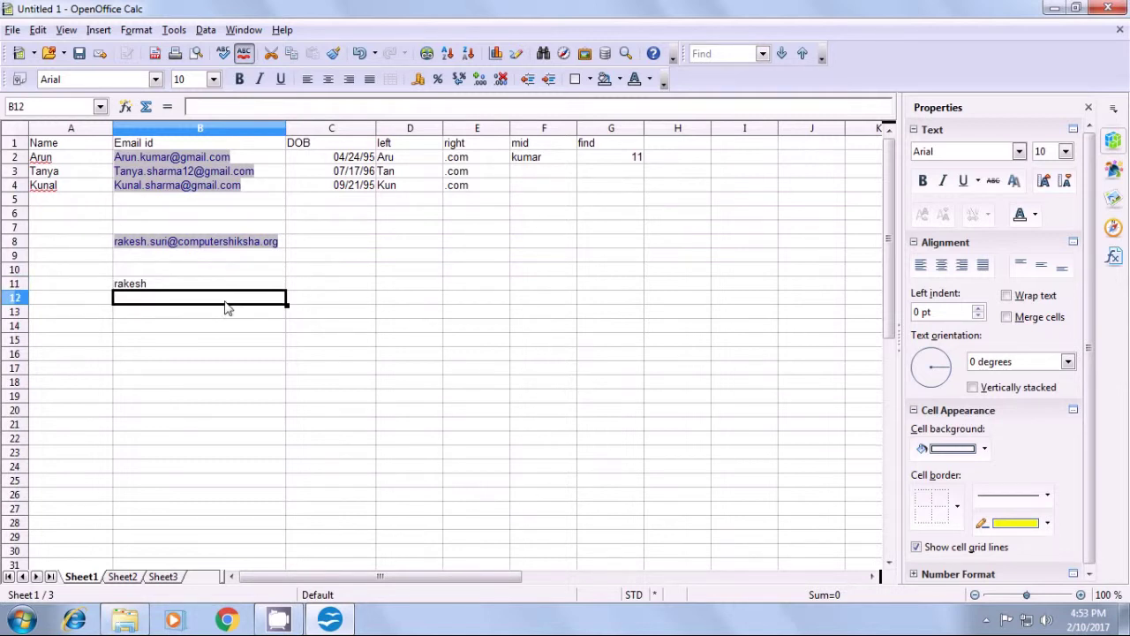
- In B12 type =mid(B8;find(".";B8)+1;find( to set the start after the first dot
{"action": "type", "text": "="}
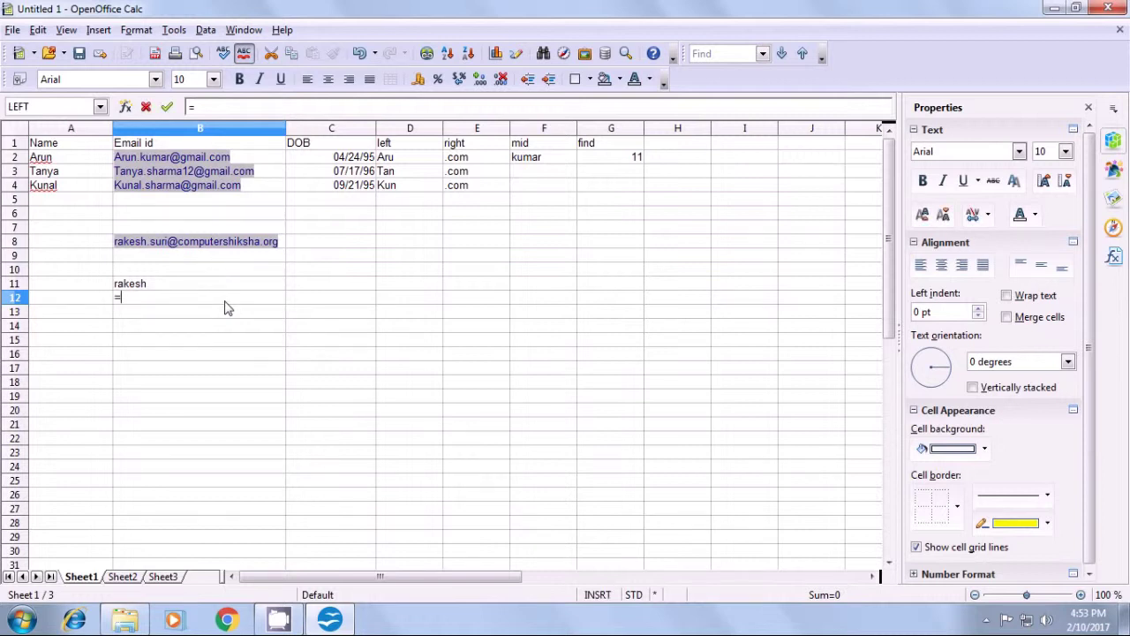
{"action": "type", "text": "m"}
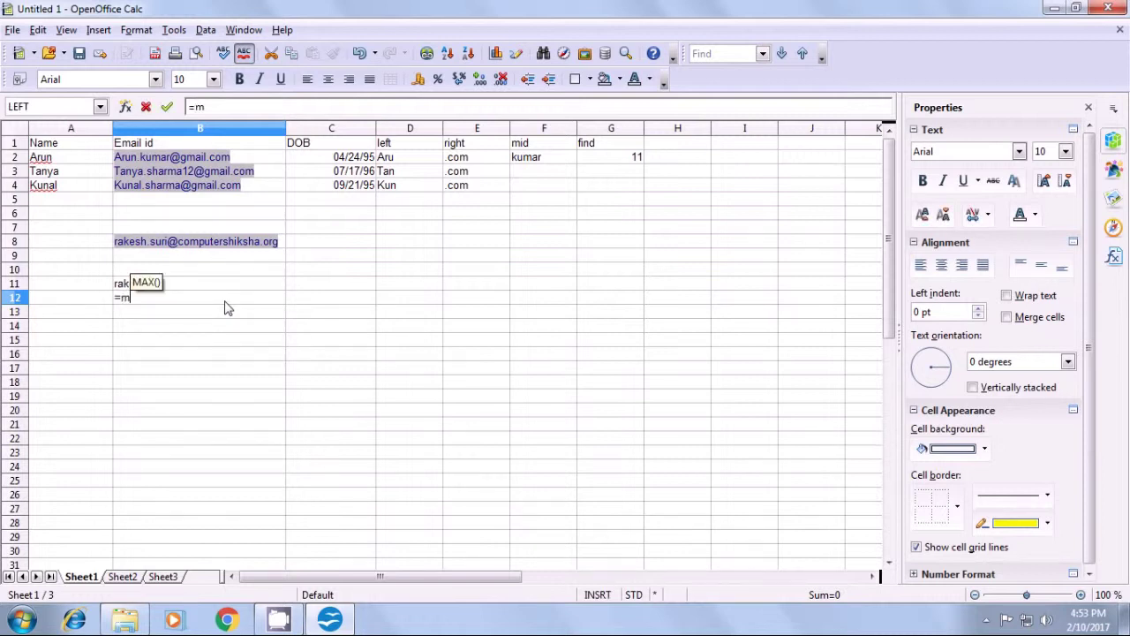
{"action": "type", "text": "id("}
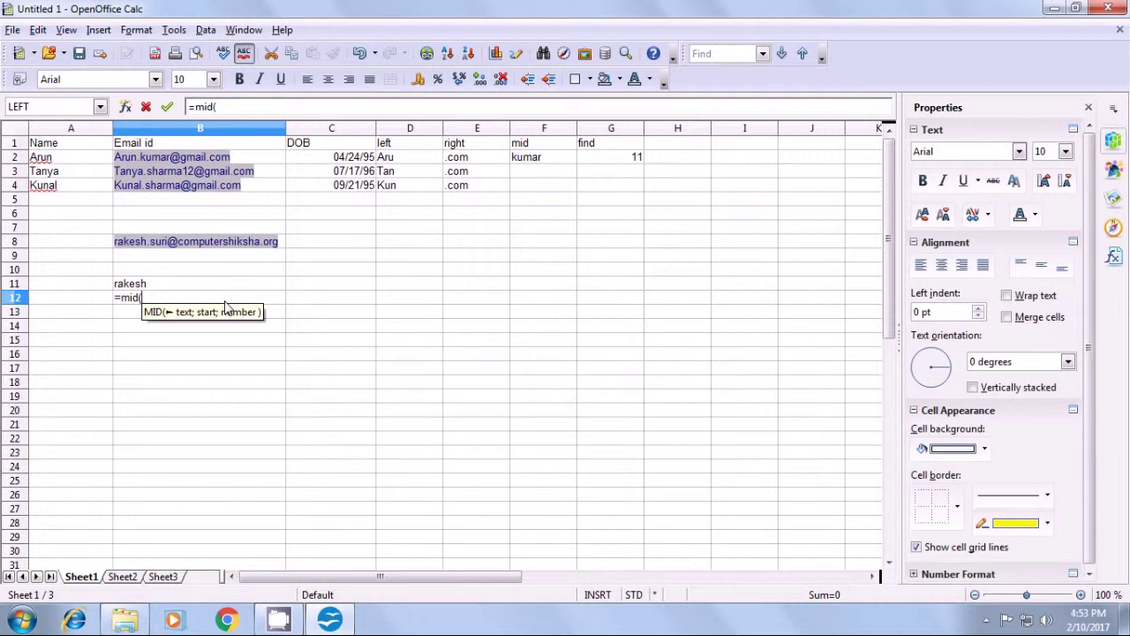
{"action": "left_click", "coordinate": [279, 245]}
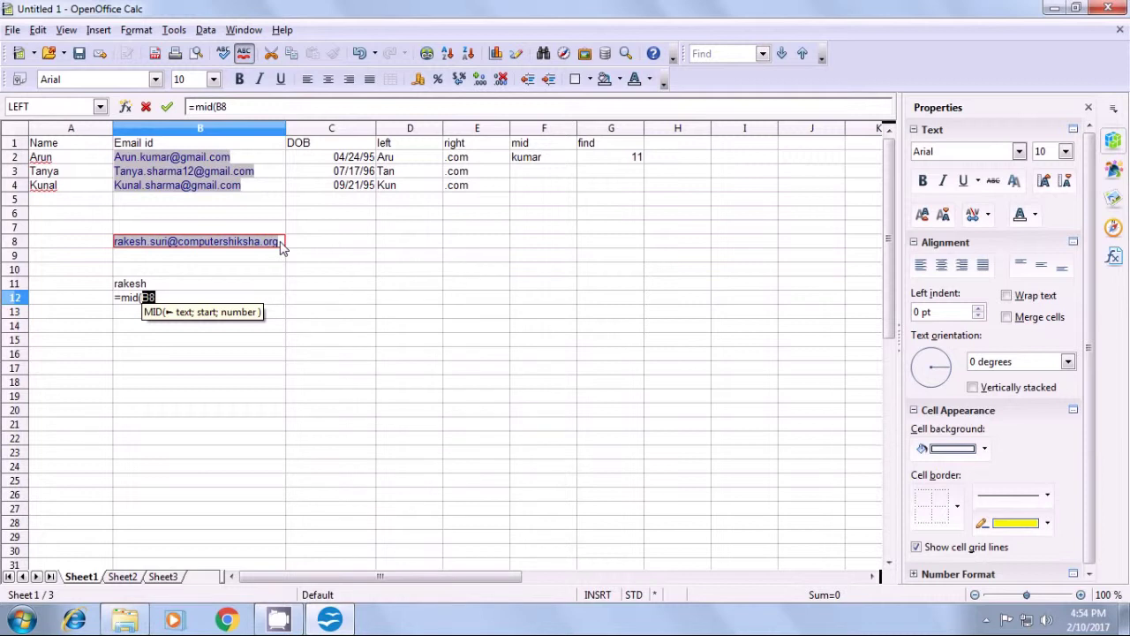
{"action": "type", "text": ";"}
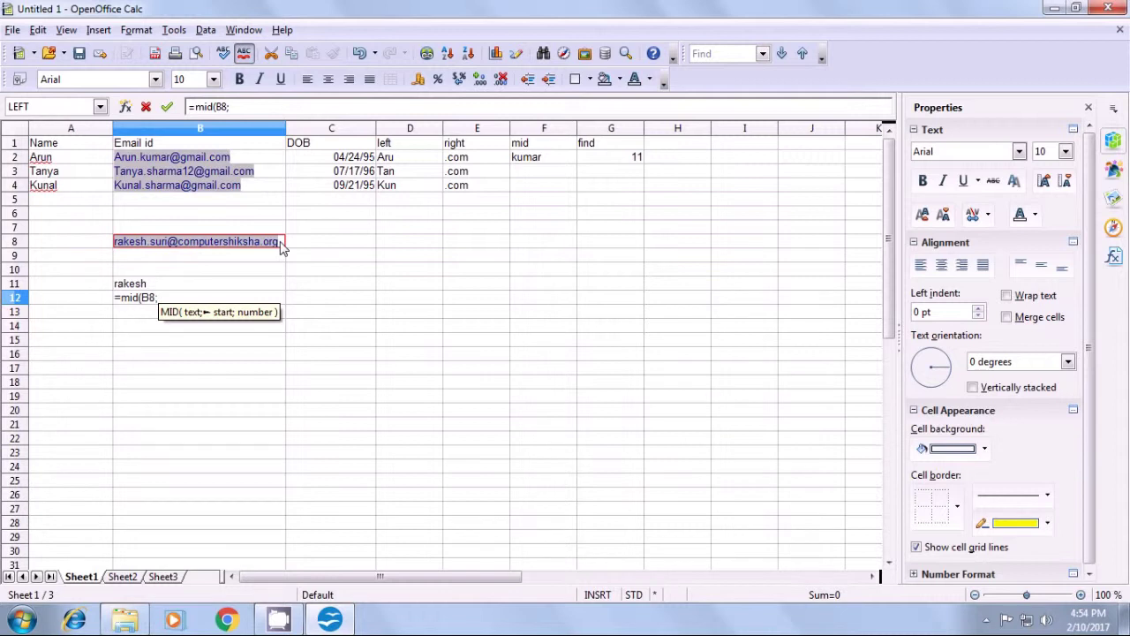
{"action": "type", "text": "find"}
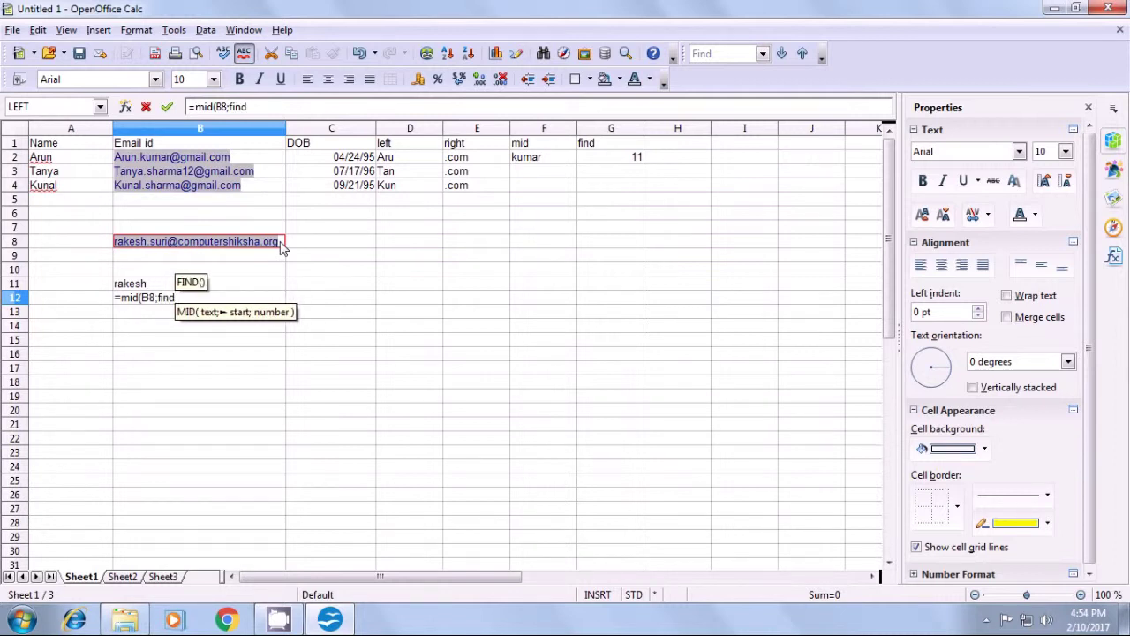
{"action": "type", "text": "("}
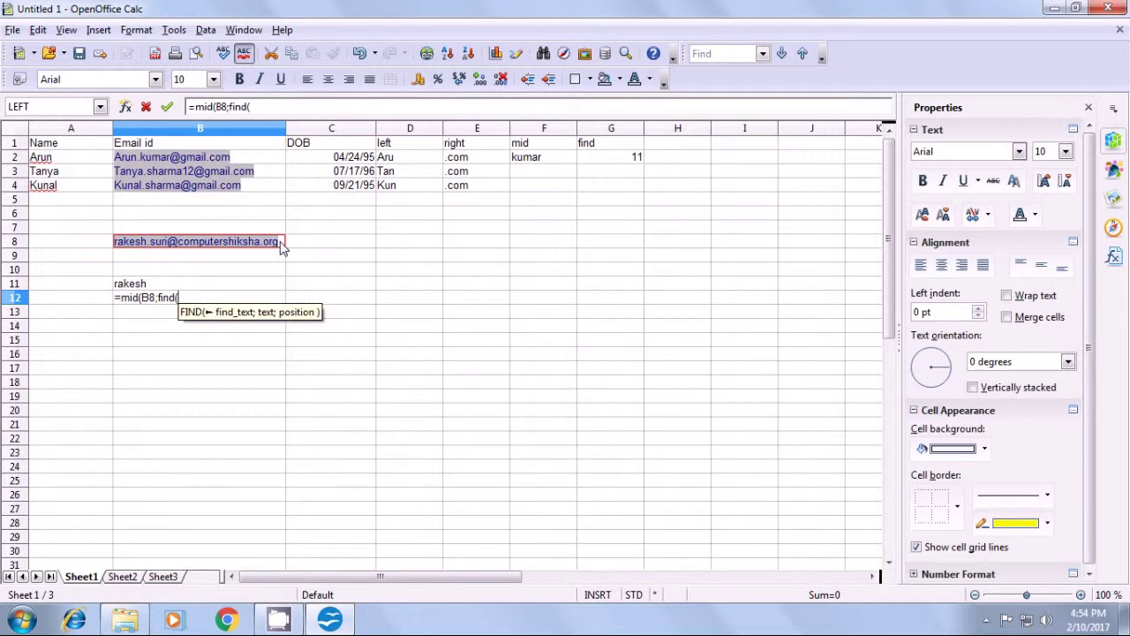
{"action": "type", "text": "\""}
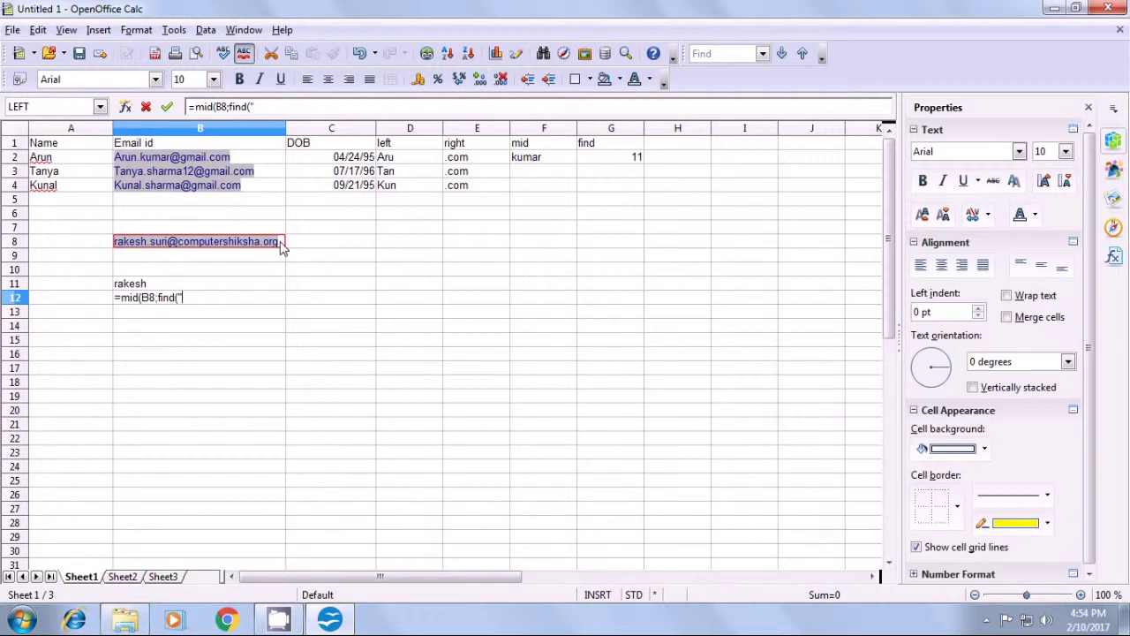
{"action": "type", "text": ".\""}
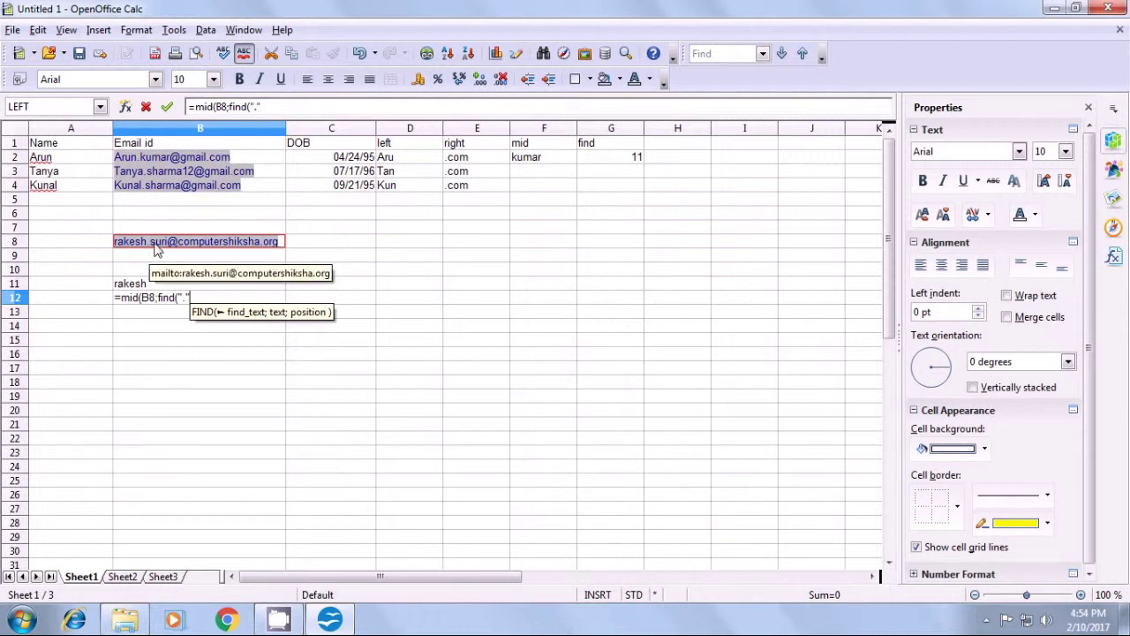
{"action": "type", "text": ";"}
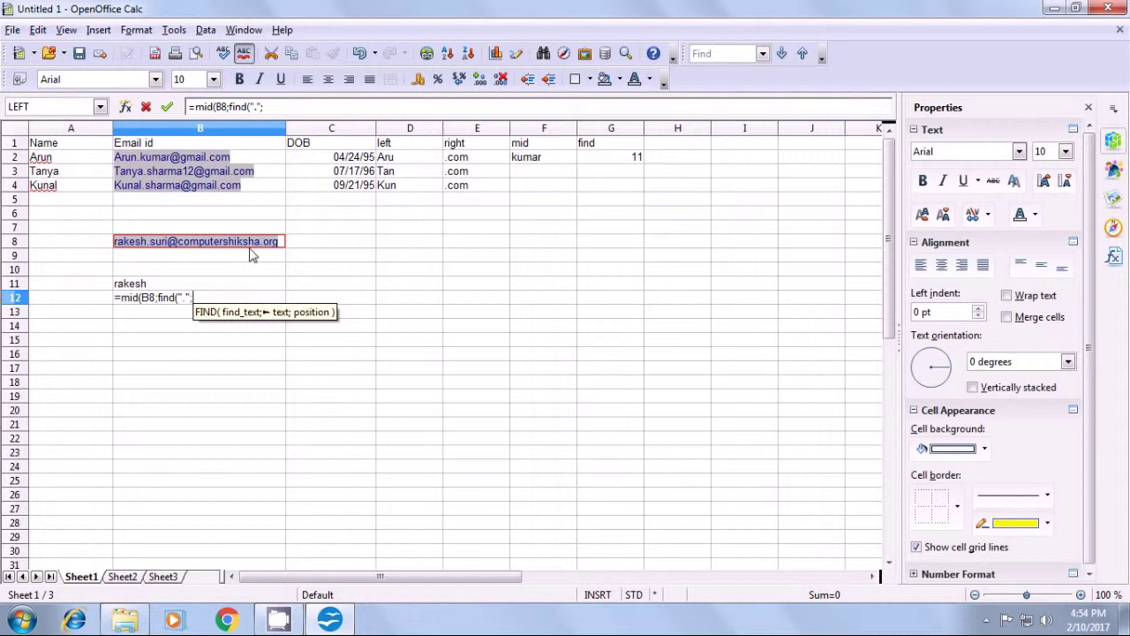
{"action": "left_click", "coordinate": [281, 244]}
{"action": "type", "text": ")"}
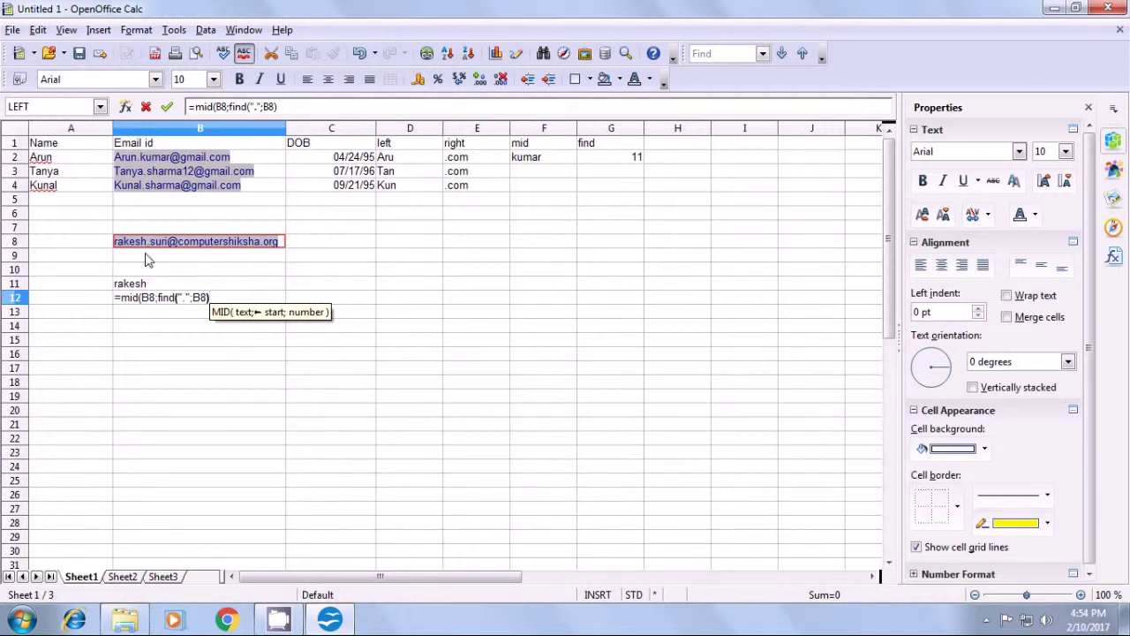
{"action": "type", "text": "+"}
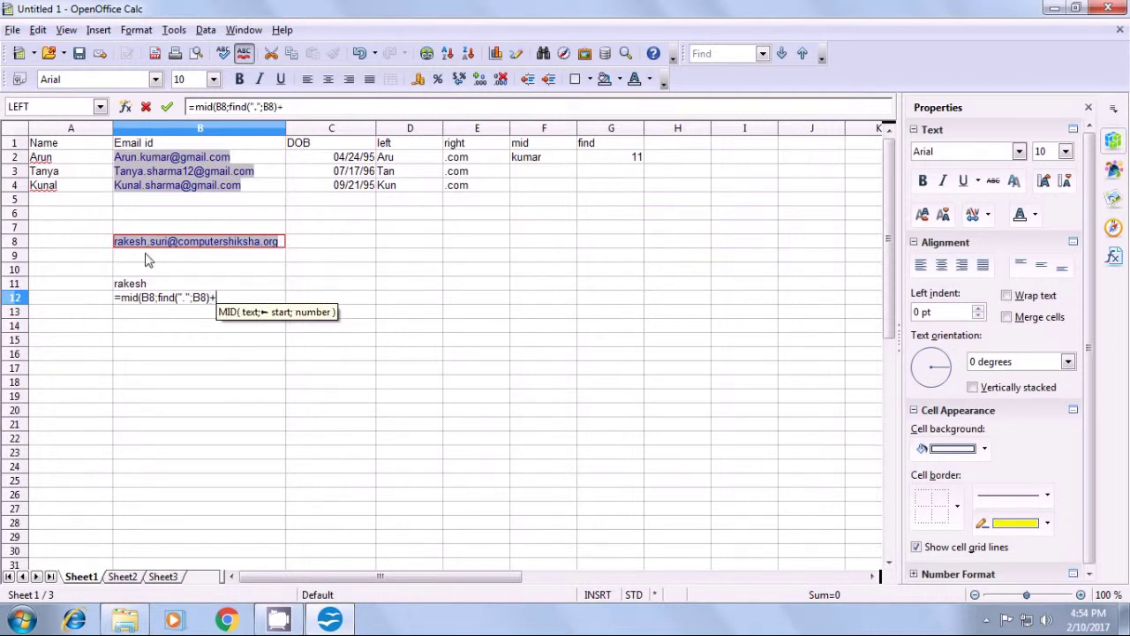
{"action": "type", "text": "1"}
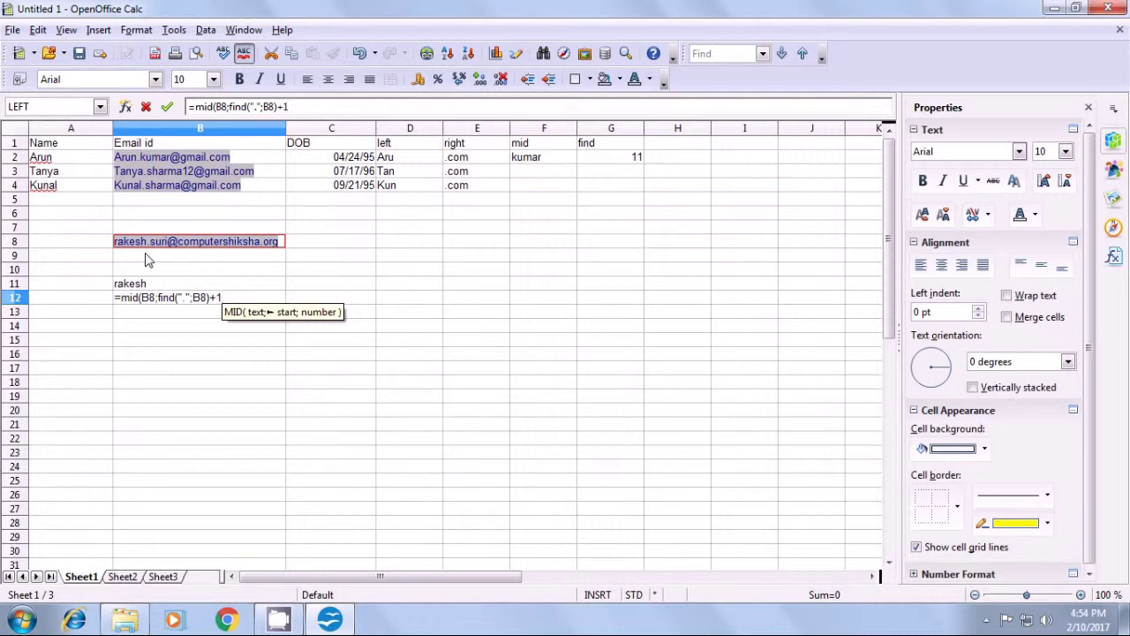
{"action": "type", "text": ";find"}
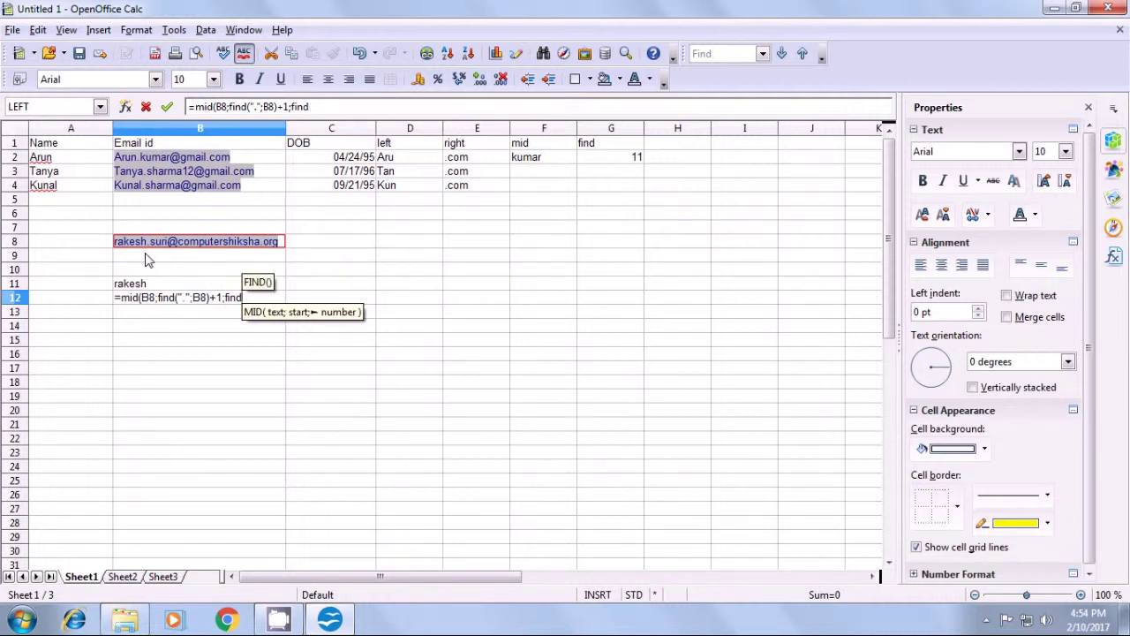
{"action": "type", "text": "("}
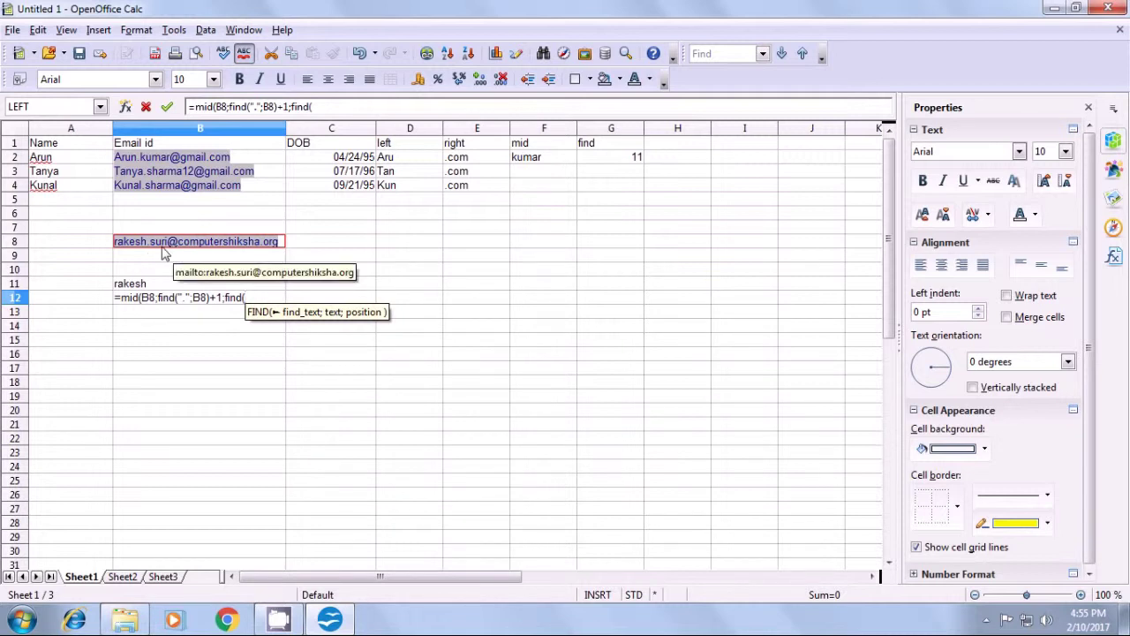
- Add find("@";B8;find(".";B8)) as the MID length argument in B12
{"action": "type", "text": "\"@\""}
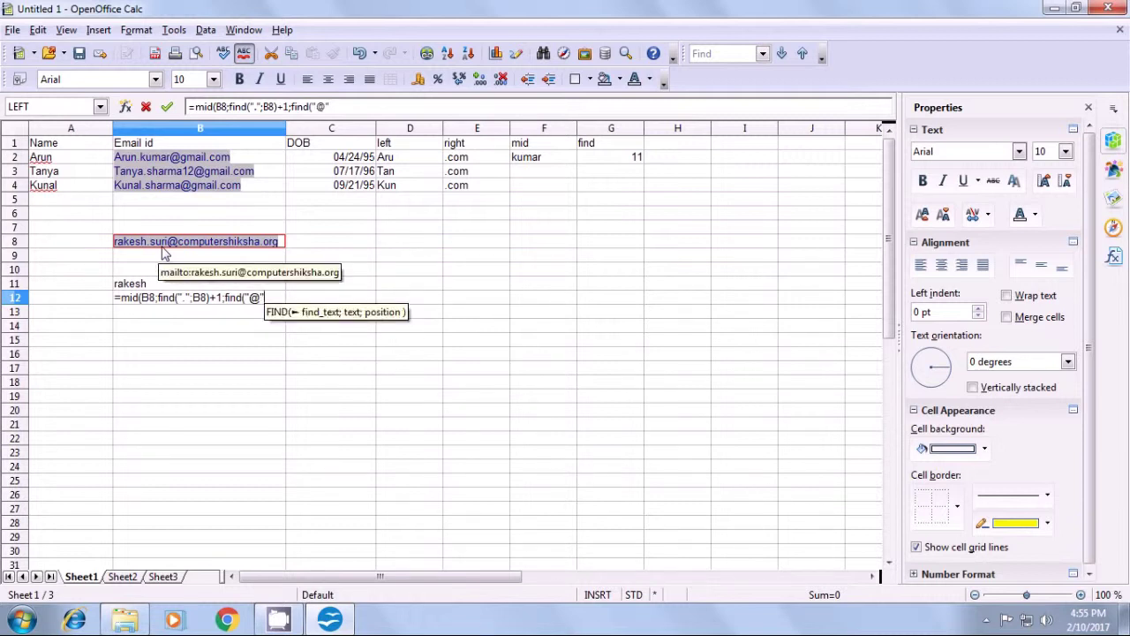
{"action": "type", "text": ";"}
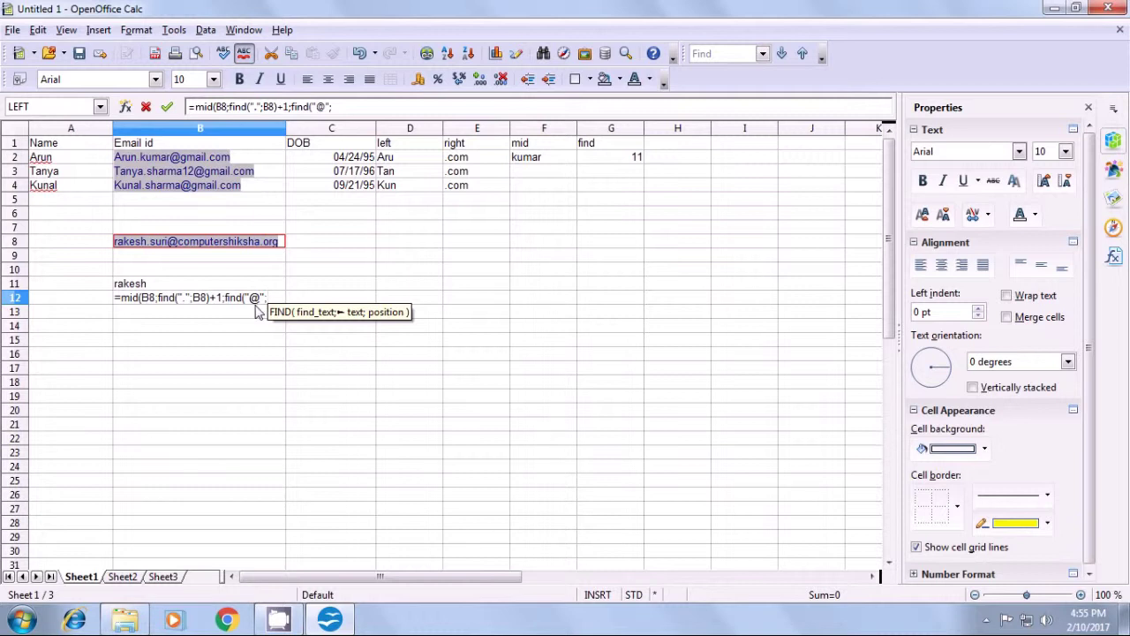
{"action": "left_click", "coordinate": [281, 248]}
{"action": "type", "text": ";"}
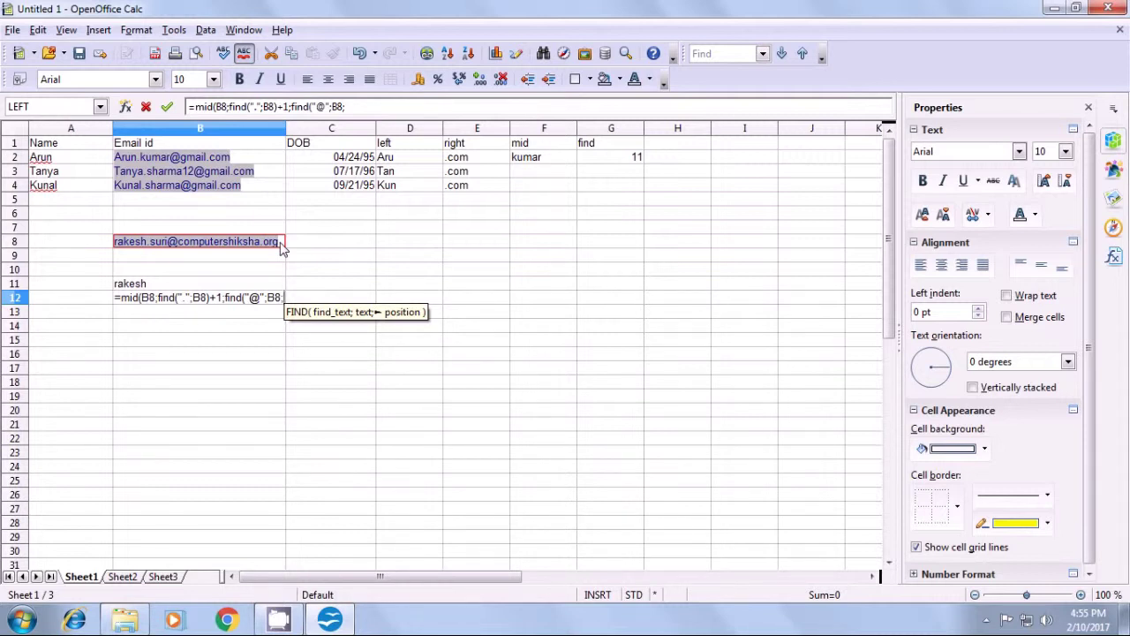
{"action": "type", "text": "find"}
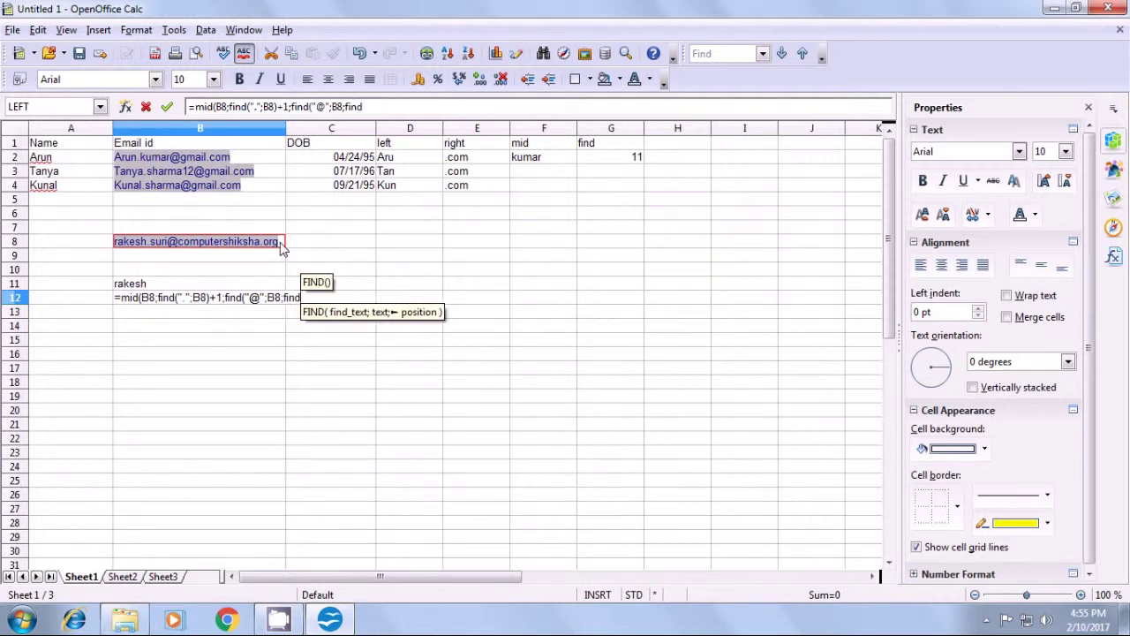
{"action": "type", "text": "("}
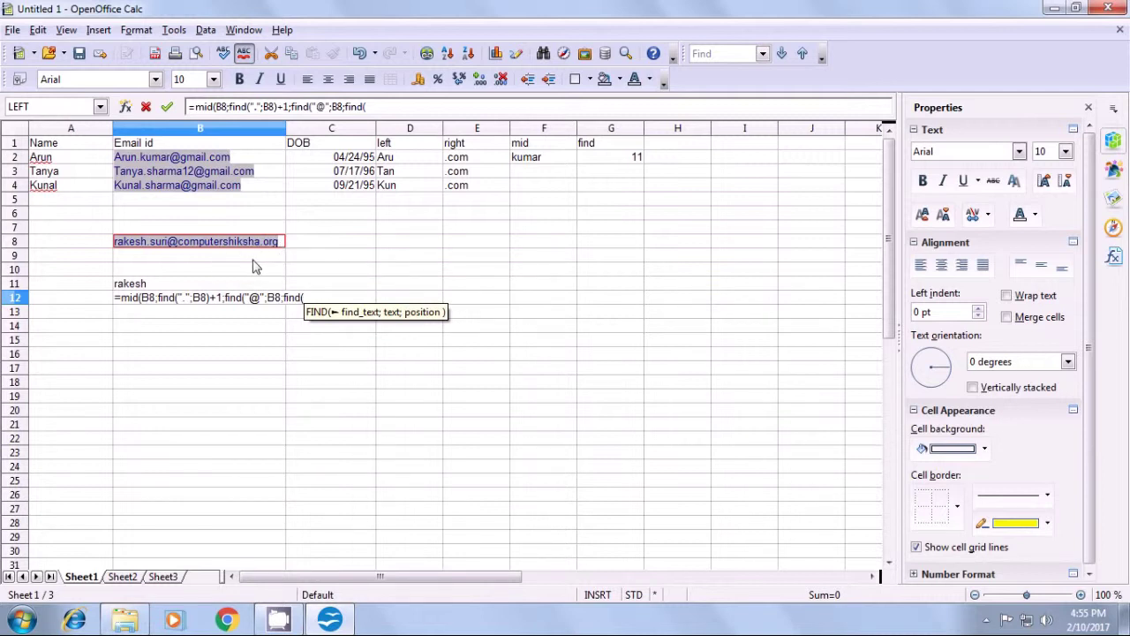
{"action": "type", "text": "\""}
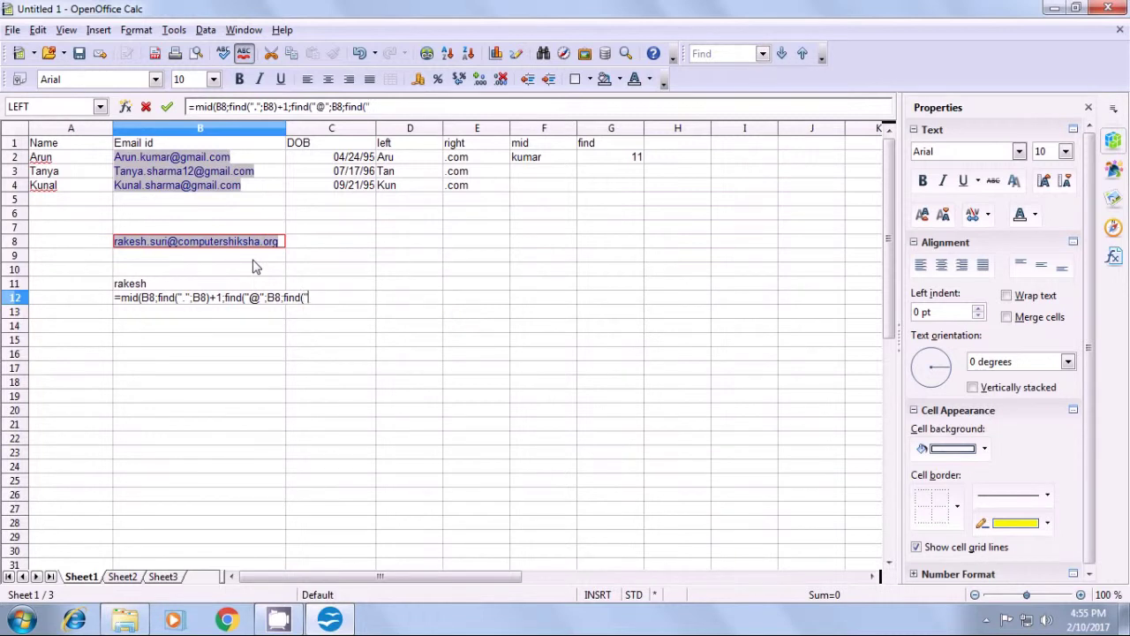
{"action": "type", "text": ".\""}
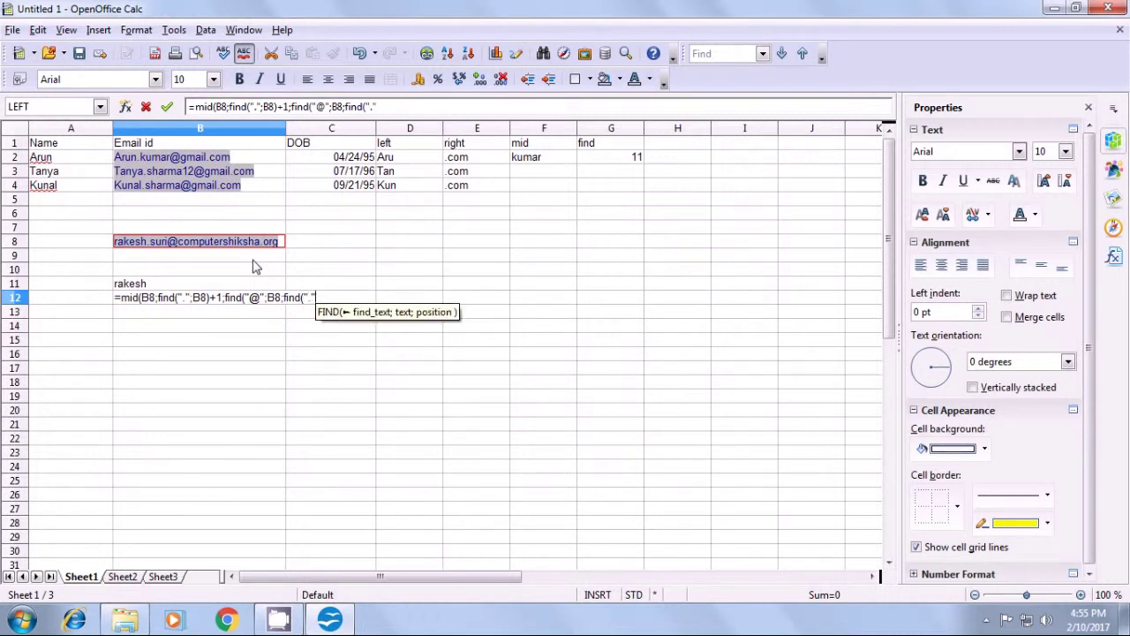
{"action": "type", "text": ";"}
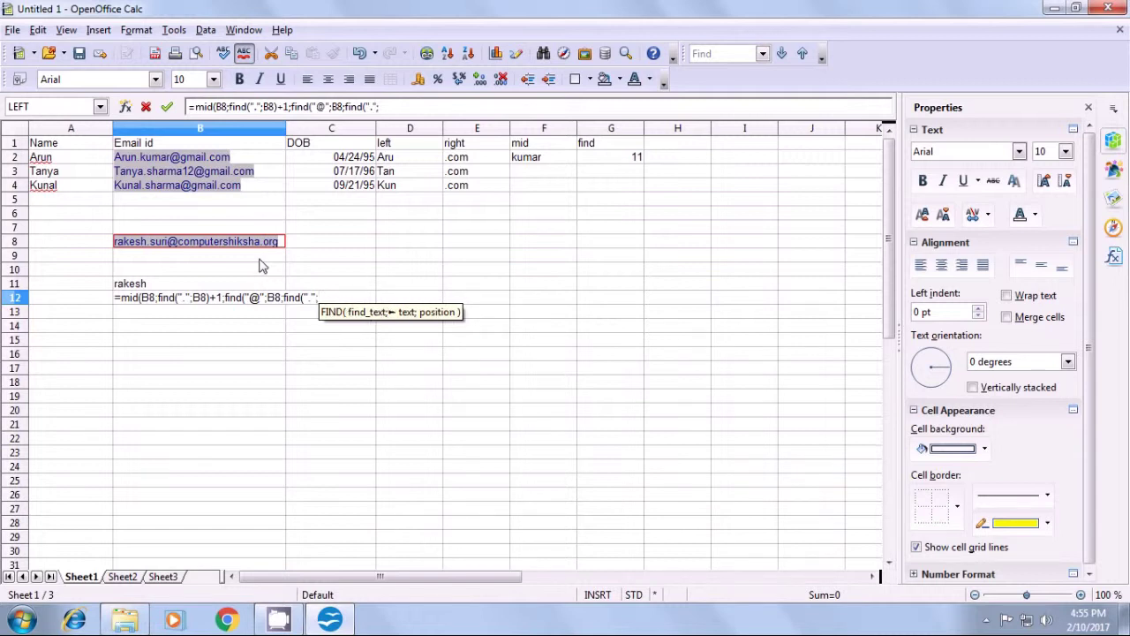
{"action": "left_click", "coordinate": [283, 244]}
{"action": "type", "text": "))"}
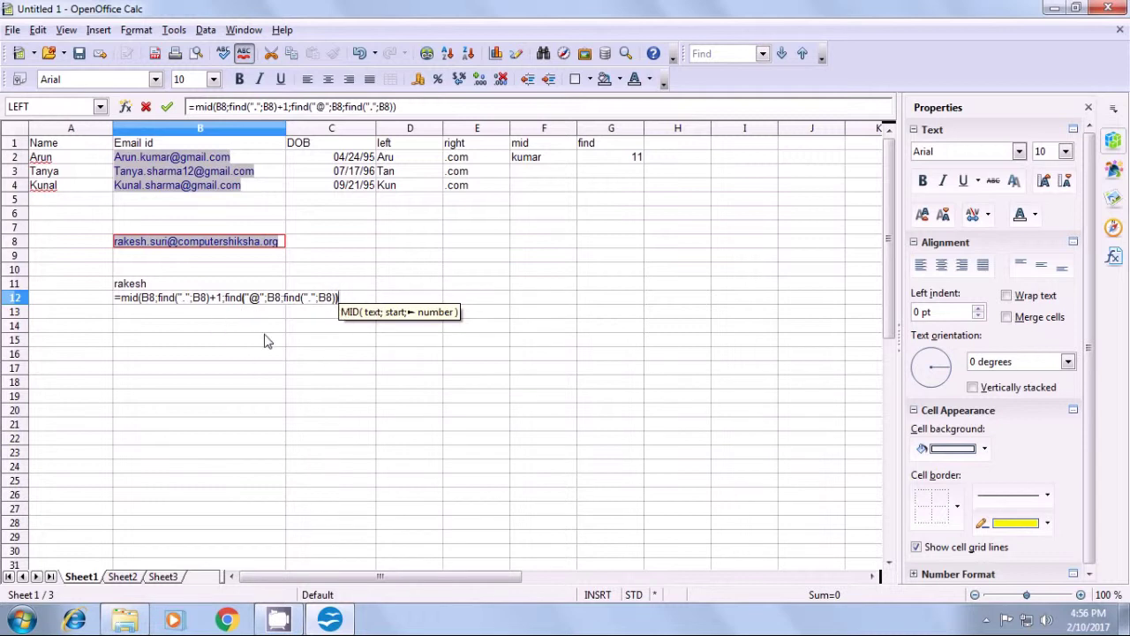
- Complete B12's MID length as the @ position minus the dot position minus 1, returning 'suri'
{"action": "type", "text": "-"}
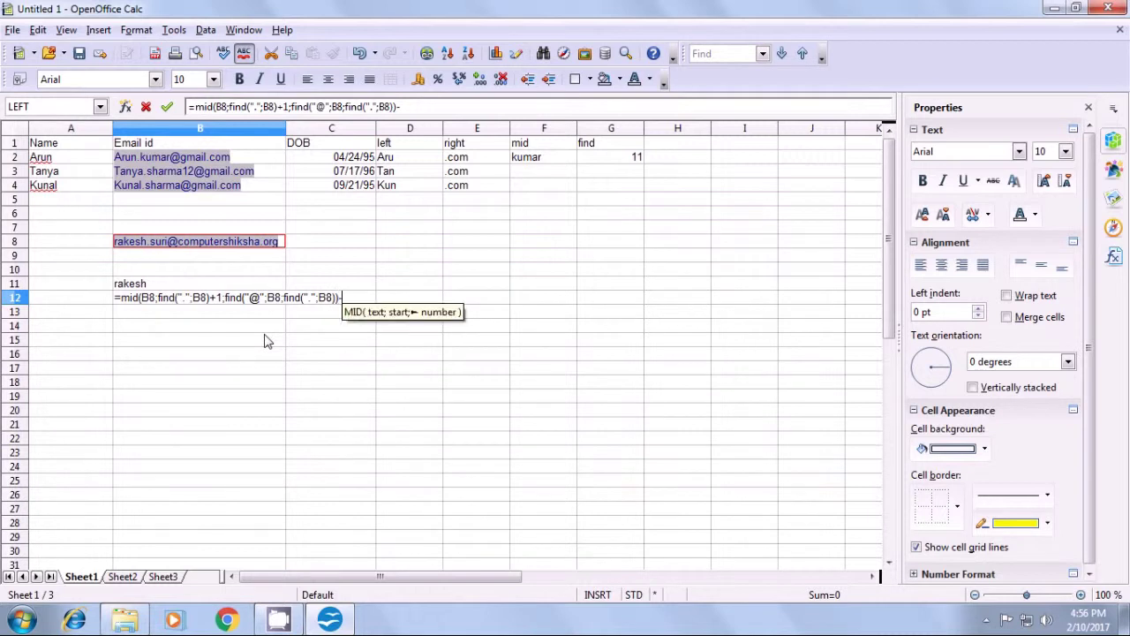
{"action": "type", "text": "find"}
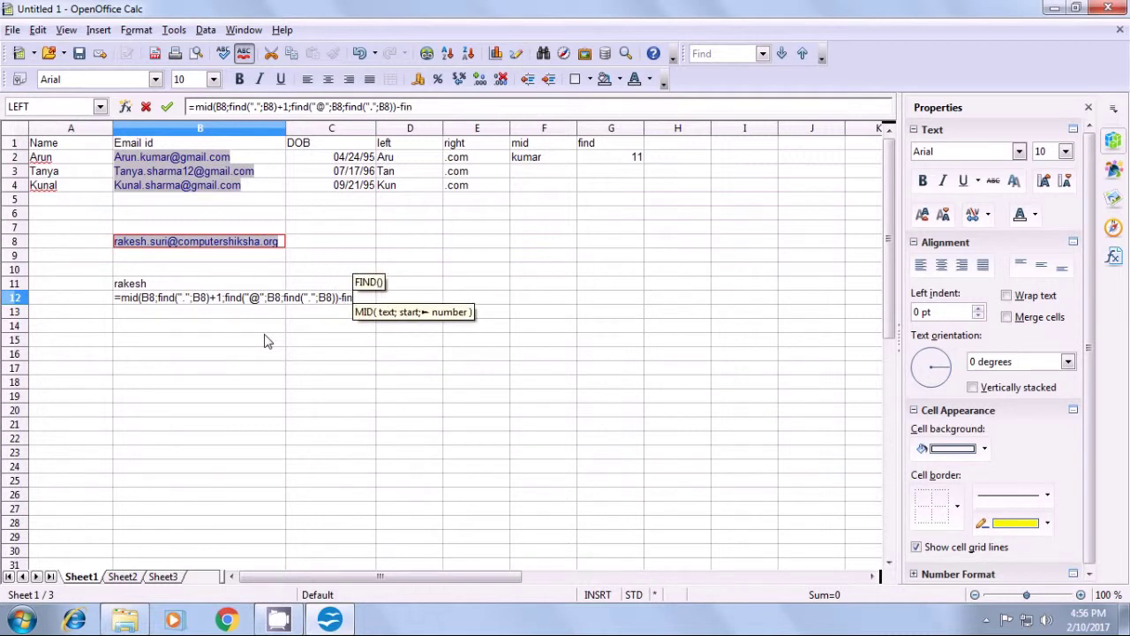
{"action": "type", "text": "("}
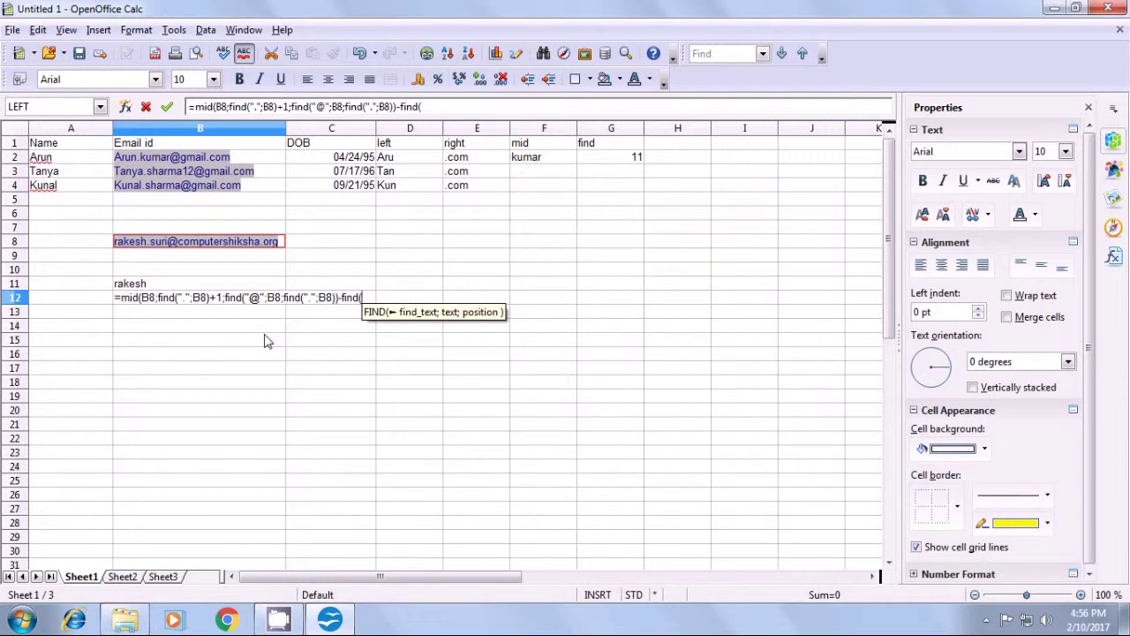
{"action": "type", "text": "("}
{"action": "key", "text": "BackSpace"}
{"action": "type", "text": "\".\""}
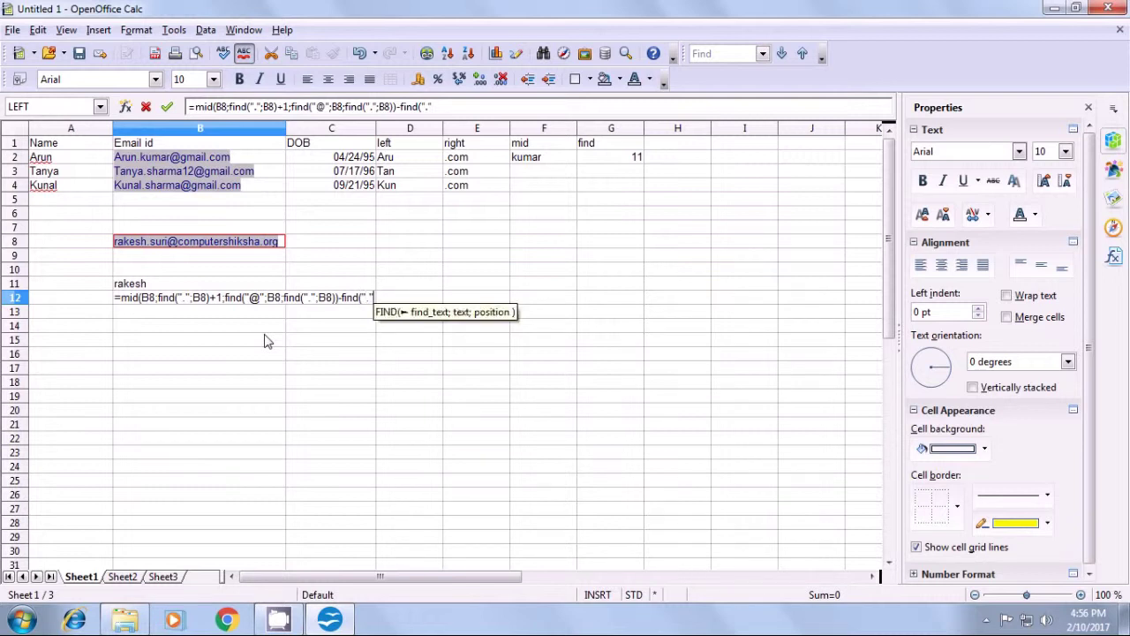
{"action": "type", "text": ";"}
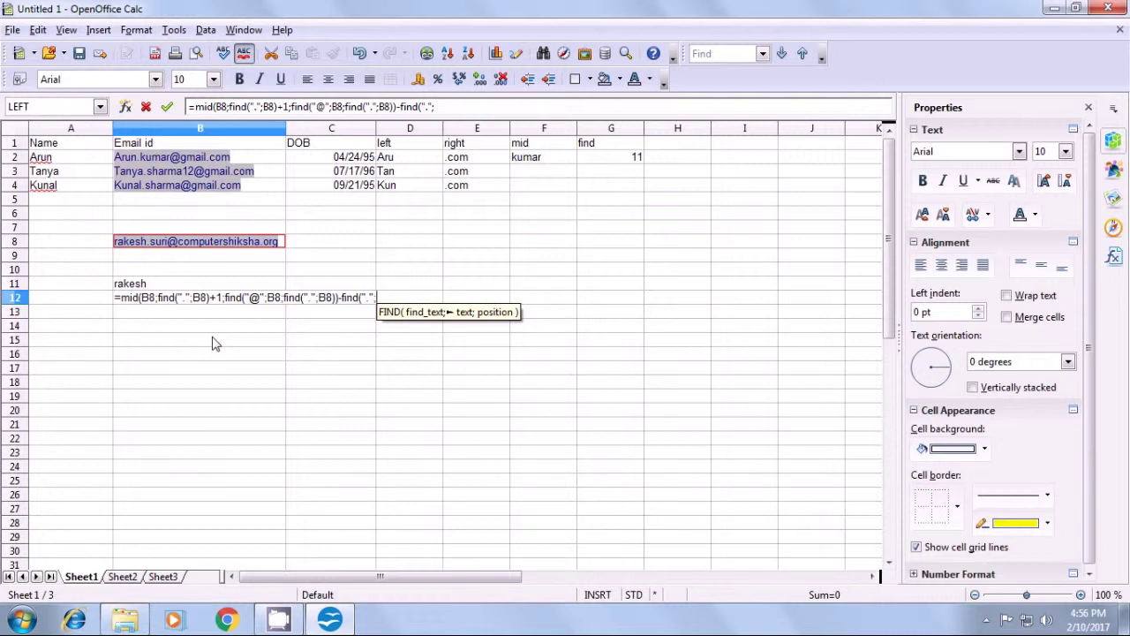
{"action": "left_click", "coordinate": [280, 244]}
{"action": "type", "text": ")"}
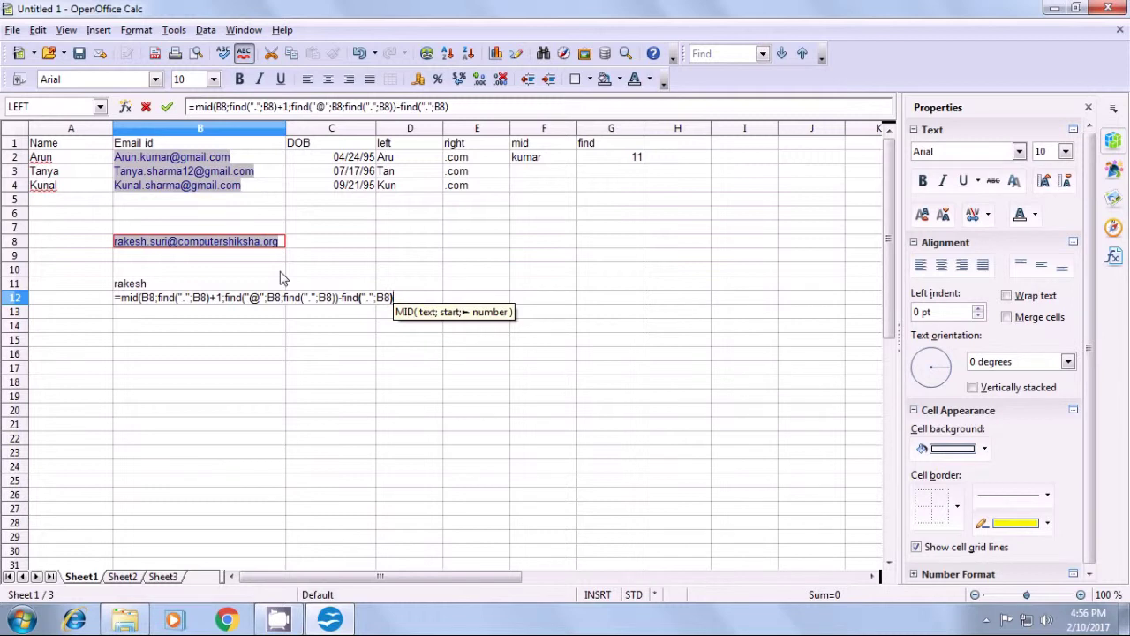
{"action": "type", "text": "-"}
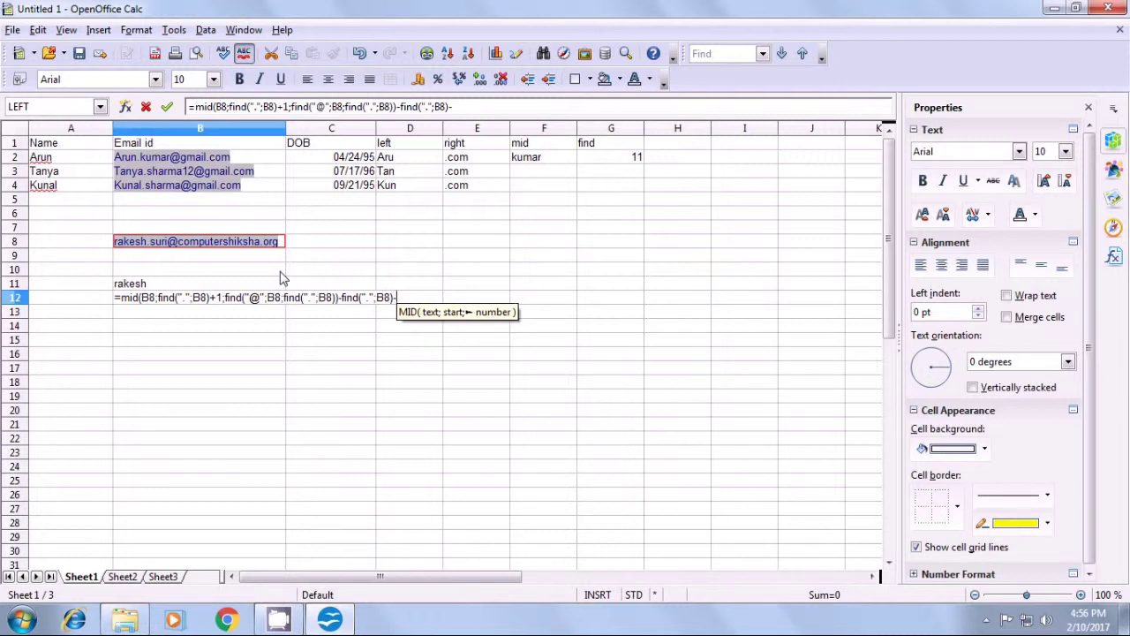
{"action": "type", "text": "1)"}
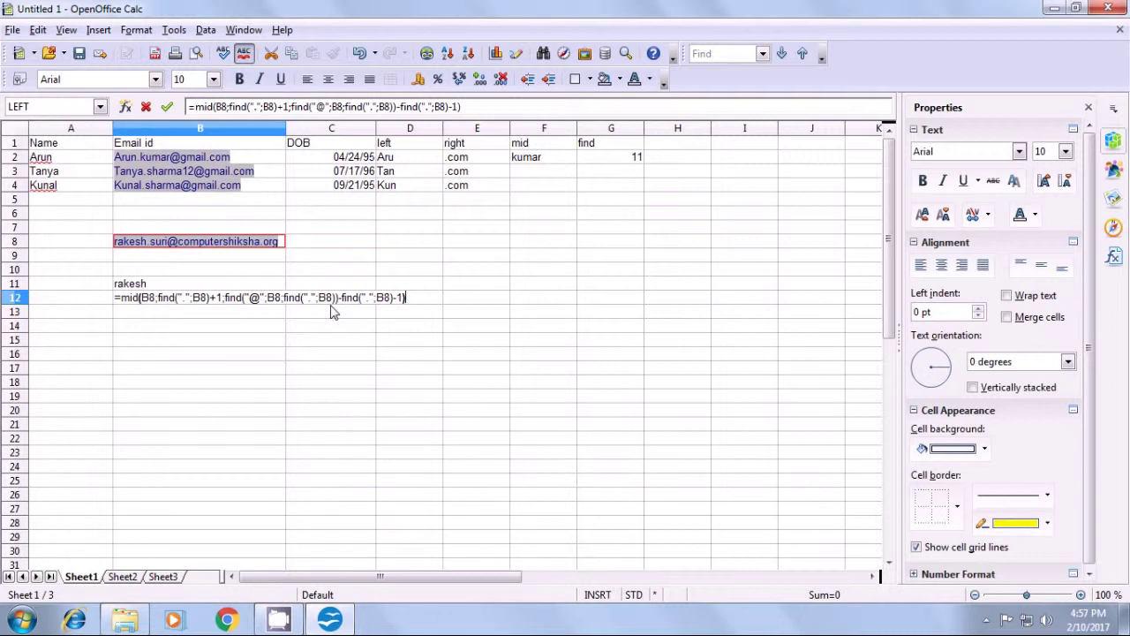
{"action": "key", "text": "Return"}
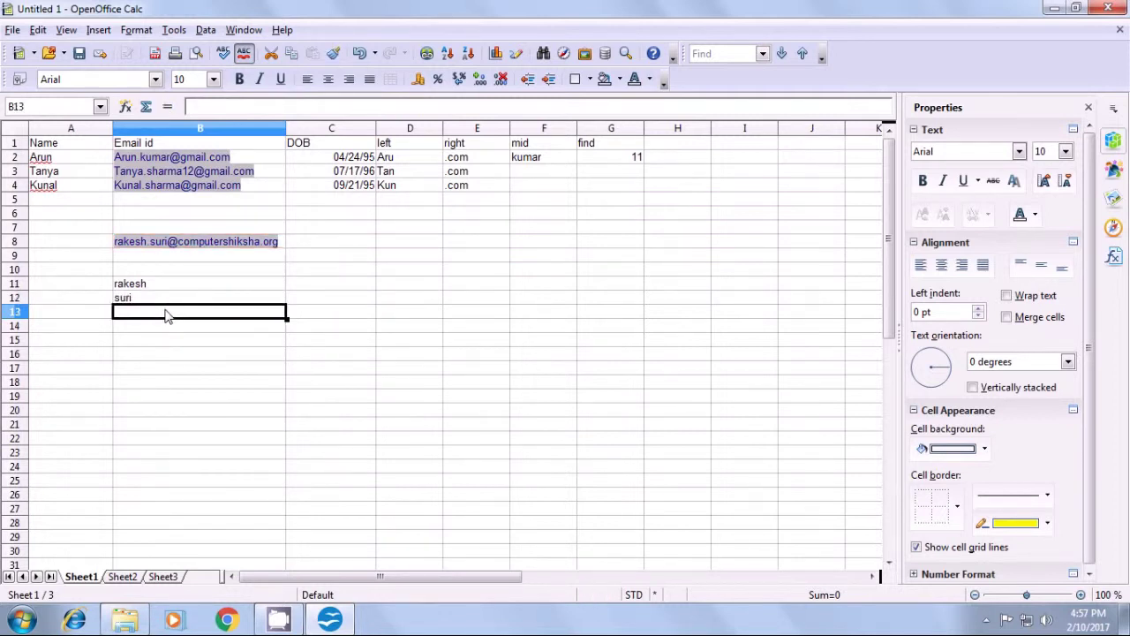
{"action": "left_click", "coordinate": [159, 301]}
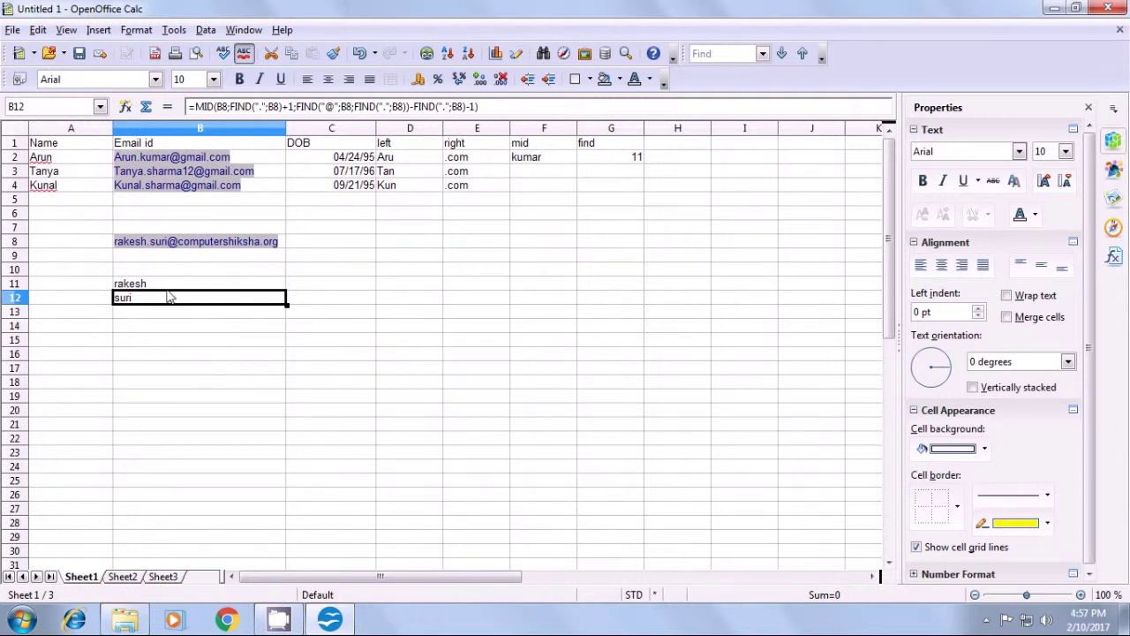
{"action": "double_click", "coordinate": [170, 300]}
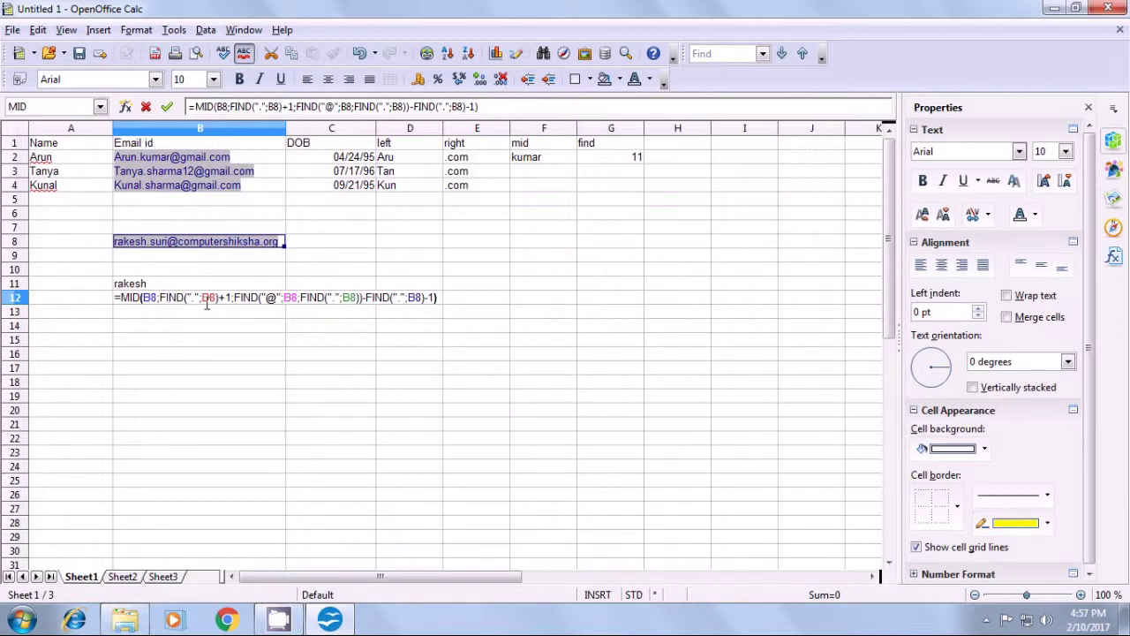
{"action": "left_click", "coordinate": [148, 300]}
{"action": "key", "text": "Return"}
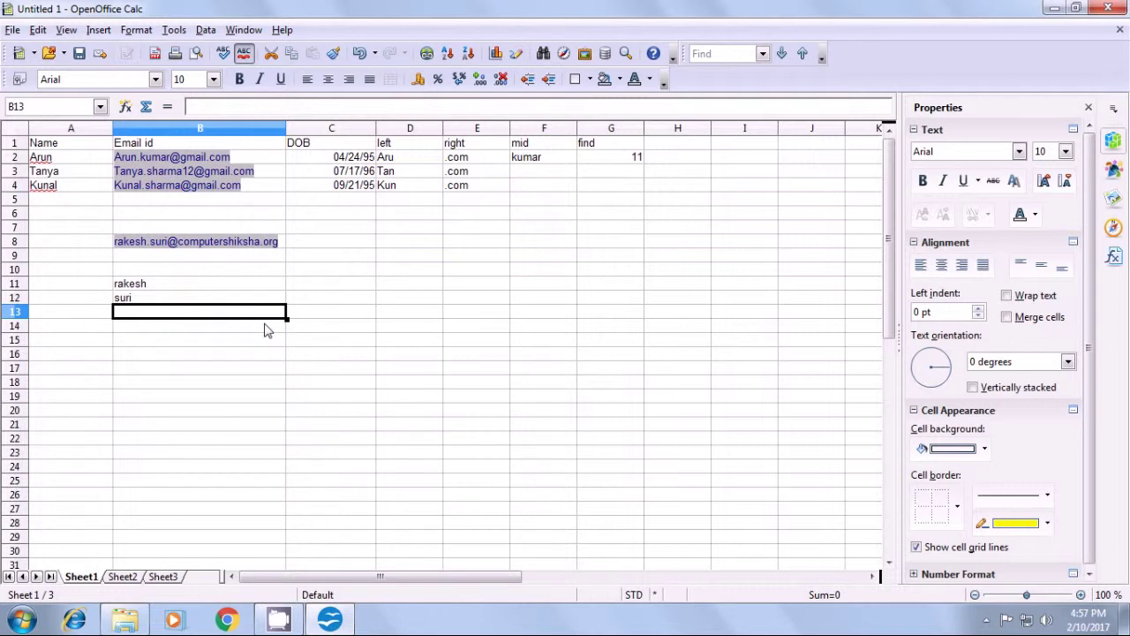
{"action": "left_click", "coordinate": [241, 300]}
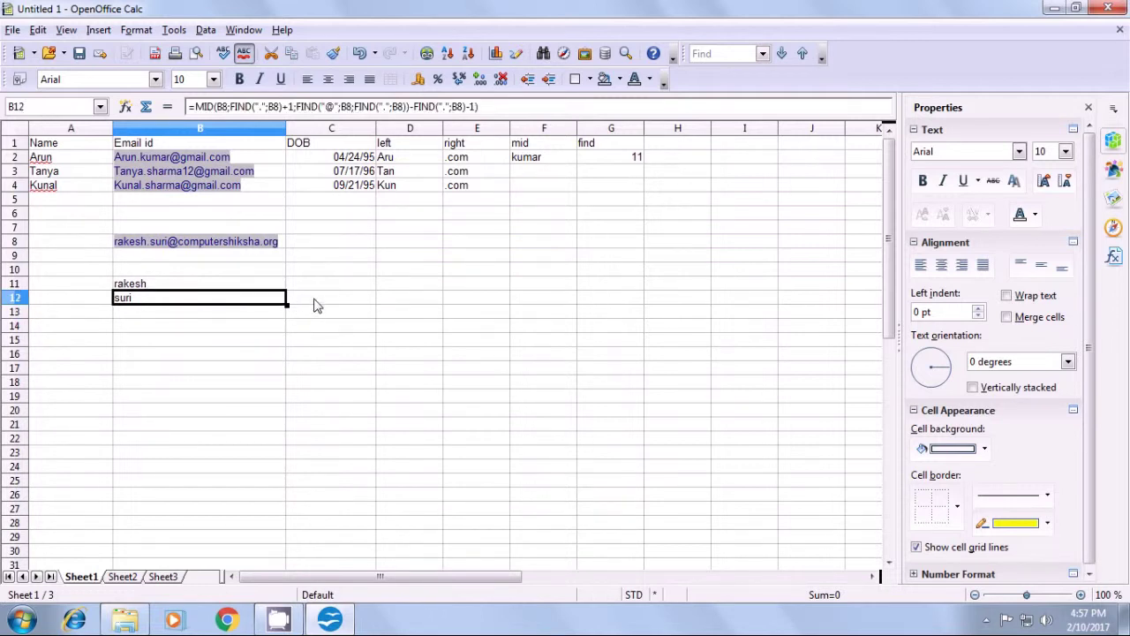
{"action": "left_click", "coordinate": [318, 302]}
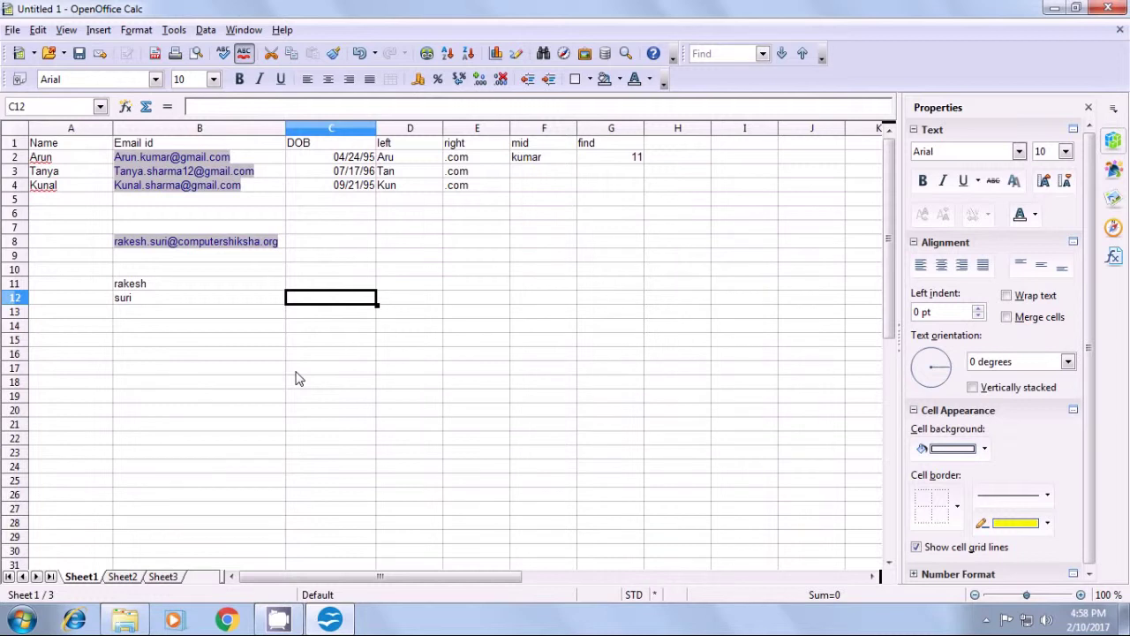
{"action": "left_click", "coordinate": [148, 319]}
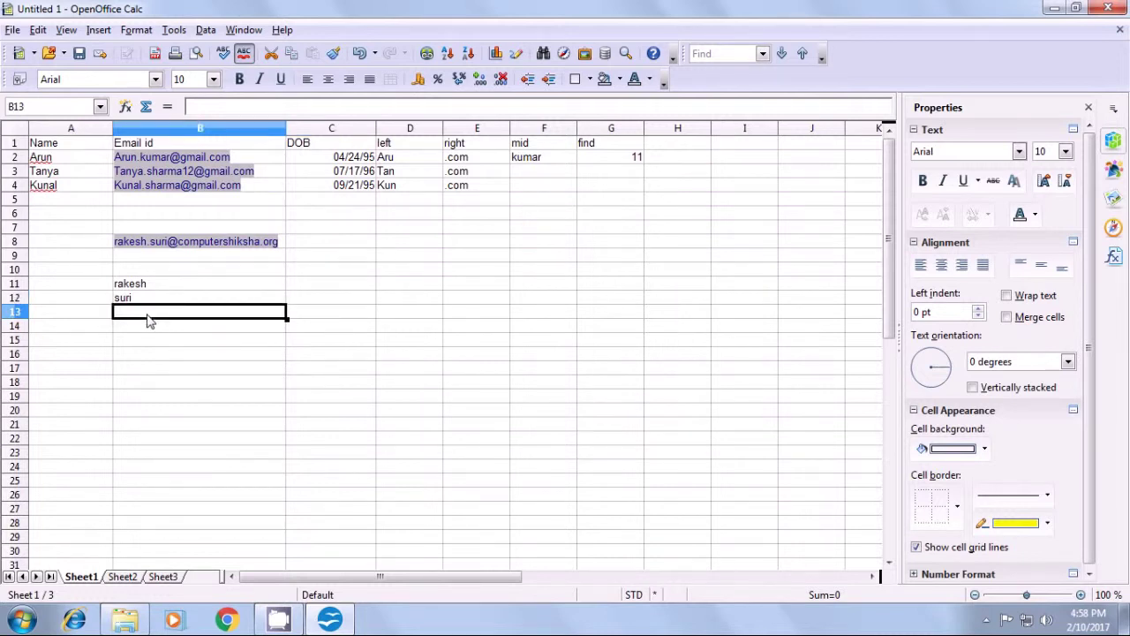
- Start B13 with =mid(B8;find("@";B8)+1, so extraction begins just after the @ sign
{"action": "type", "text": "="}
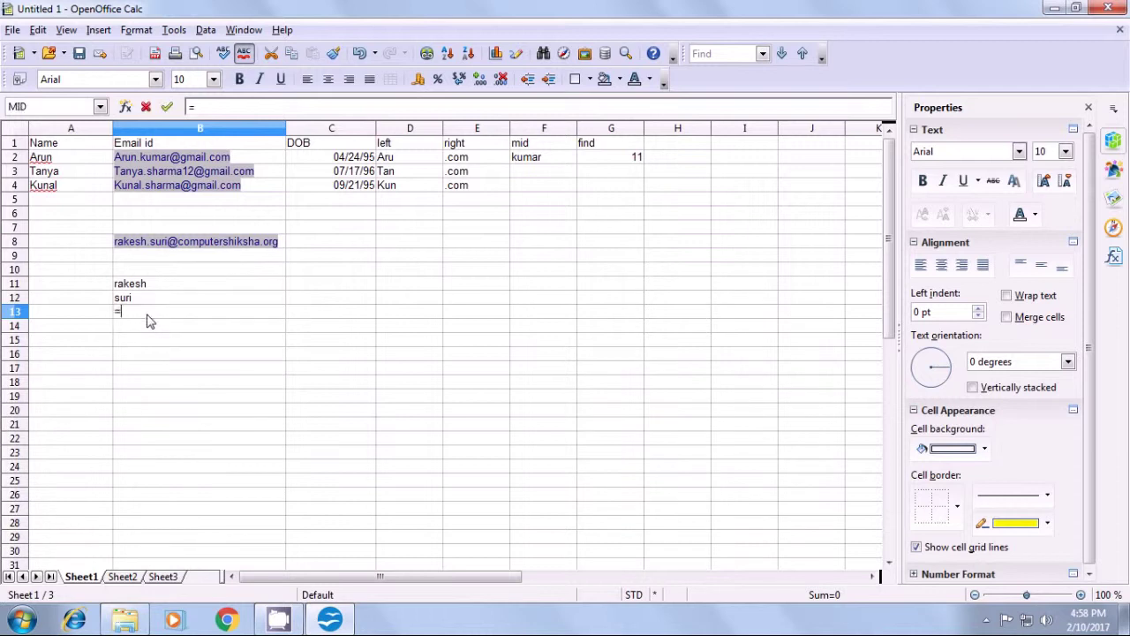
{"action": "type", "text": "mid"}
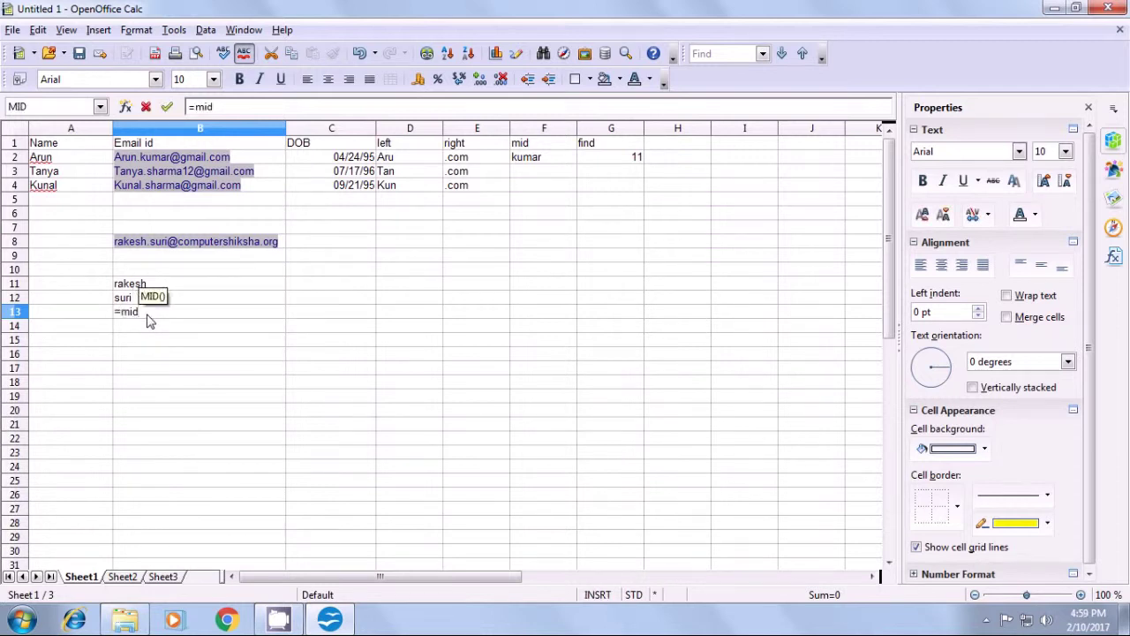
{"action": "type", "text": "("}
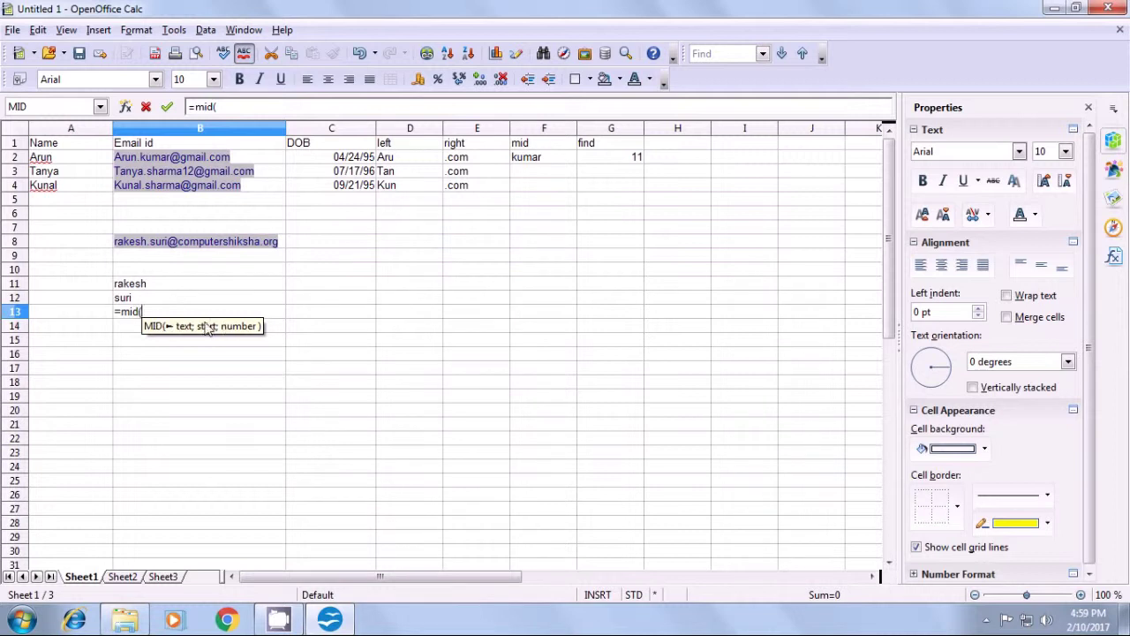
{"action": "left_click", "coordinate": [284, 249]}
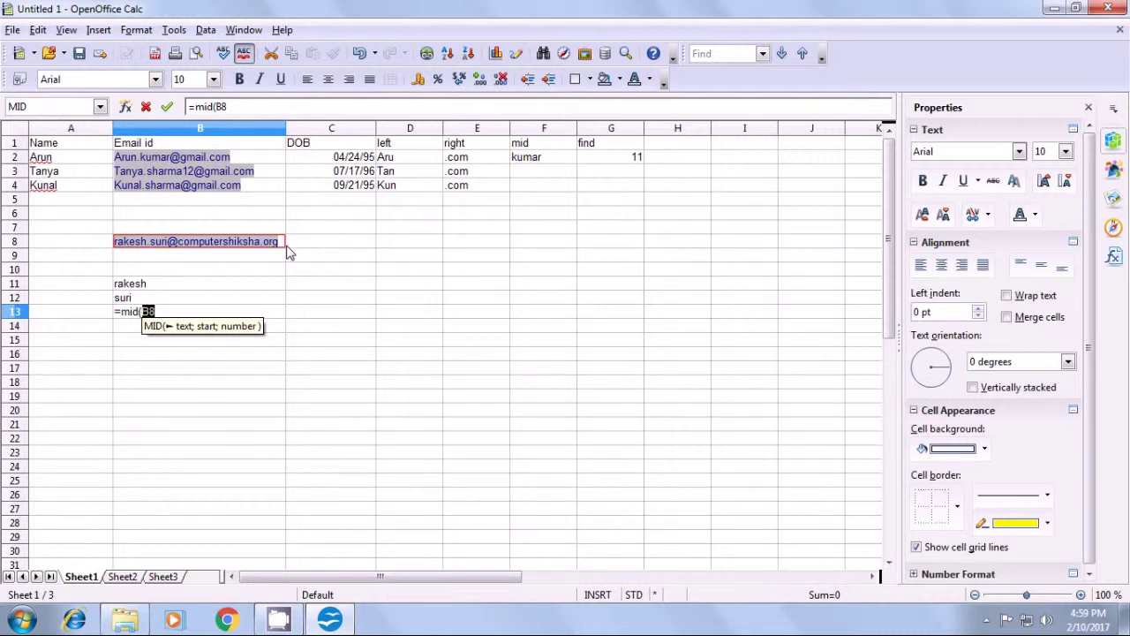
{"action": "type", "text": ";"}
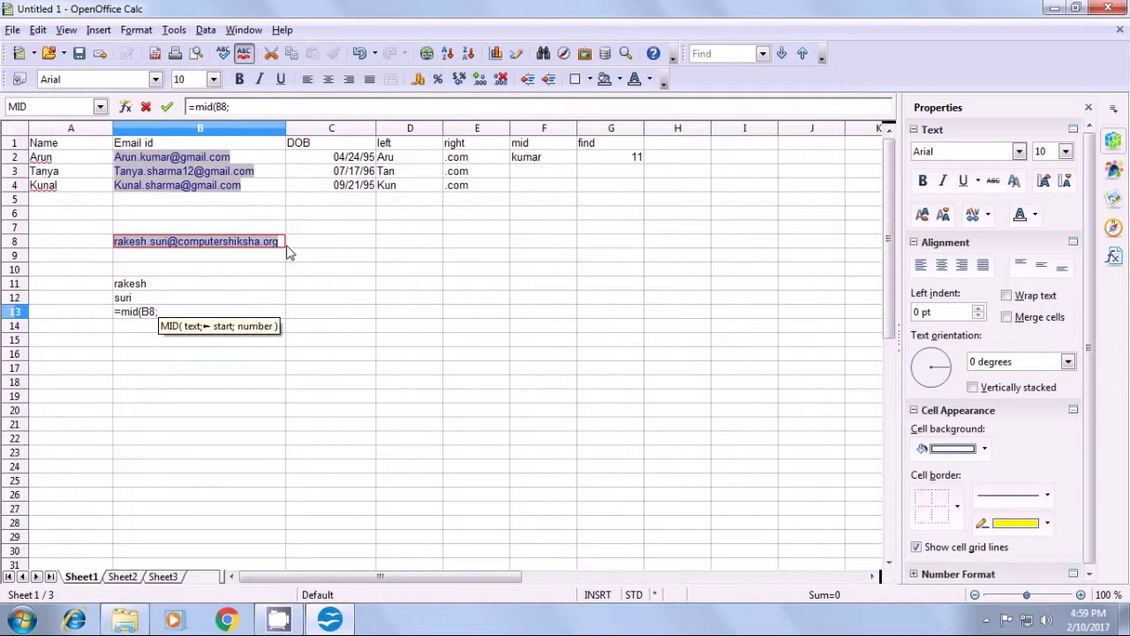
{"action": "type", "text": "find"}
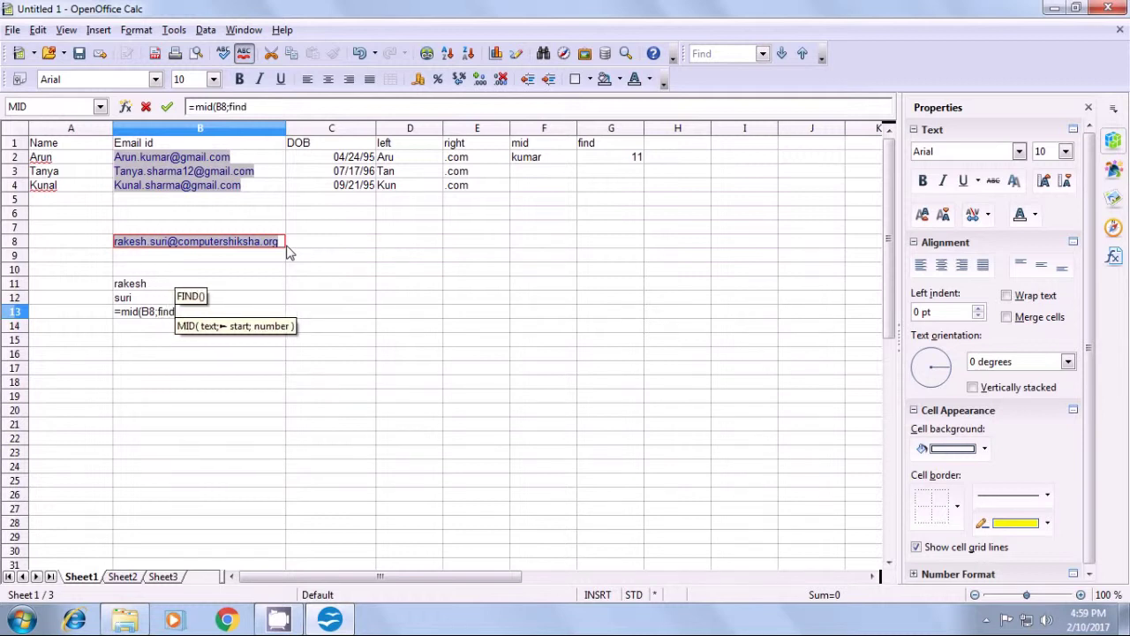
{"action": "type", "text": "("}
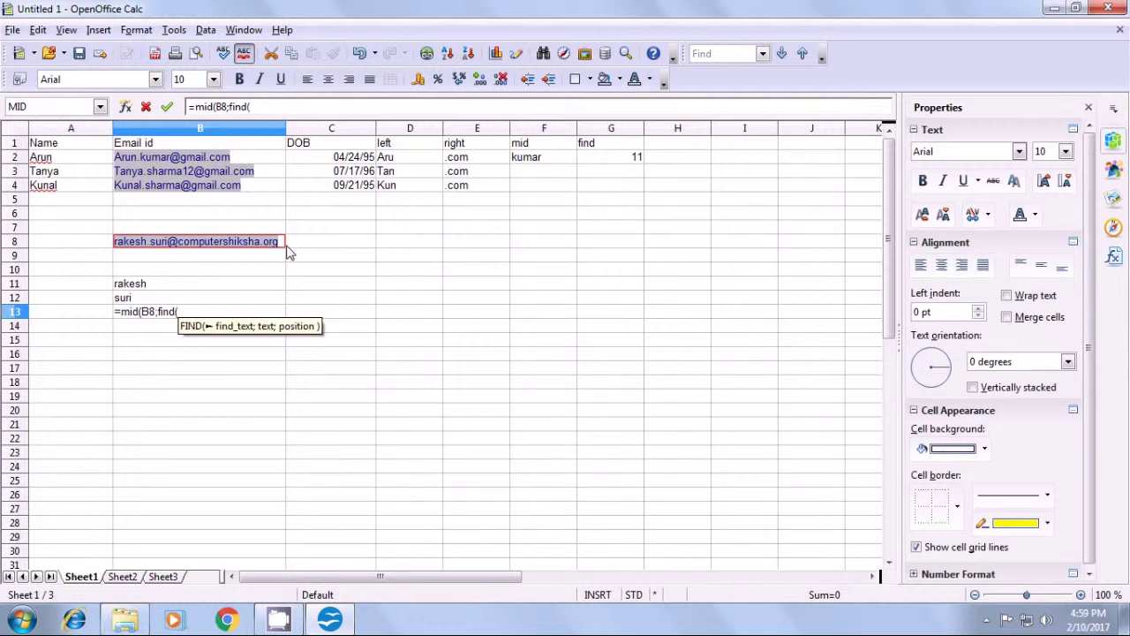
{"action": "type", "text": "\""}
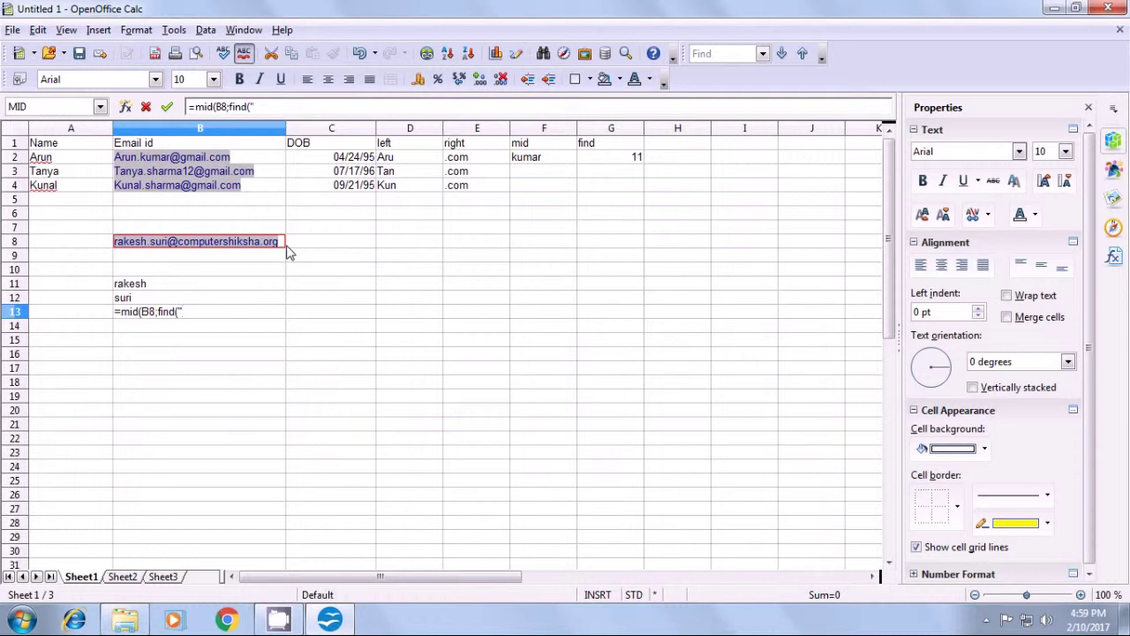
{"action": "type", "text": "@\""}
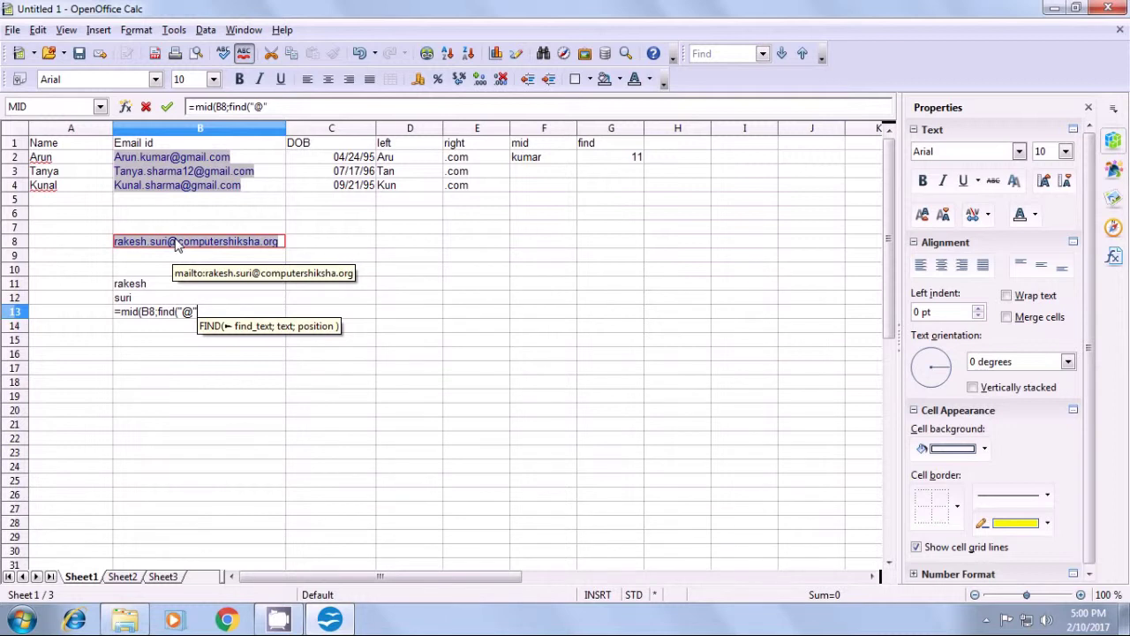
{"action": "type", "text": ";"}
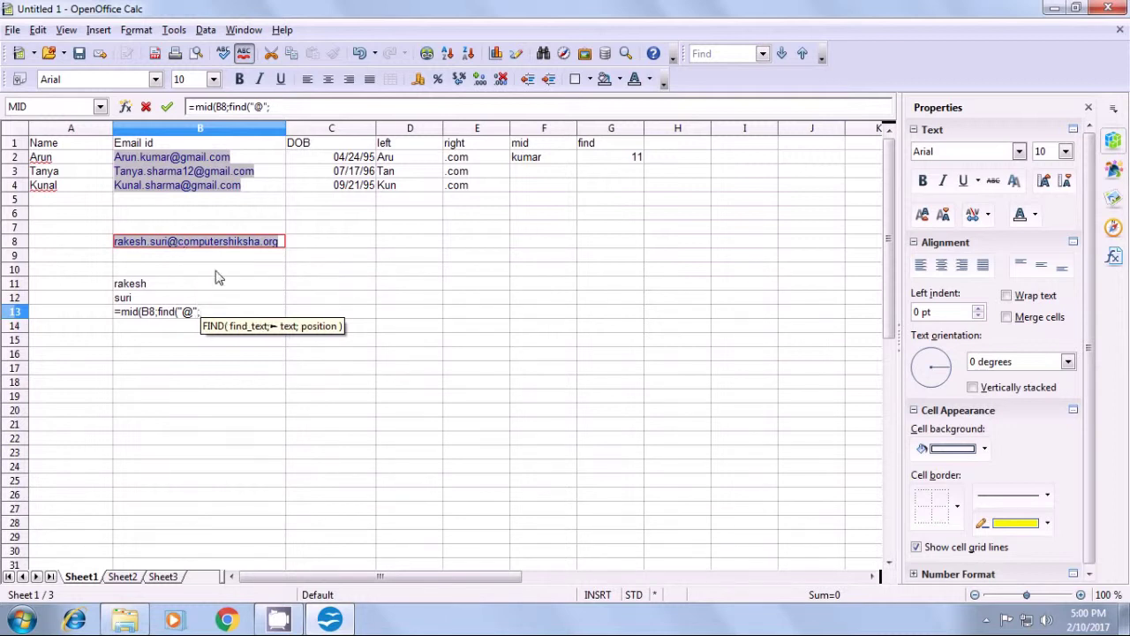
{"action": "left_click", "coordinate": [281, 245]}
{"action": "type", "text": ")"}
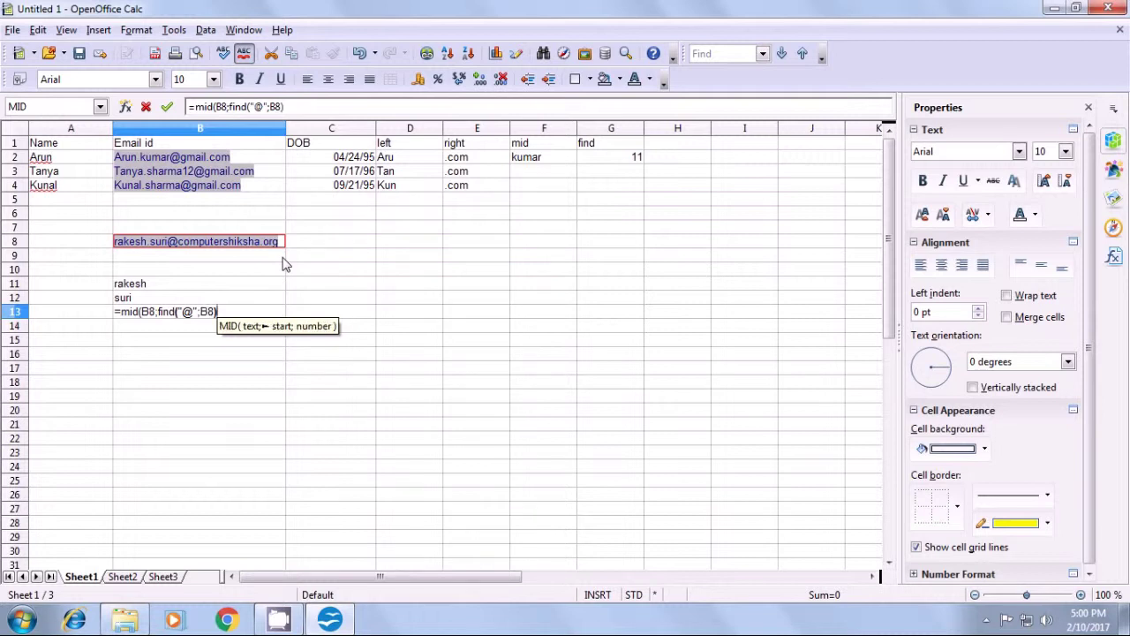
{"action": "type", "text": "+1"}
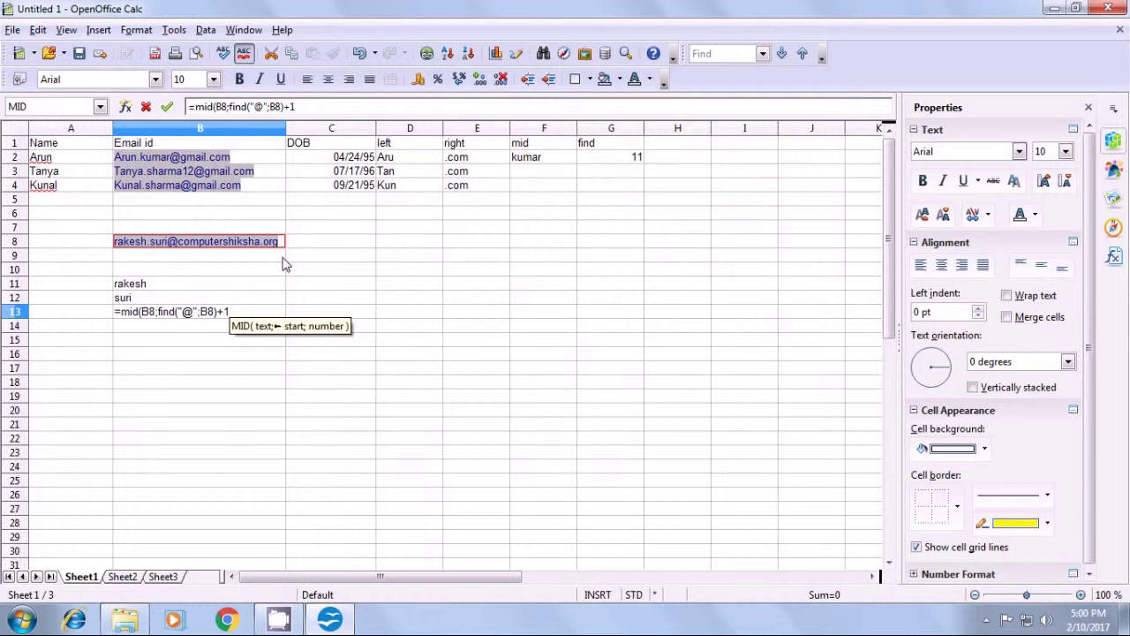
- Add the length part find(".";B8;find("@";B8))-find("@"; to the B13 formula
{"action": "type", "text": ";find"}
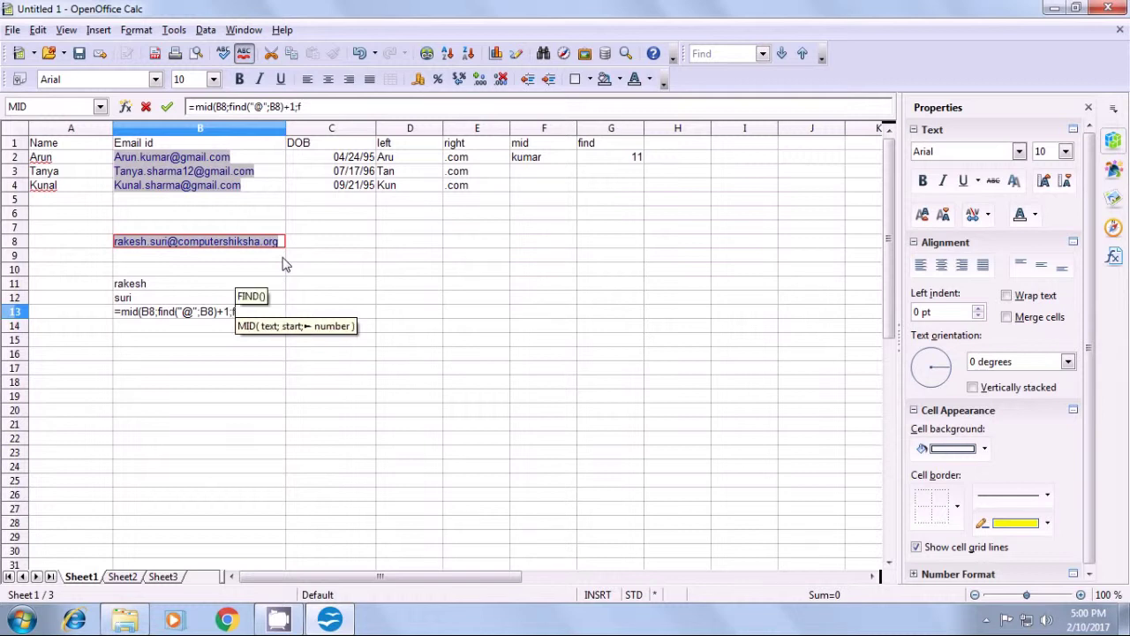
{"action": "type", "text": "("}
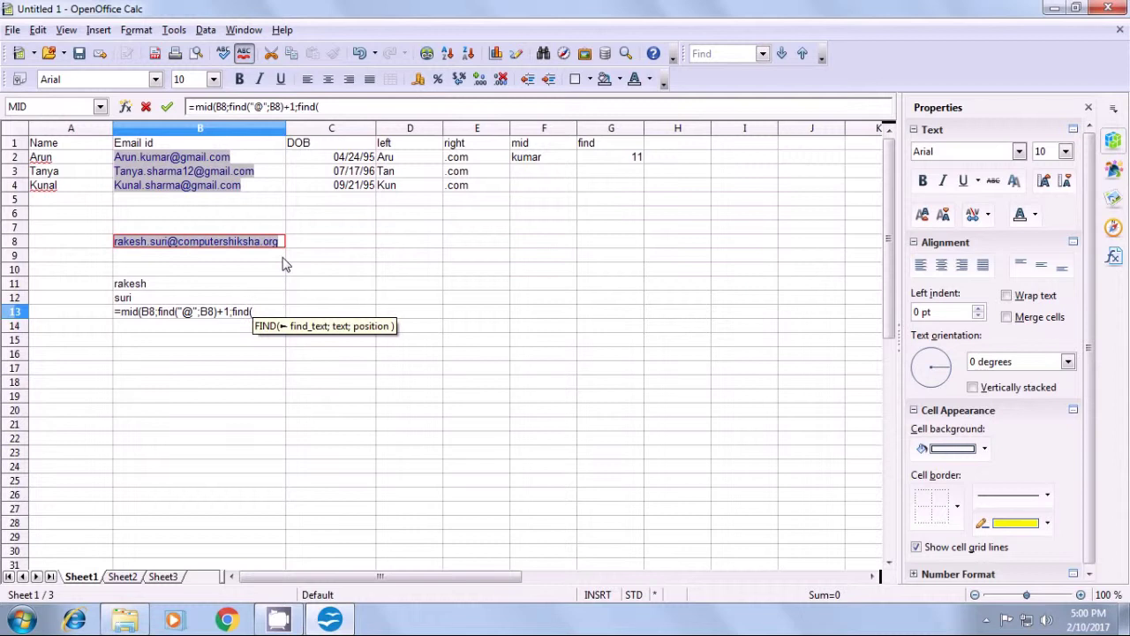
{"action": "type", "text": "\""}
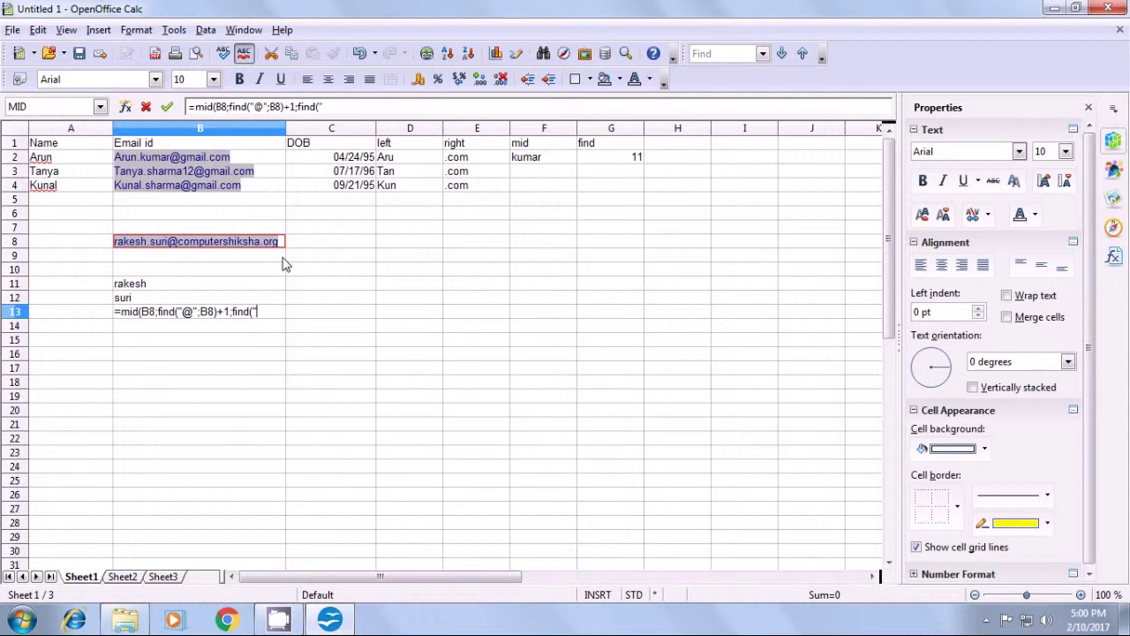
{"action": "type", "text": ".\""}
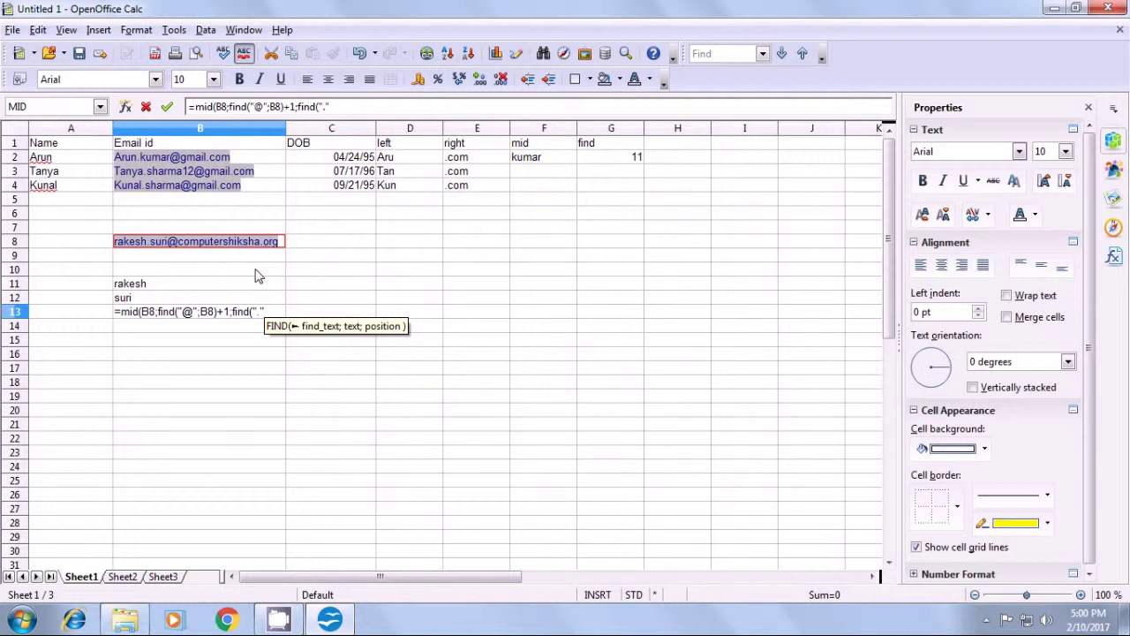
{"action": "type", "text": ";"}
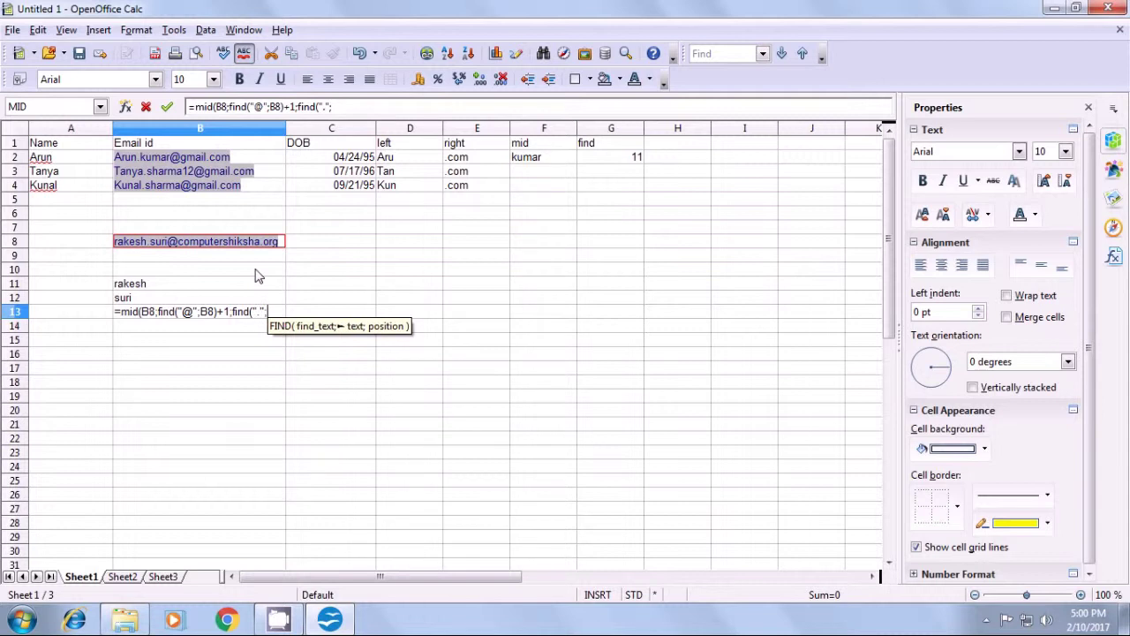
{"action": "left_click", "coordinate": [282, 244]}
{"action": "type", "text": ";"}
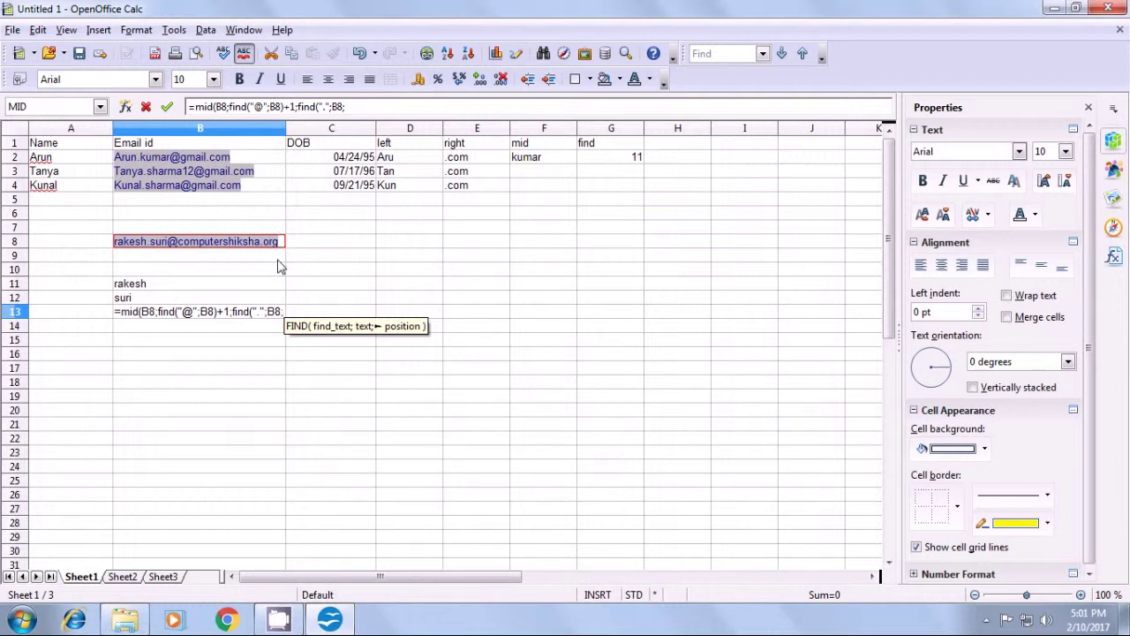
{"action": "type", "text": "find("}
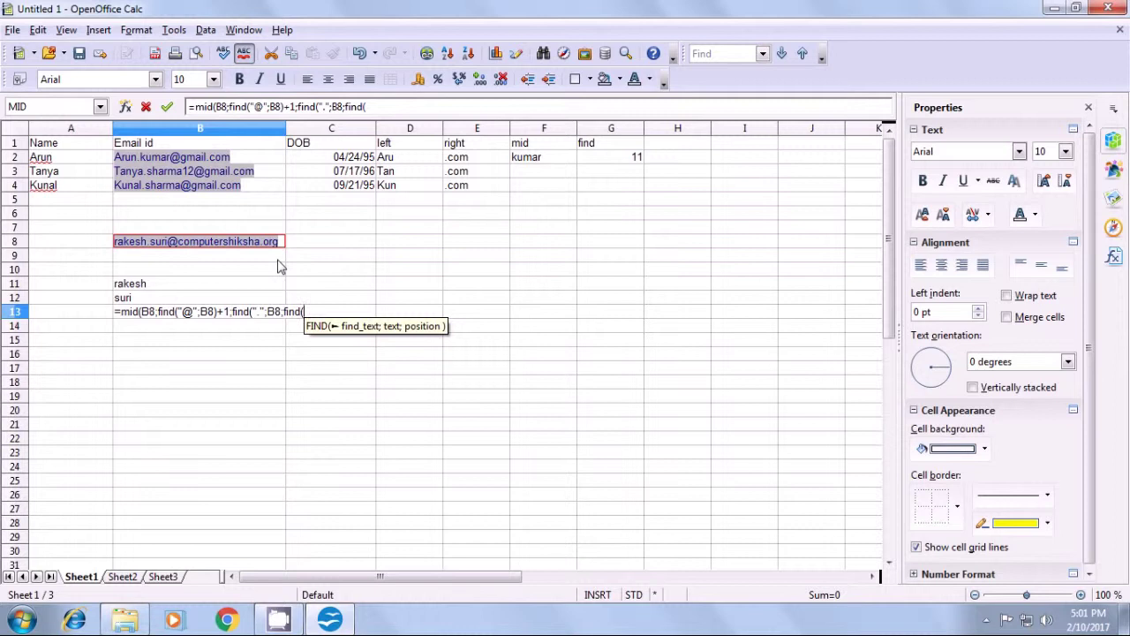
{"action": "type", "text": "\"@\""}
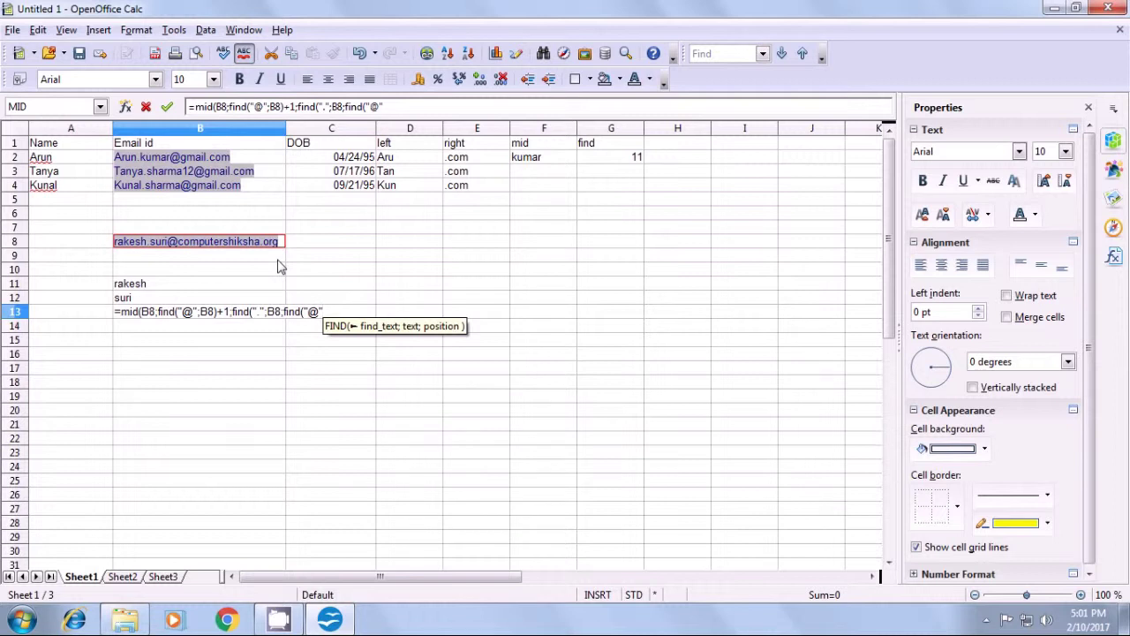
{"action": "type", "text": ";"}
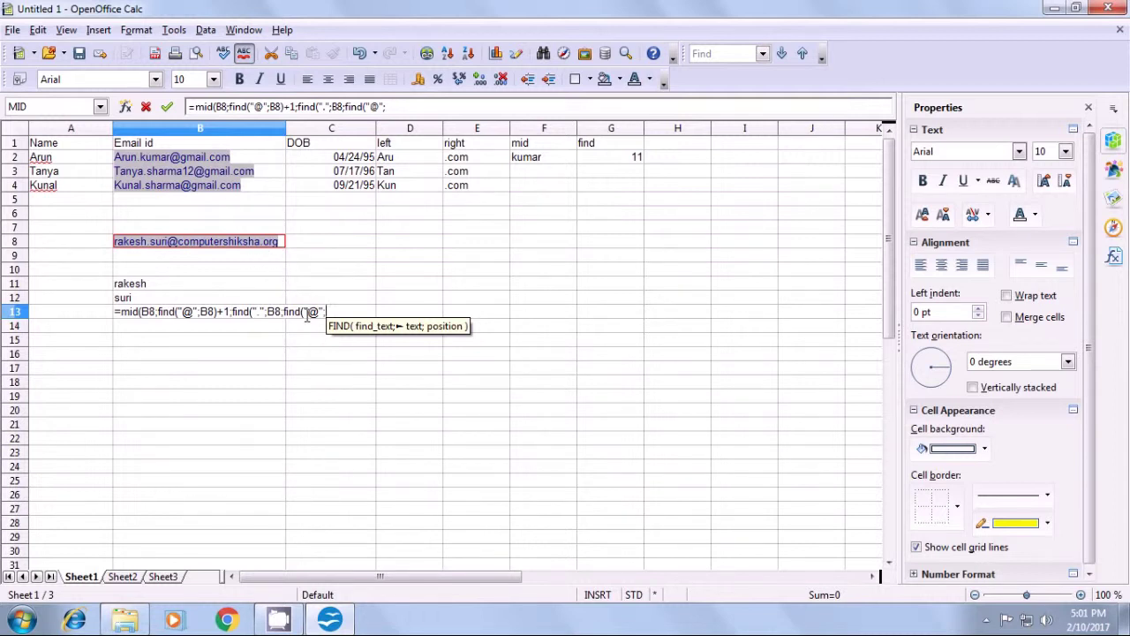
{"action": "left_click", "coordinate": [283, 251]}
{"action": "type", "text": "))"}
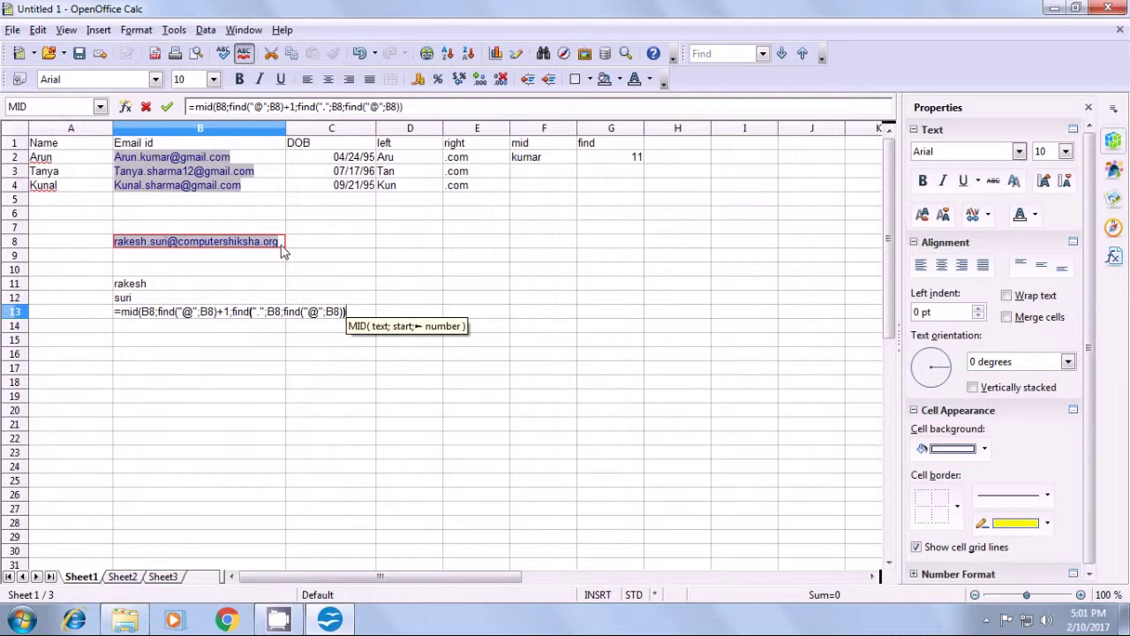
{"action": "type", "text": "-"}
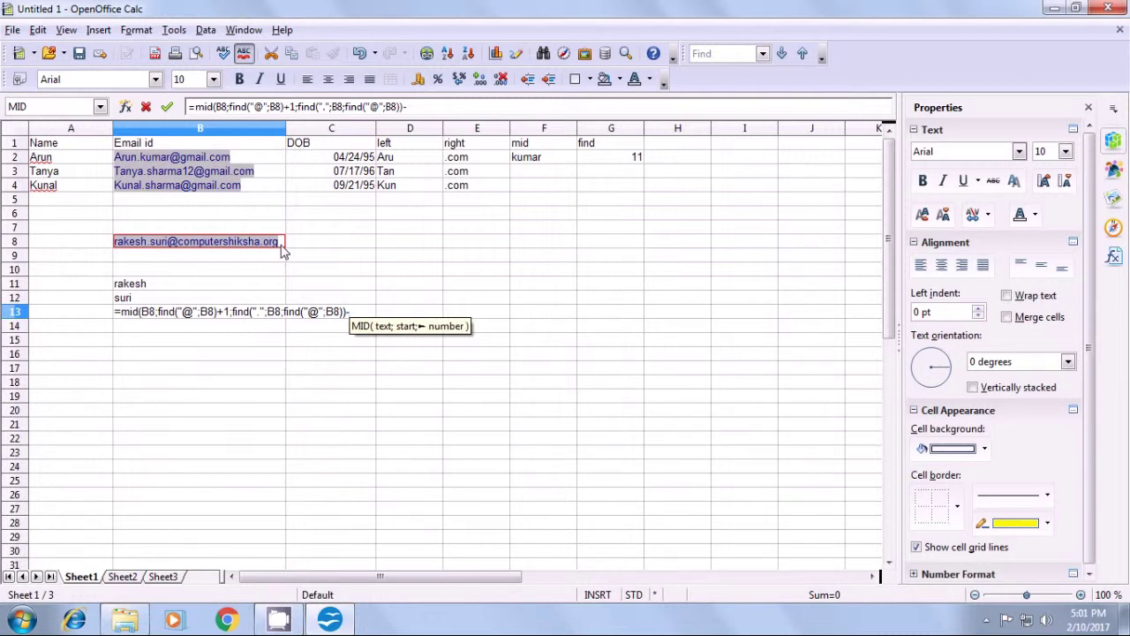
{"action": "type", "text": "find"}
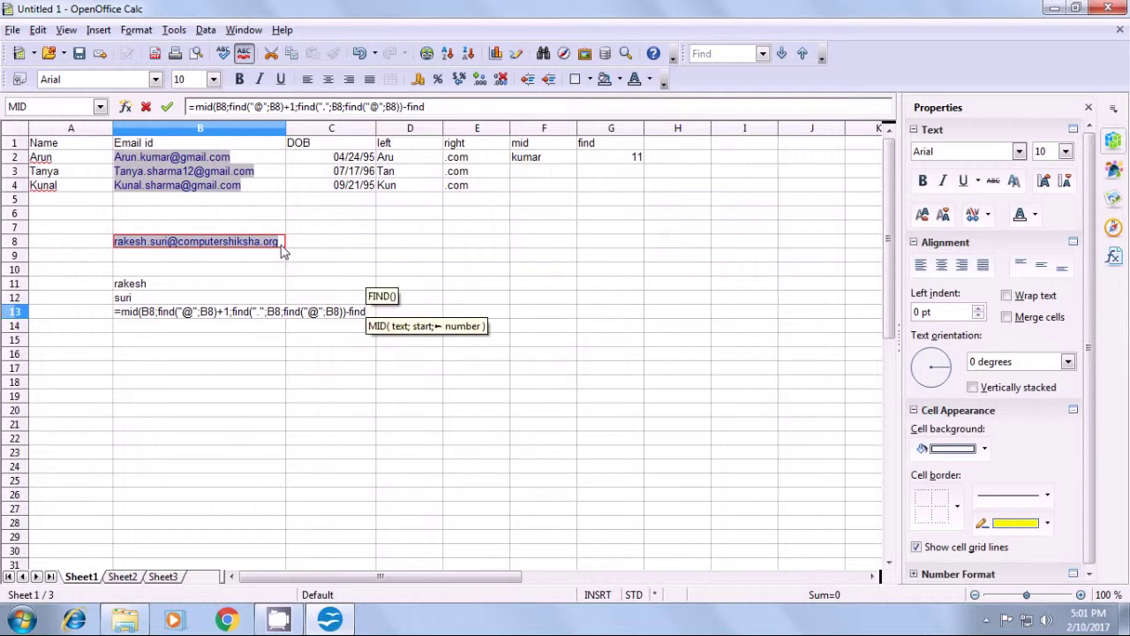
{"action": "type", "text": "("}
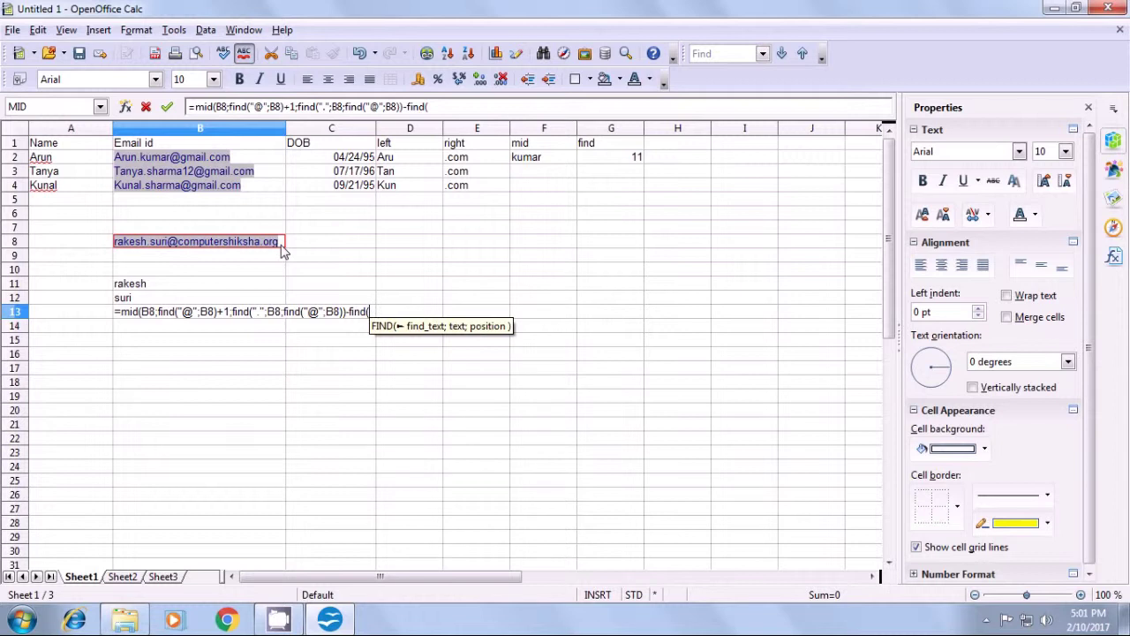
{"action": "type", "text": "\""}
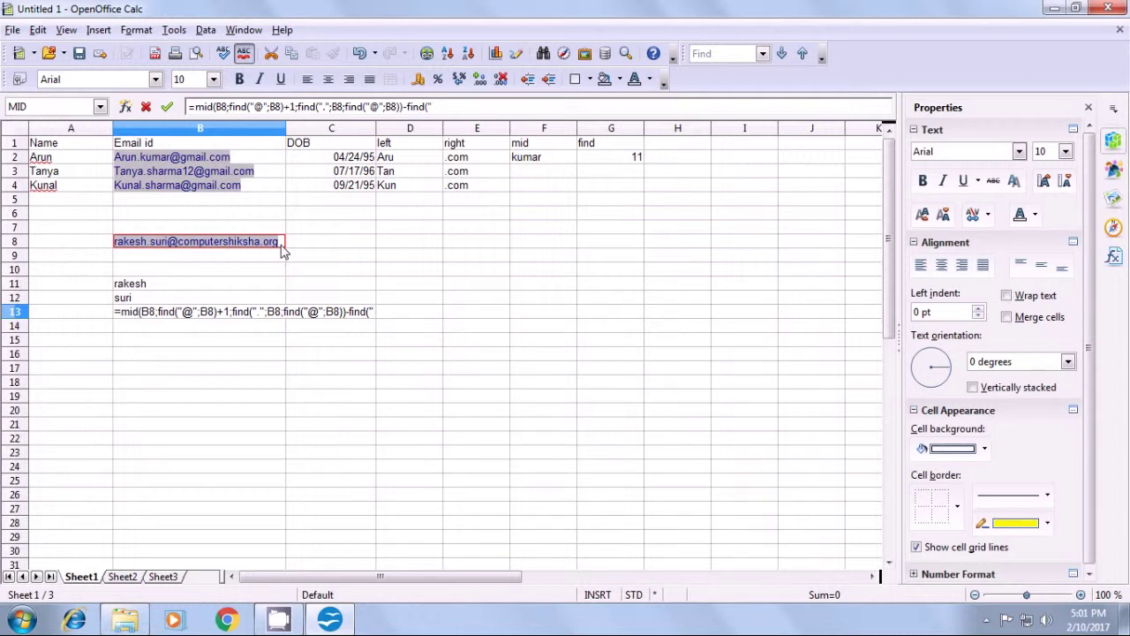
{"action": "type", "text": "@\""}
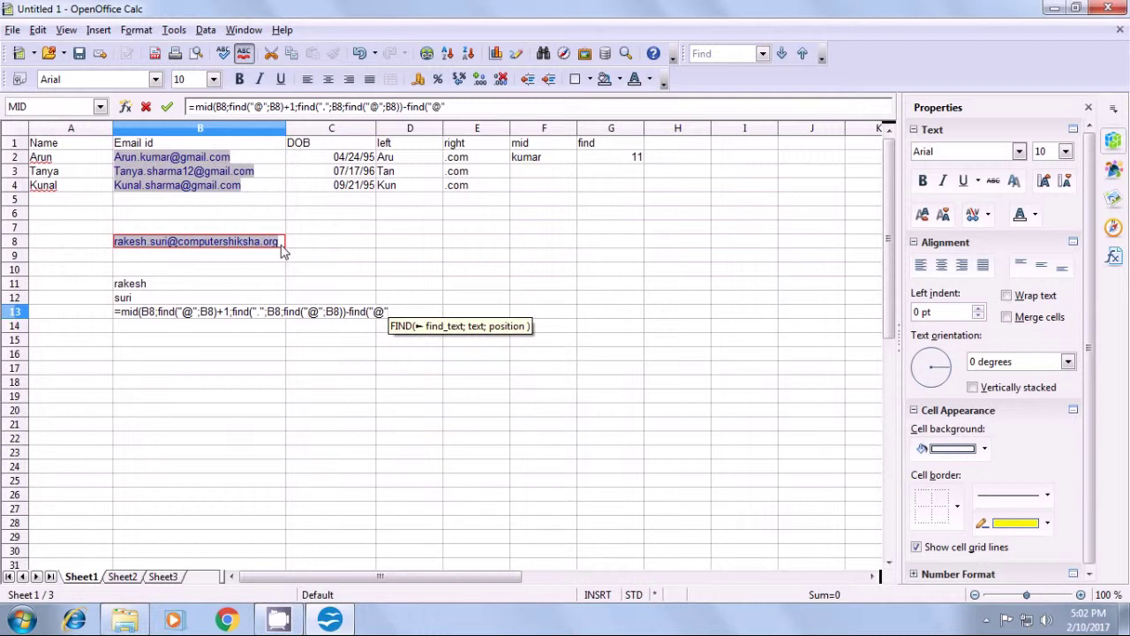
{"action": "type", "text": ";"}
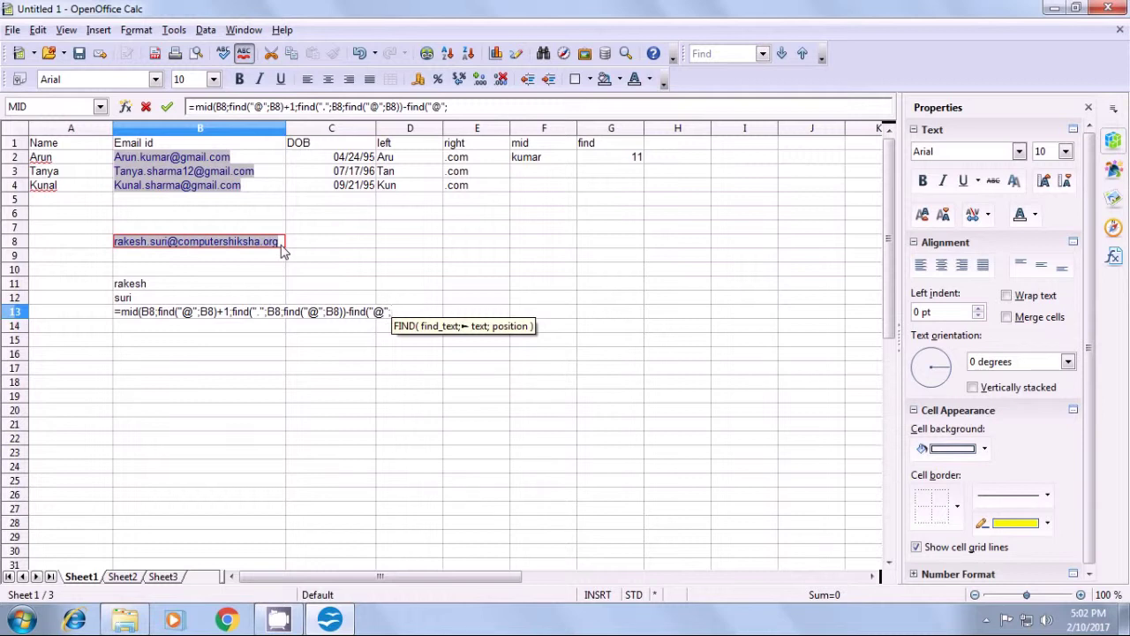
- Finish B13's formula with B8)-1) so it returns 'computershiksha'
{"action": "left_click", "coordinate": [282, 248]}
{"action": "type", "text": ")"}
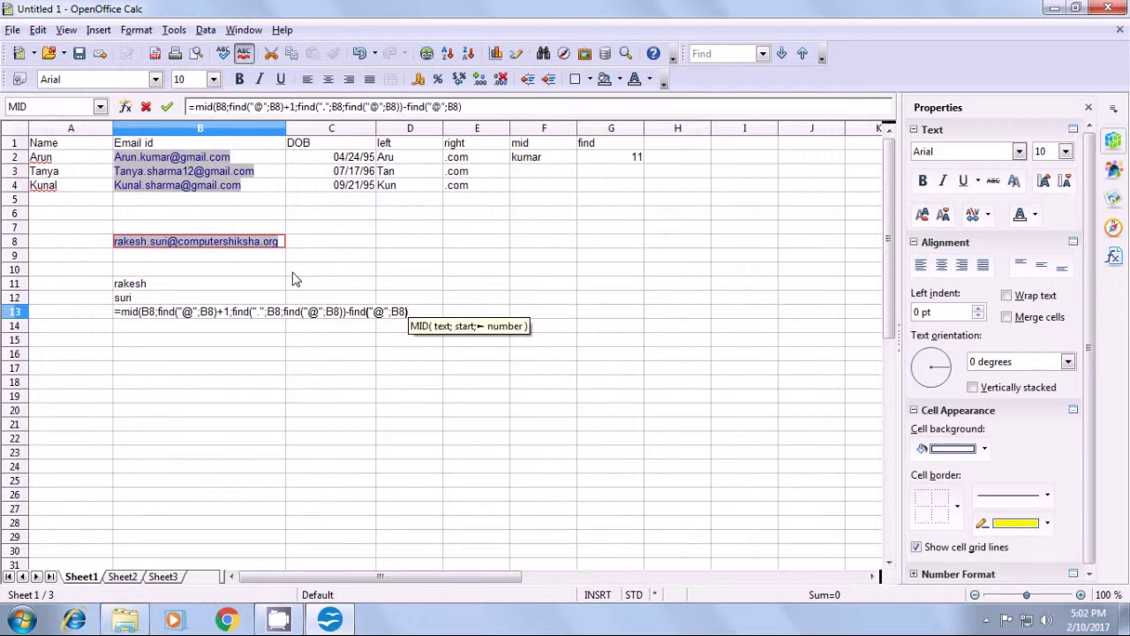
{"action": "type", "text": "-1"}
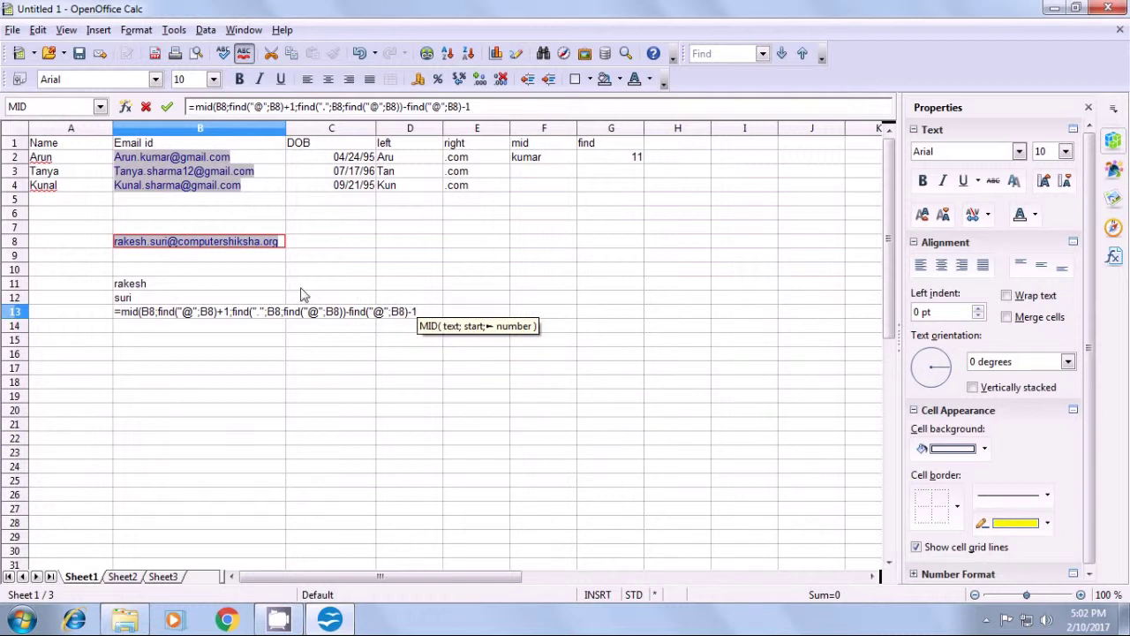
{"action": "type", "text": ")"}
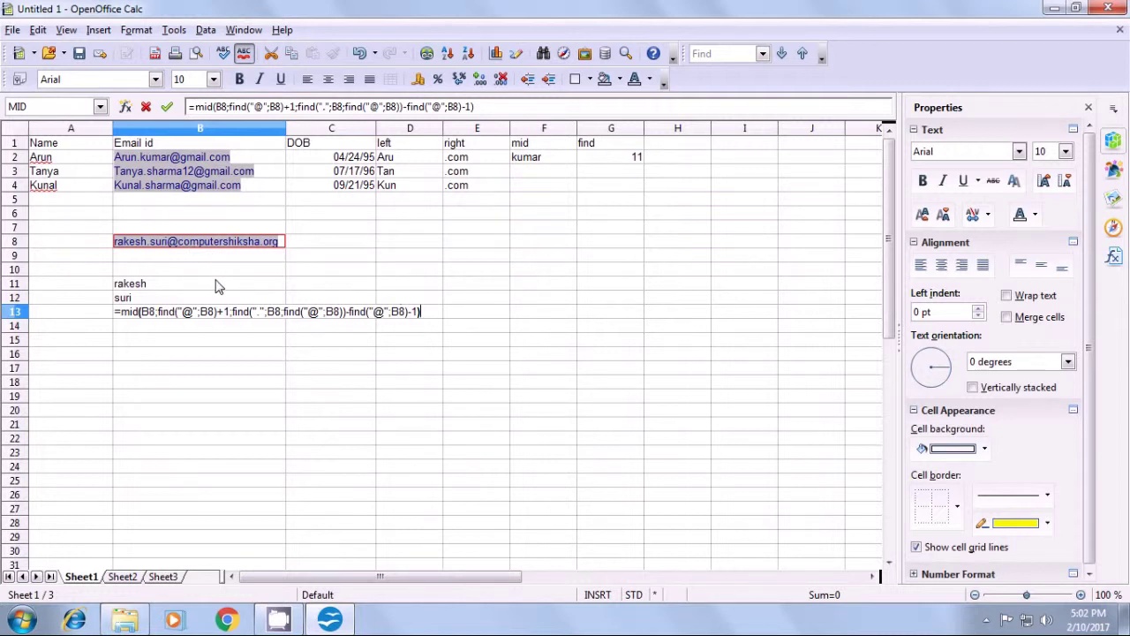
{"action": "key", "text": "Return"}
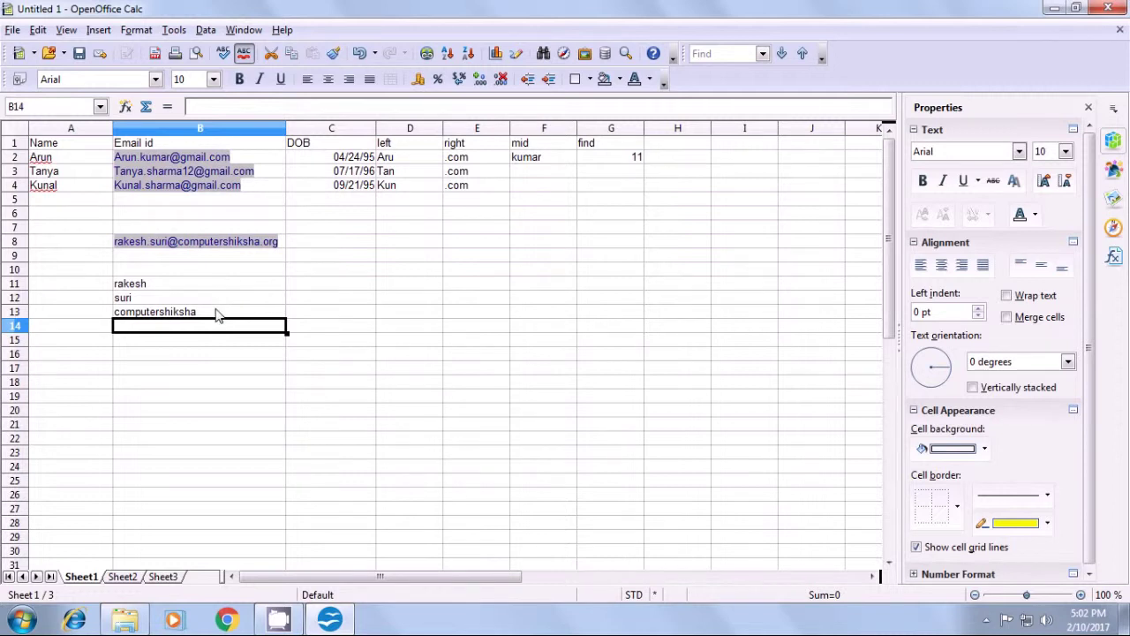
- Review the B13 formula in the formula bar
{"action": "left_click", "coordinate": [216, 314]}
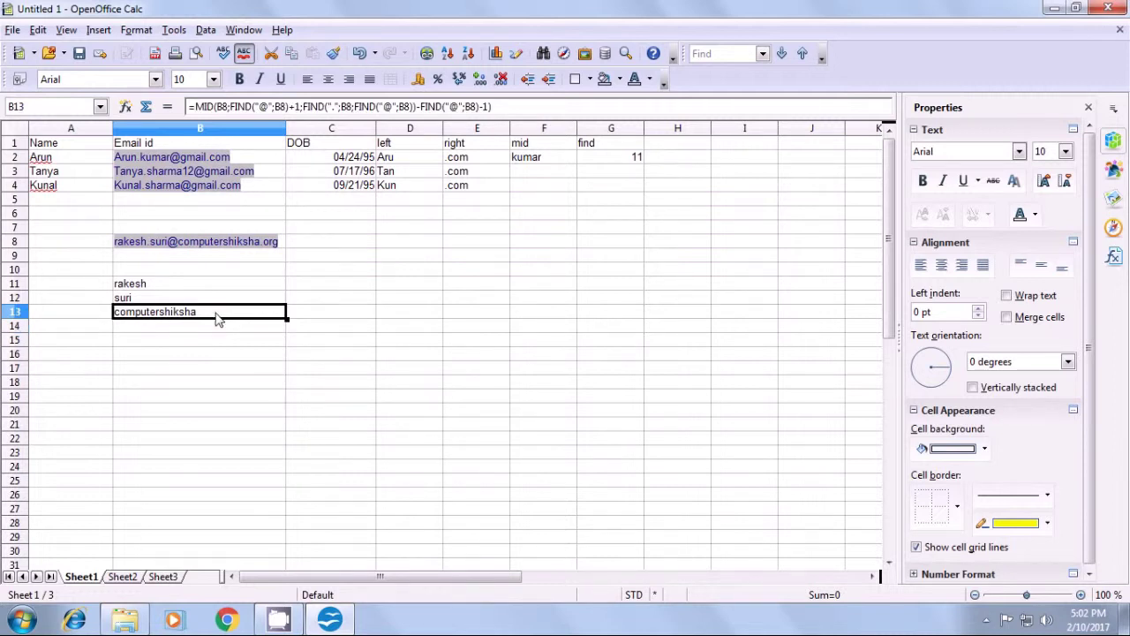
{"action": "left_click", "coordinate": [275, 331]}
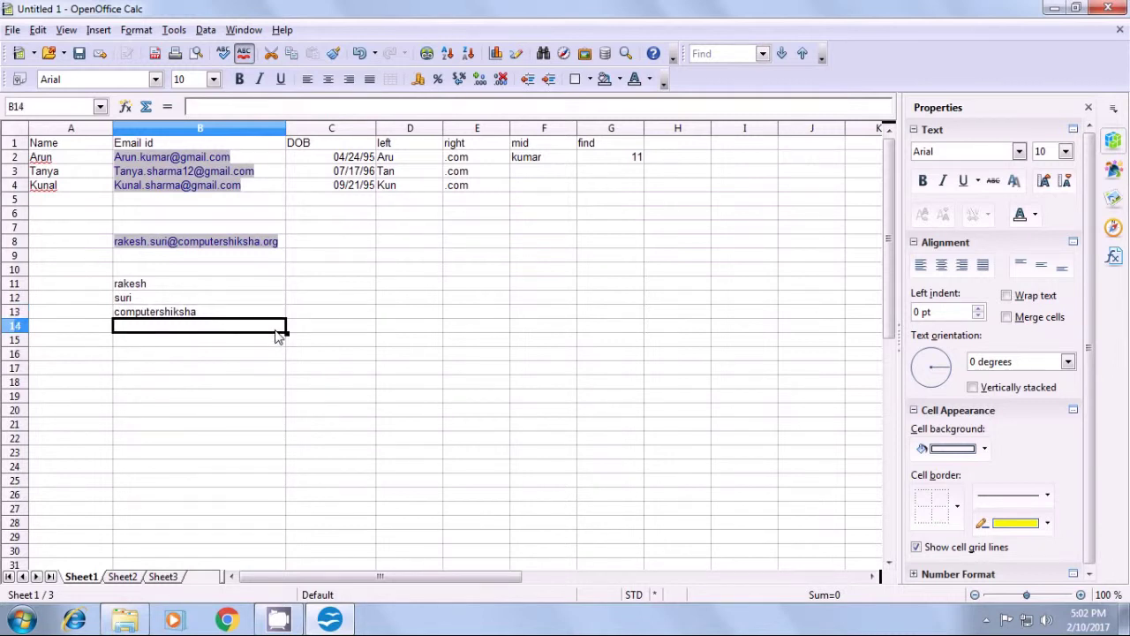
{"action": "left_click", "coordinate": [263, 313]}
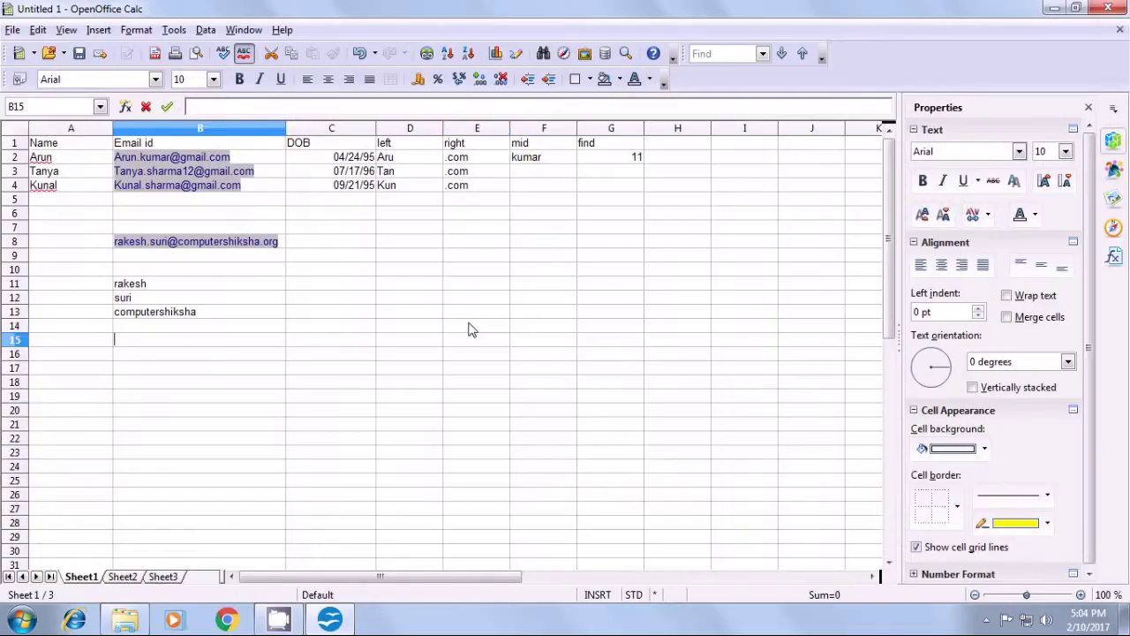
{"action": "left_click", "coordinate": [470, 327]}
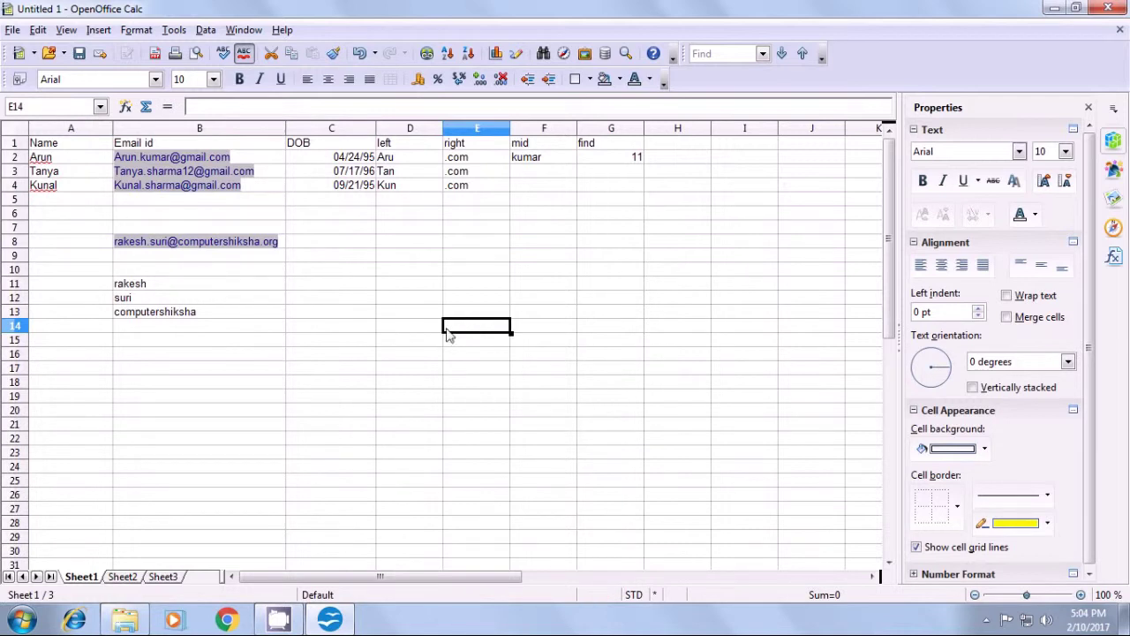
- In B14 begin =right(B8;len(B8)-find("." using B8's e-mail as the text
{"action": "left_click", "coordinate": [189, 336]}
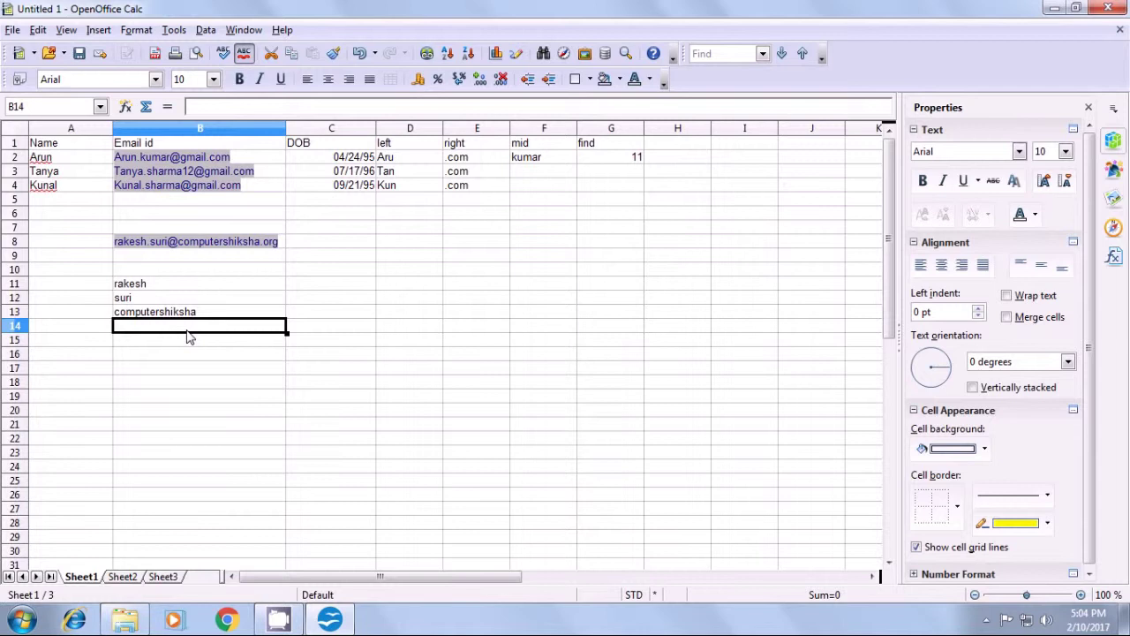
{"action": "type", "text": "="}
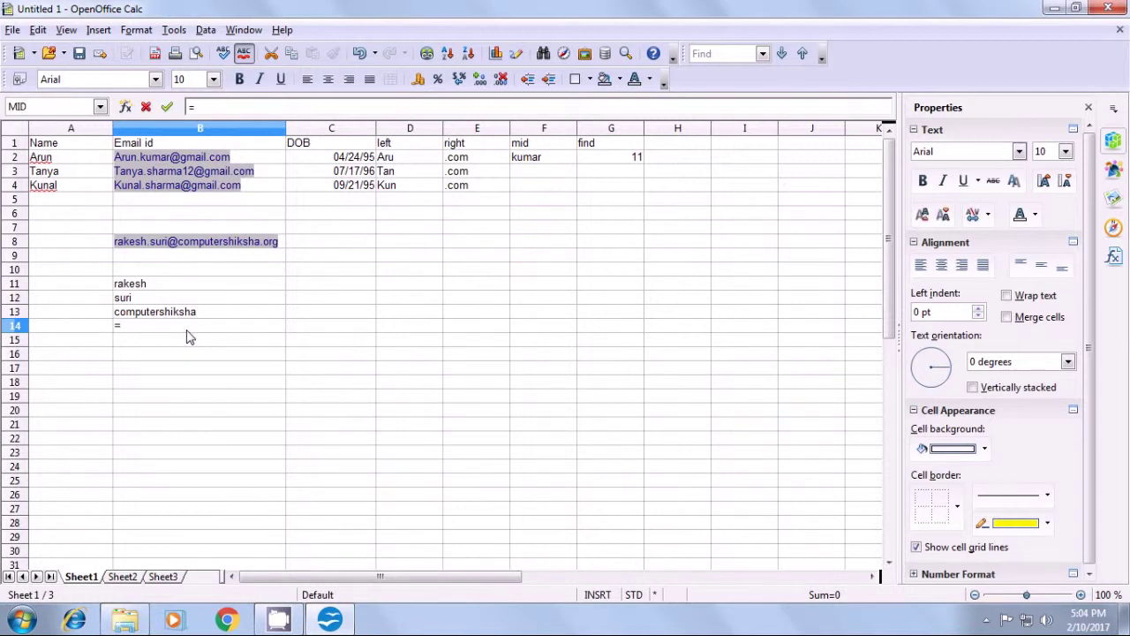
{"action": "type", "text": "right"}
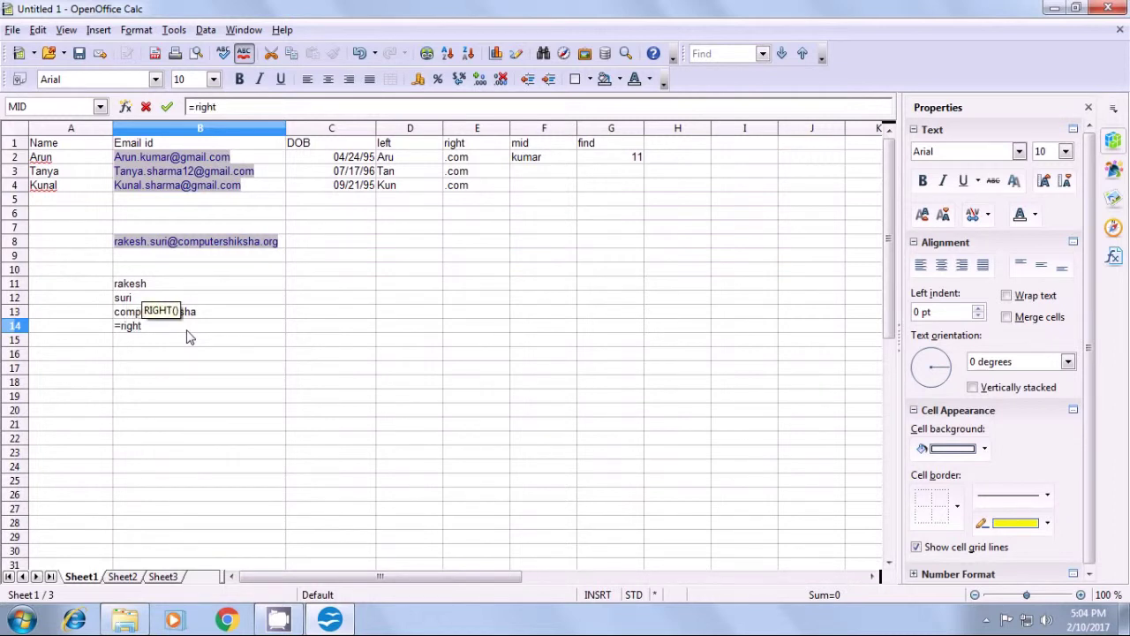
{"action": "type", "text": "("}
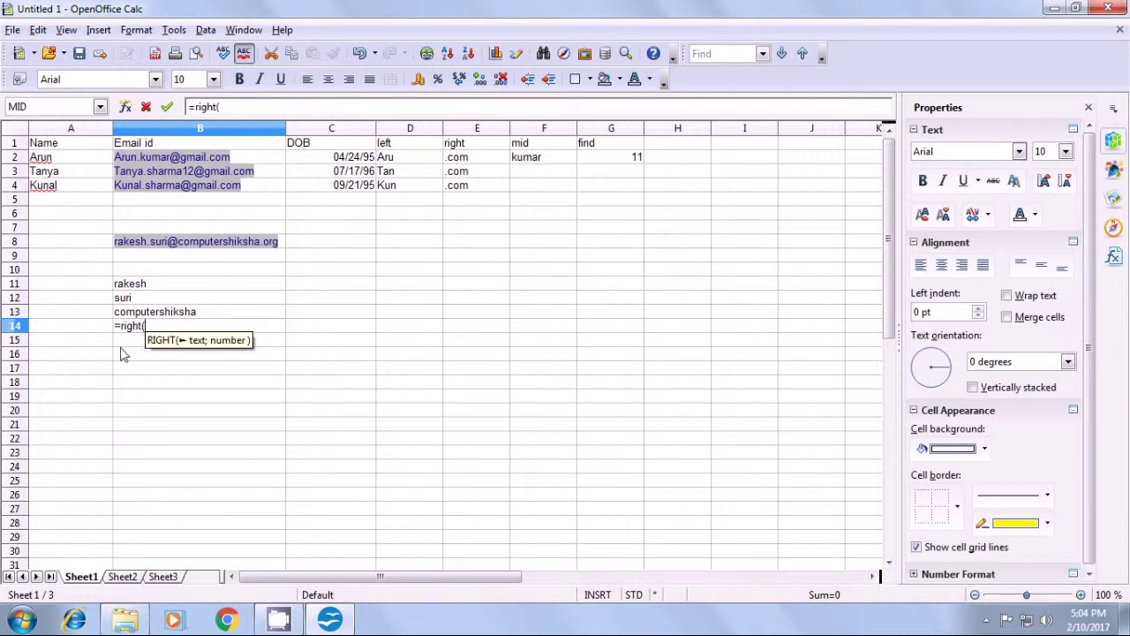
{"action": "left_click", "coordinate": [281, 244]}
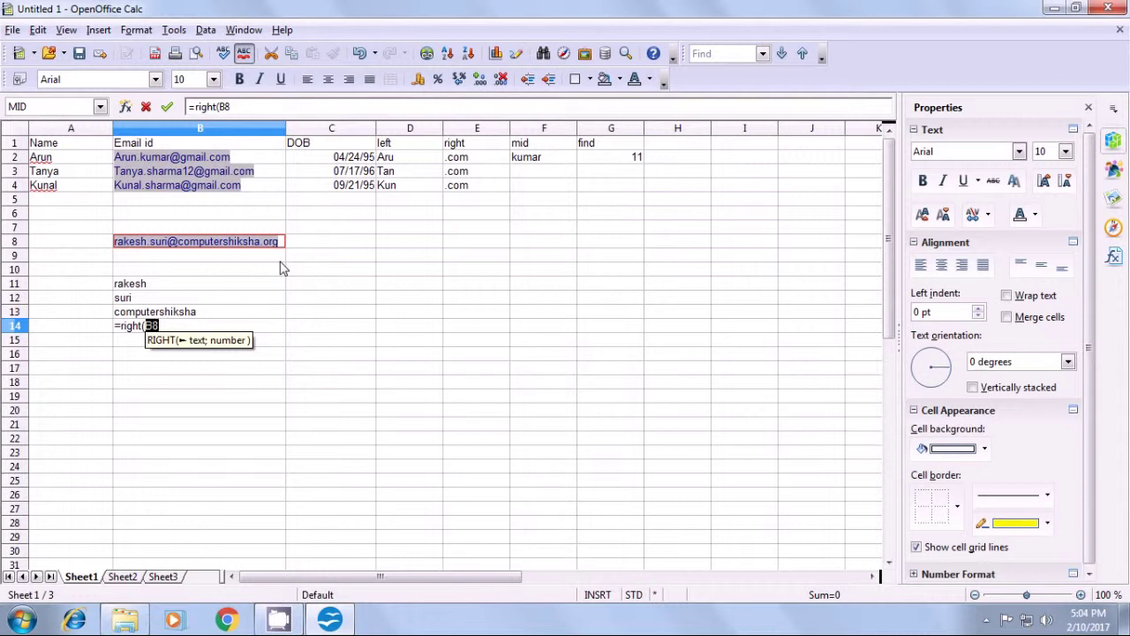
{"action": "type", "text": ";"}
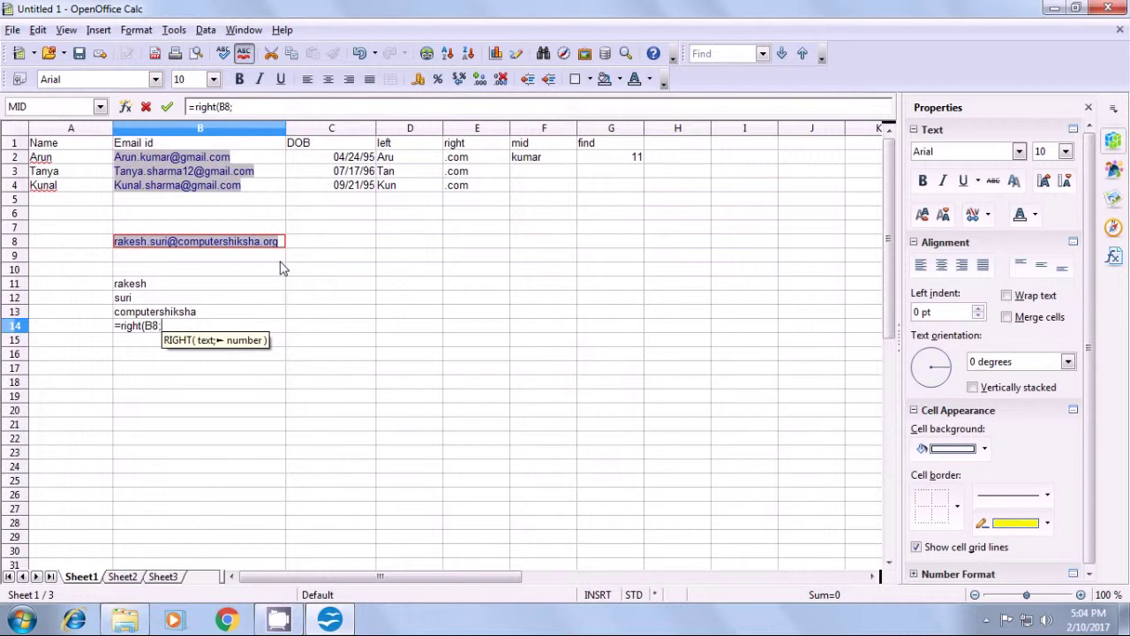
{"action": "type", "text": "len"}
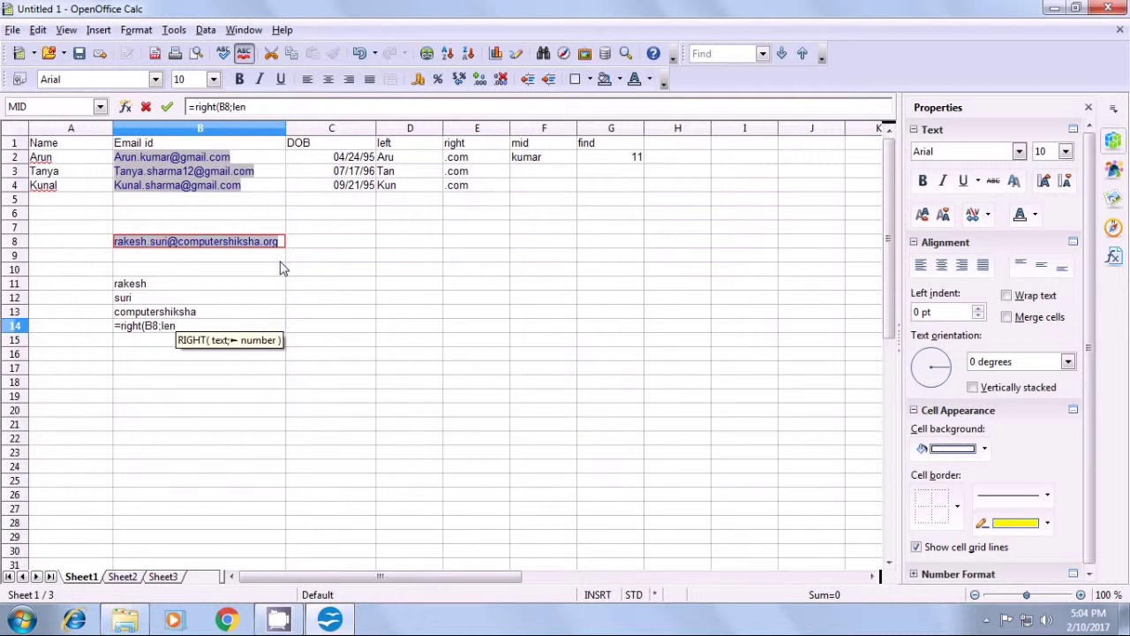
{"action": "type", "text": "("}
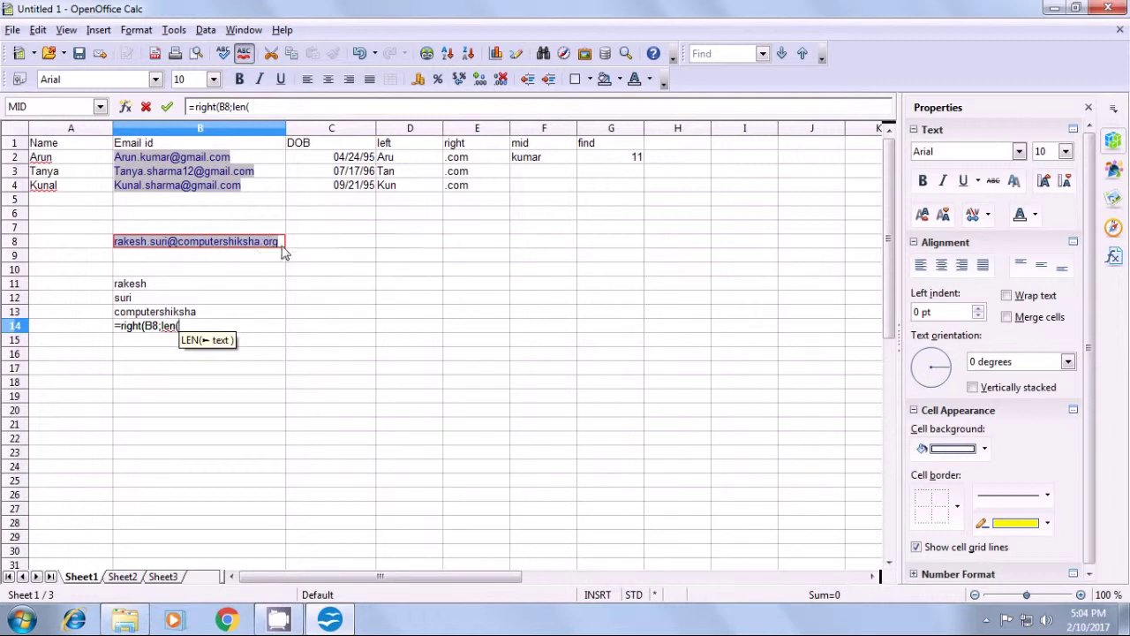
{"action": "left_click", "coordinate": [282, 244]}
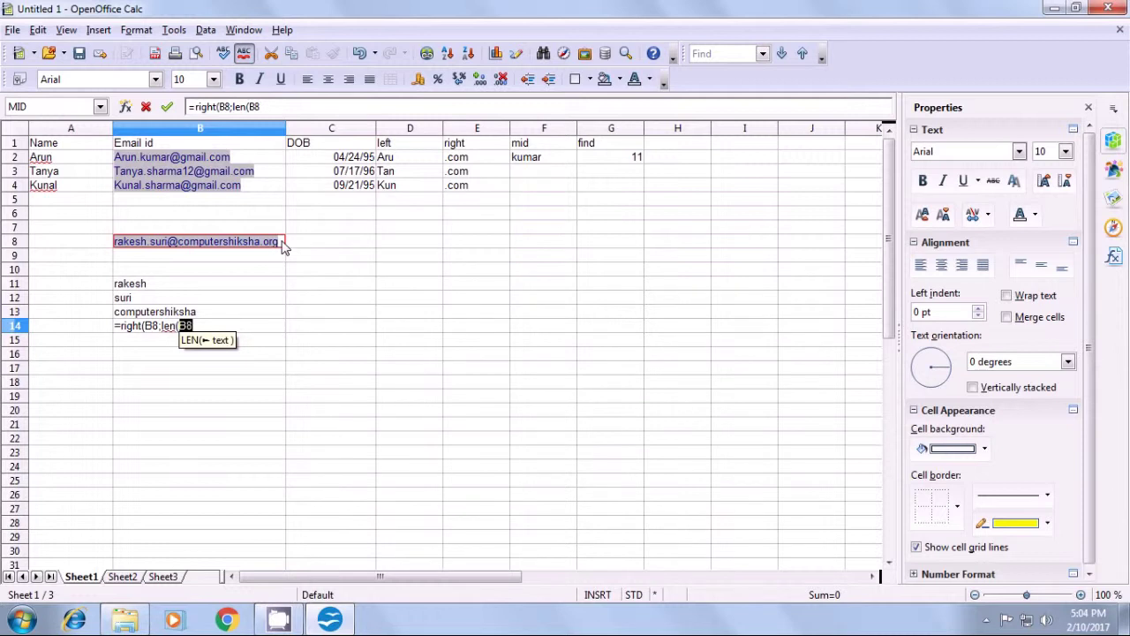
{"action": "type", "text": ")"}
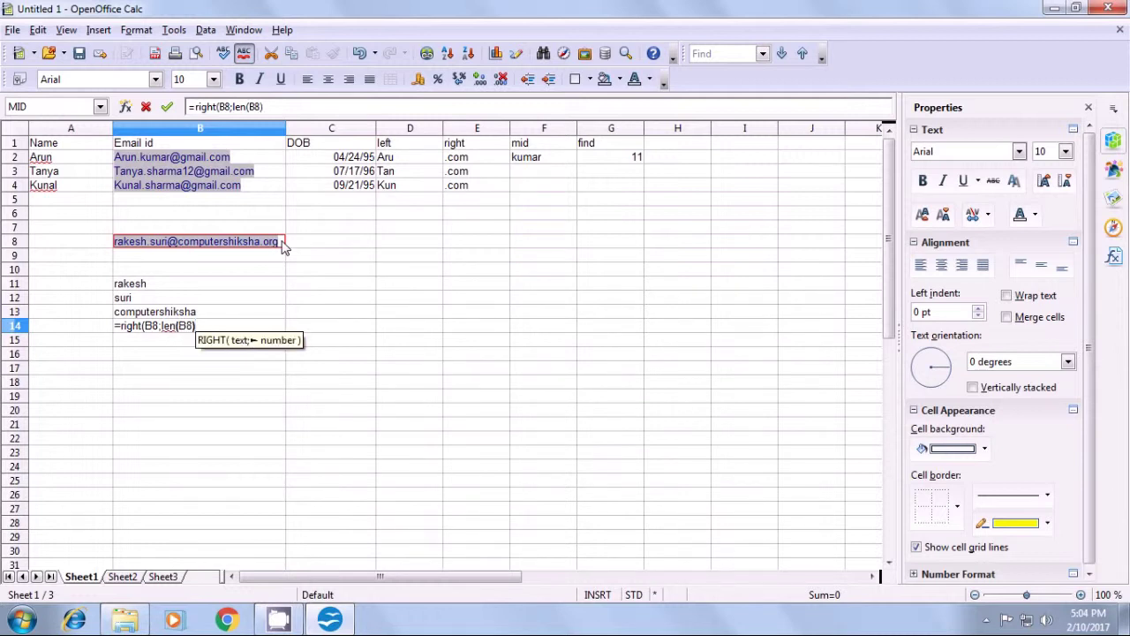
{"action": "type", "text": "-"}
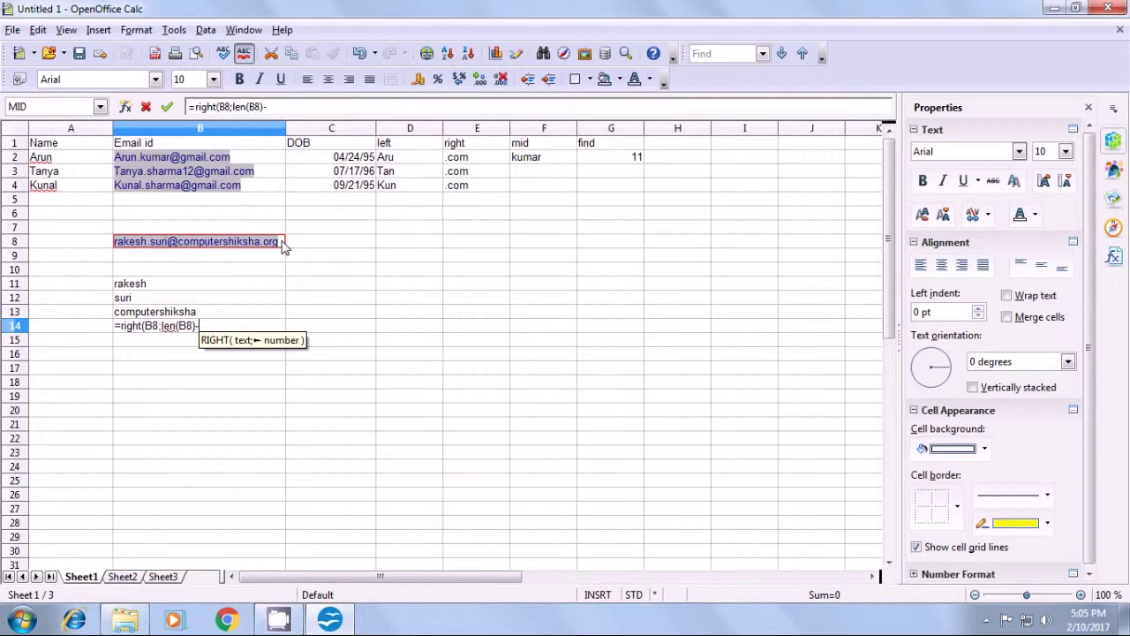
{"action": "type", "text": "fin"}
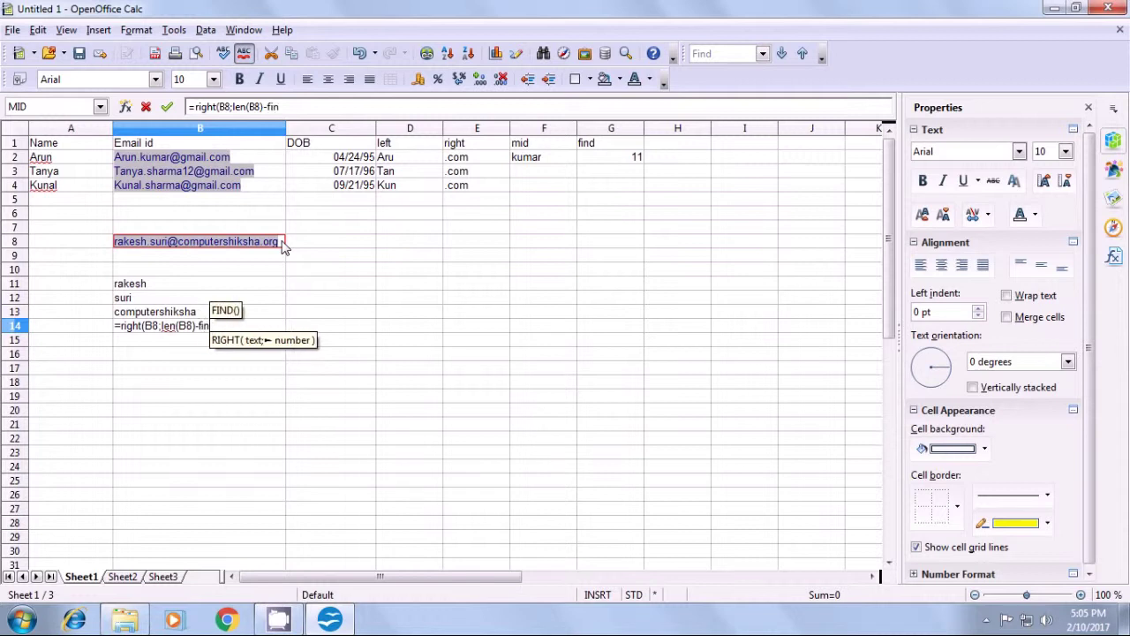
{"action": "type", "text": "d("}
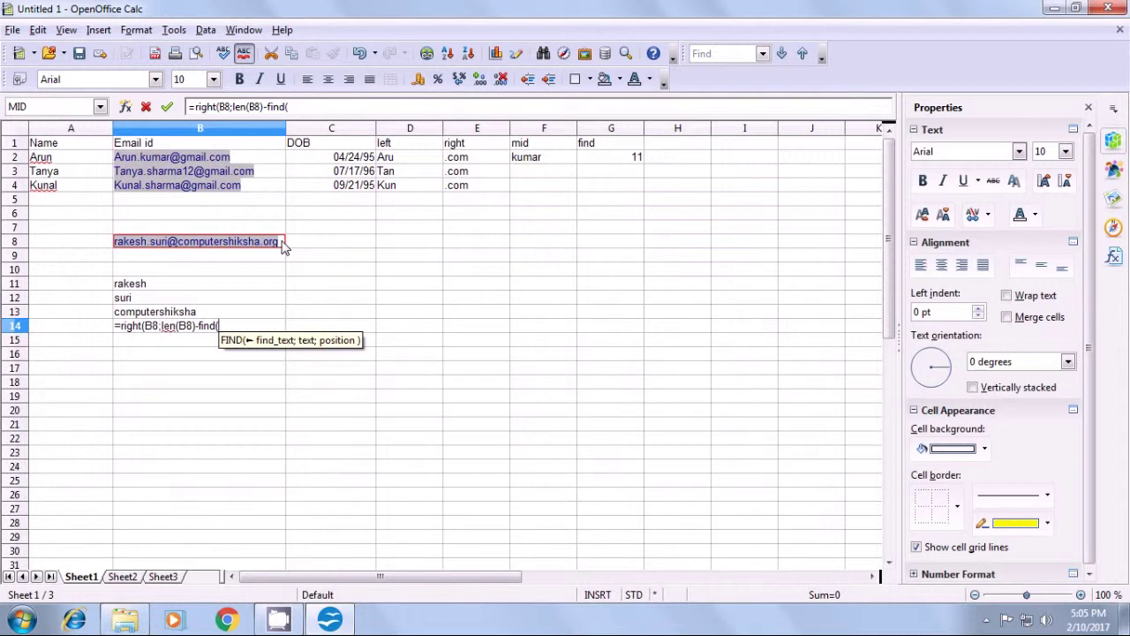
{"action": "type", "text": "\""}
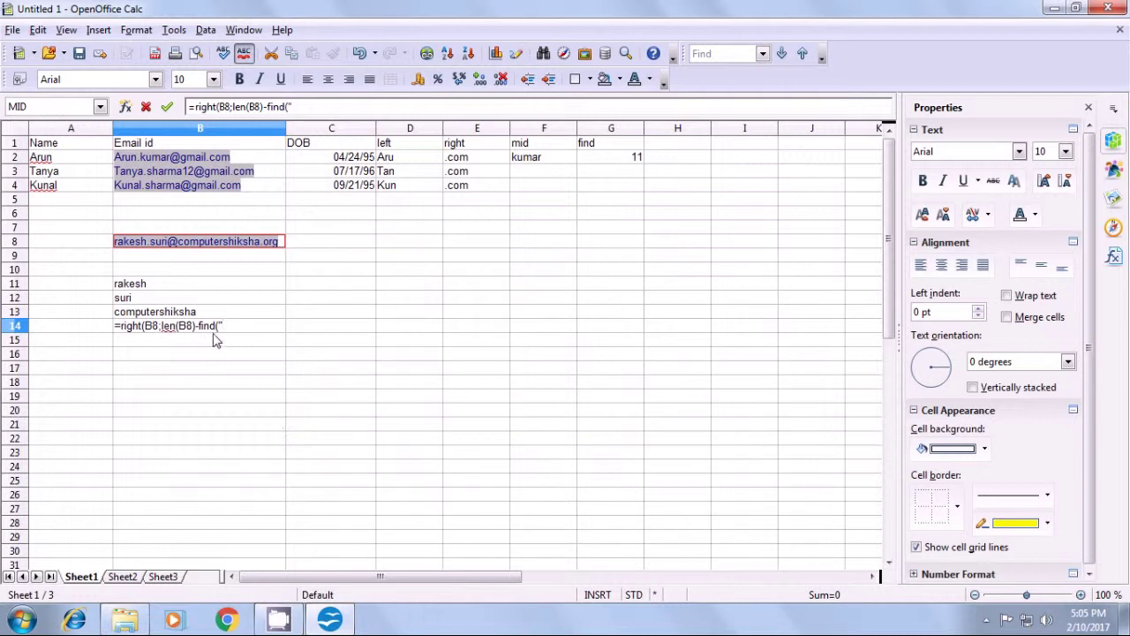
{"action": "type", "text": ".\""}
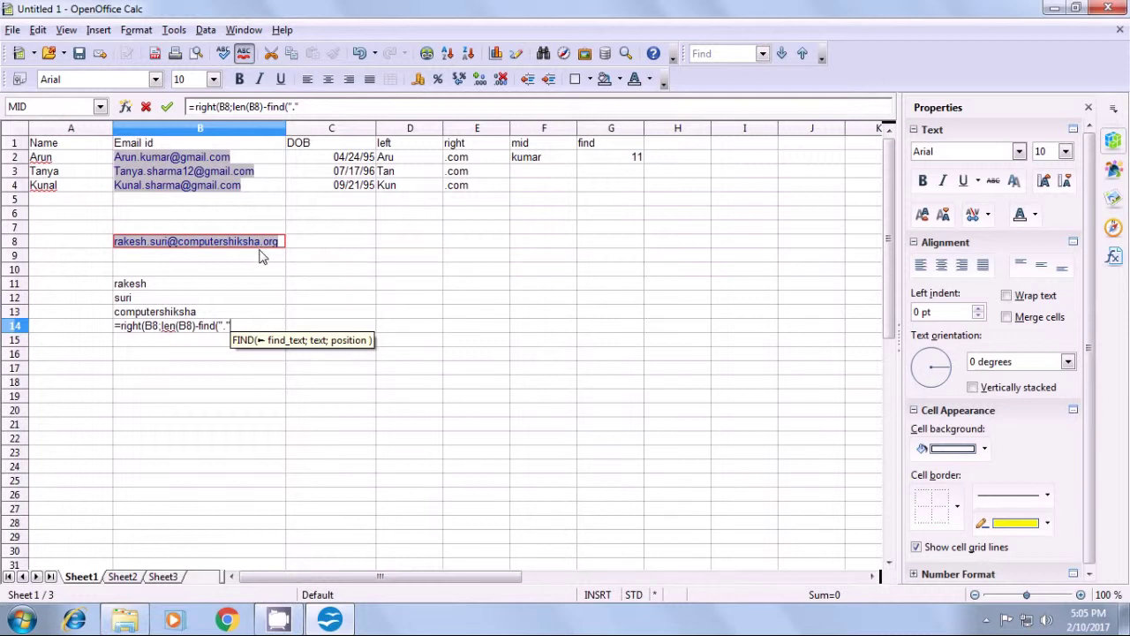
- Complete B14 as =right(B8;len(B8)-find(".";B8;find("@";B8))) so it returns 'org'
{"action": "type", "text": ";"}
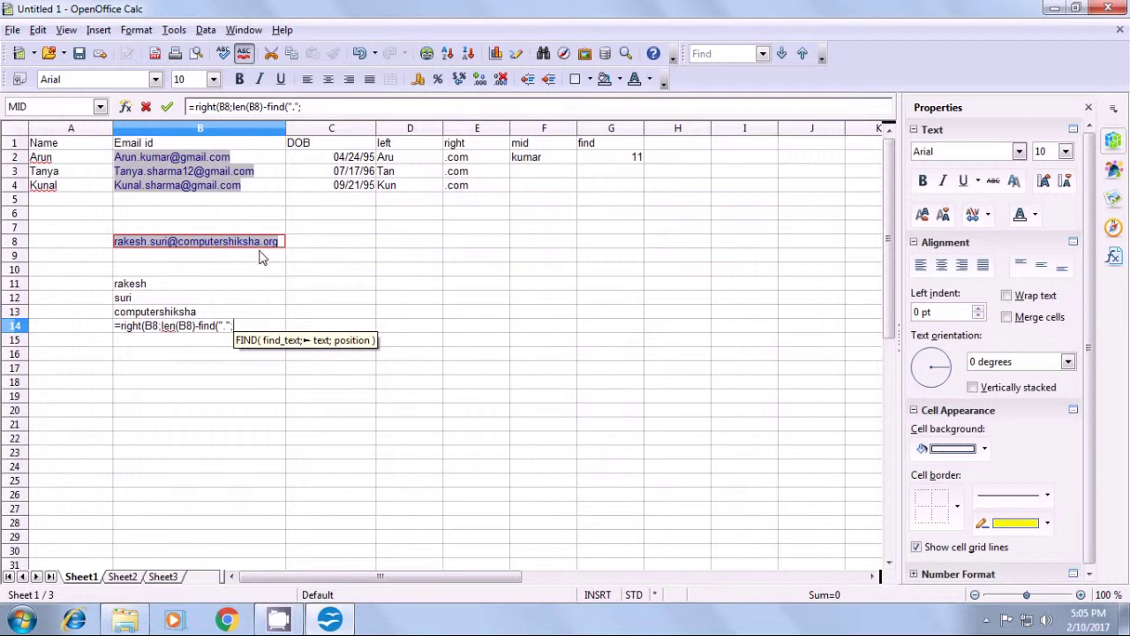
{"action": "left_click", "coordinate": [283, 246]}
{"action": "type", "text": ";fin"}
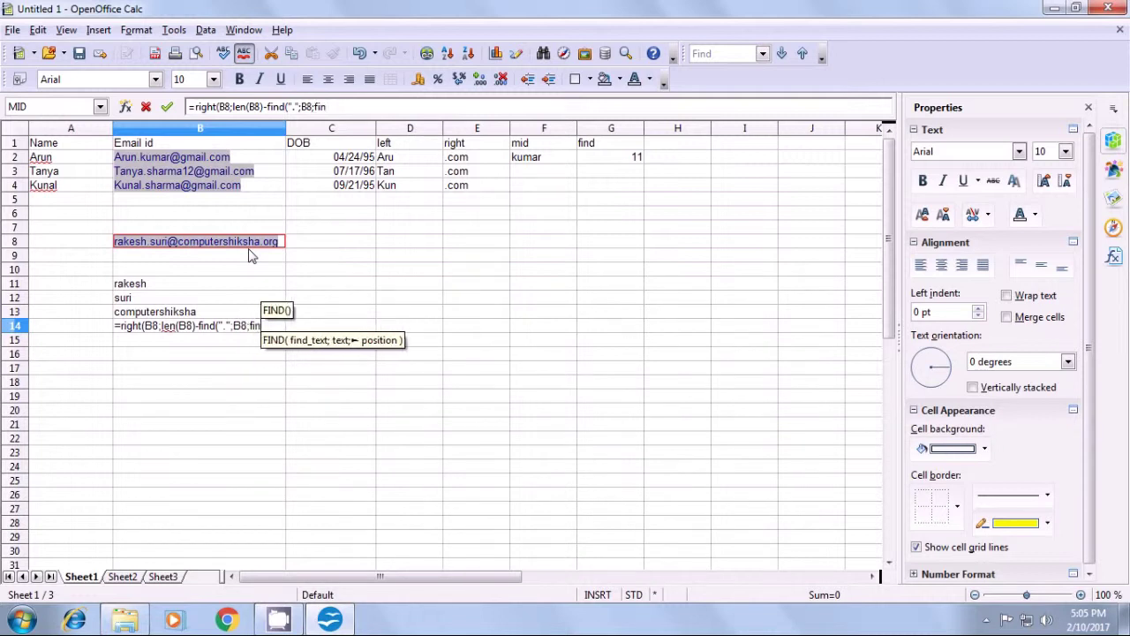
{"action": "type", "text": "d("}
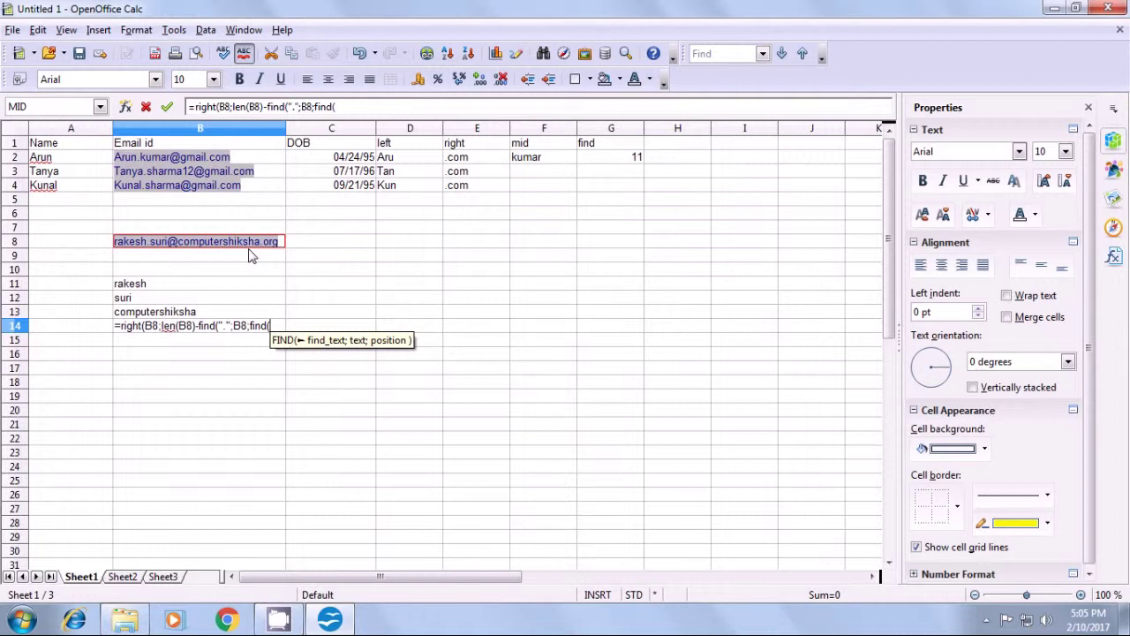
{"action": "type", "text": "\""}
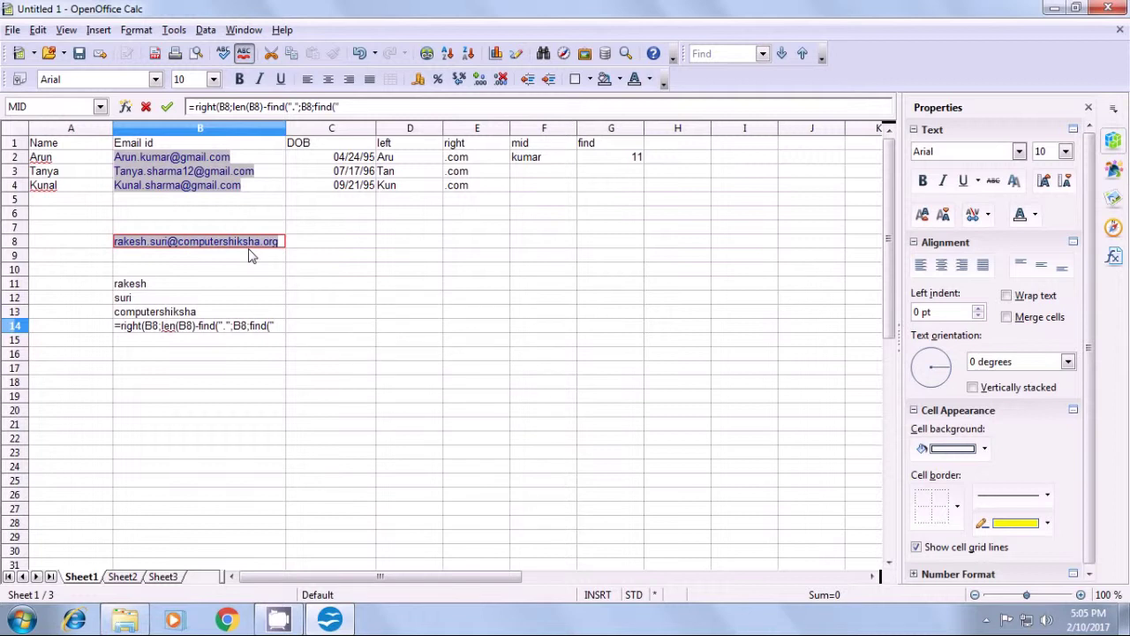
{"action": "type", "text": "@\""}
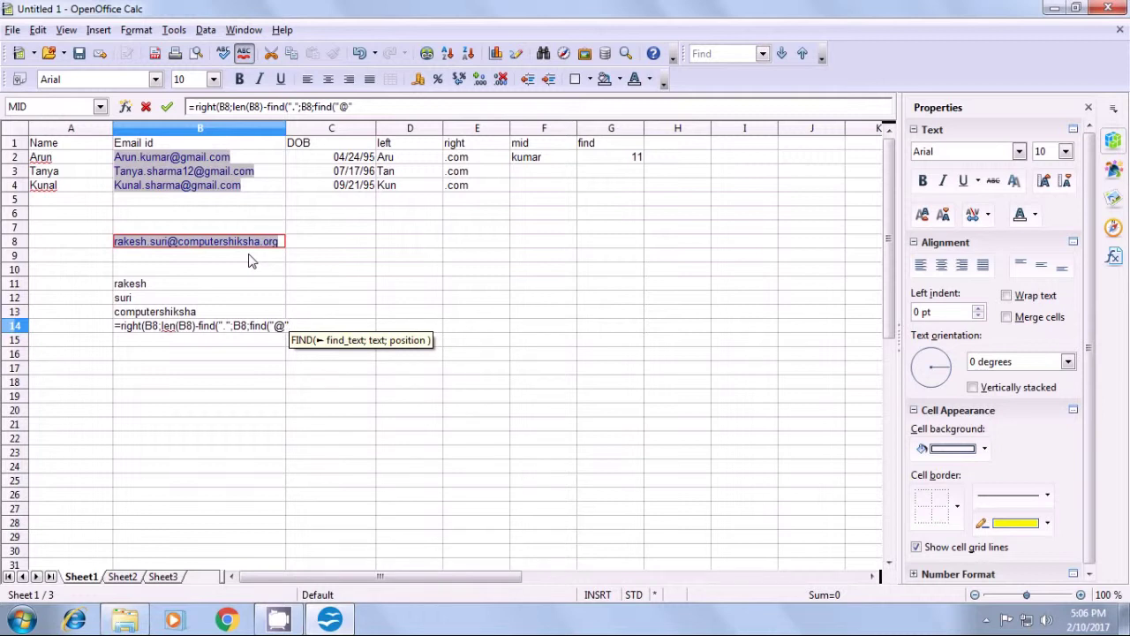
{"action": "type", "text": ";"}
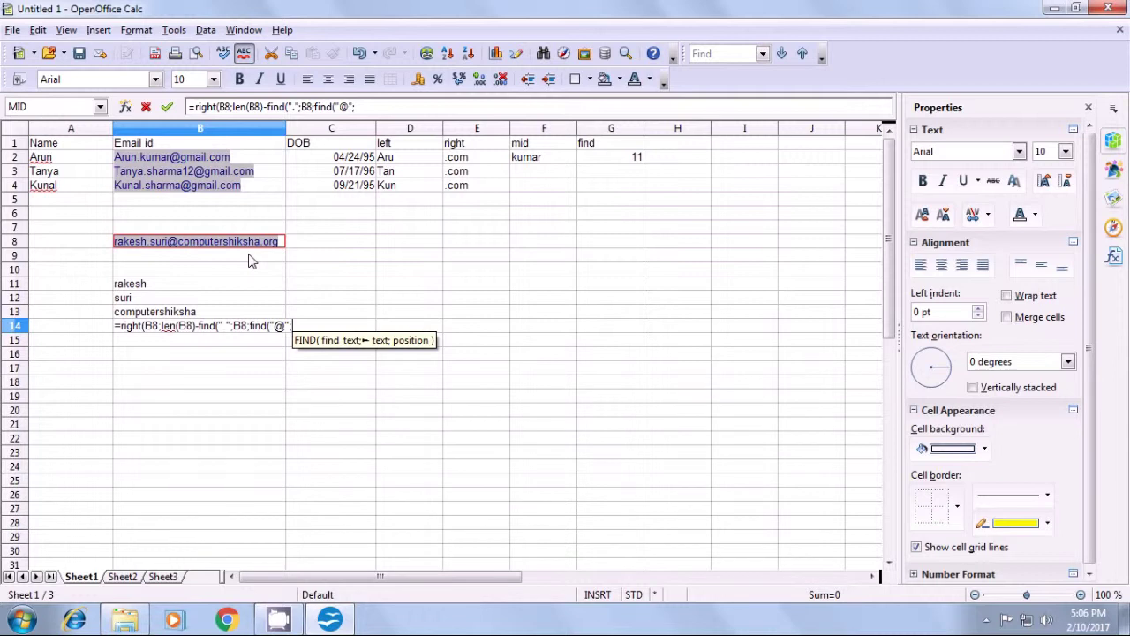
{"action": "left_click", "coordinate": [280, 245]}
{"action": "type", "text": ")"}
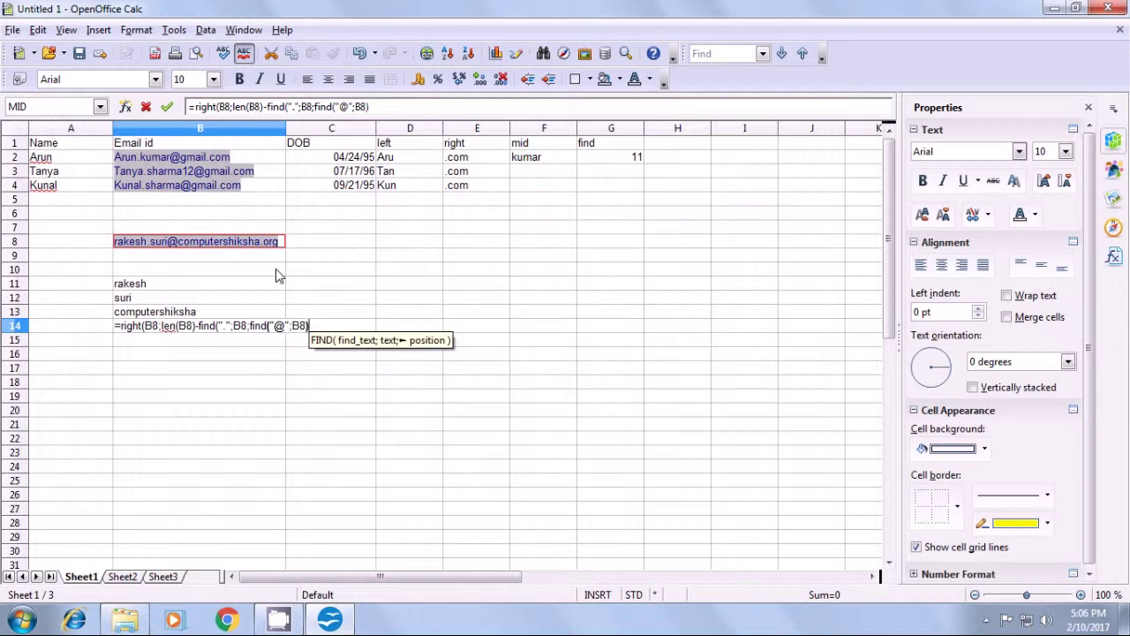
{"action": "type", "text": "))"}
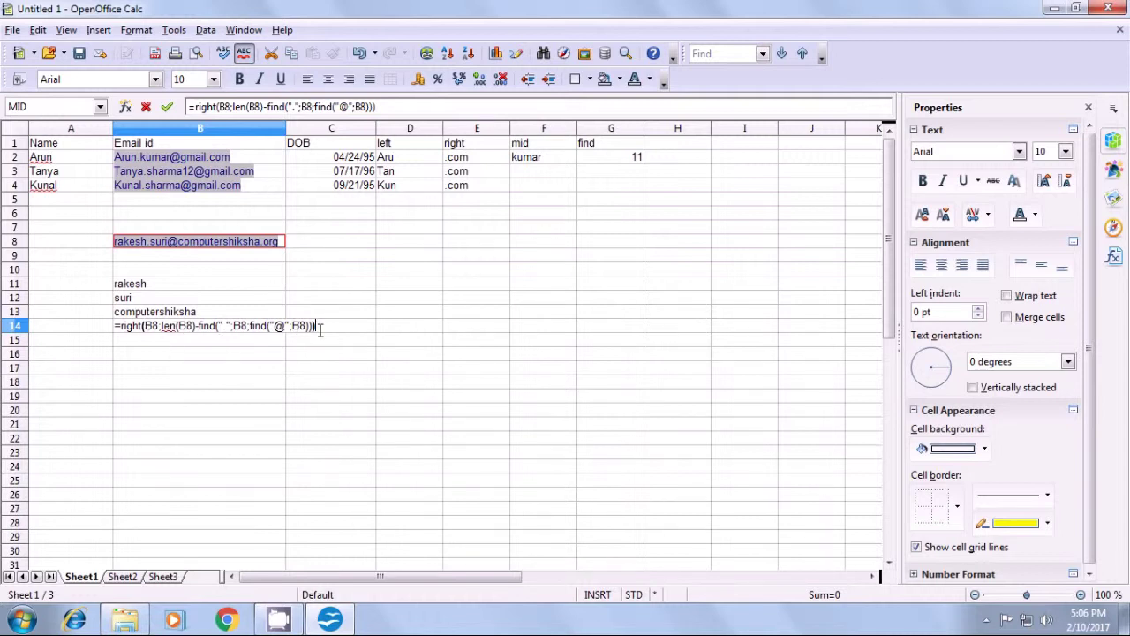
{"action": "key", "text": "Return"}
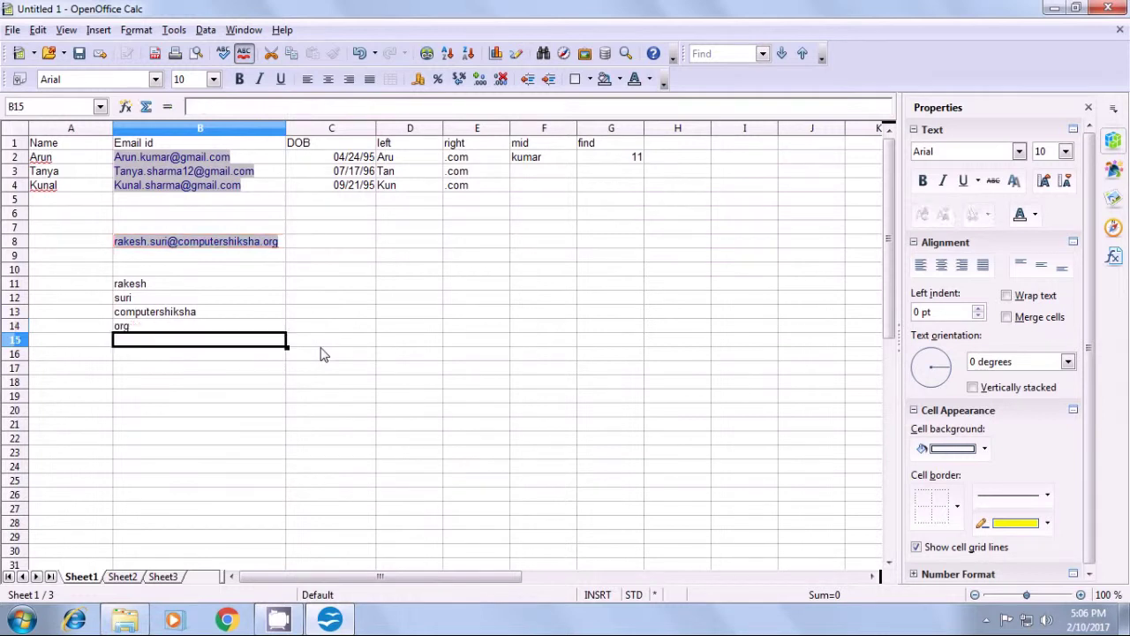
{"action": "left_click", "coordinate": [200, 328]}
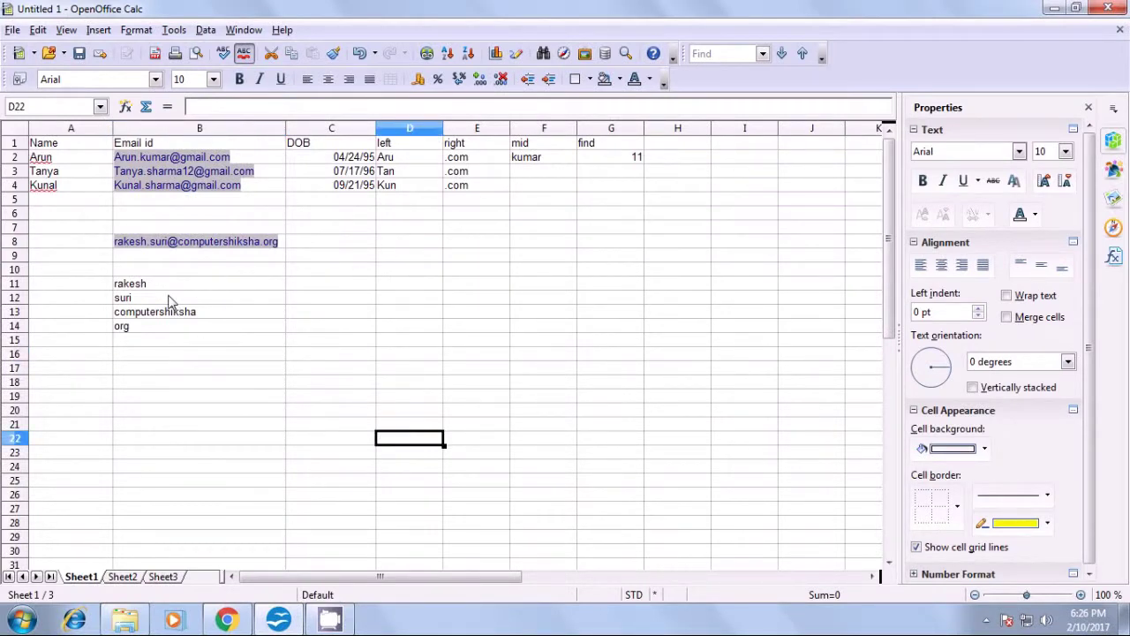
{"action": "left_click", "coordinate": [303, 291]}
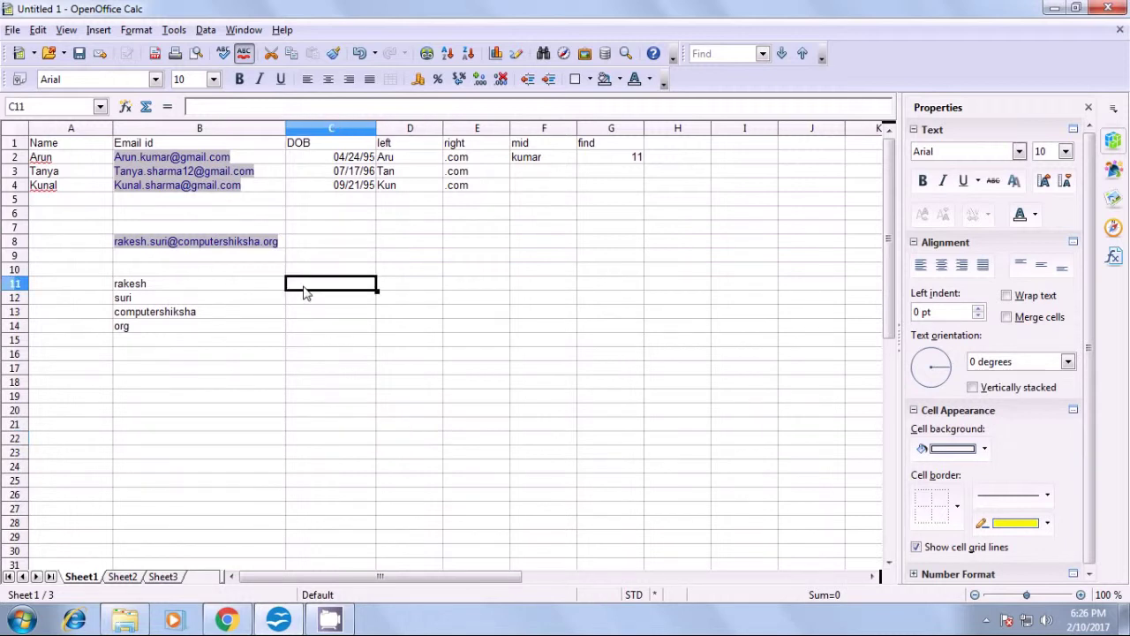
{"action": "type", "text": "="}
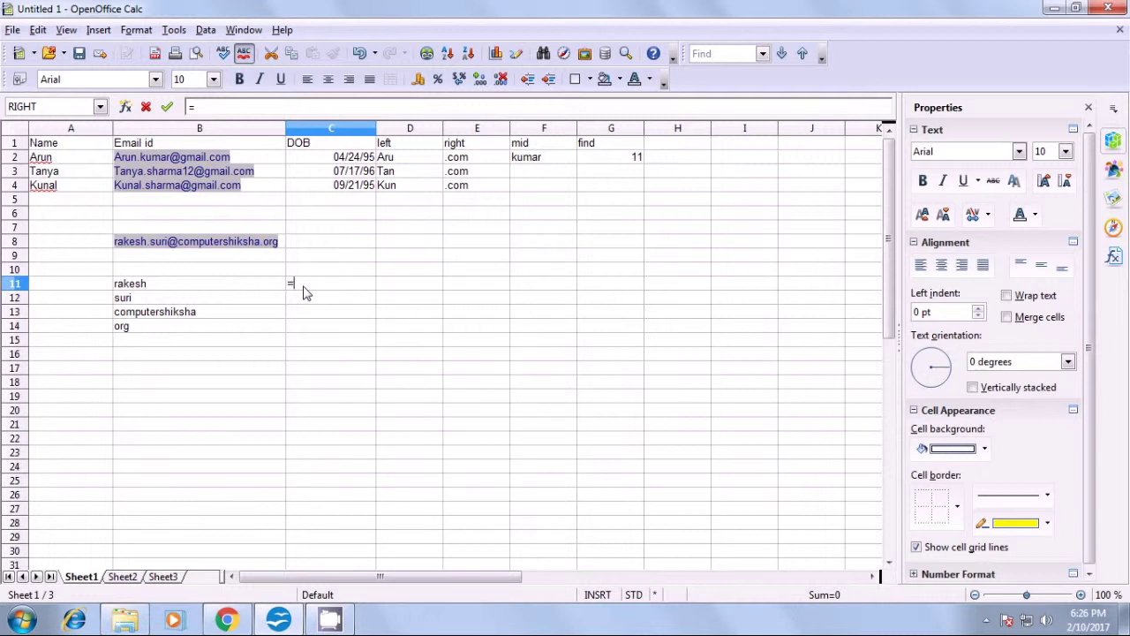
{"action": "type", "text": "concatenate"}
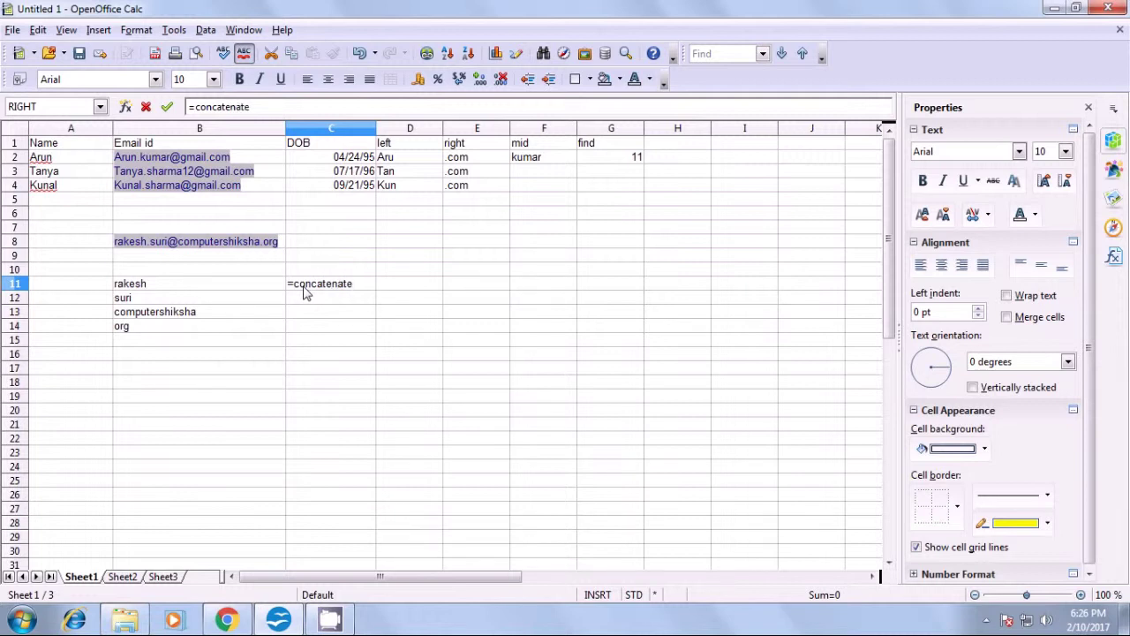
{"action": "type", "text": "("}
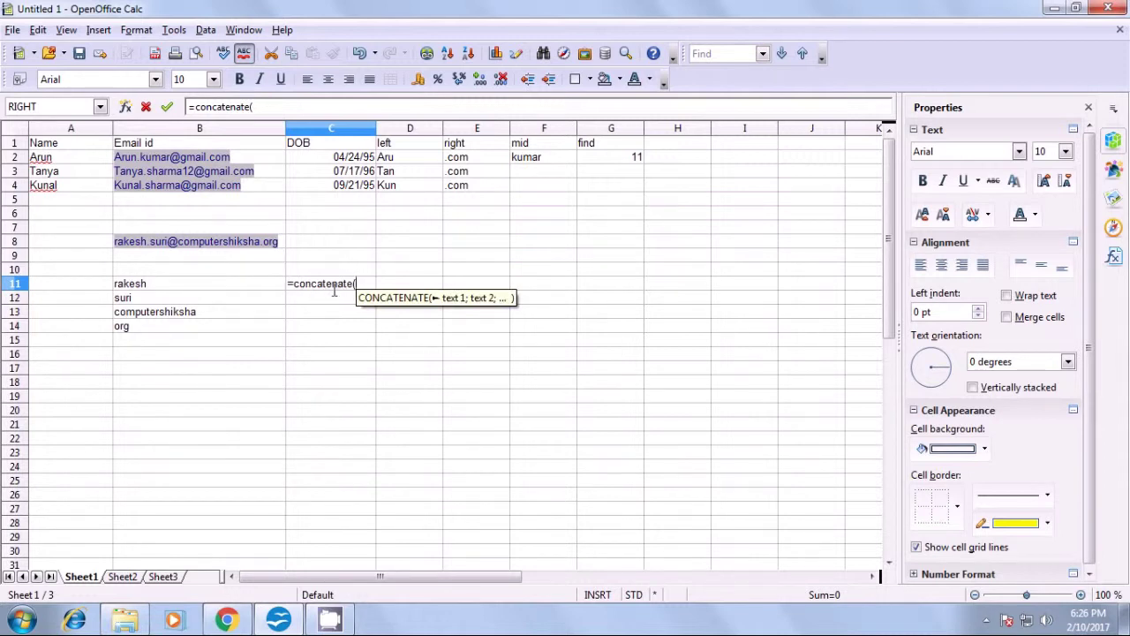
{"action": "left_click", "coordinate": [155, 288]}
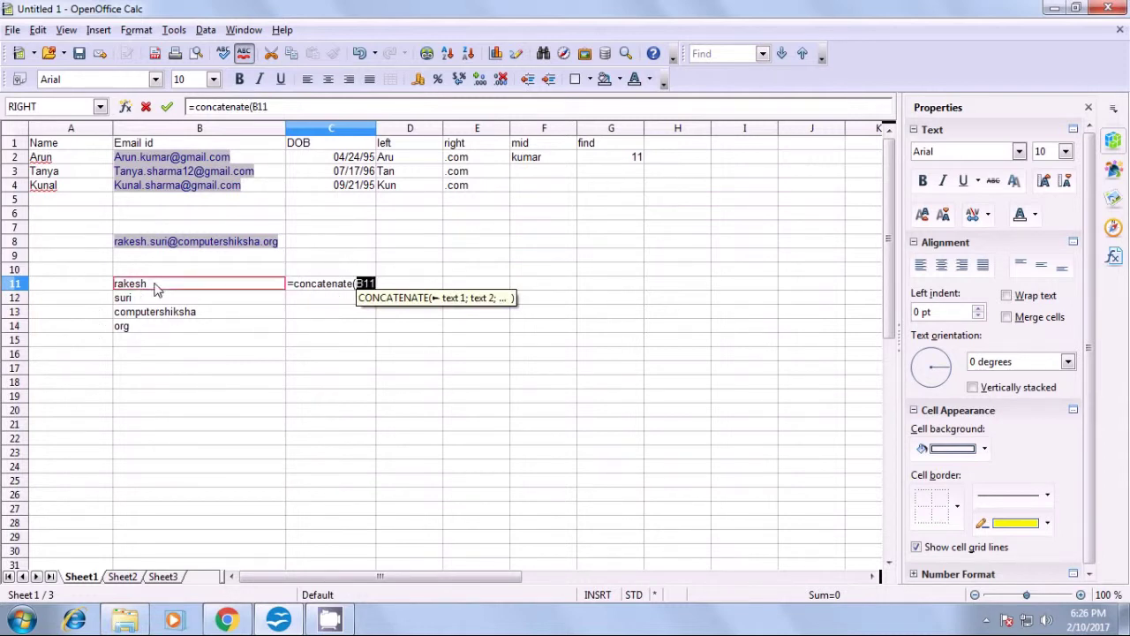
{"action": "type", "text": ";"}
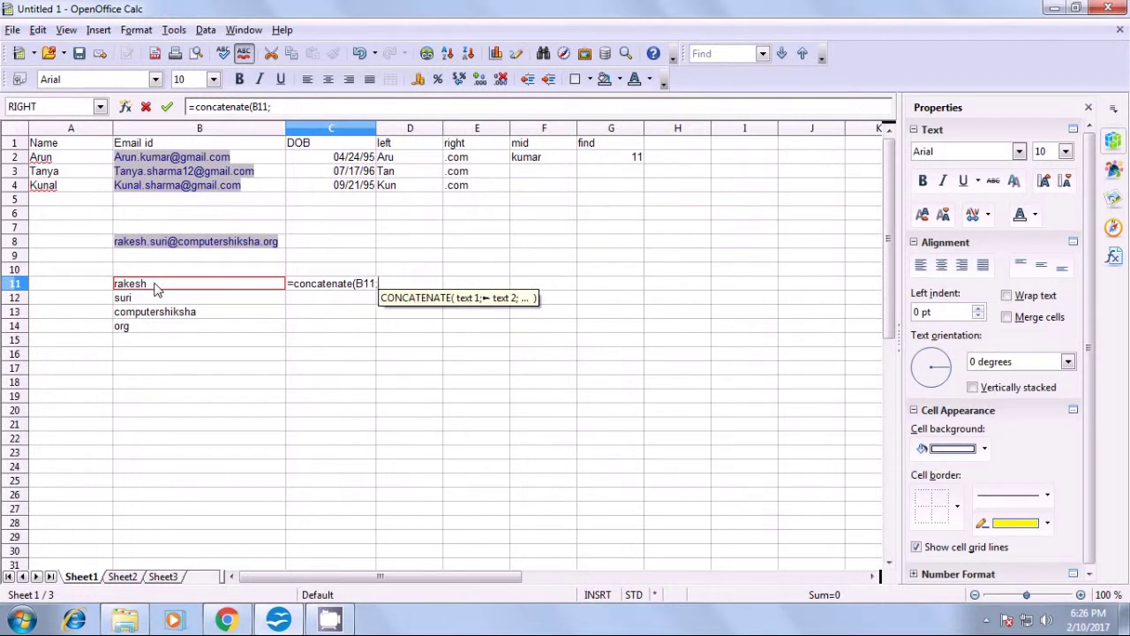
{"action": "left_click", "coordinate": [155, 300]}
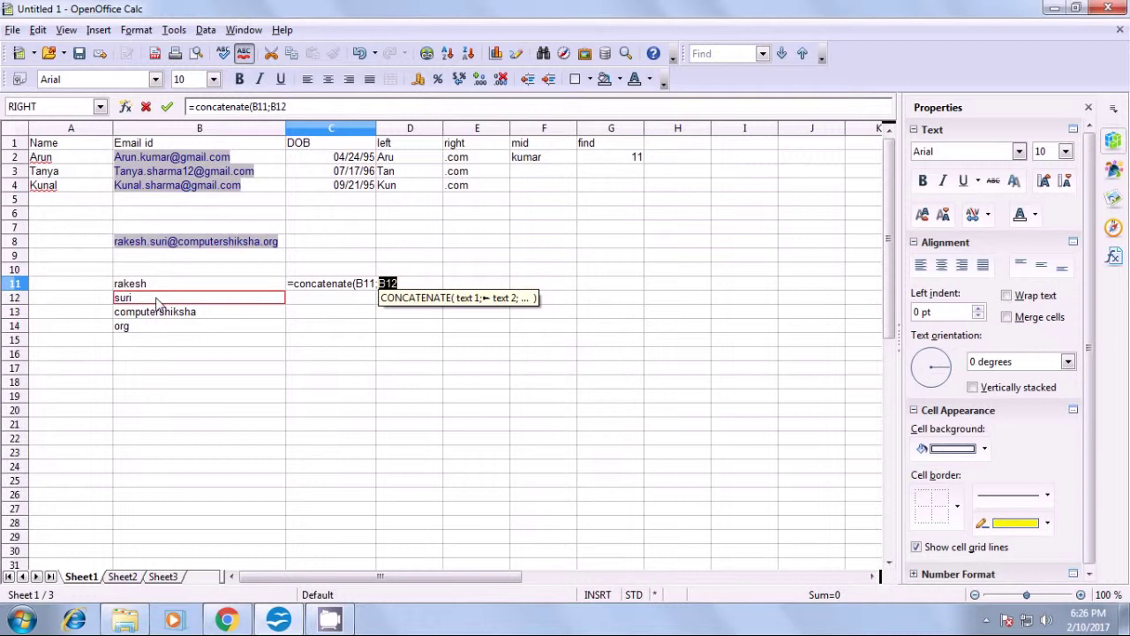
{"action": "type", "text": ")"}
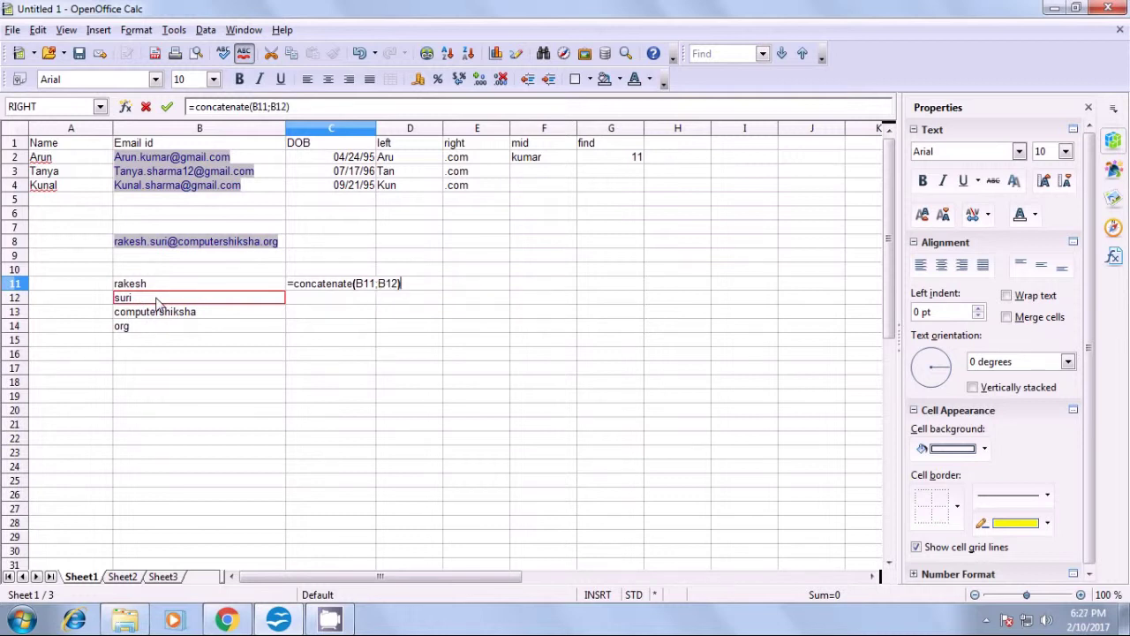
{"action": "key", "text": "Return"}
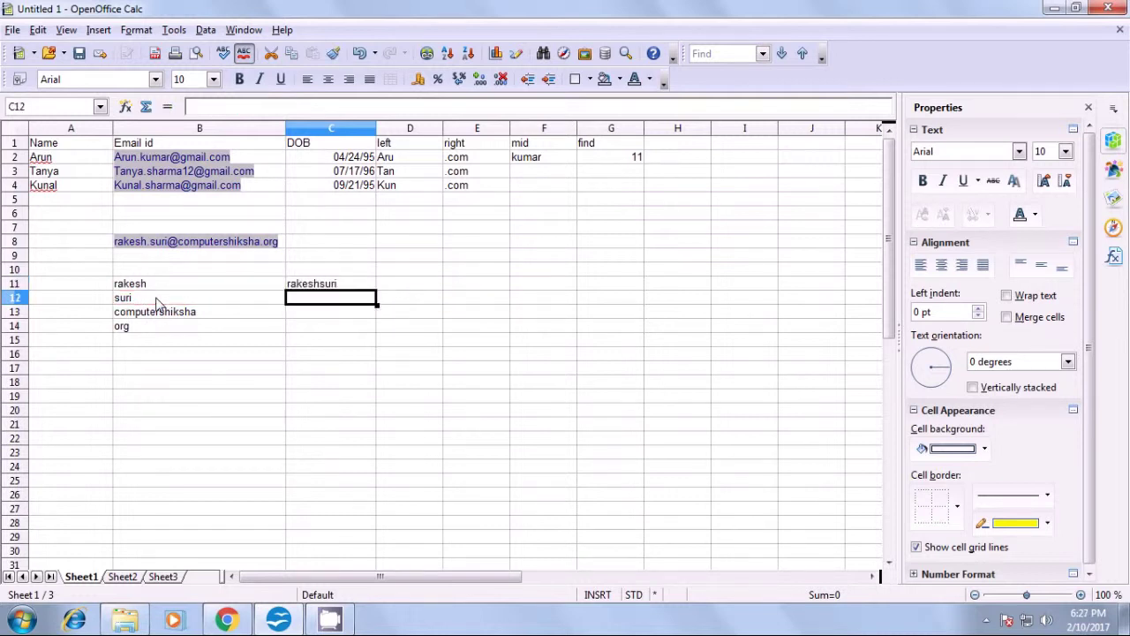
{"action": "left_click", "coordinate": [306, 286]}
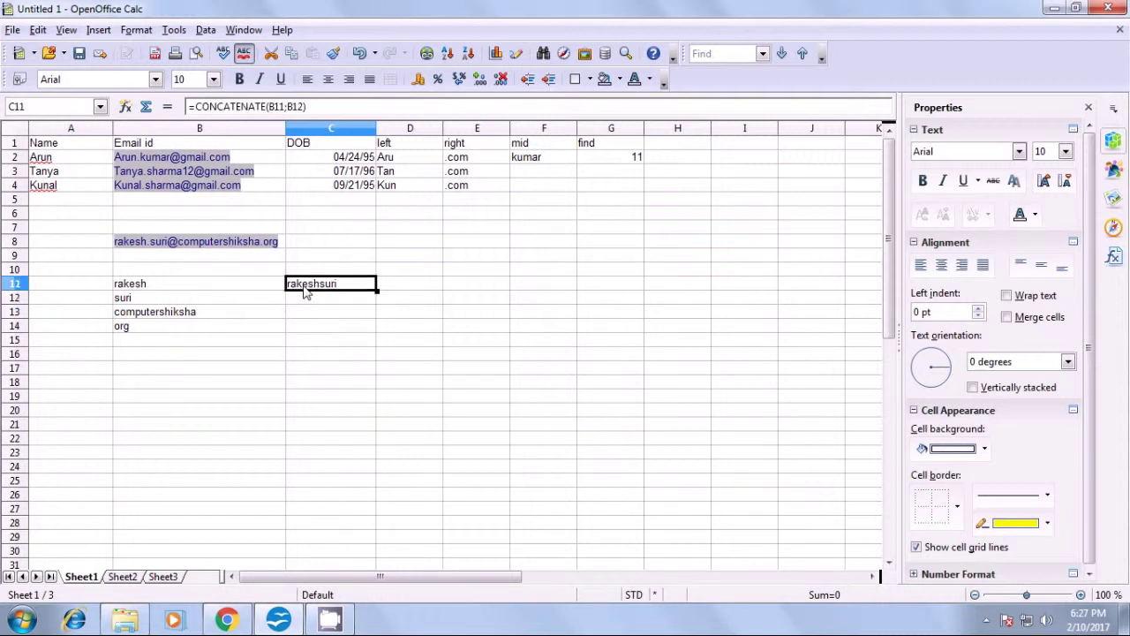
{"action": "left_click", "coordinate": [323, 313]}
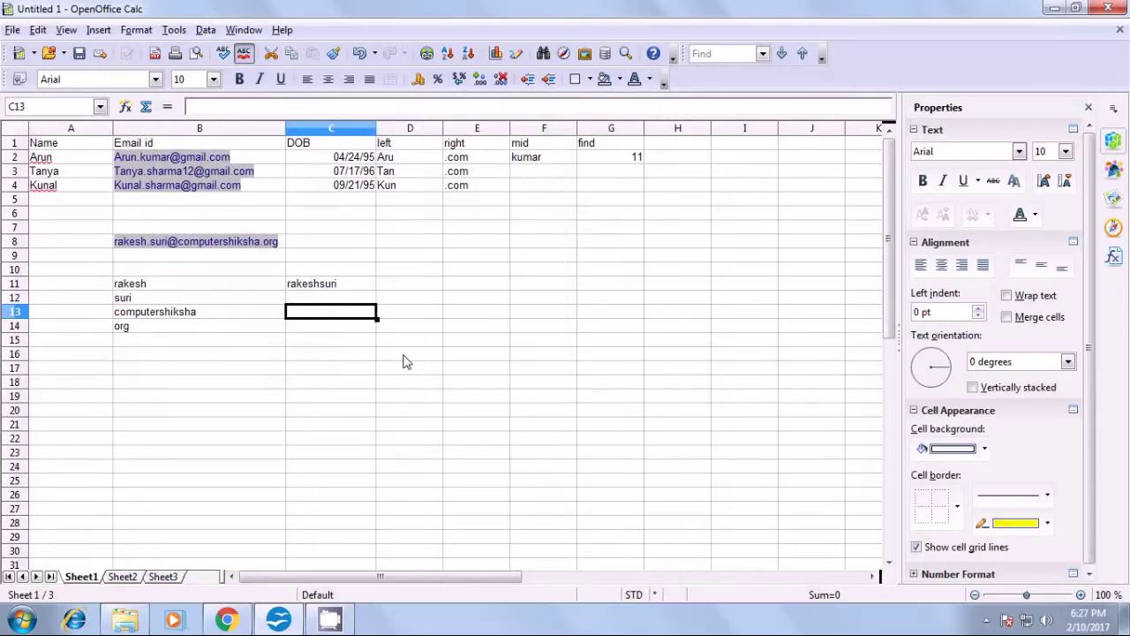
{"action": "left_click", "coordinate": [398, 353]}
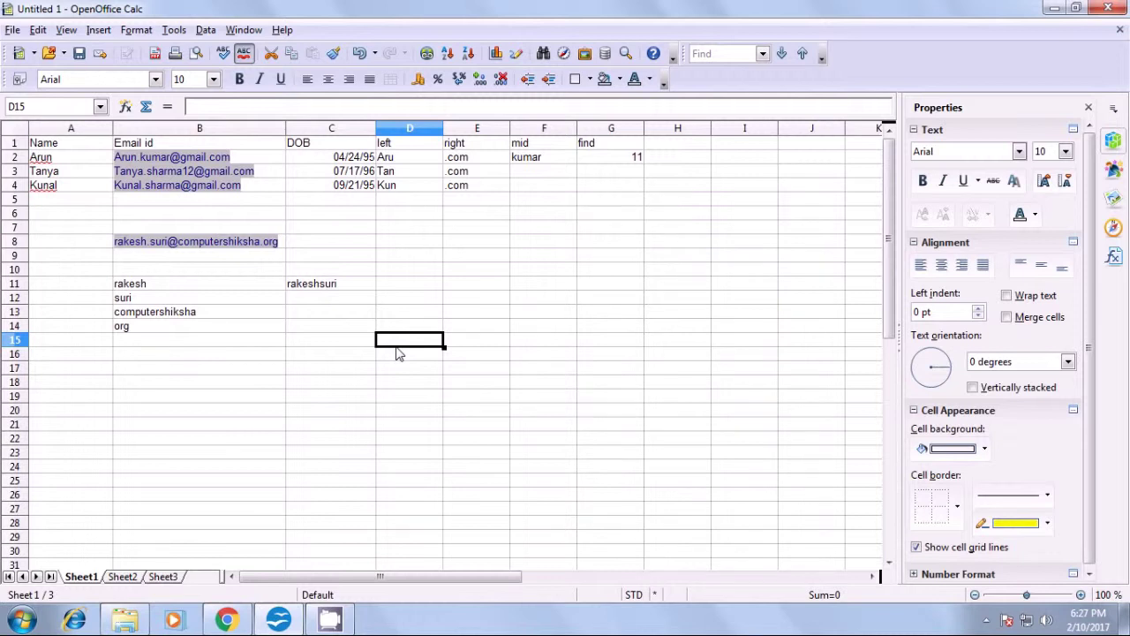
- Start an entry in C13, then erase it
{"action": "left_click", "coordinate": [332, 321]}
{"action": "type", "text": "="}
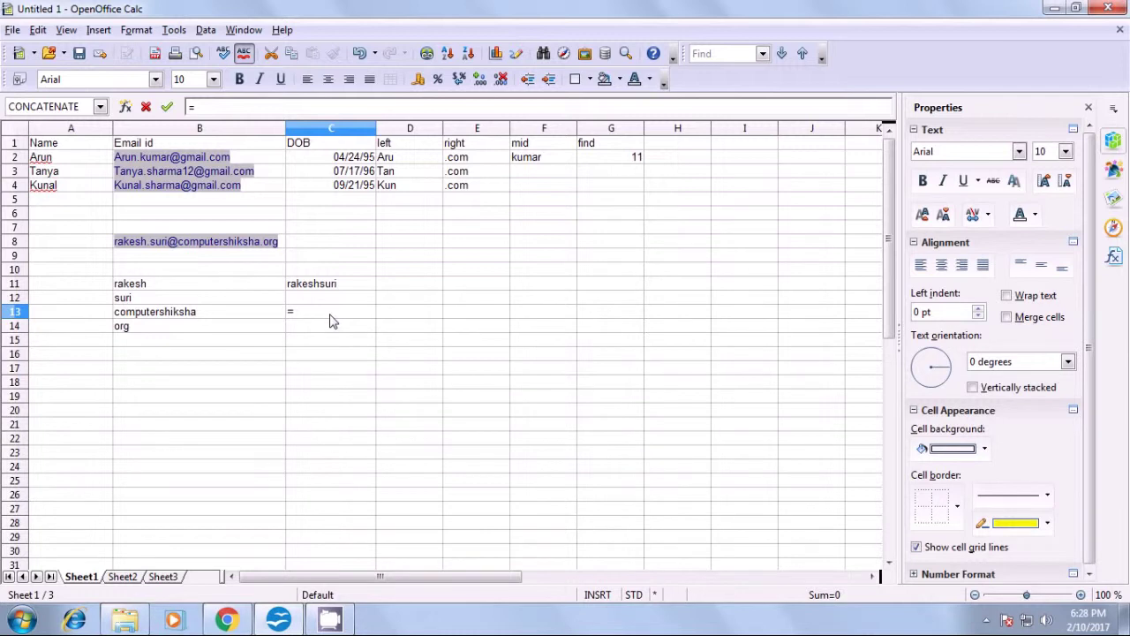
{"action": "key", "text": "BackSpace"}
- Type the word 'raam' into B16, correcting the spelling
{"action": "left_click", "coordinate": [150, 355]}
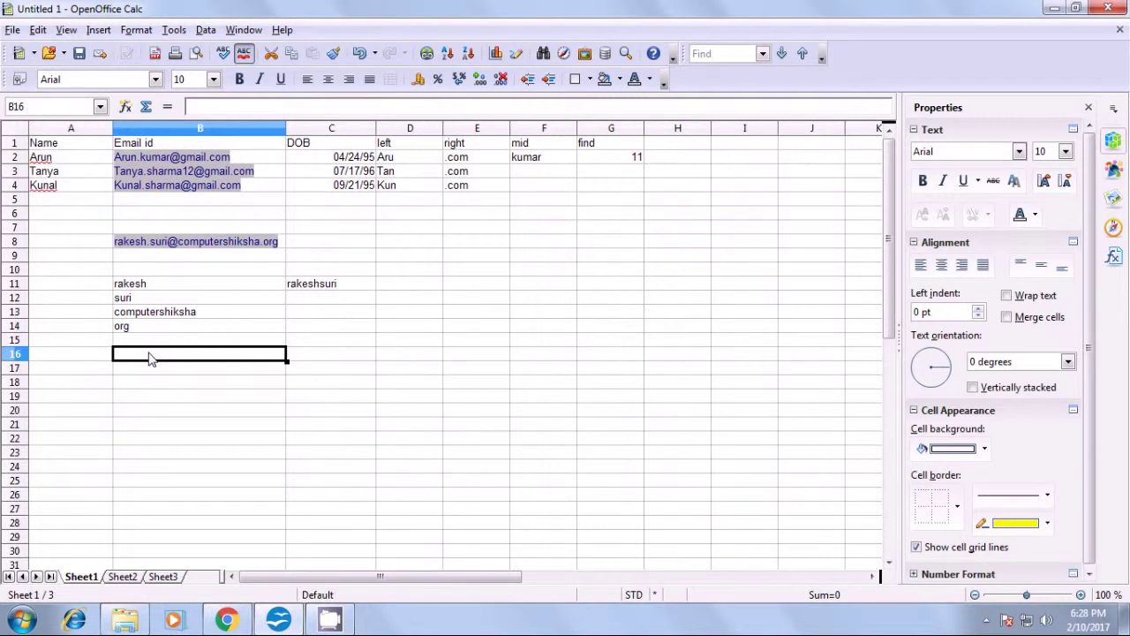
{"action": "type", "text": "ram"}
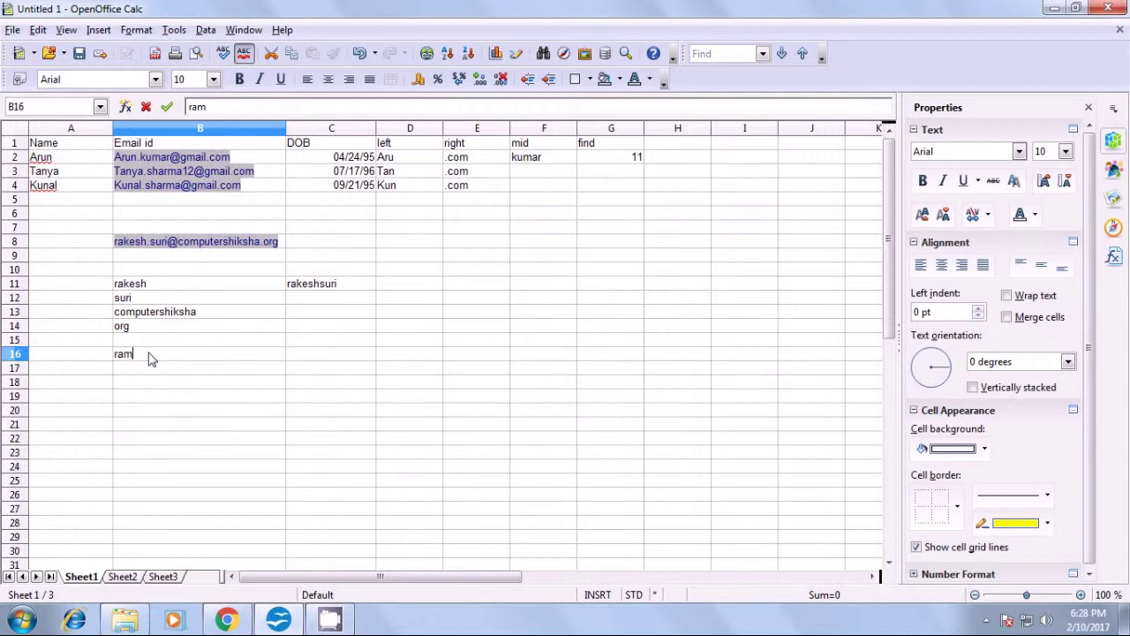
{"action": "key", "text": "BackSpace"}
{"action": "type", "text": "am"}
{"action": "left_click", "coordinate": [212, 397]}
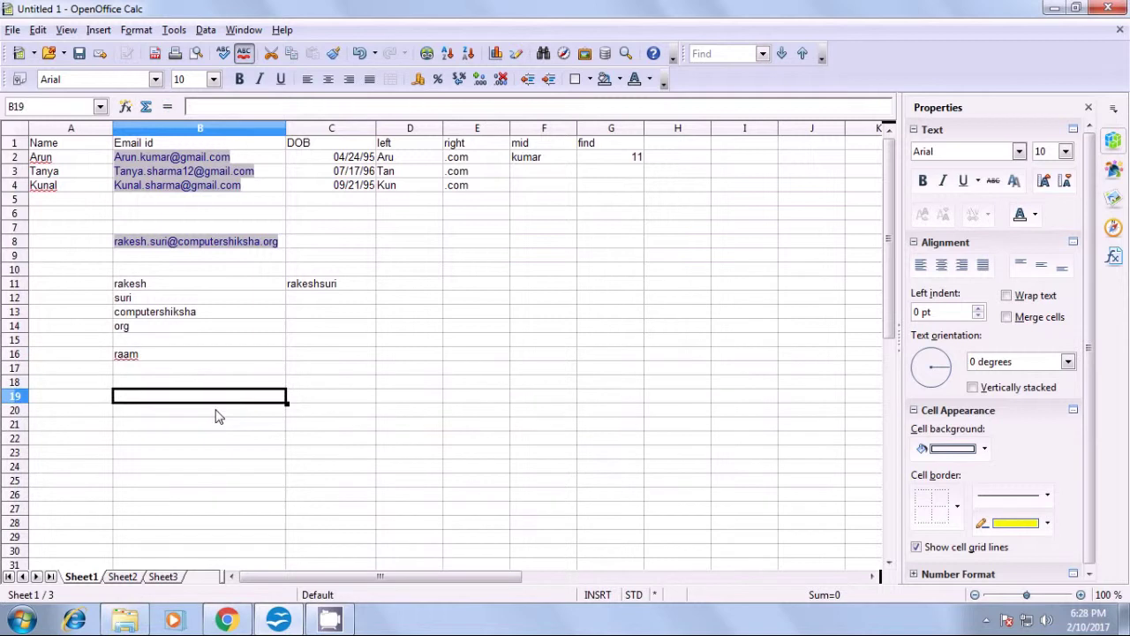
{"action": "left_click", "coordinate": [308, 358]}
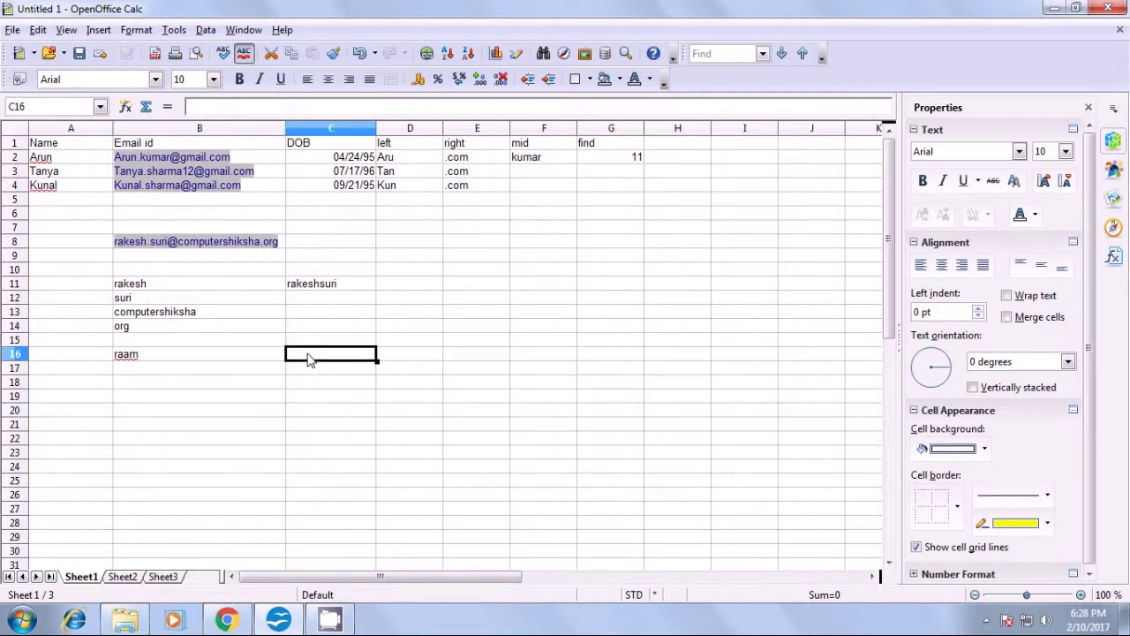
- Enter =substitute(B16;"raam";"ama";1) in C16 and confirm it returns 'ama'
{"action": "type", "text": "="}
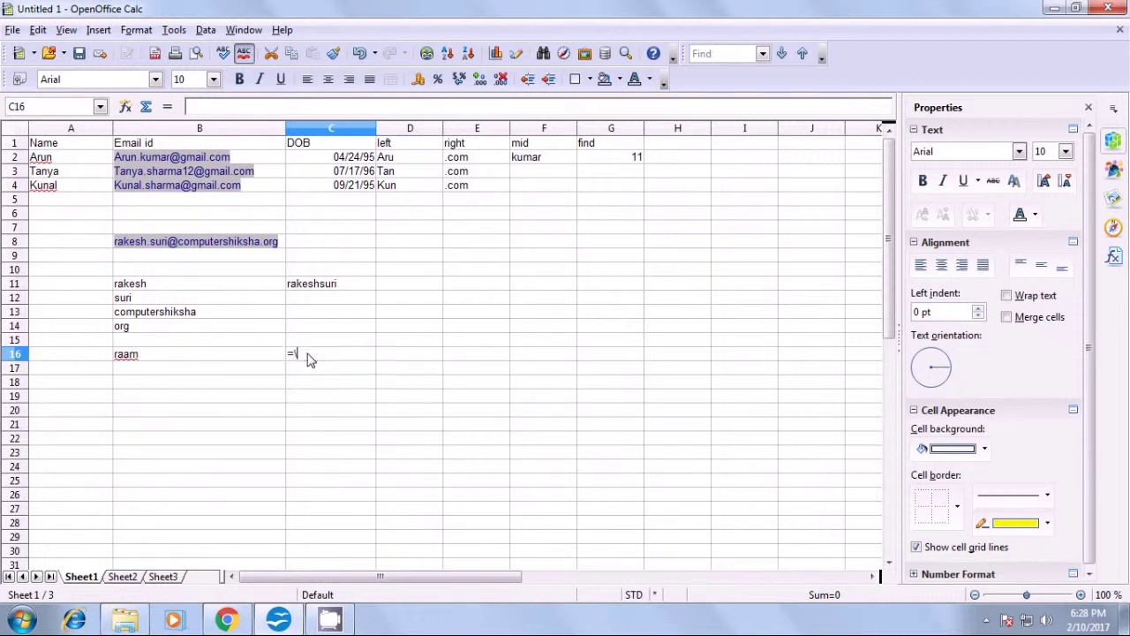
{"action": "type", "text": "subs"}
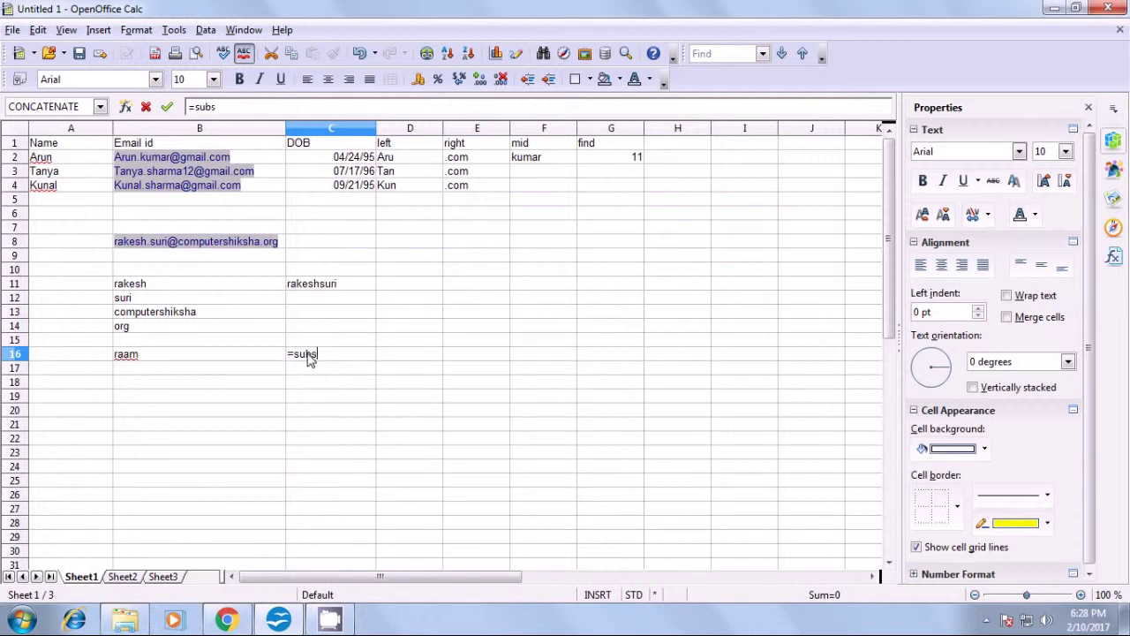
{"action": "type", "text": "titute("}
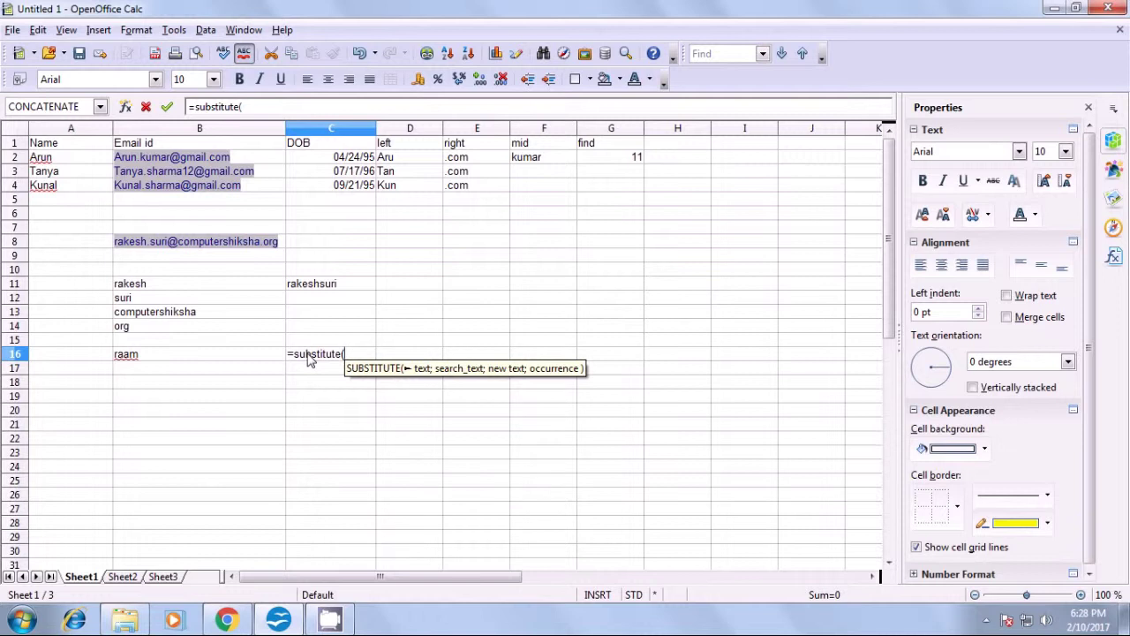
{"action": "left_click", "coordinate": [180, 355]}
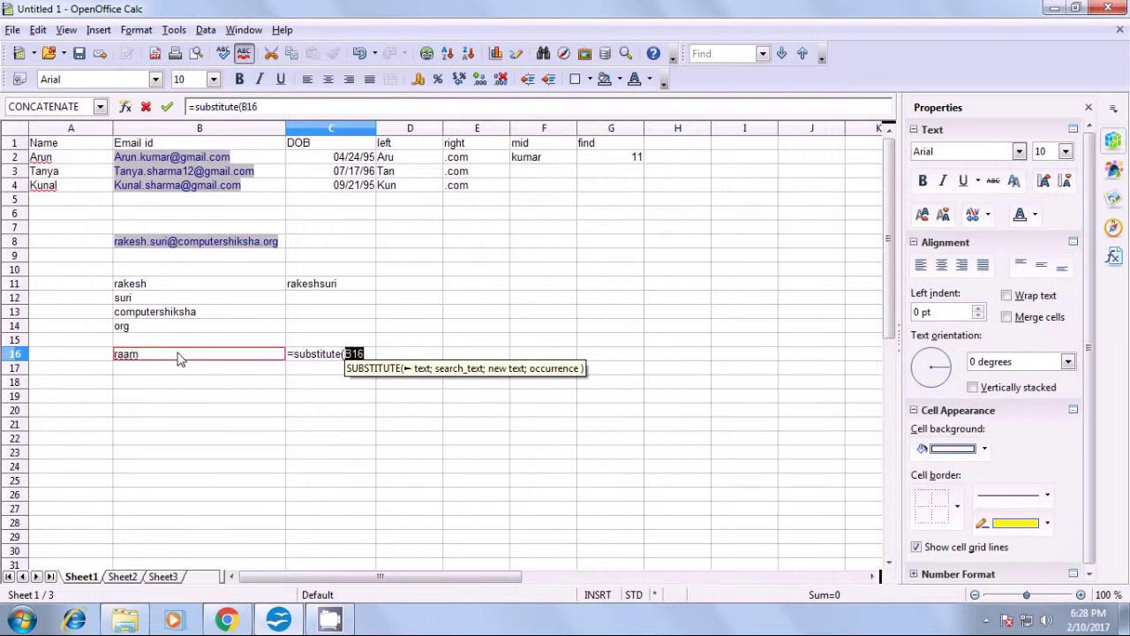
{"action": "type", "text": "'"}
{"action": "key", "text": "BackSpace"}
{"action": "type", "text": ";\""}
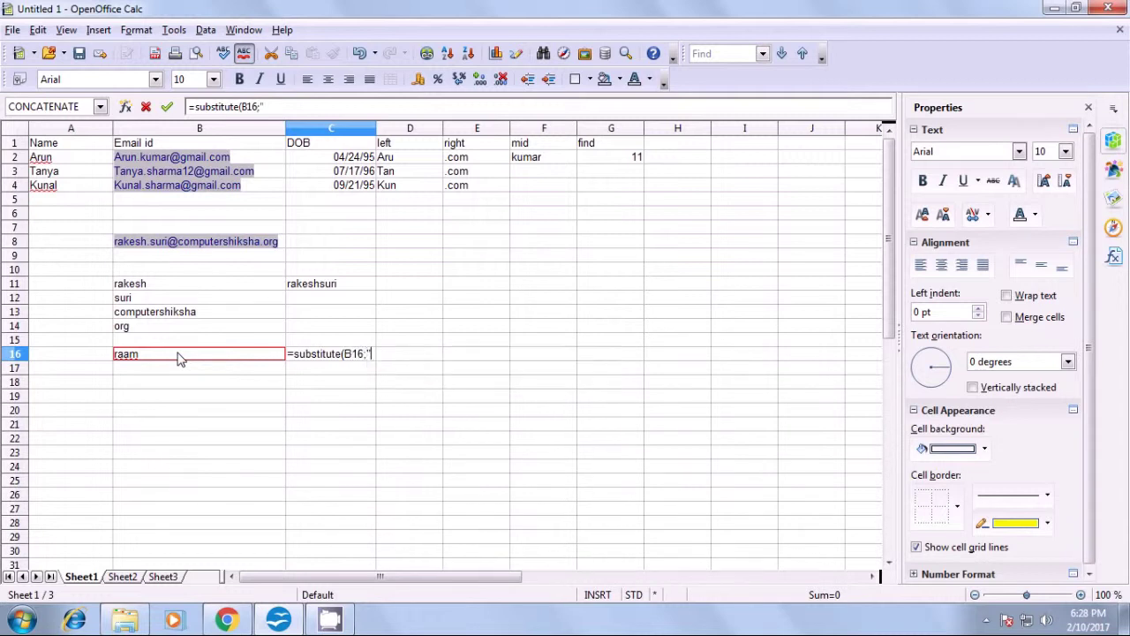
{"action": "type", "text": "raam\""}
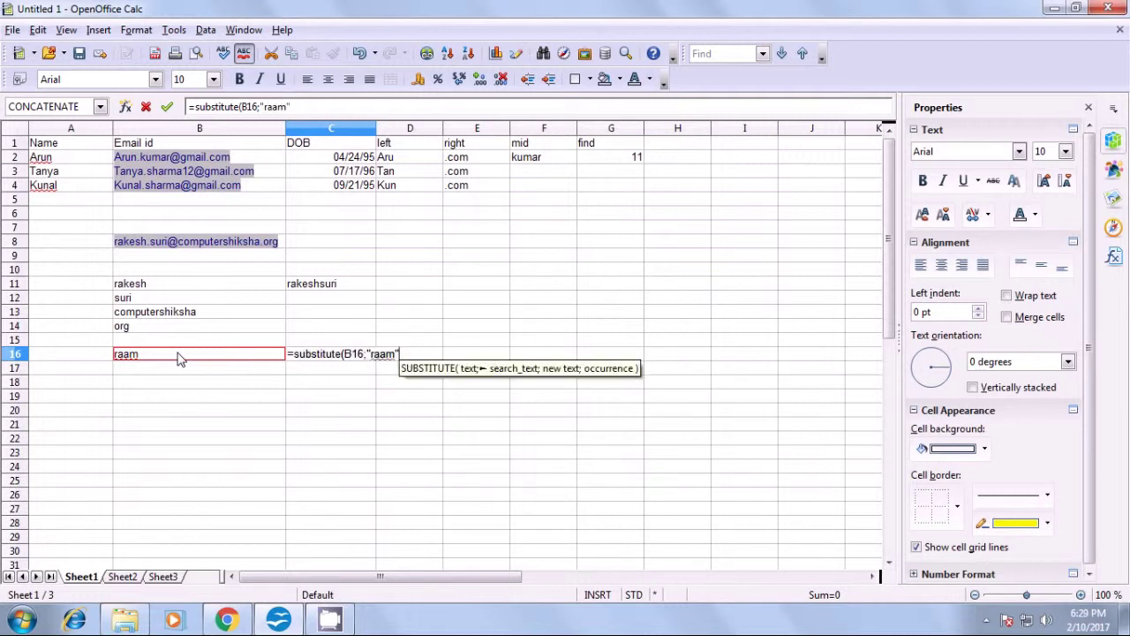
{"action": "type", "text": ";"}
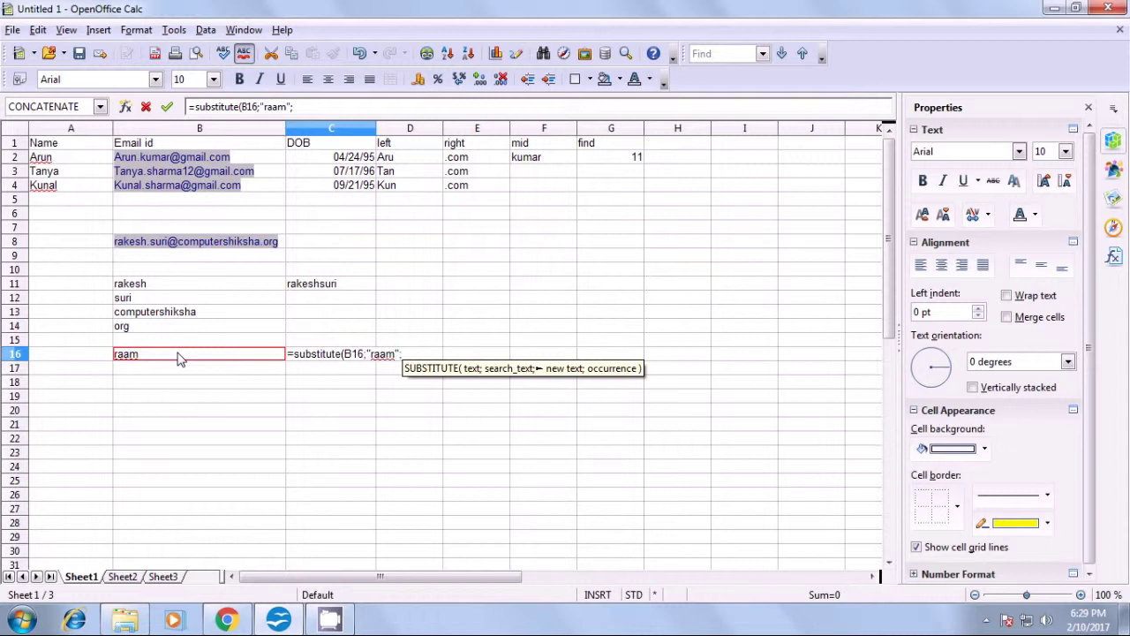
{"action": "type", "text": "\""}
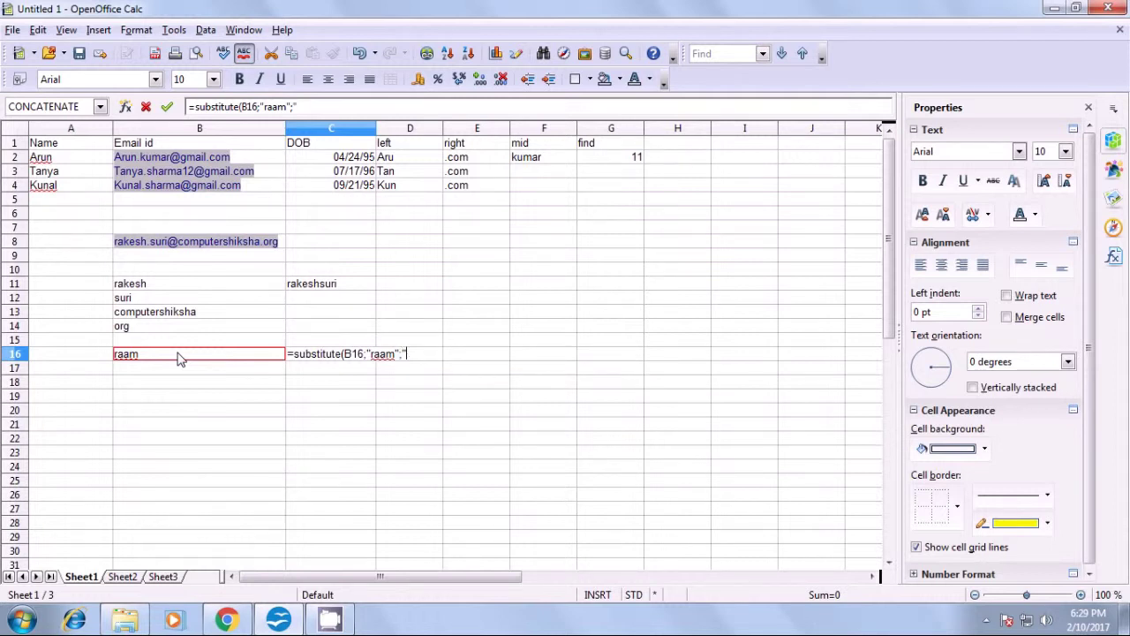
{"action": "type", "text": "ama\""}
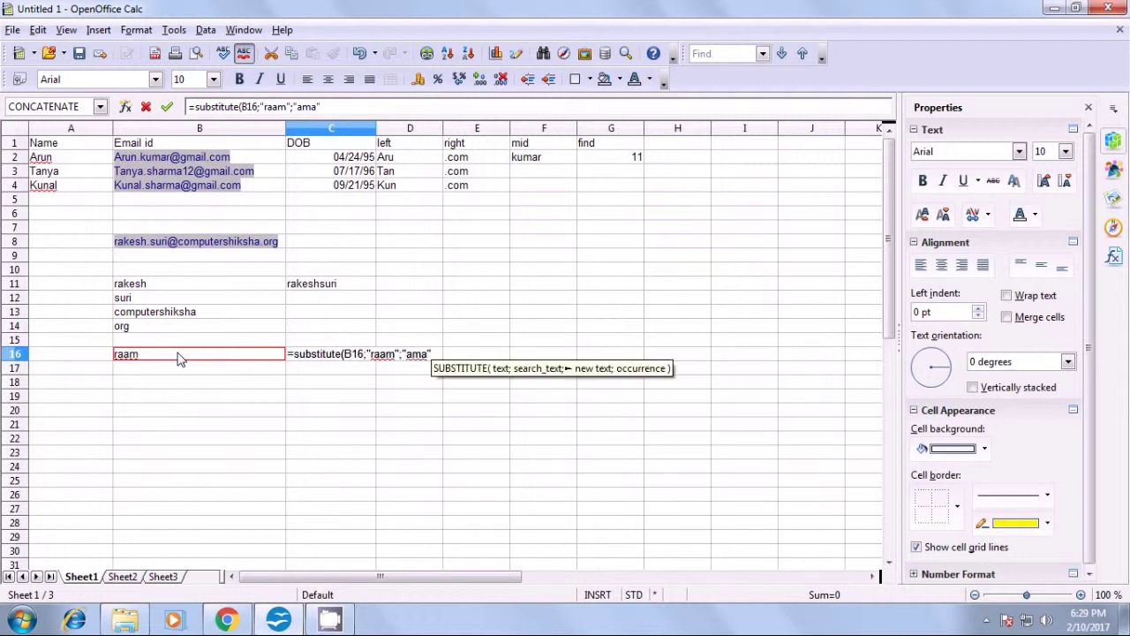
{"action": "type", "text": ";"}
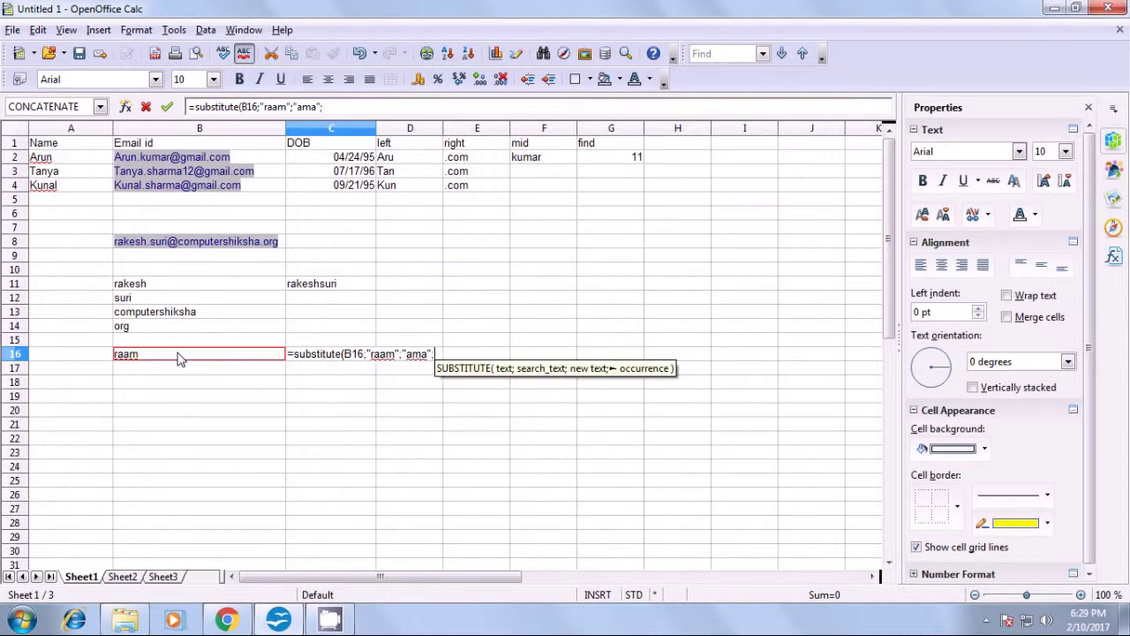
{"action": "type", "text": "1)"}
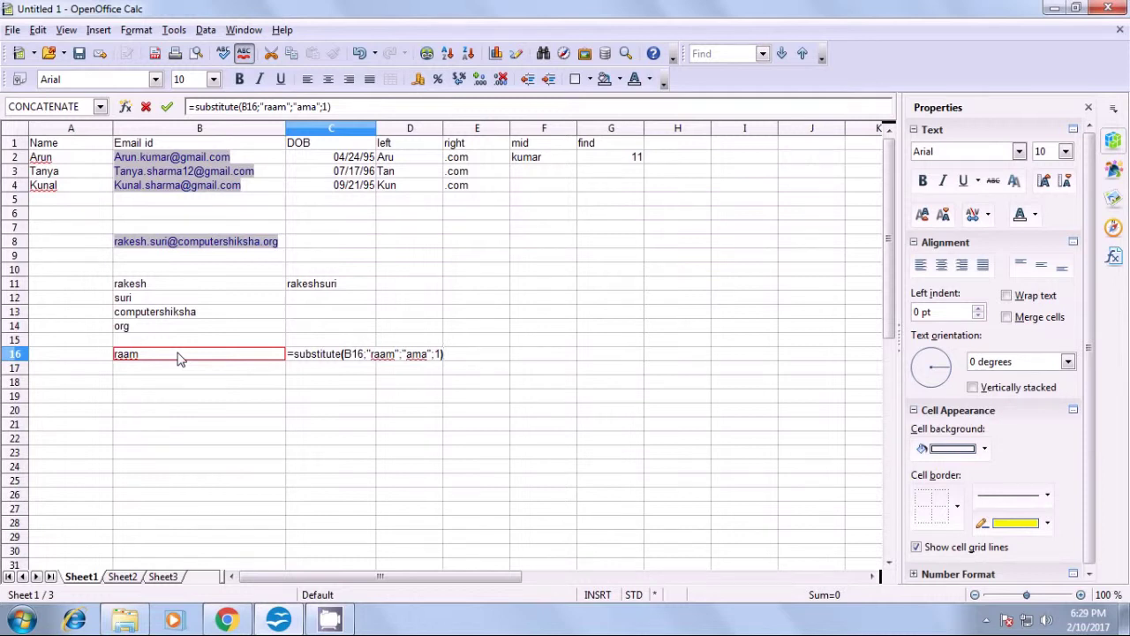
{"action": "key", "text": "Return"}
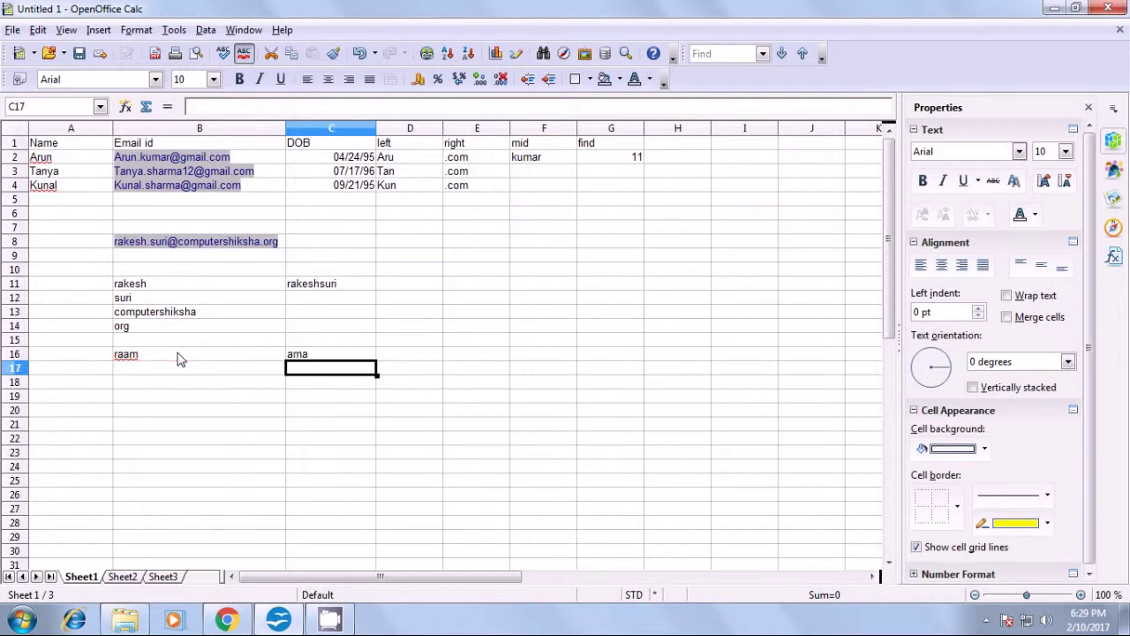
{"action": "left_click", "coordinate": [301, 357]}
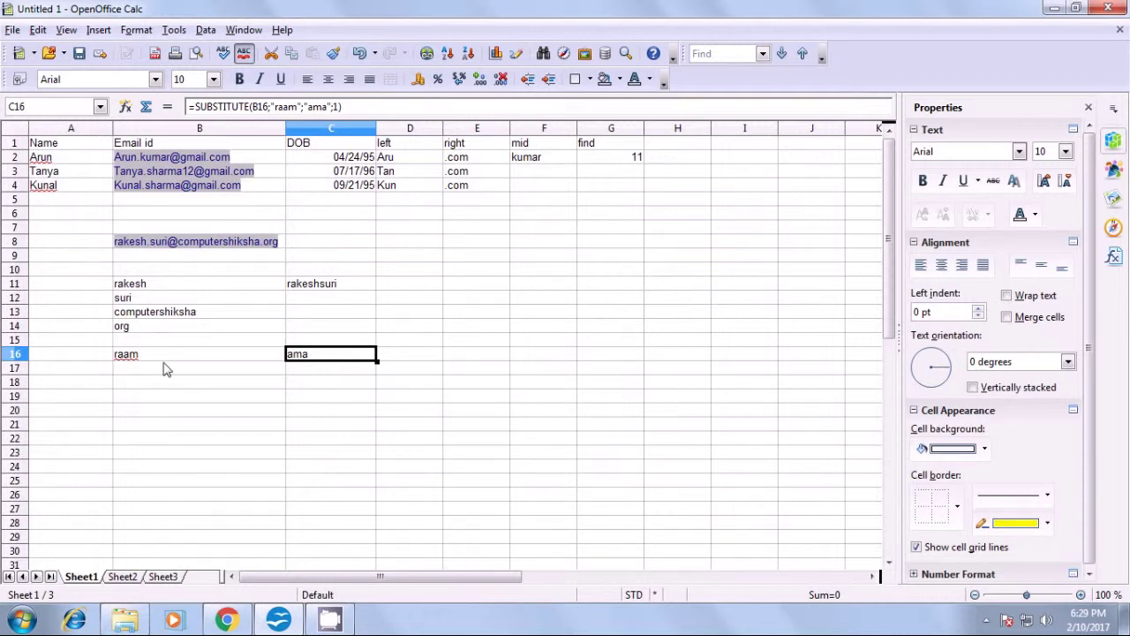
{"action": "left_click", "coordinate": [313, 373]}
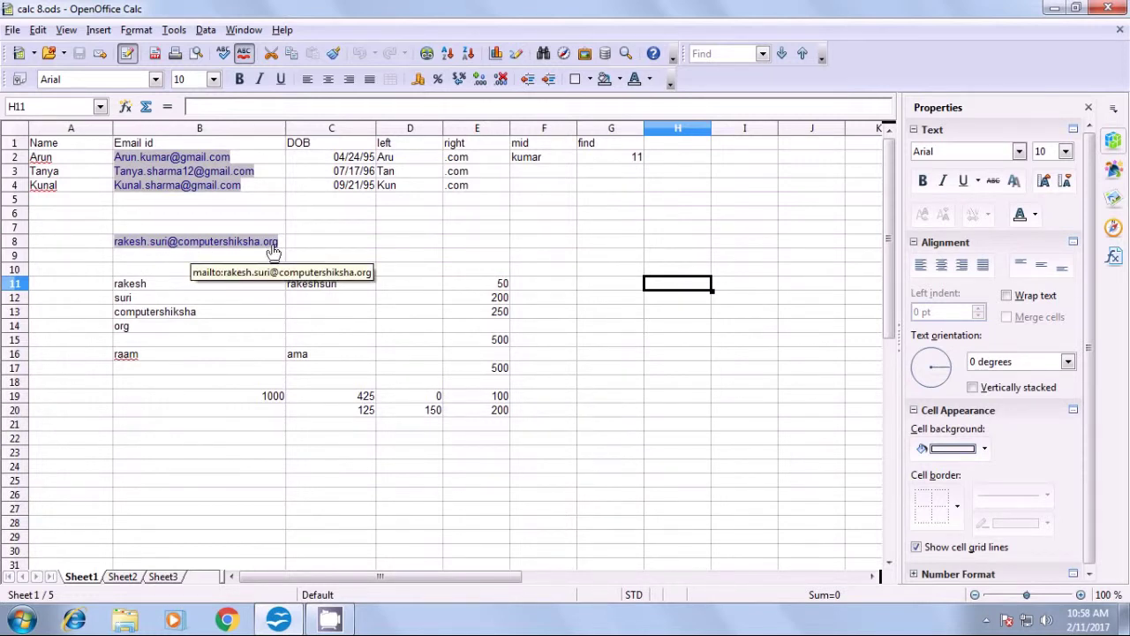
- Select D8, then F11 in the calc 8.ods workbook
{"action": "left_click", "coordinate": [399, 248]}
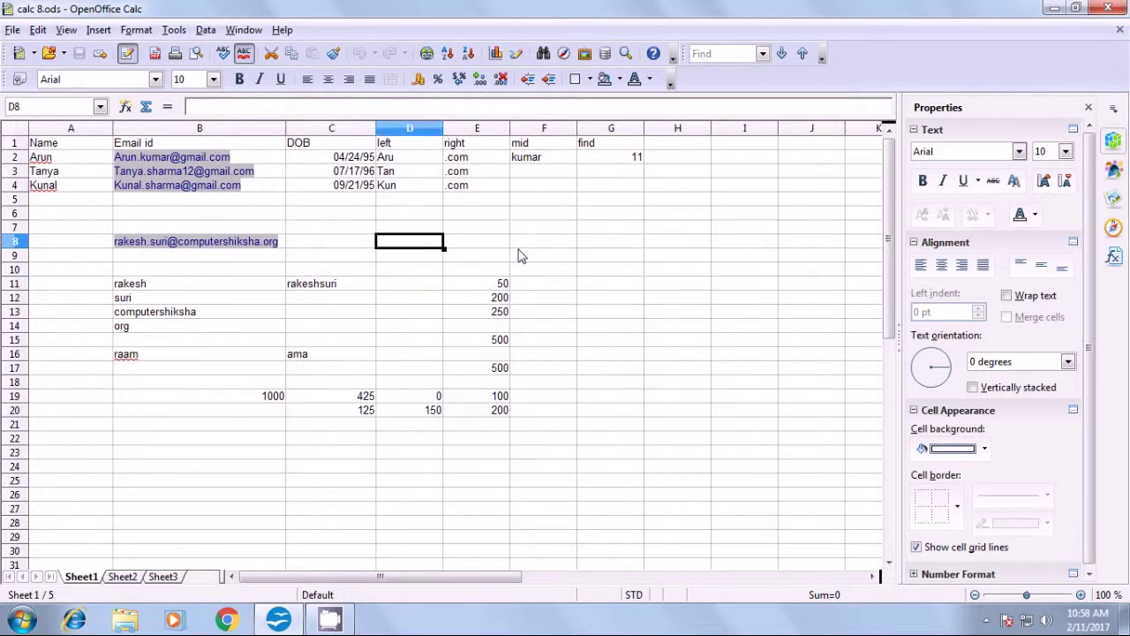
{"action": "left_click", "coordinate": [552, 291]}
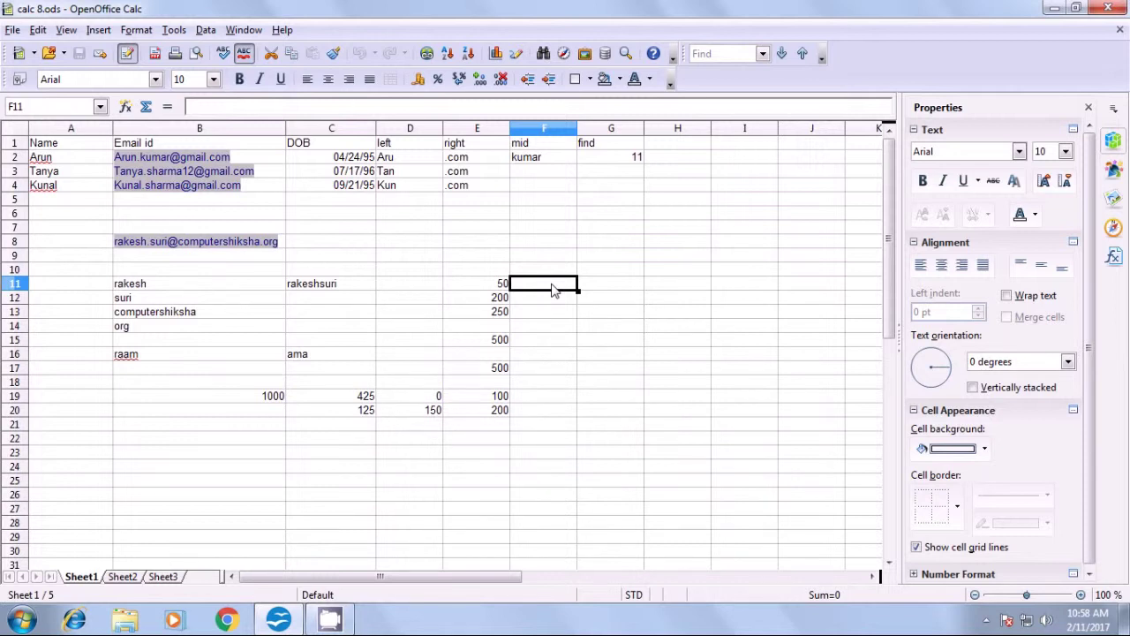
- Label F11 'len' and enter =len(B8) in F12, which returns 31
{"action": "type", "text": "len"}
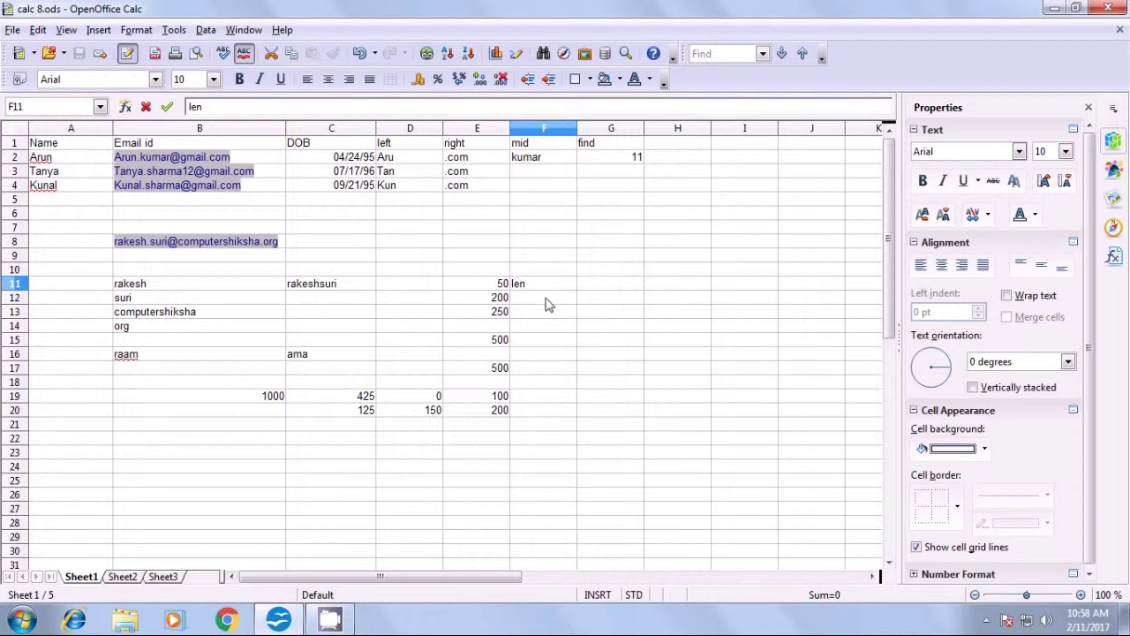
{"action": "left_click", "coordinate": [546, 303]}
{"action": "type", "text": "=len"}
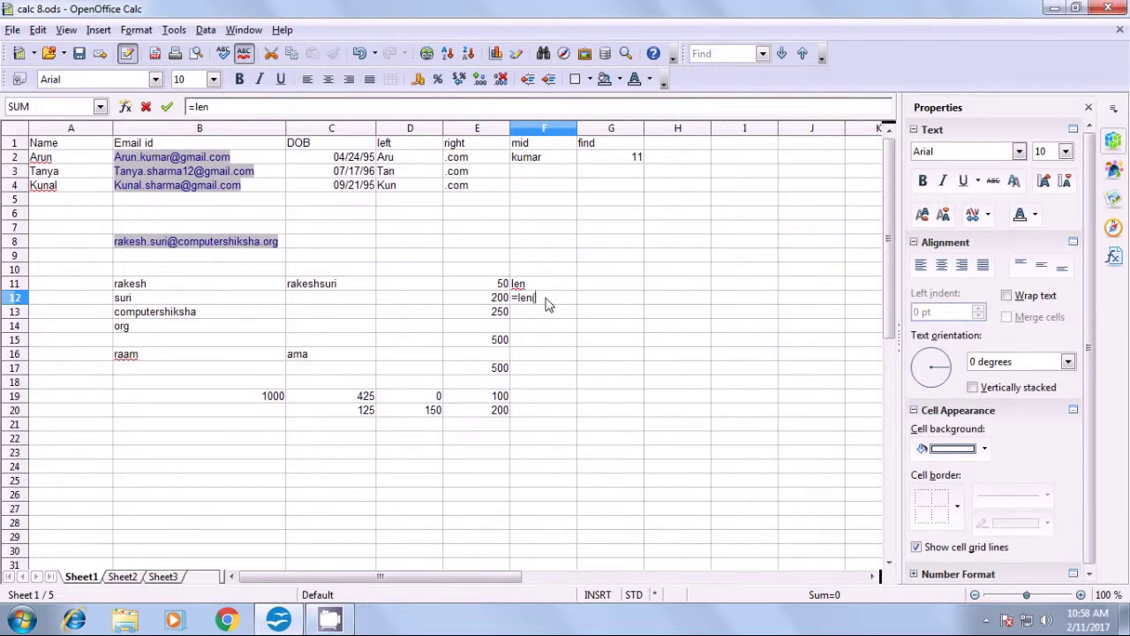
{"action": "type", "text": "("}
{"action": "left_click", "coordinate": [281, 249]}
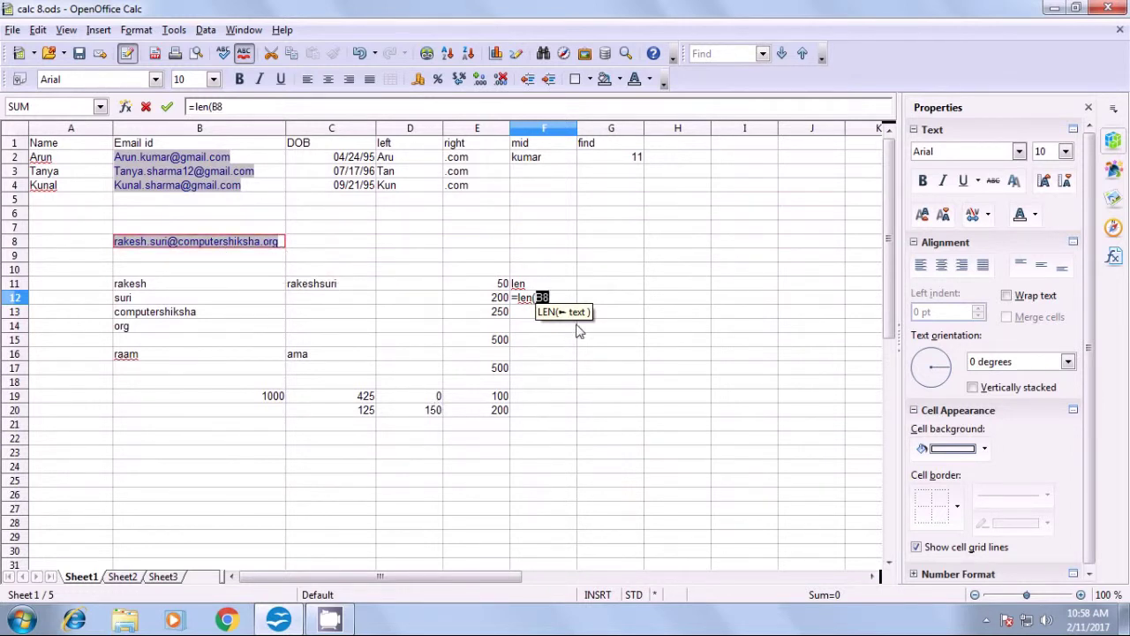
{"action": "type", "text": ")"}
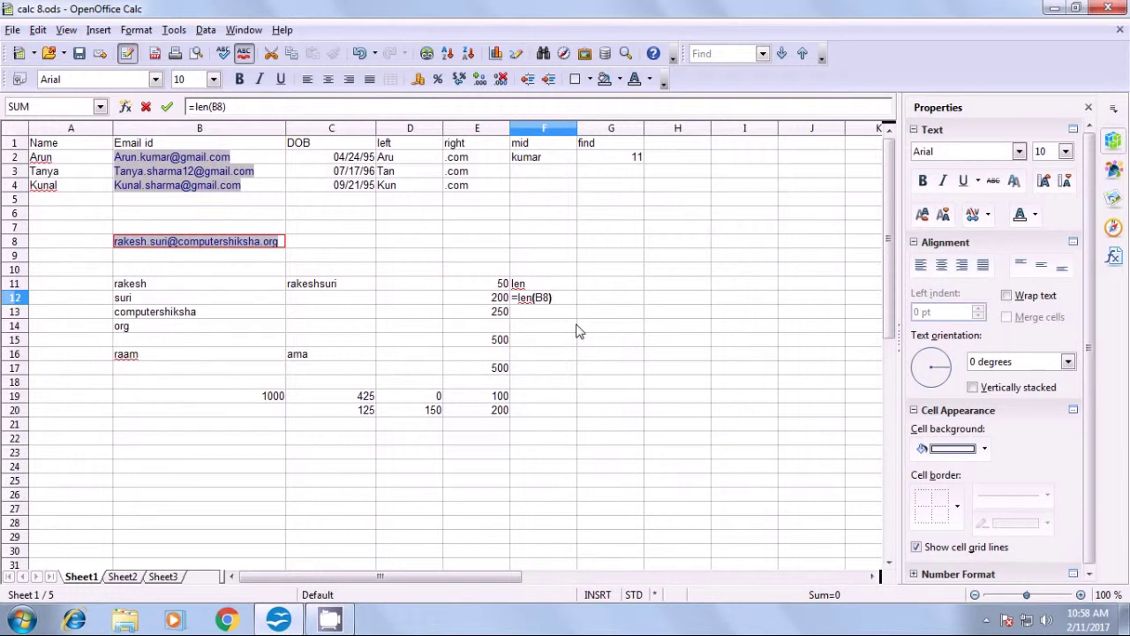
{"action": "key", "text": "Return"}
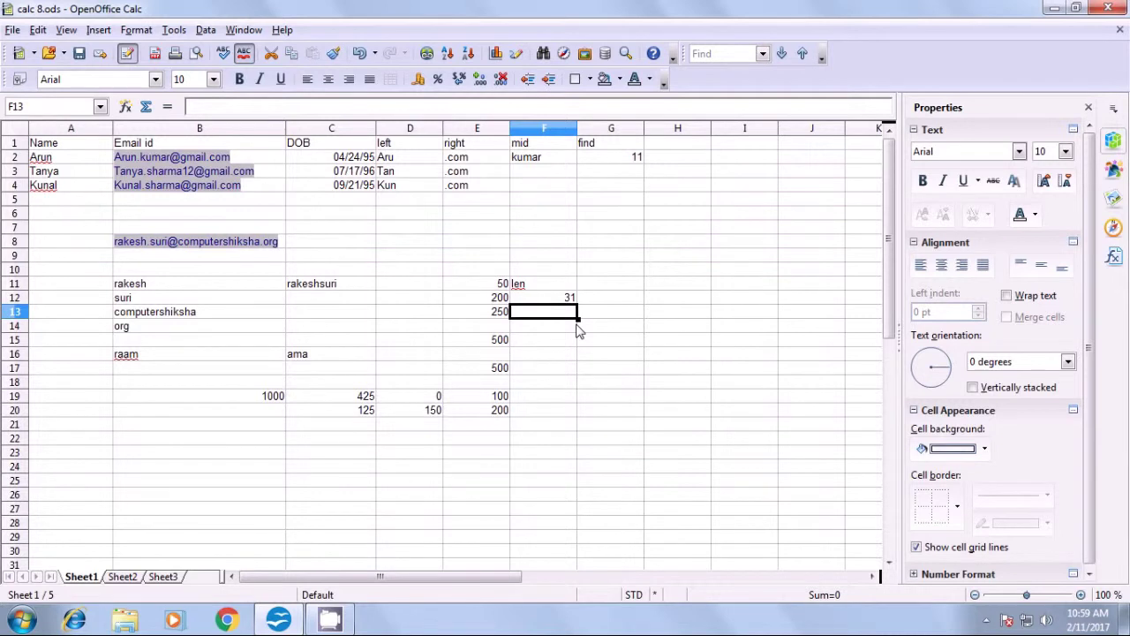
{"action": "left_click", "coordinate": [566, 300]}
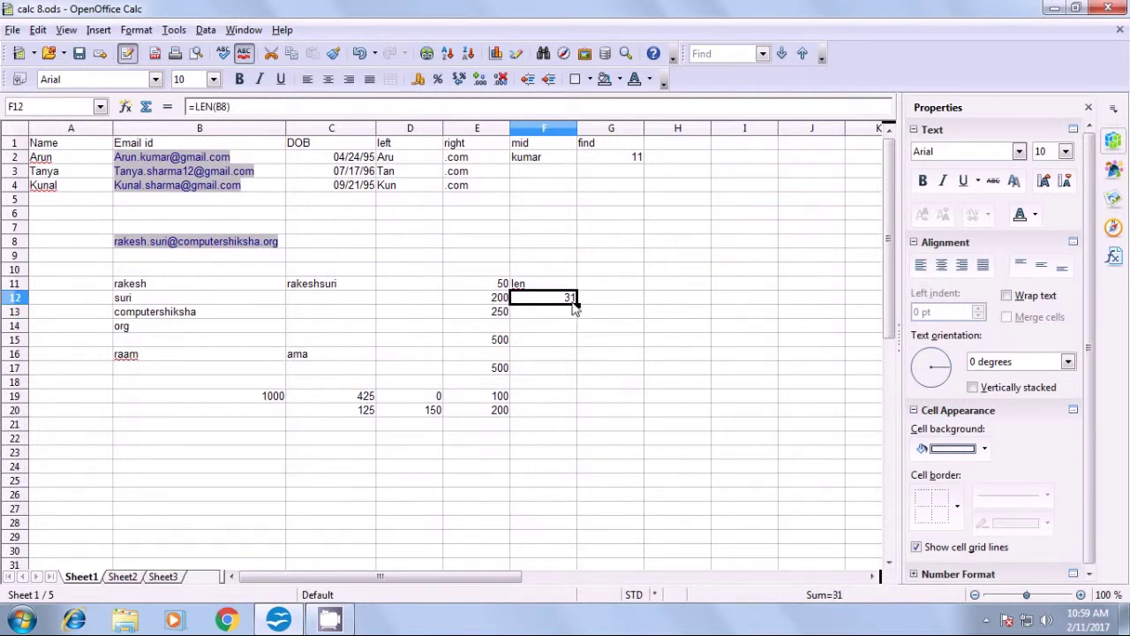
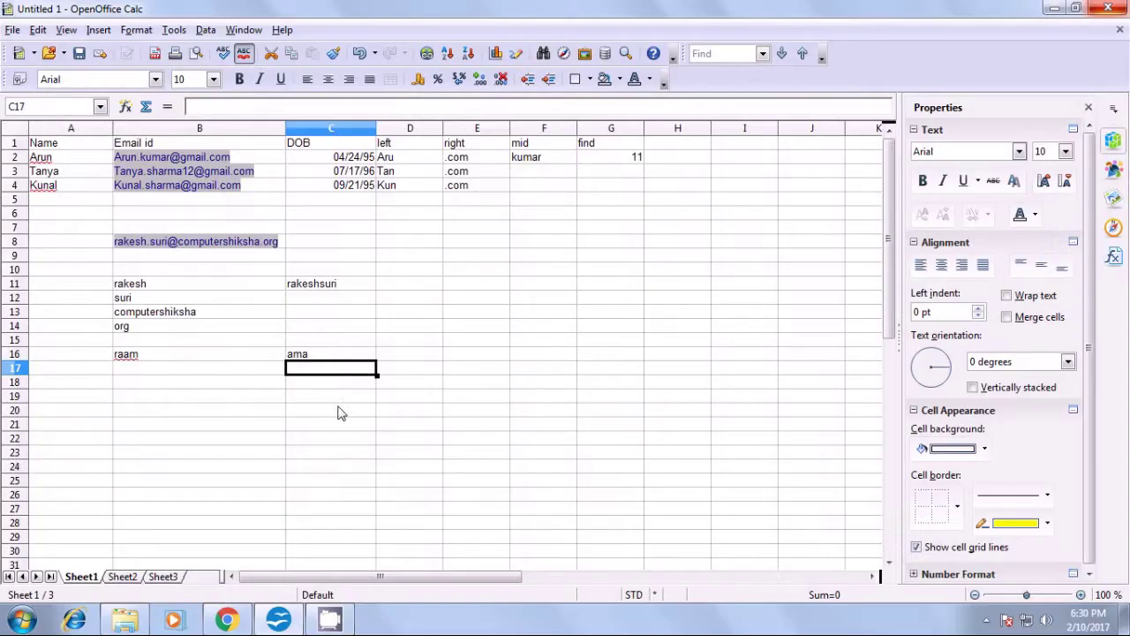
- Return from the presentation slide to the OpenOffice Calc spreadsheet
{"action": "left_click", "coordinate": [348, 452]}
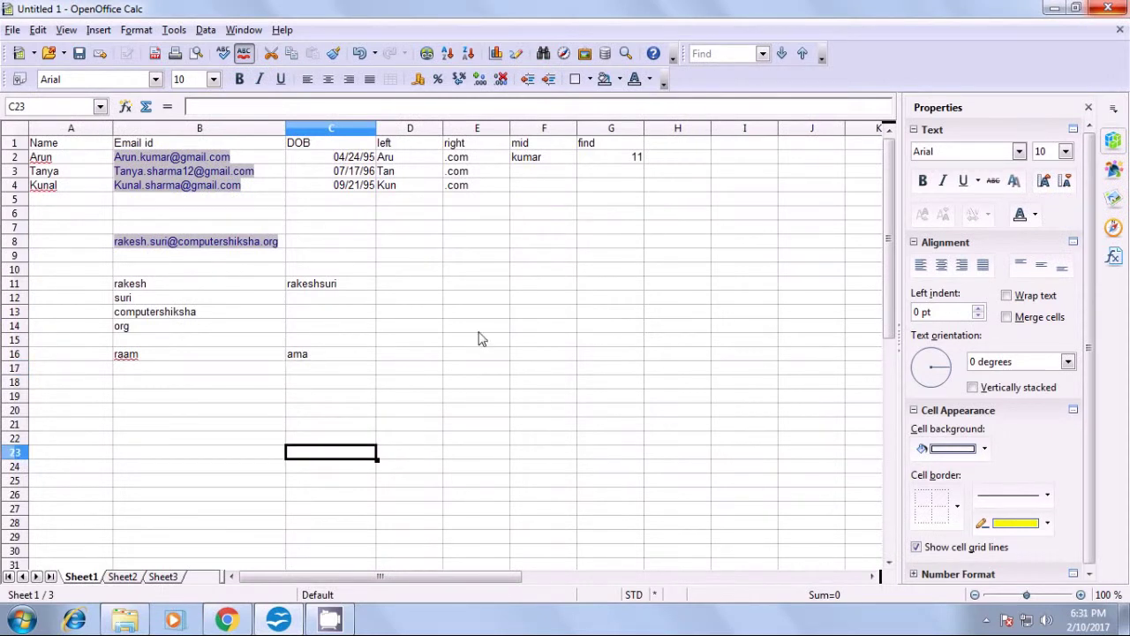
- Enter 50, 200 and 100 into E11:E13 and begin a =sum( formula in E15
{"action": "left_click", "coordinate": [477, 287]}
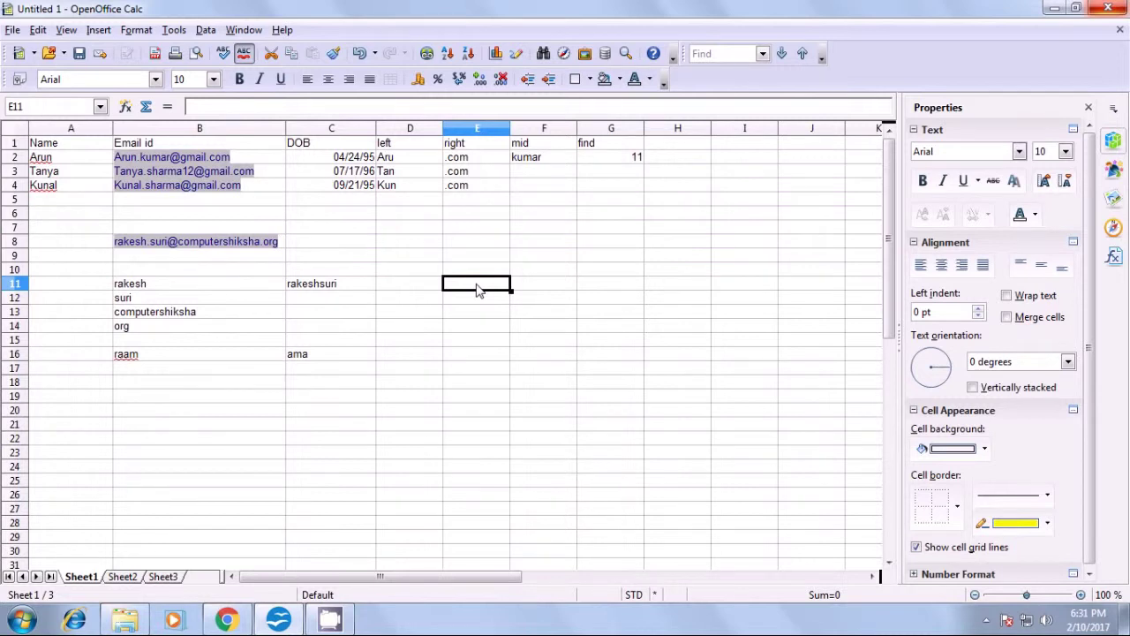
{"action": "type", "text": "50"}
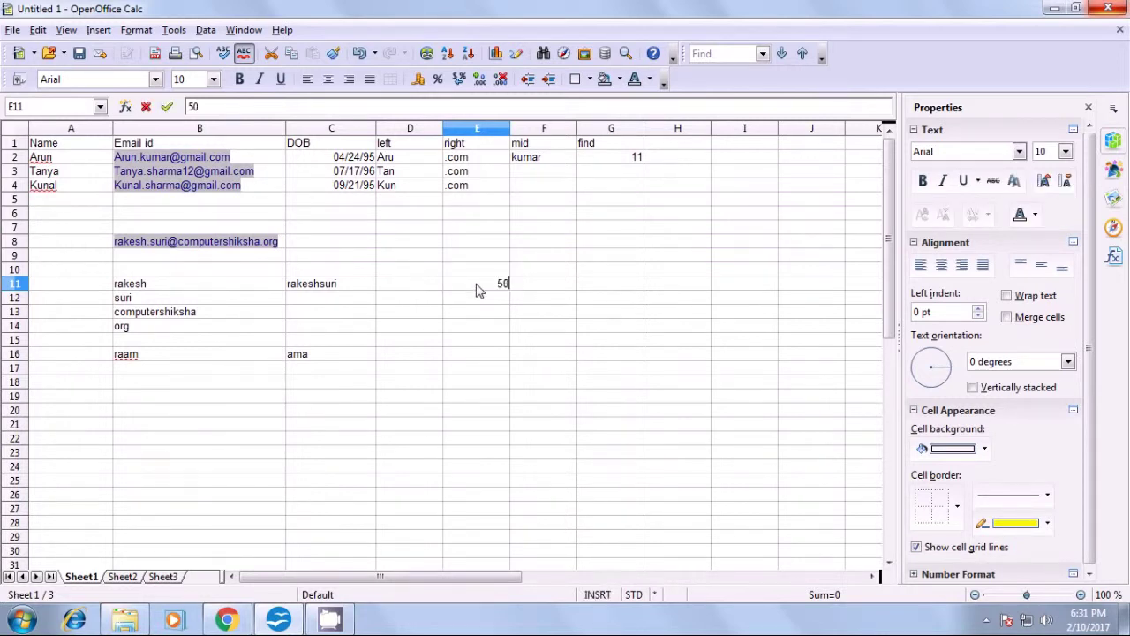
{"action": "key", "text": "Return"}
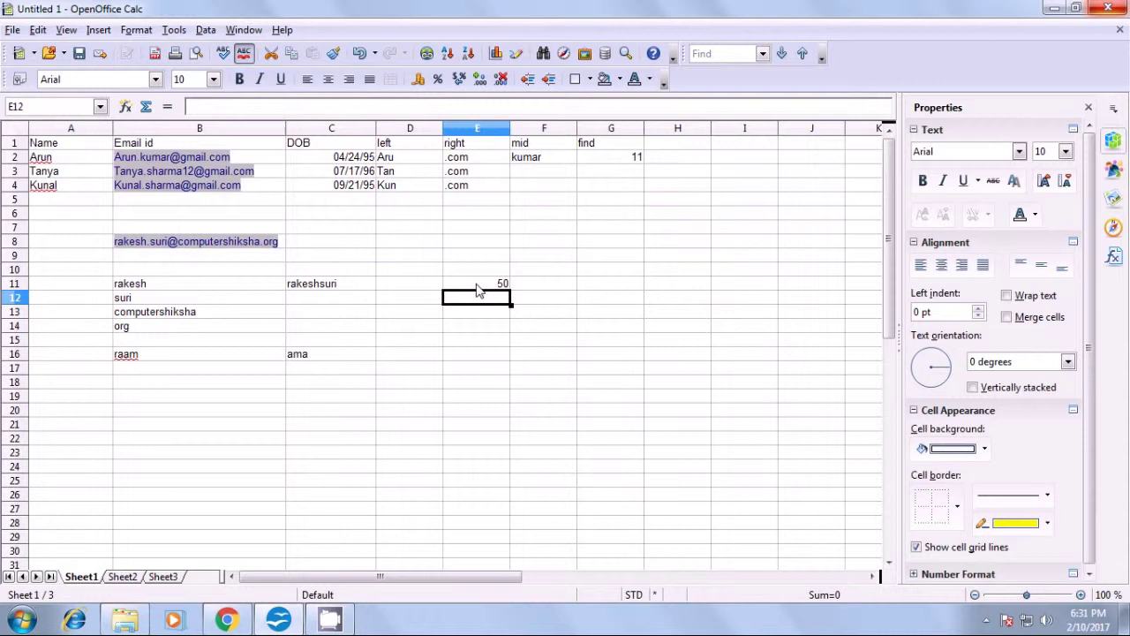
{"action": "type", "text": "200"}
{"action": "key", "text": "Return"}
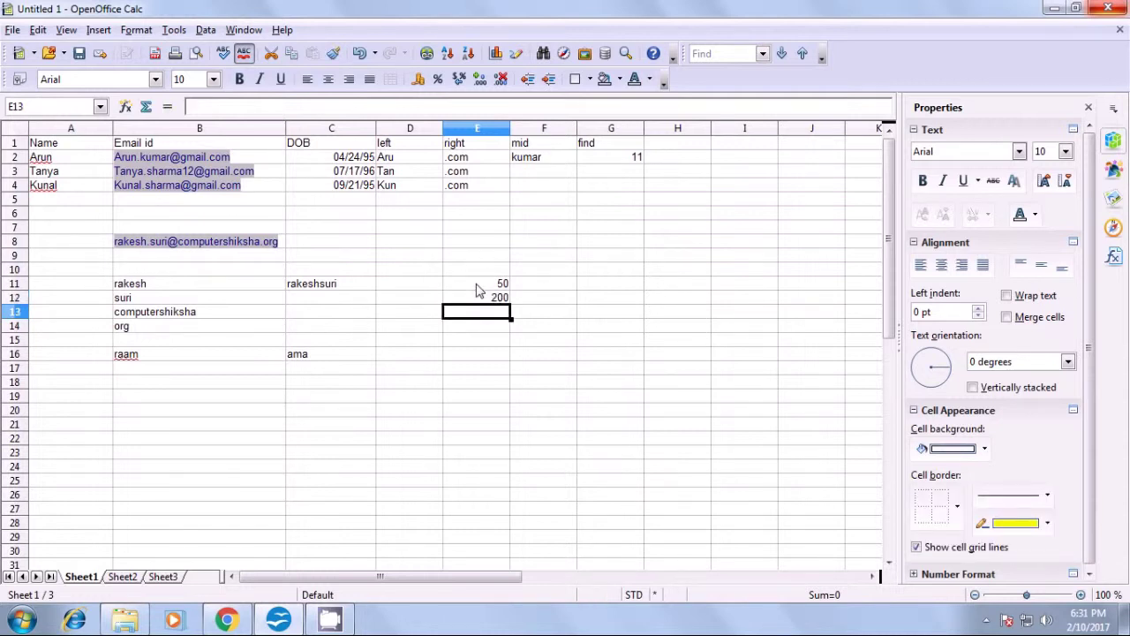
{"action": "type", "text": "100"}
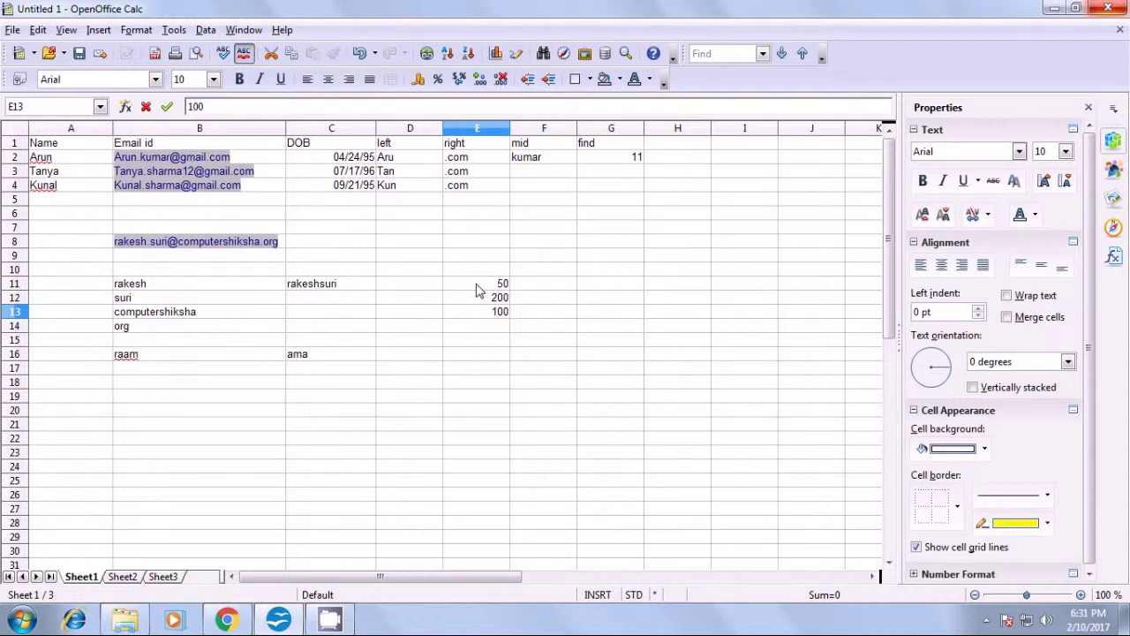
{"action": "key", "text": "Return"}
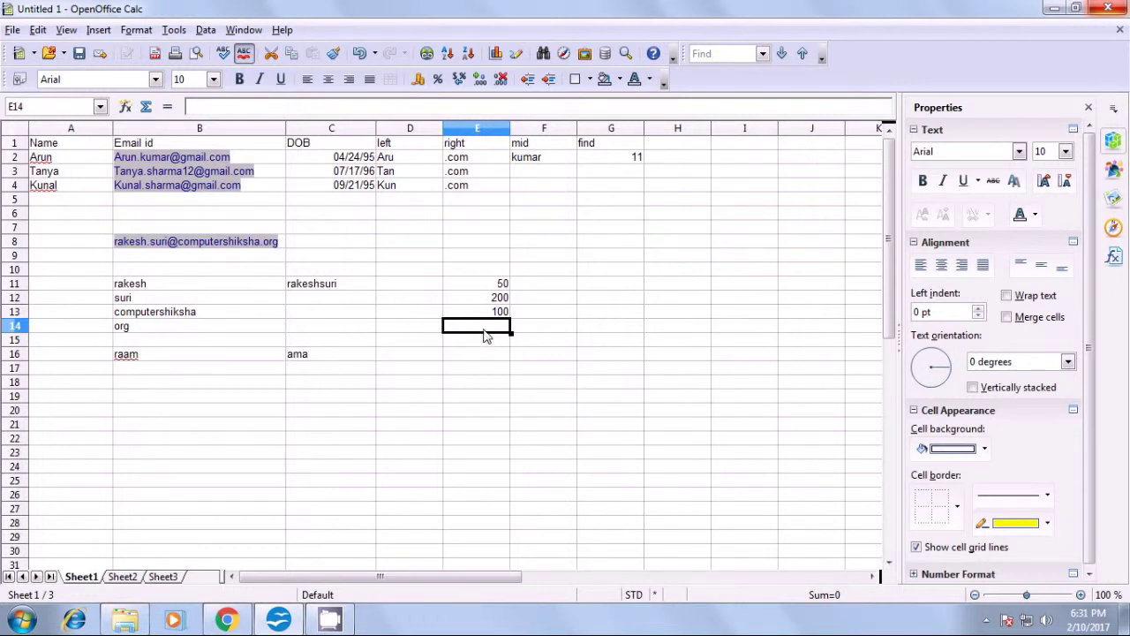
{"action": "left_click", "coordinate": [483, 344]}
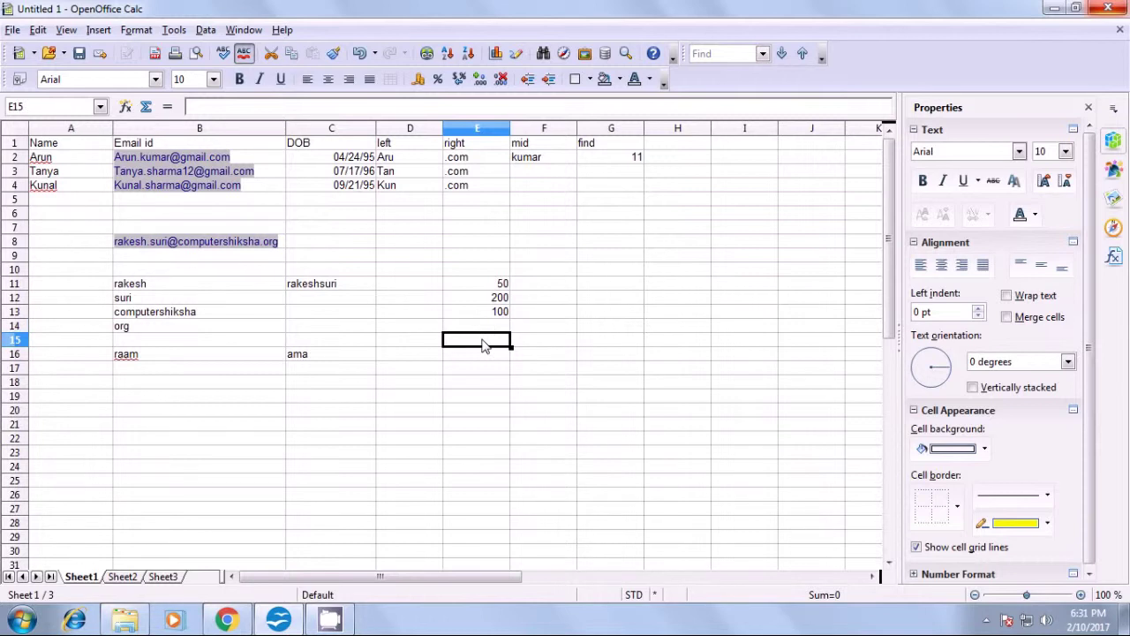
{"action": "type", "text": "=sum("}
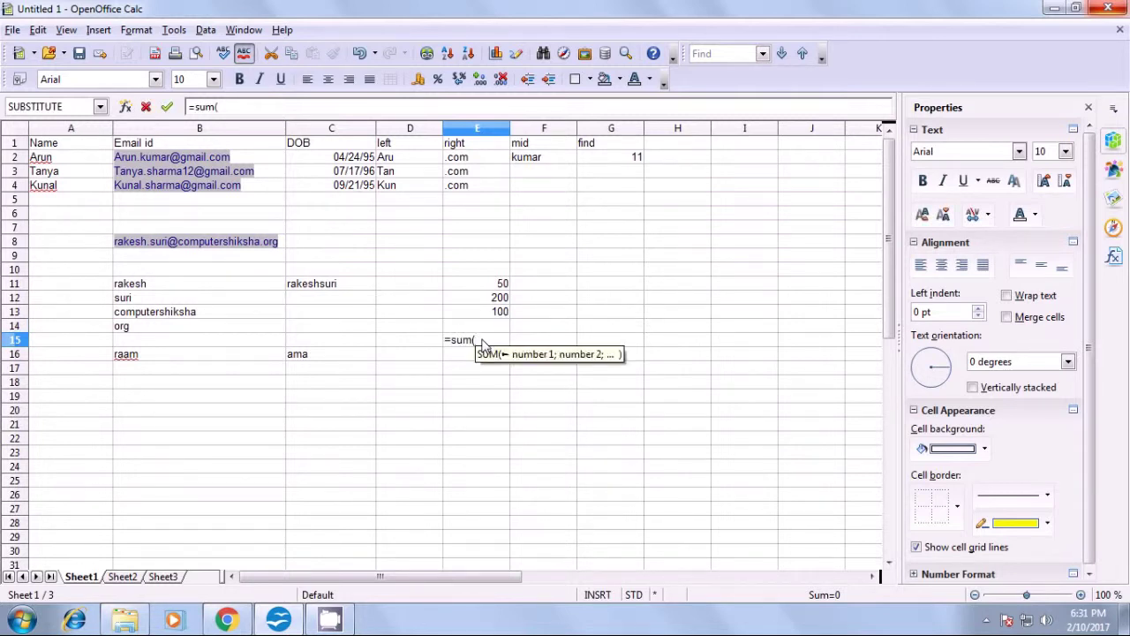
- Complete E15 as =SUM(E11:E13), giving a total of 350
{"action": "left_click_drag", "start_coordinate": [499, 283], "coordinate": [496, 318]}
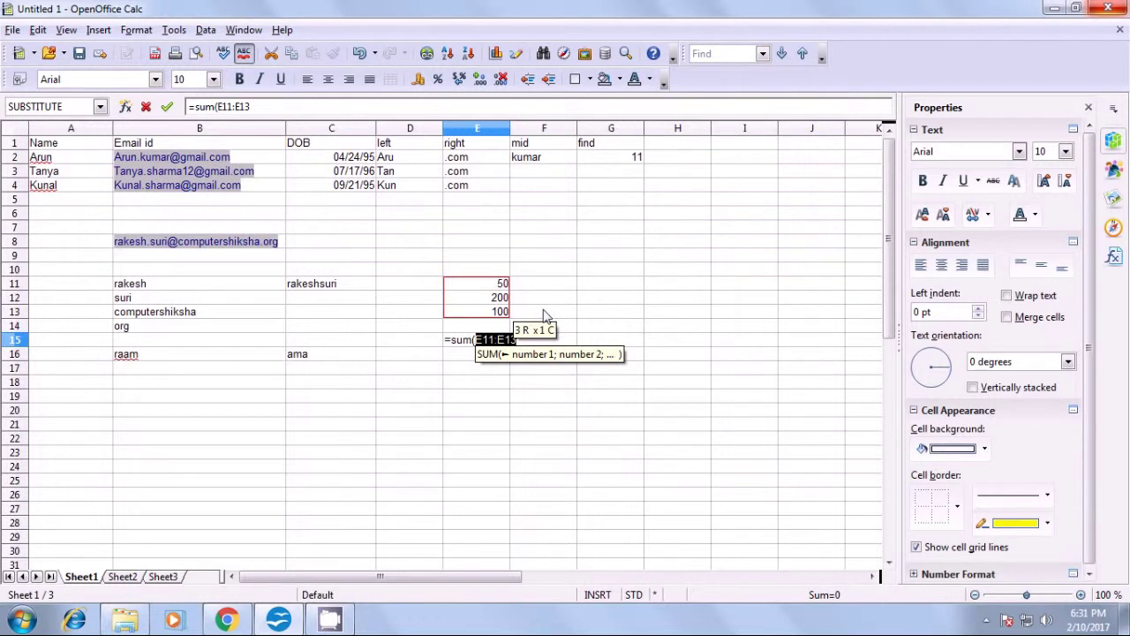
{"action": "type", "text": ")"}
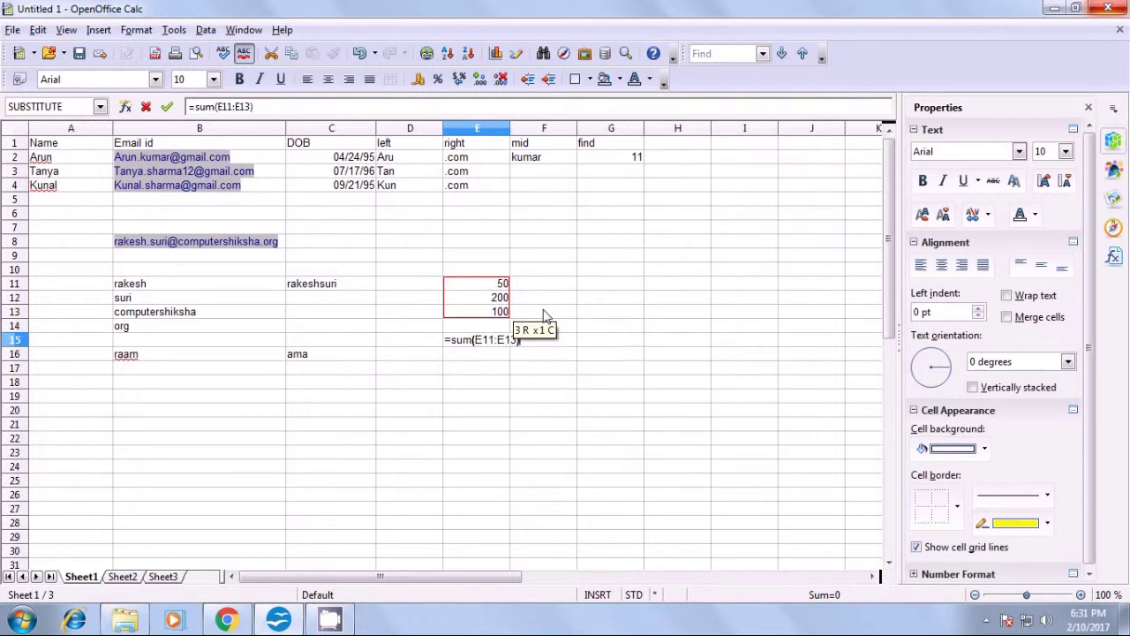
{"action": "key", "text": "Return"}
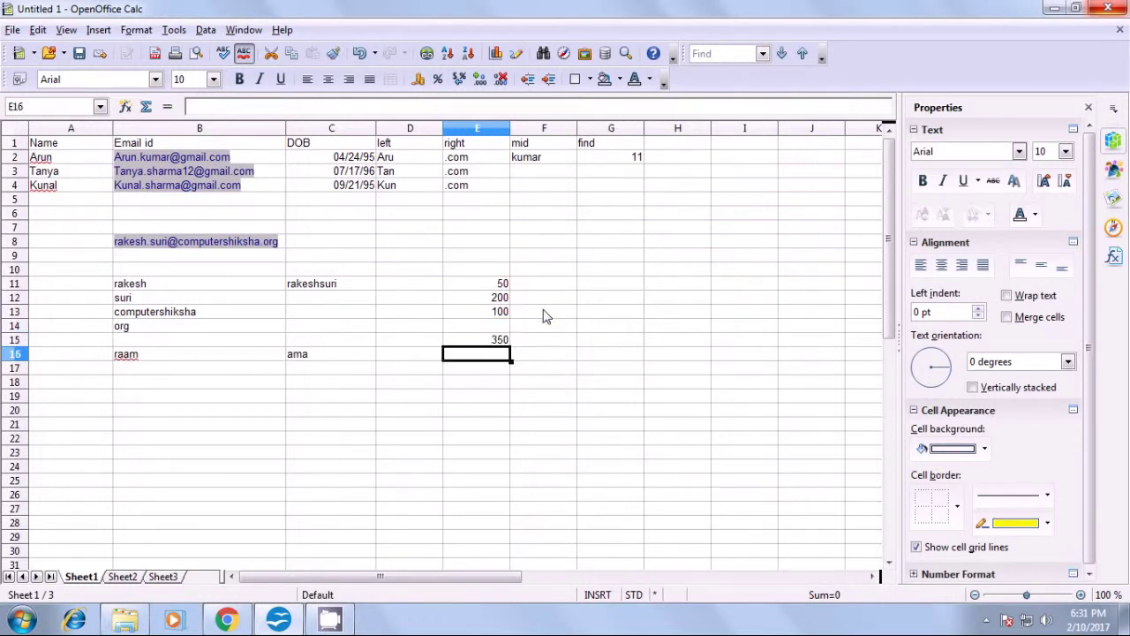
{"action": "left_click", "coordinate": [495, 341]}
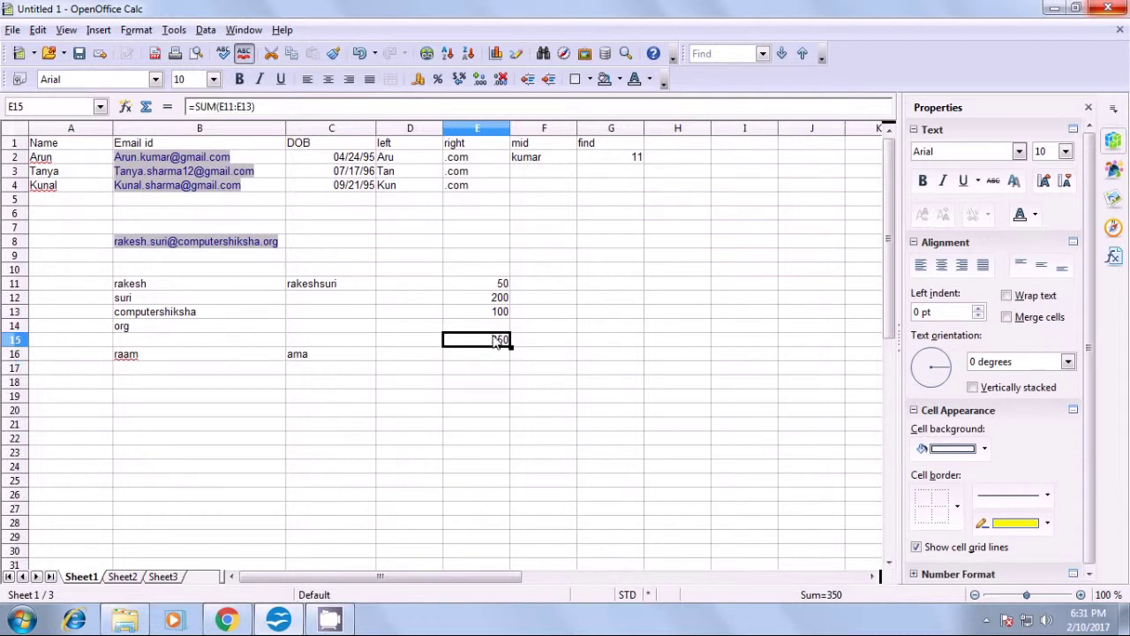
- Enter the target value 500 in E17 and return to the E15 total
{"action": "left_click", "coordinate": [488, 374]}
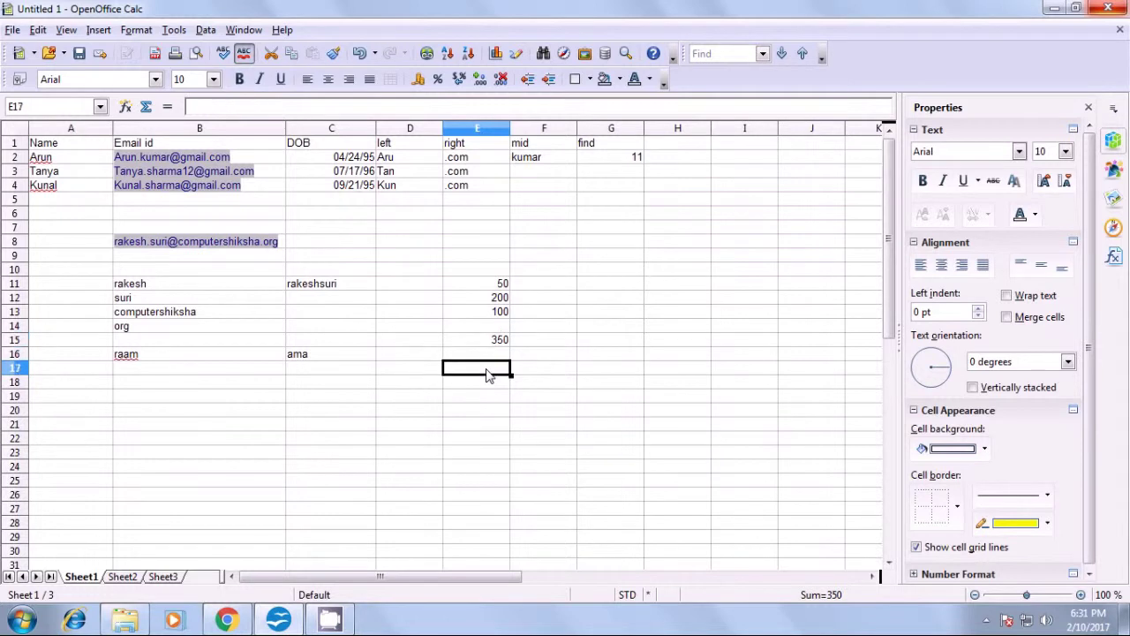
{"action": "type", "text": "500"}
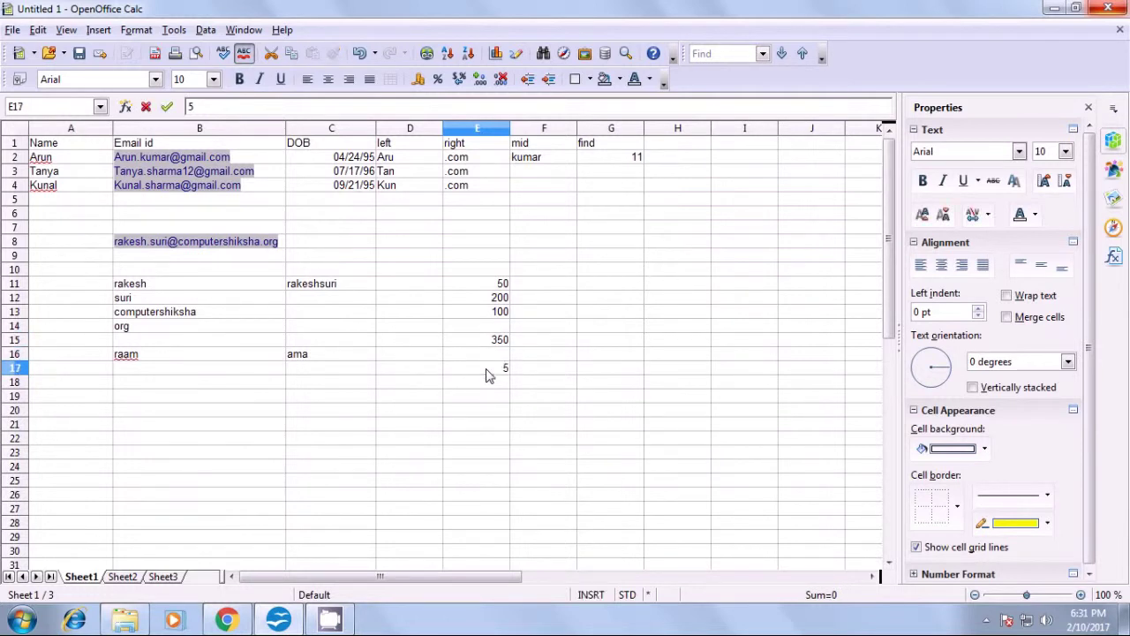
{"action": "left_click", "coordinate": [492, 410]}
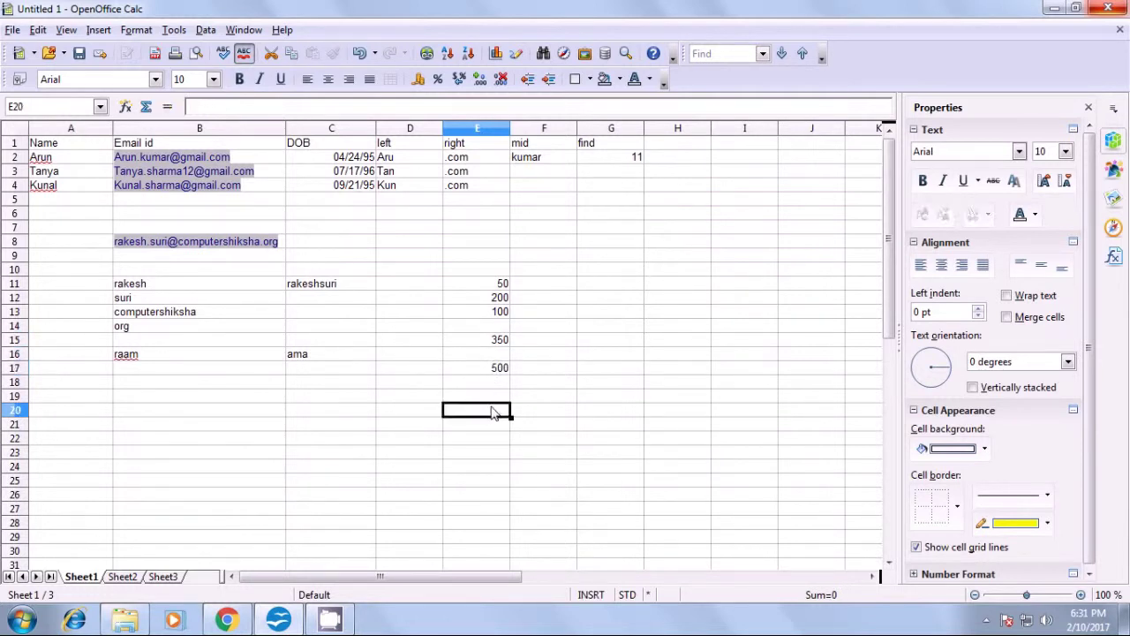
{"action": "left_click", "coordinate": [499, 371]}
{"action": "left_click", "coordinate": [498, 342]}
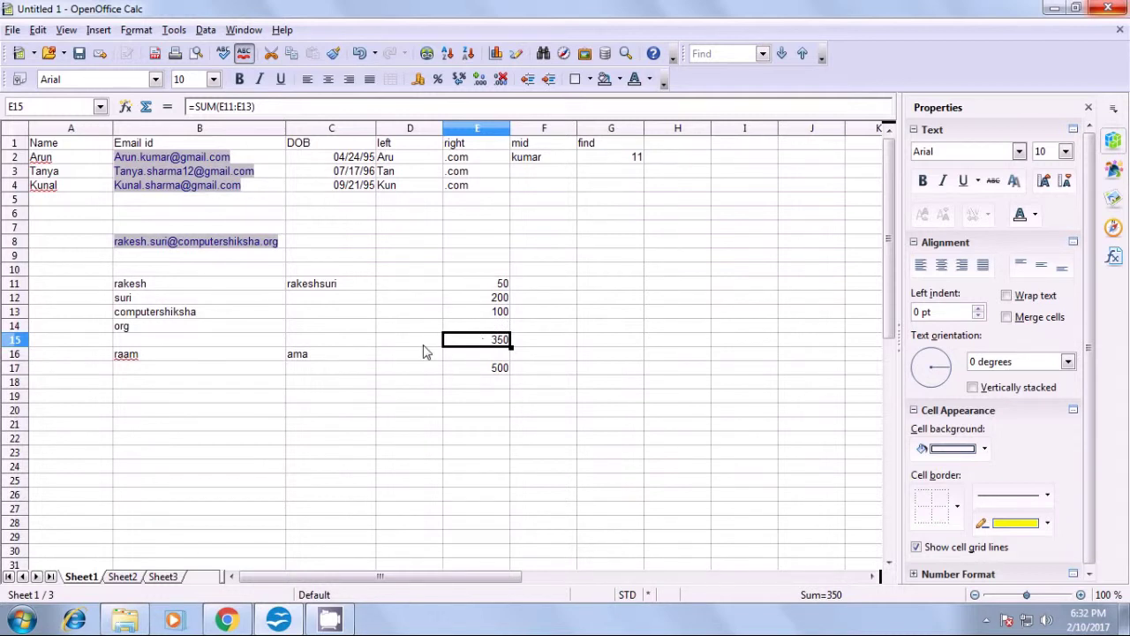
- Goal Seek E15 to target 500 by varying E13, accepting 250 as the result
{"action": "left_click", "coordinate": [173, 29]}
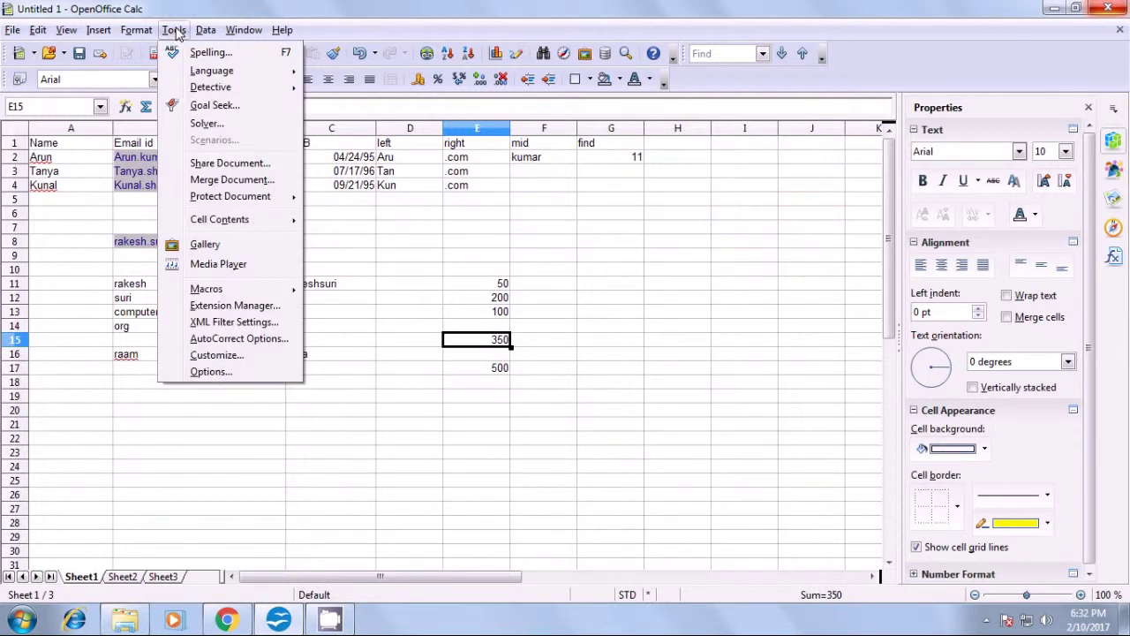
{"action": "left_click", "coordinate": [212, 105]}
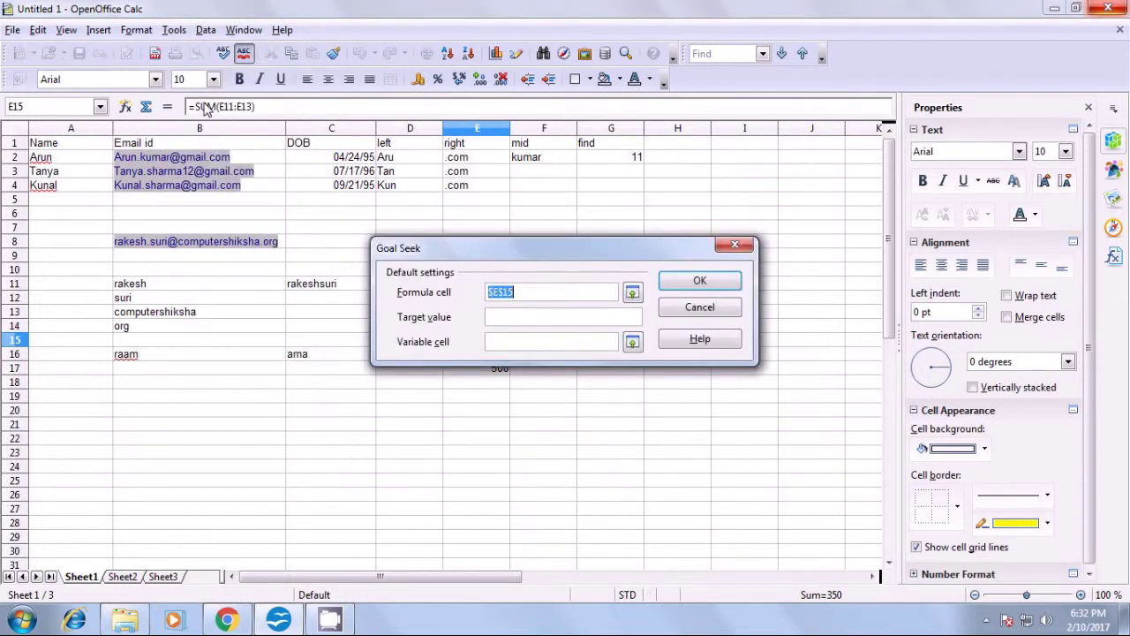
{"action": "left_click_drag", "start_coordinate": [550, 260], "coordinate": [579, 432]}
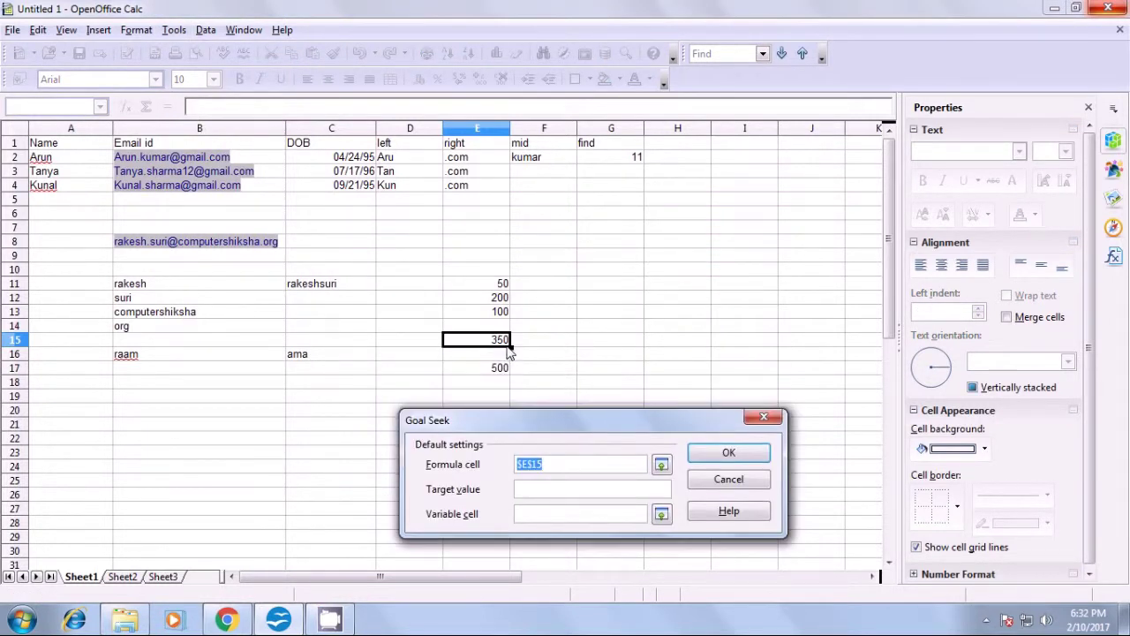
{"action": "left_click", "coordinate": [528, 491]}
{"action": "type", "text": "500"}
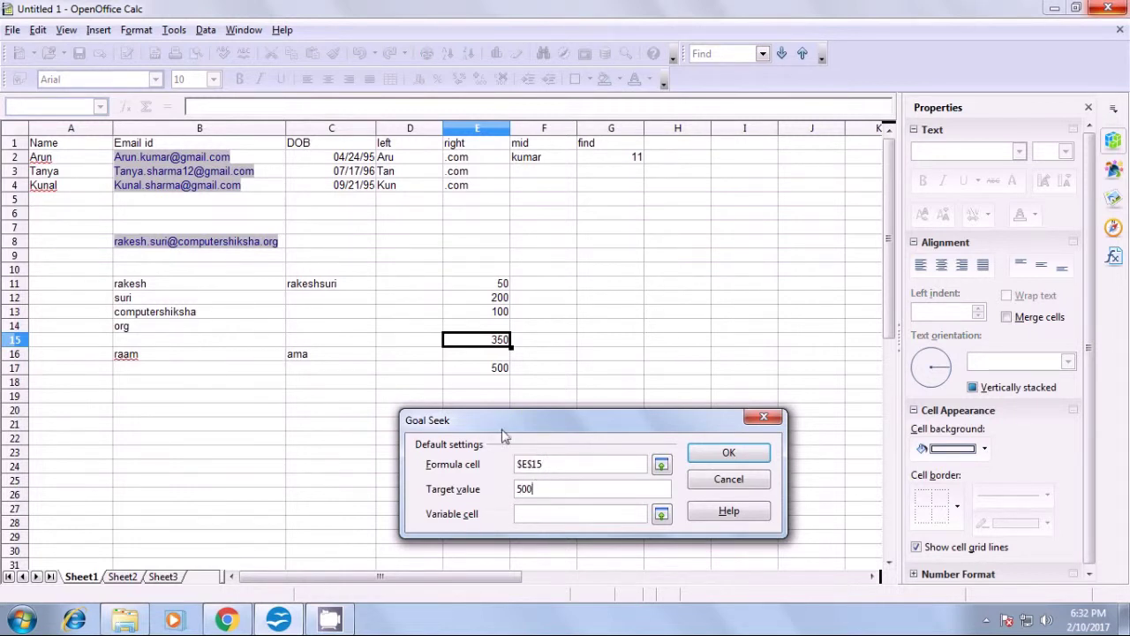
{"action": "left_click", "coordinate": [552, 515]}
{"action": "left_click", "coordinate": [494, 316]}
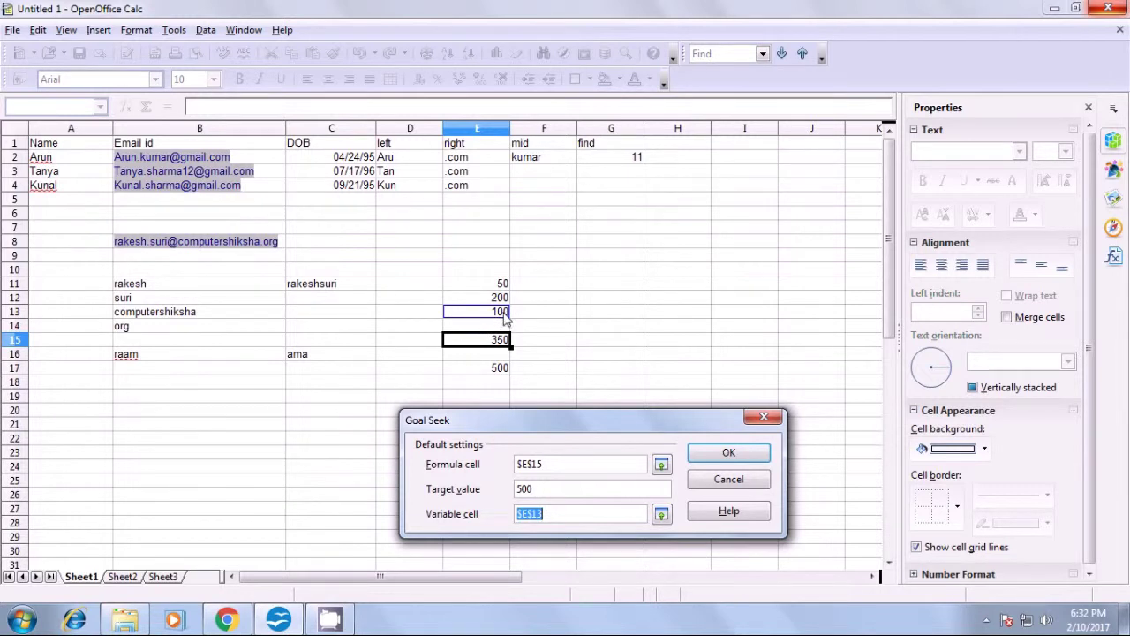
{"action": "left_click_drag", "start_coordinate": [528, 415], "coordinate": [526, 403]}
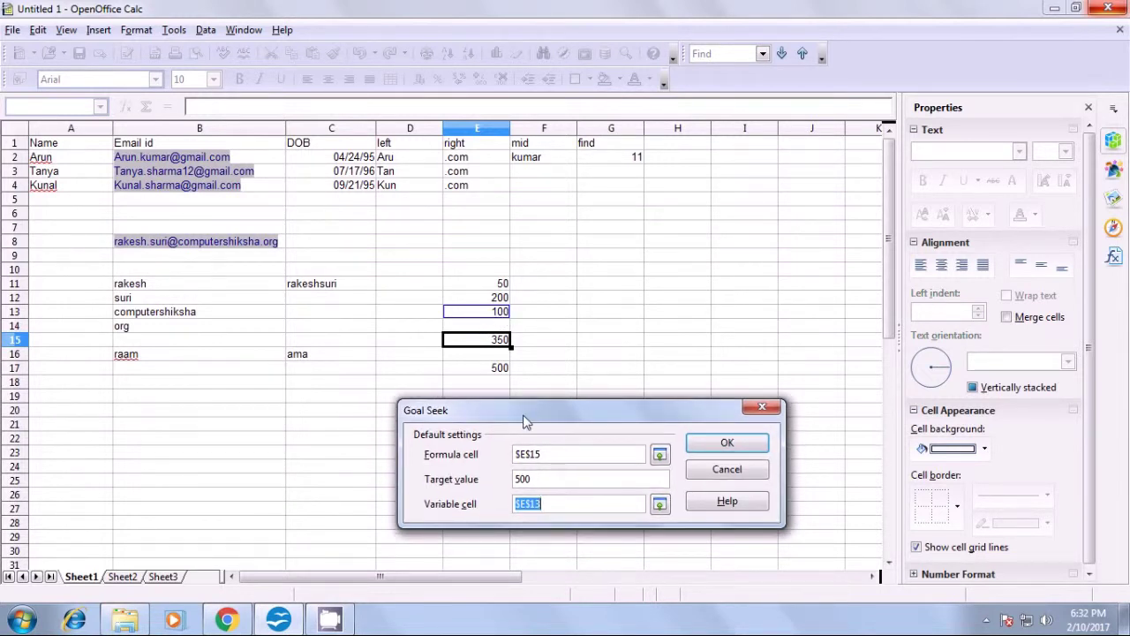
{"action": "left_click", "coordinate": [711, 444]}
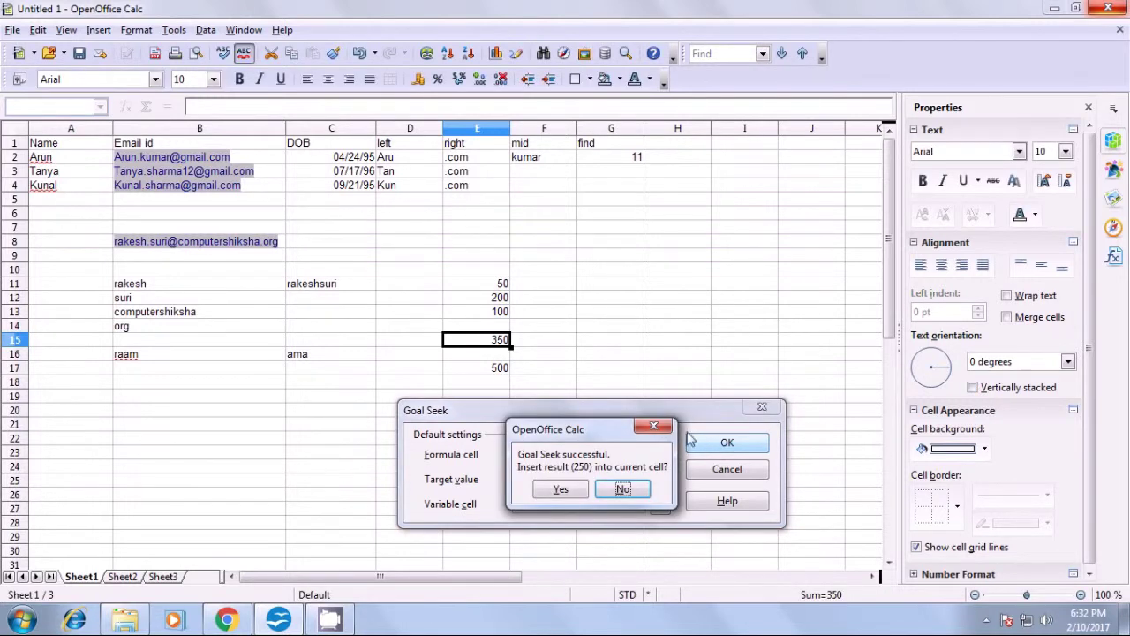
{"action": "left_click", "coordinate": [562, 490]}
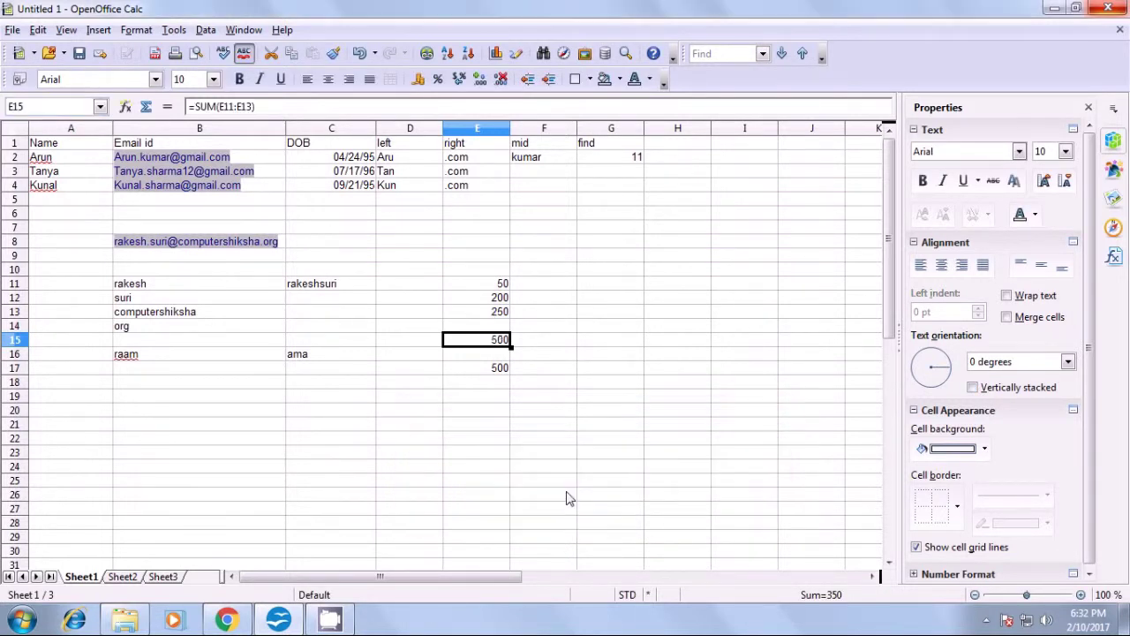
- Verify E13 reads 250 and E15 totals 500, then reveal the hidden tray icons
{"action": "left_click", "coordinate": [599, 357]}
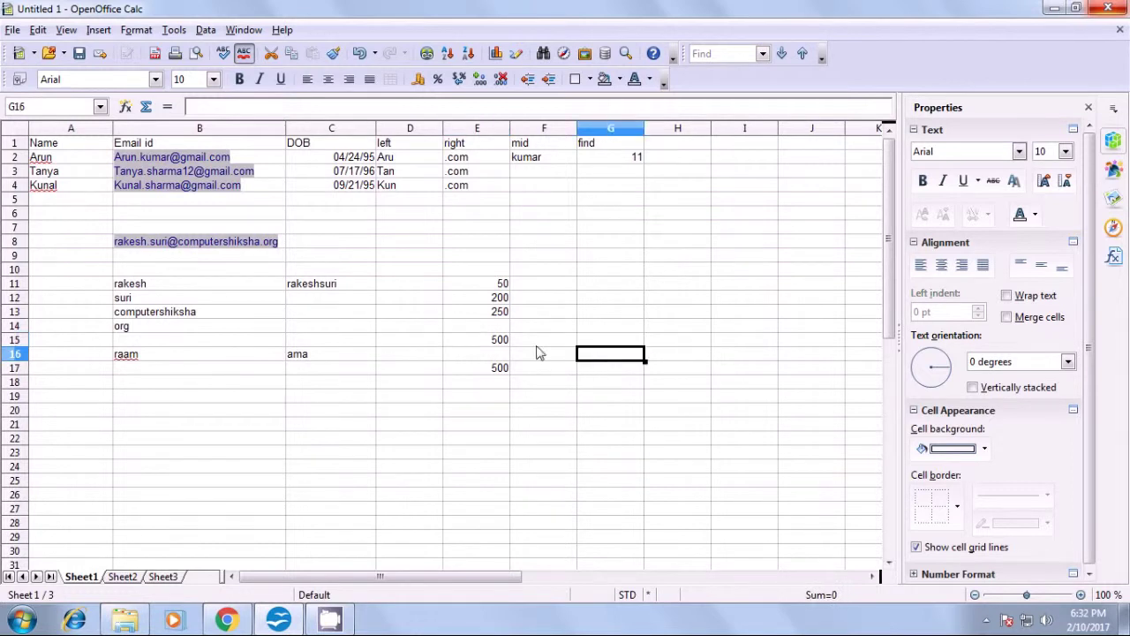
{"action": "left_click", "coordinate": [501, 341]}
{"action": "left_click", "coordinate": [501, 318]}
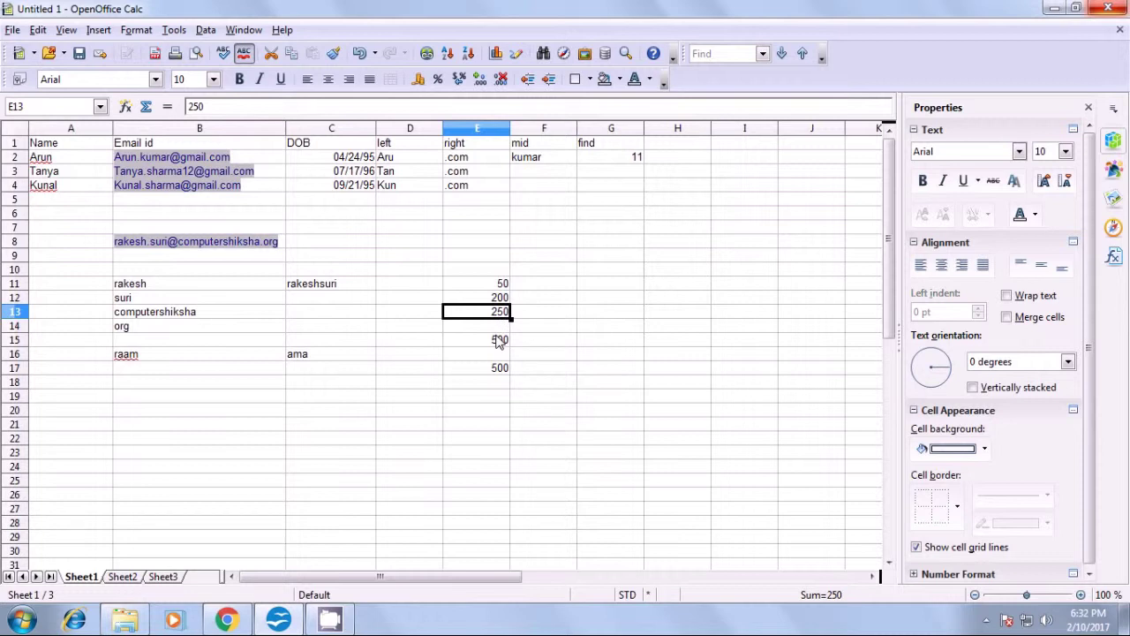
{"action": "left_click", "coordinate": [501, 340]}
{"action": "left_click", "coordinate": [573, 348]}
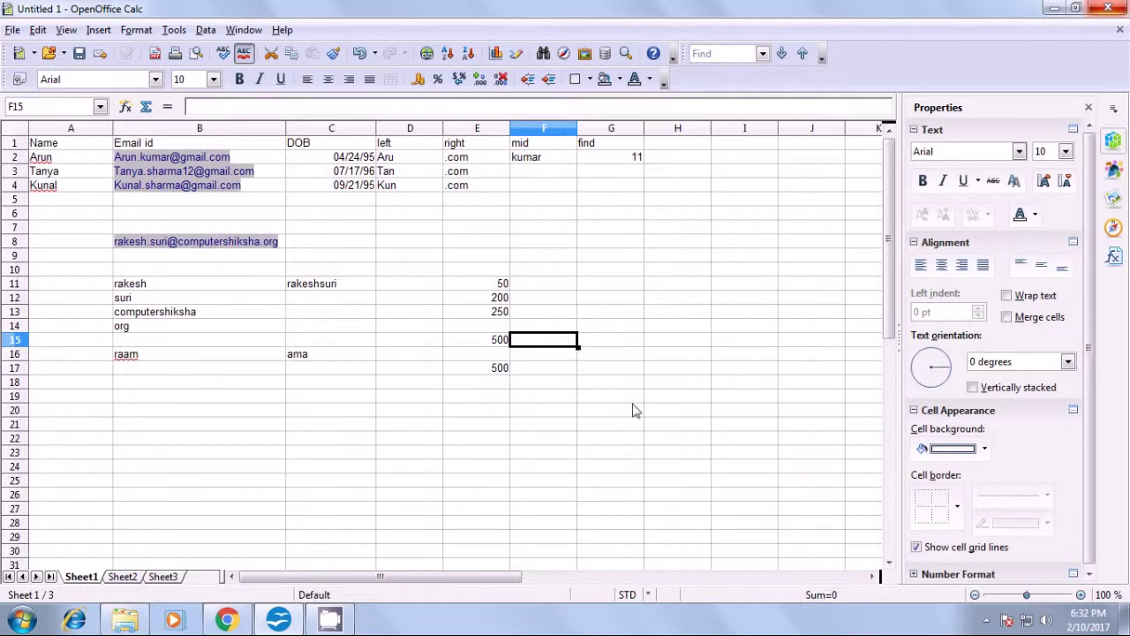
{"action": "left_click", "coordinate": [986, 620]}
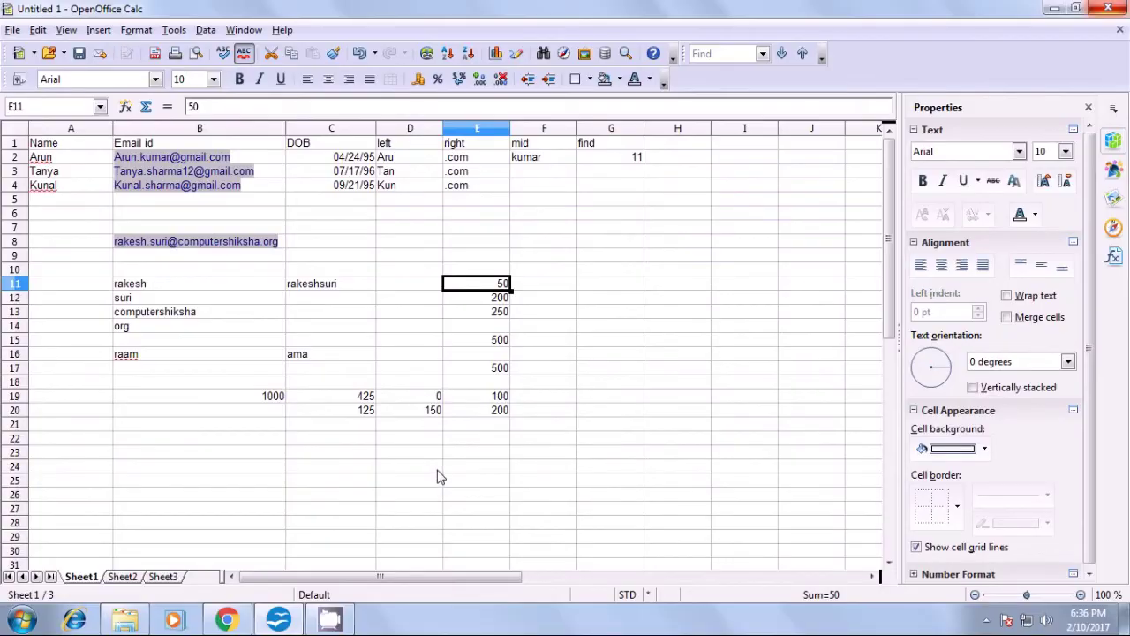
- Back in Calc, select an empty cell below the Sheet1 data
{"action": "left_click", "coordinate": [409, 467]}
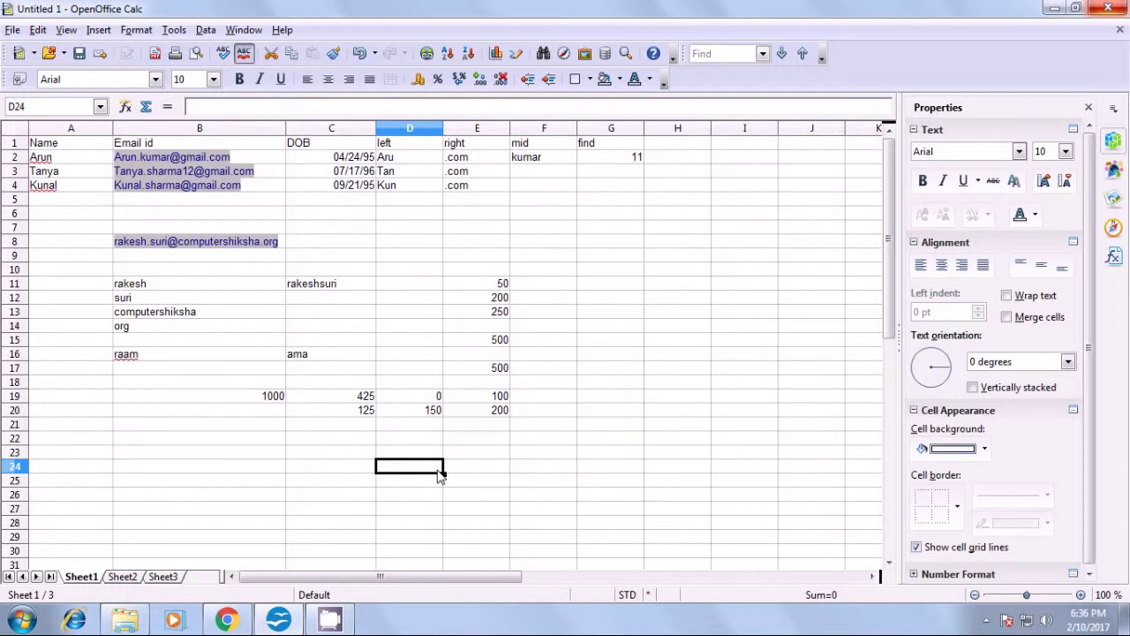
- Copy 50, 200 and 250 from Sheet1 E11:E13 into Sheet2 B3:B5
{"action": "left_click", "coordinate": [482, 286]}
{"action": "left_click_drag", "start_coordinate": [484, 296], "coordinate": [491, 320]}
{"action": "key", "text": "ctrl+c"}
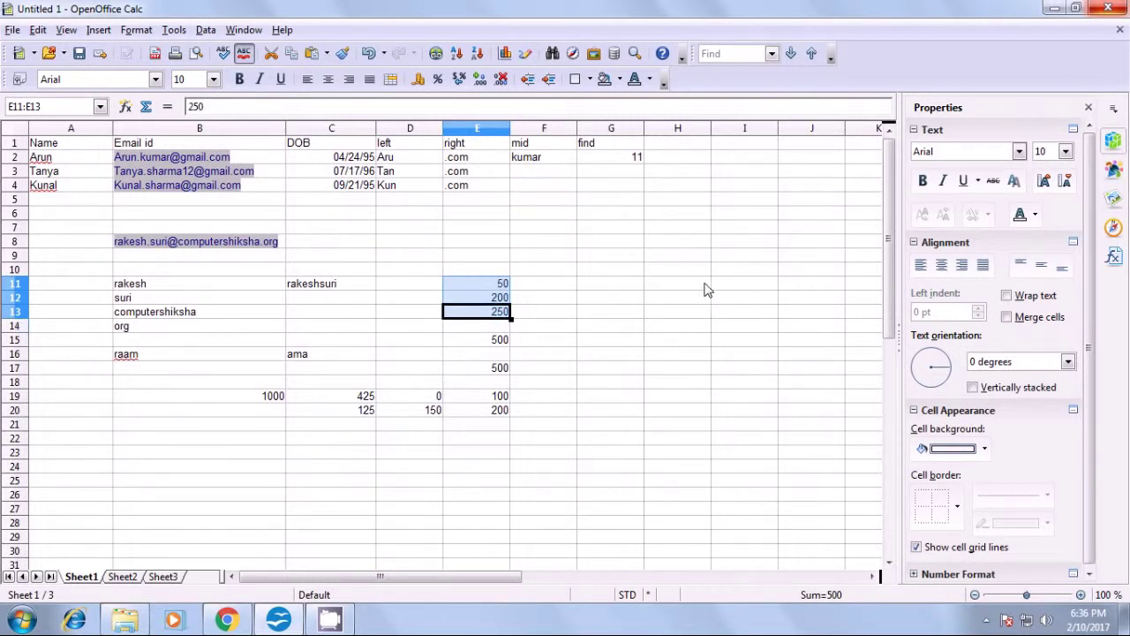
{"action": "left_click", "coordinate": [122, 575]}
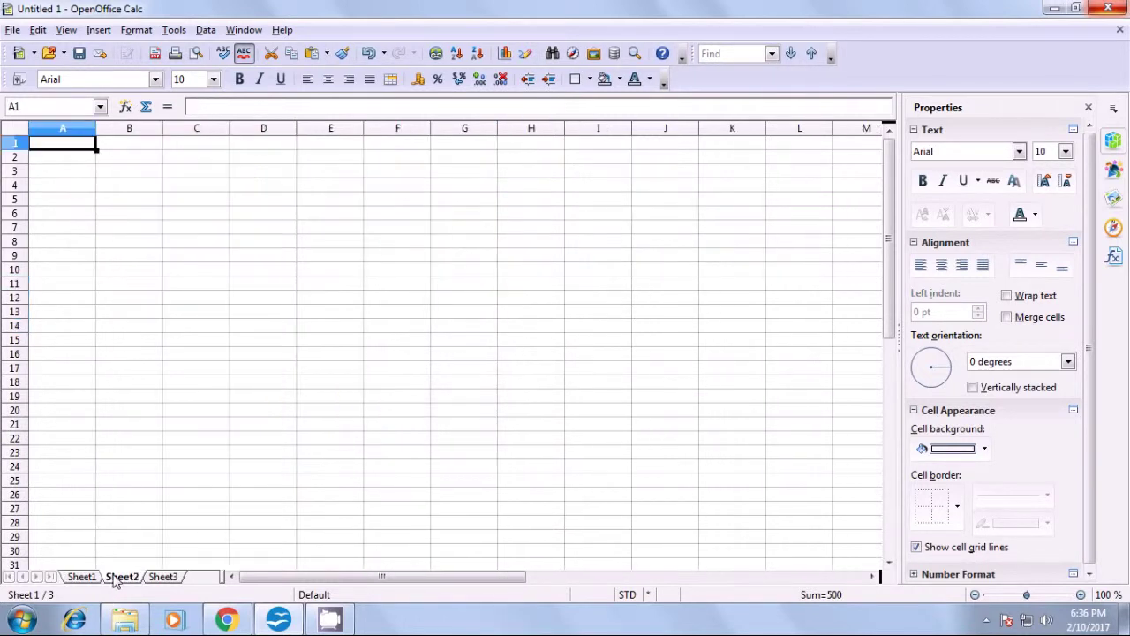
{"action": "left_click", "coordinate": [148, 176]}
{"action": "key", "text": "ctrl+v"}
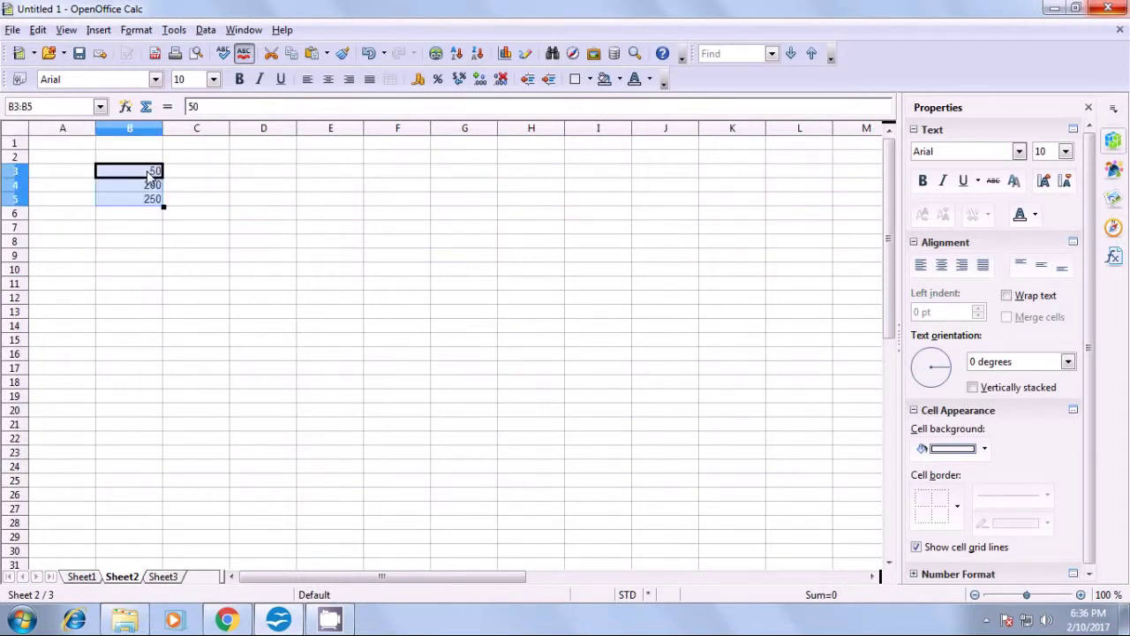
{"action": "left_click", "coordinate": [135, 244]}
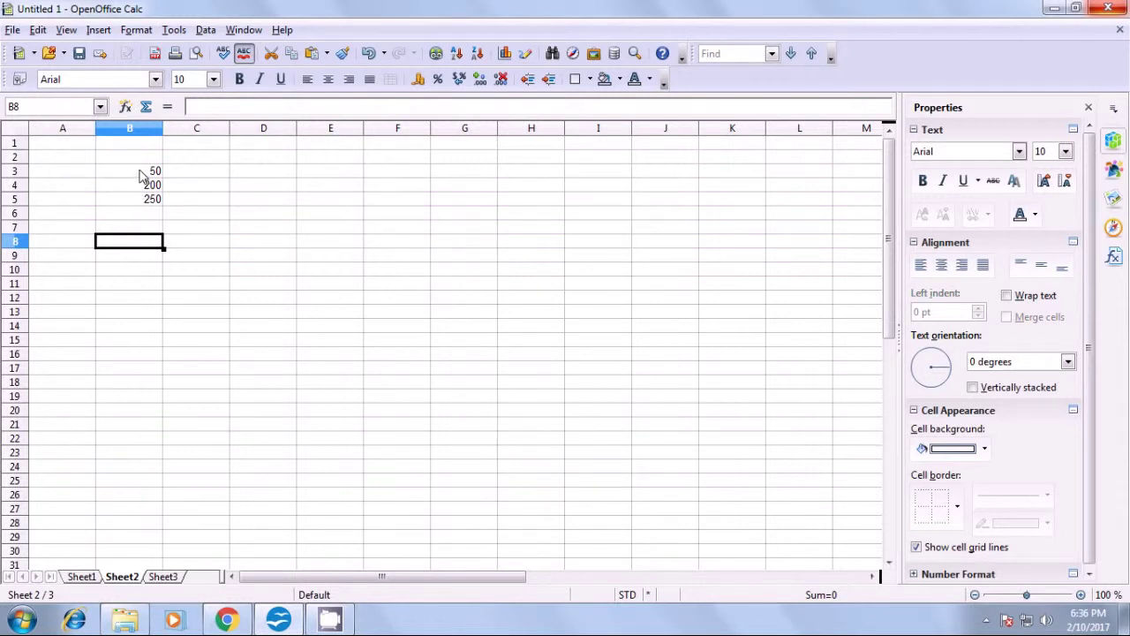
- Start a new scenario for B3:B5 named update1
{"action": "left_click_drag", "start_coordinate": [138, 174], "coordinate": [144, 202]}
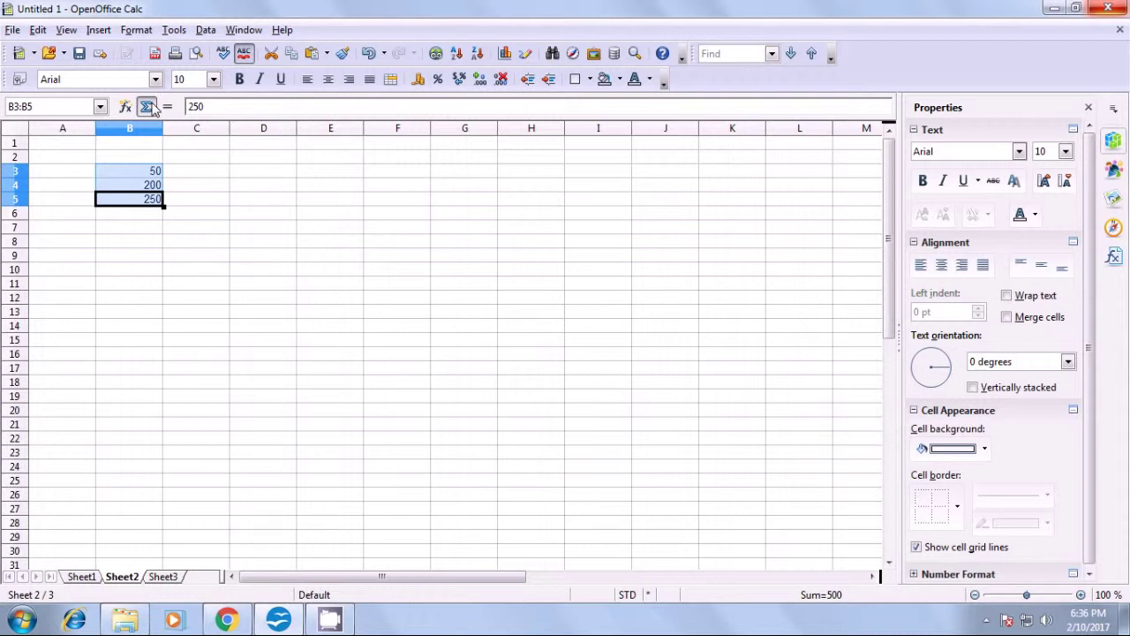
{"action": "left_click", "coordinate": [174, 30]}
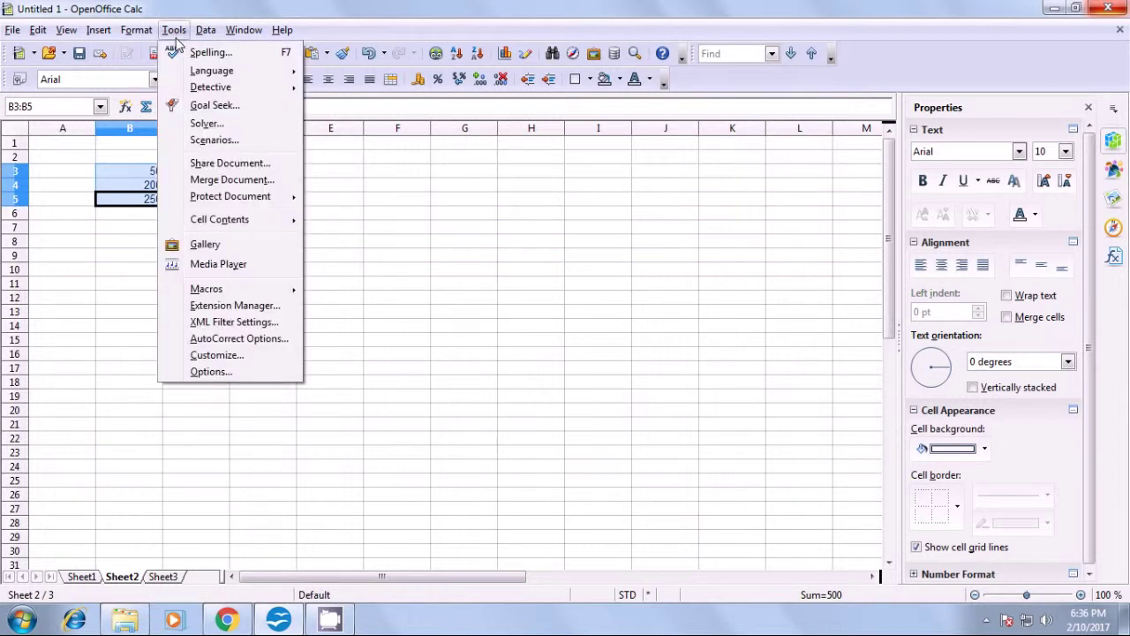
{"action": "left_click", "coordinate": [207, 140]}
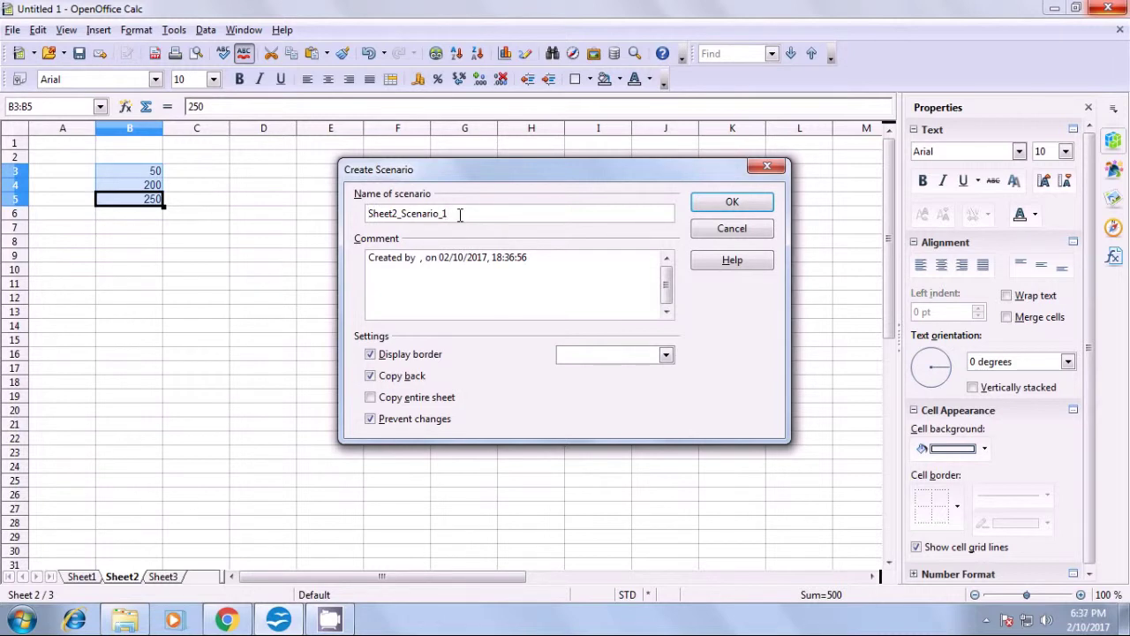
{"action": "key", "text": "BackSpace"}
{"action": "key", "text": "BackSpace"}
{"action": "key", "text": "BackSpace"}
{"action": "key", "text": "BackSpace"}
{"action": "key", "text": "BackSpace"}
{"action": "key", "text": "BackSpace"}
{"action": "key", "text": "BackSpace"}
{"action": "key", "text": "BackSpace"}
{"action": "key", "text": "BackSpace"}
{"action": "key", "text": "BackSpace"}
{"action": "key", "text": "BackSpace"}
{"action": "key", "text": "BackSpace"}
{"action": "key", "text": "BackSpace"}
{"action": "key", "text": "BackSpace"}
{"action": "key", "text": "BackSpace"}
{"action": "key", "text": "BackSpace"}
{"action": "key", "text": "BackSpace"}
{"action": "type", "text": "update 1"}
{"action": "key", "text": "BackSpace"}
{"action": "key", "text": "BackSpace"}
{"action": "type", "text": "1"}
- Confirm the update1 scenario and select it from the scenario list to show its values
{"action": "left_click", "coordinate": [713, 208]}
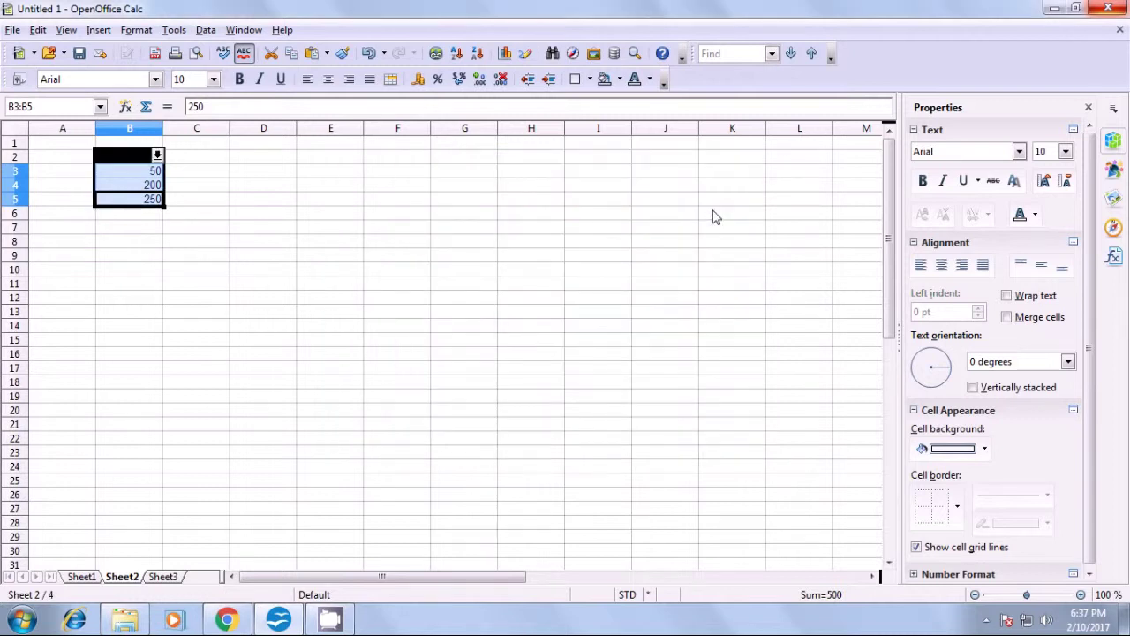
{"action": "left_click", "coordinate": [350, 215]}
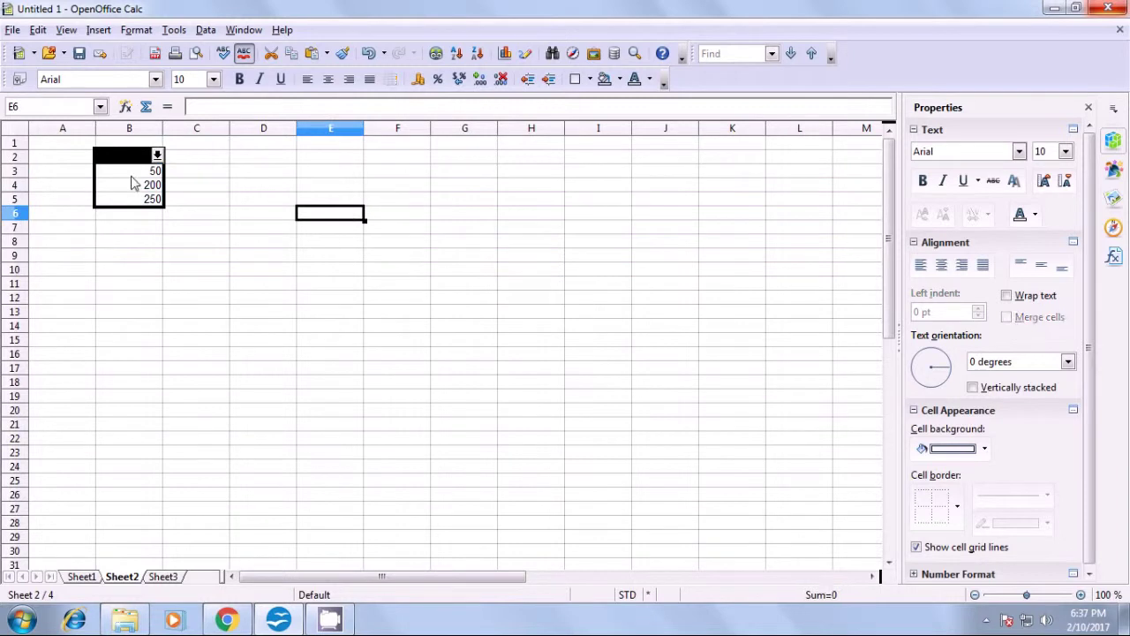
{"action": "left_click", "coordinate": [157, 156]}
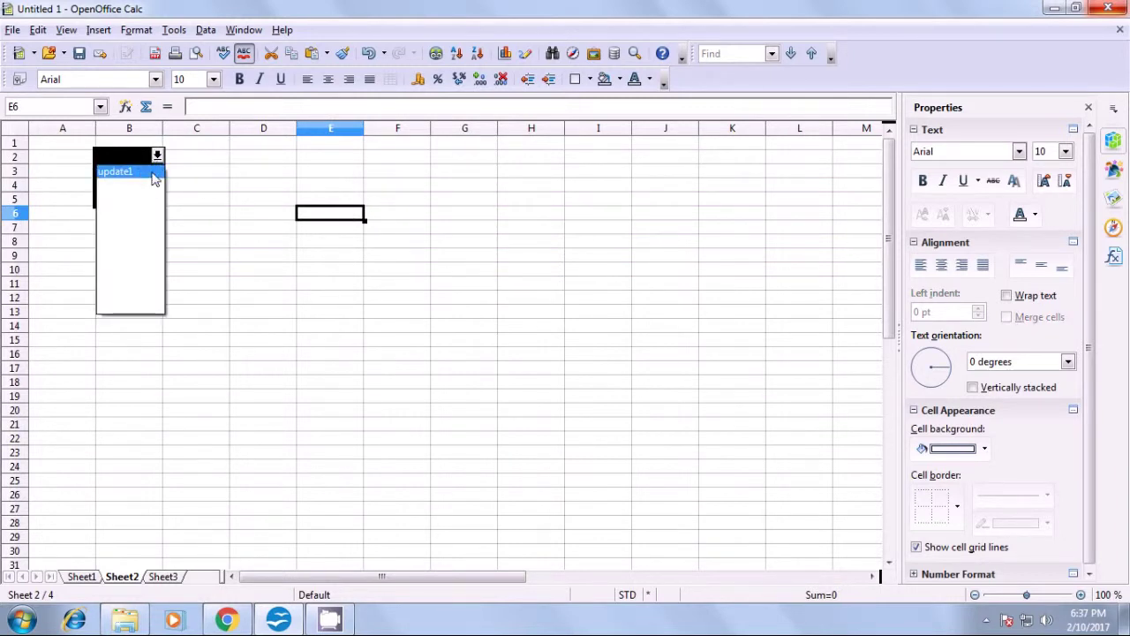
{"action": "left_click", "coordinate": [153, 173]}
- Reselect the range B2:B5 on Sheet2 for a second scenario
{"action": "left_click_drag", "start_coordinate": [132, 171], "coordinate": [134, 202]}
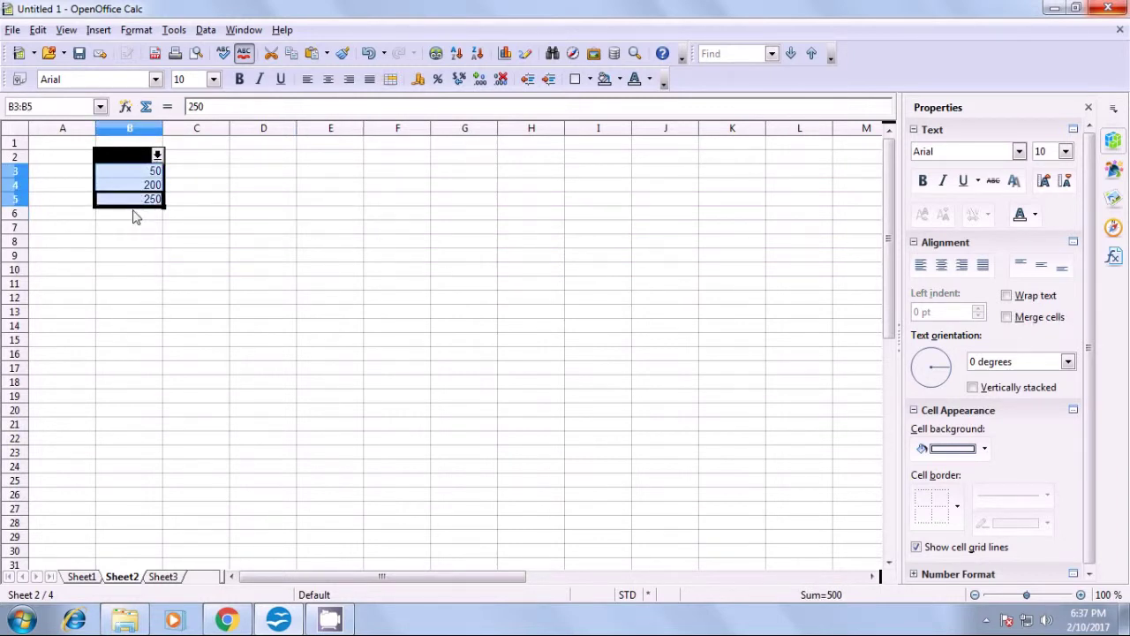
{"action": "left_click", "coordinate": [138, 231]}
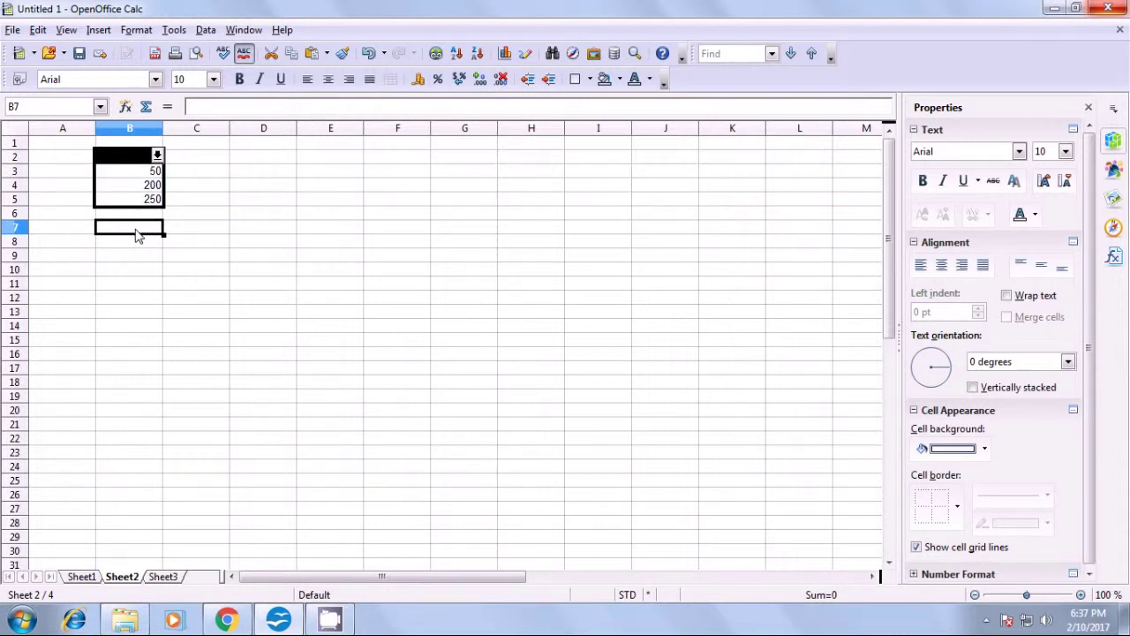
{"action": "left_click", "coordinate": [138, 175]}
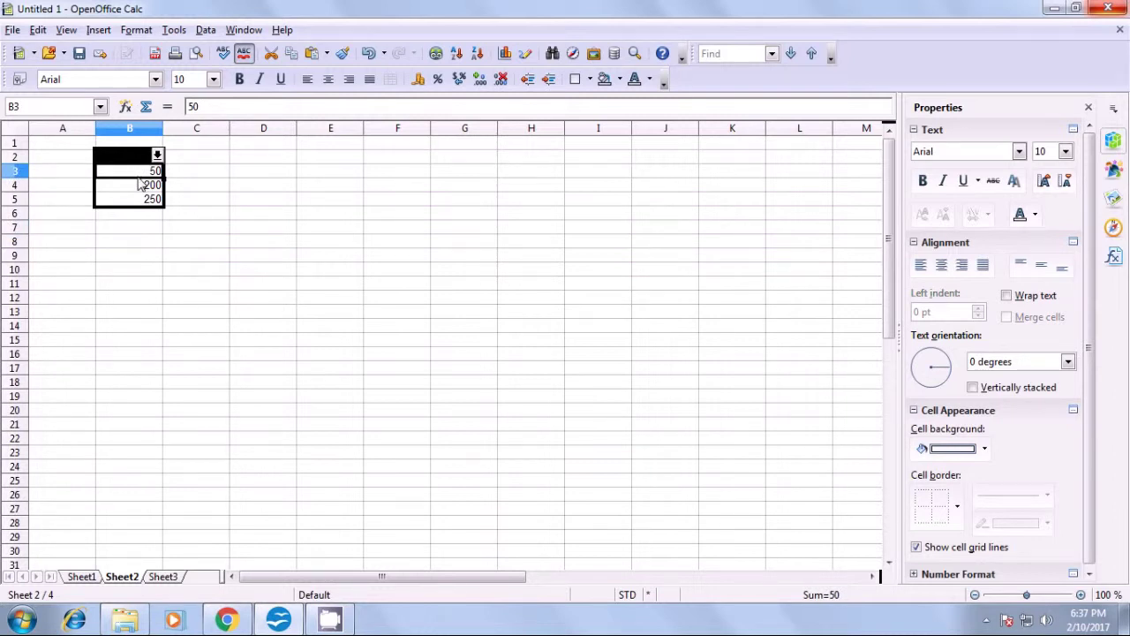
{"action": "left_click_drag", "start_coordinate": [147, 143], "coordinate": [146, 202]}
{"action": "left_click", "coordinate": [151, 220]}
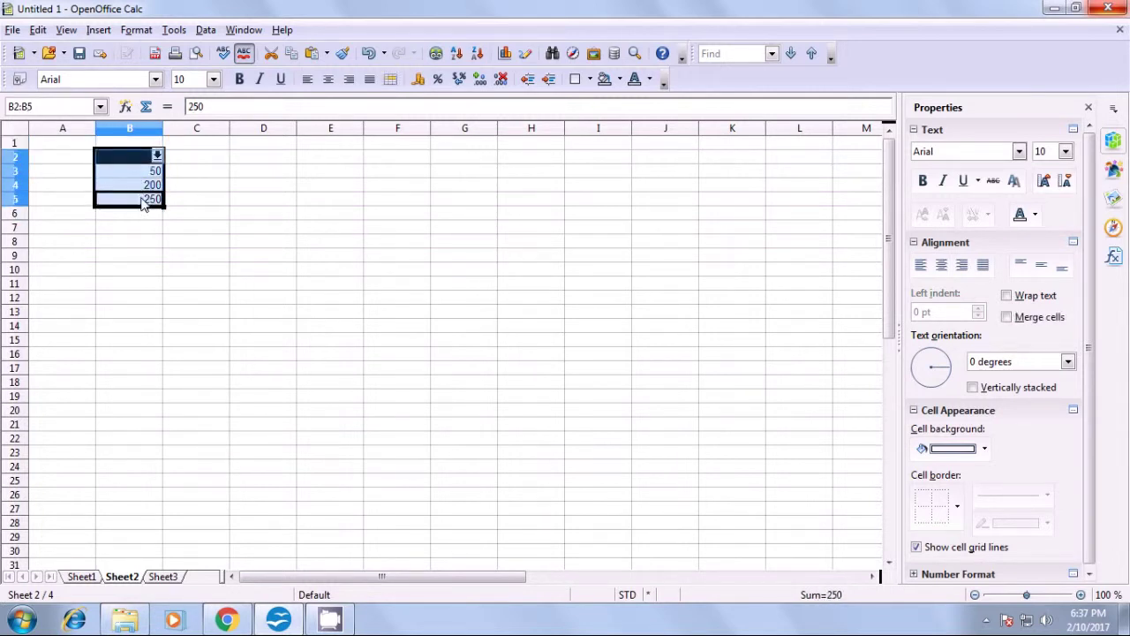
{"action": "left_click", "coordinate": [174, 33]}
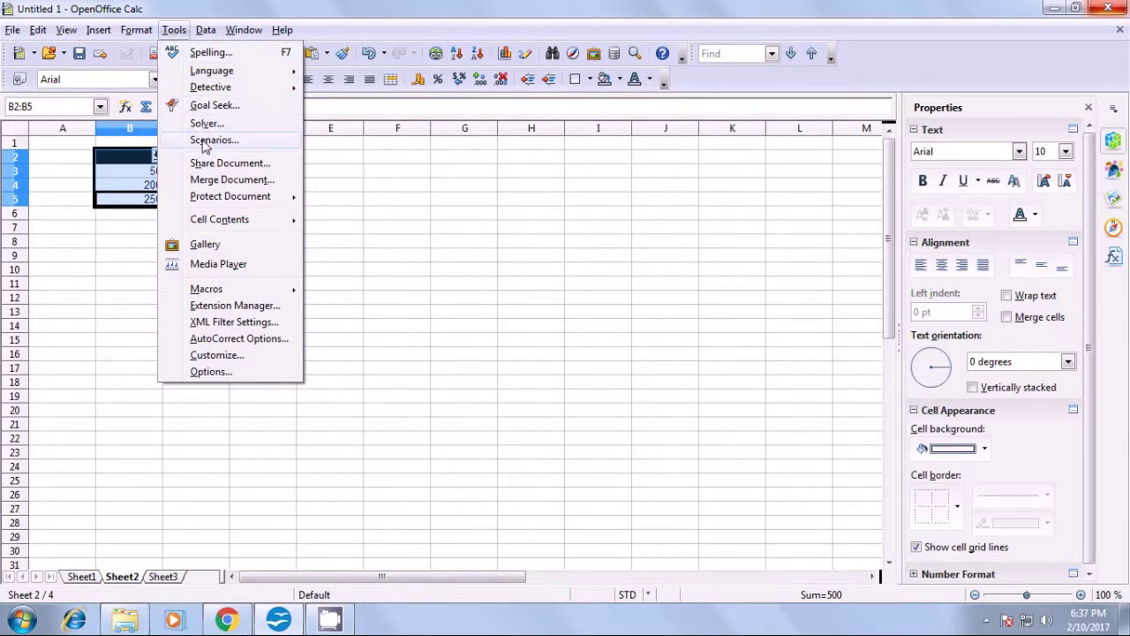
- Name the new B2:B5 scenario update2 in place of the default name and confirm it
{"action": "left_click", "coordinate": [212, 140]}
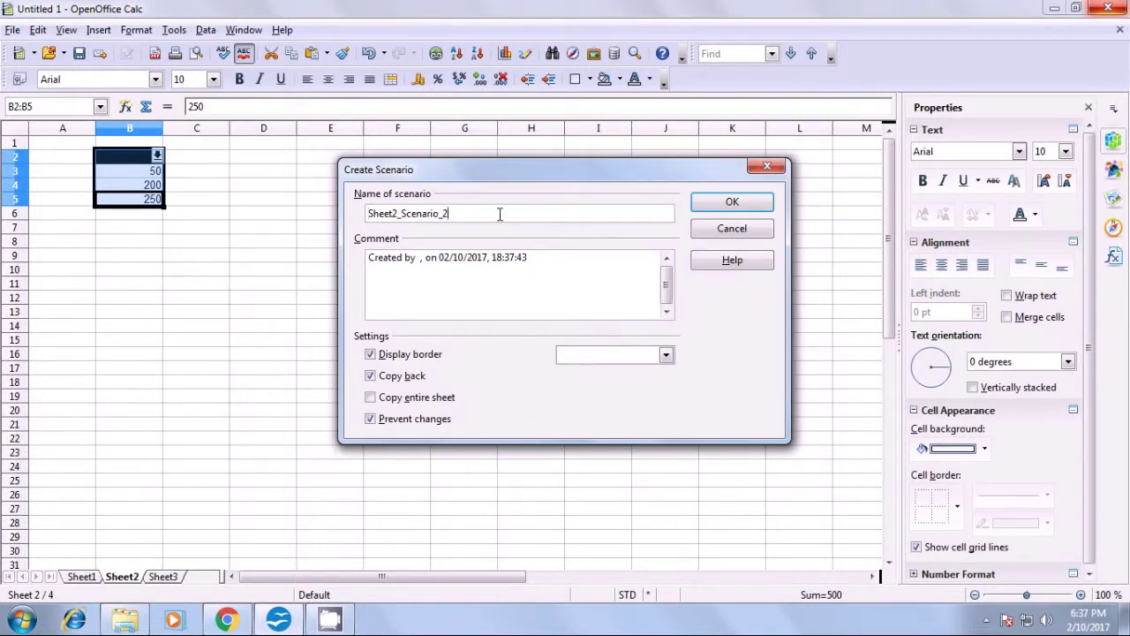
{"action": "key", "text": "BackSpace"}
{"action": "key", "text": "BackSpace"}
{"action": "key", "text": "BackSpace"}
{"action": "key", "text": "BackSpace"}
{"action": "key", "text": "BackSpace"}
{"action": "key", "text": "BackSpace"}
{"action": "key", "text": "BackSpace"}
{"action": "key", "text": "BackSpace"}
{"action": "key", "text": "BackSpace"}
{"action": "key", "text": "BackSpace"}
{"action": "key", "text": "BackSpace"}
{"action": "key", "text": "BackSpace"}
{"action": "key", "text": "BackSpace"}
{"action": "key", "text": "BackSpace"}
{"action": "key", "text": "BackSpace"}
{"action": "key", "text": "BackSpace"}
{"action": "key", "text": "BackSpace"}
{"action": "type", "text": "u"}
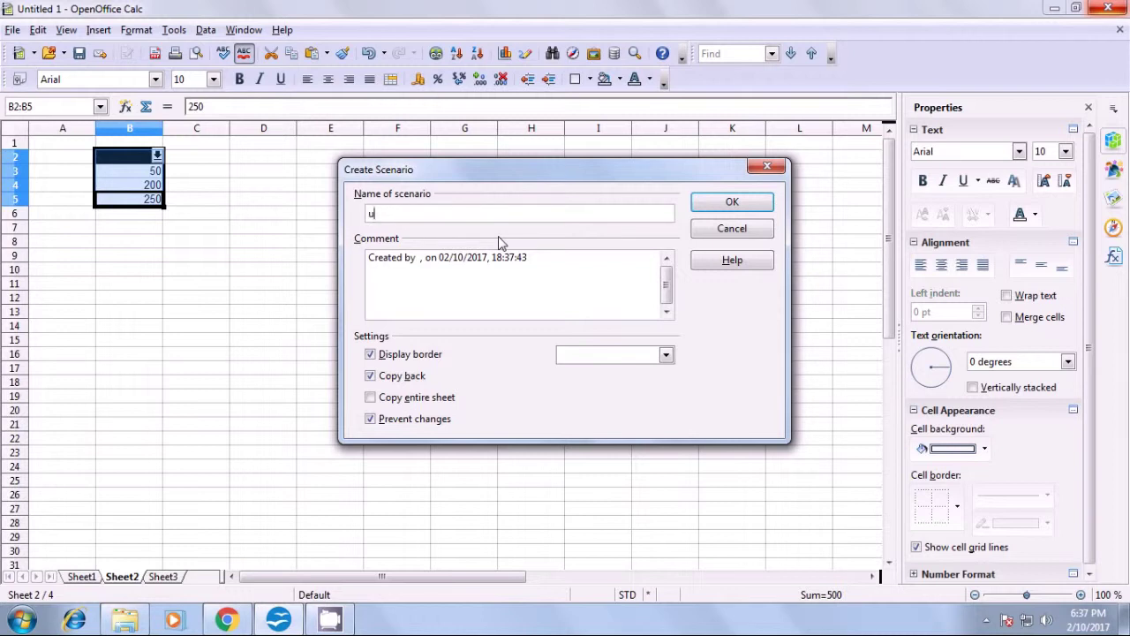
{"action": "type", "text": "pdate2"}
{"action": "left_click", "coordinate": [703, 208]}
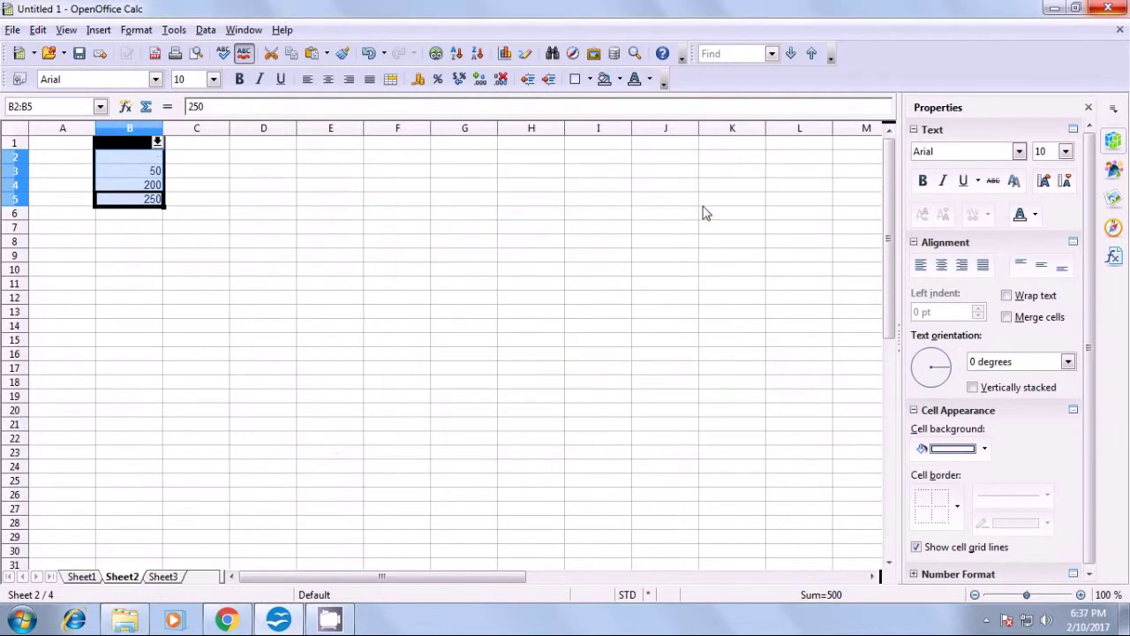
- Replace the values in B3:B5 with the text entries a, b and c
{"action": "left_click", "coordinate": [101, 256]}
{"action": "left_click", "coordinate": [133, 173]}
{"action": "key", "text": "Delete"}
{"action": "type", "text": "56"}
{"action": "key", "text": "BackSpace"}
{"action": "key", "text": "BackSpace"}
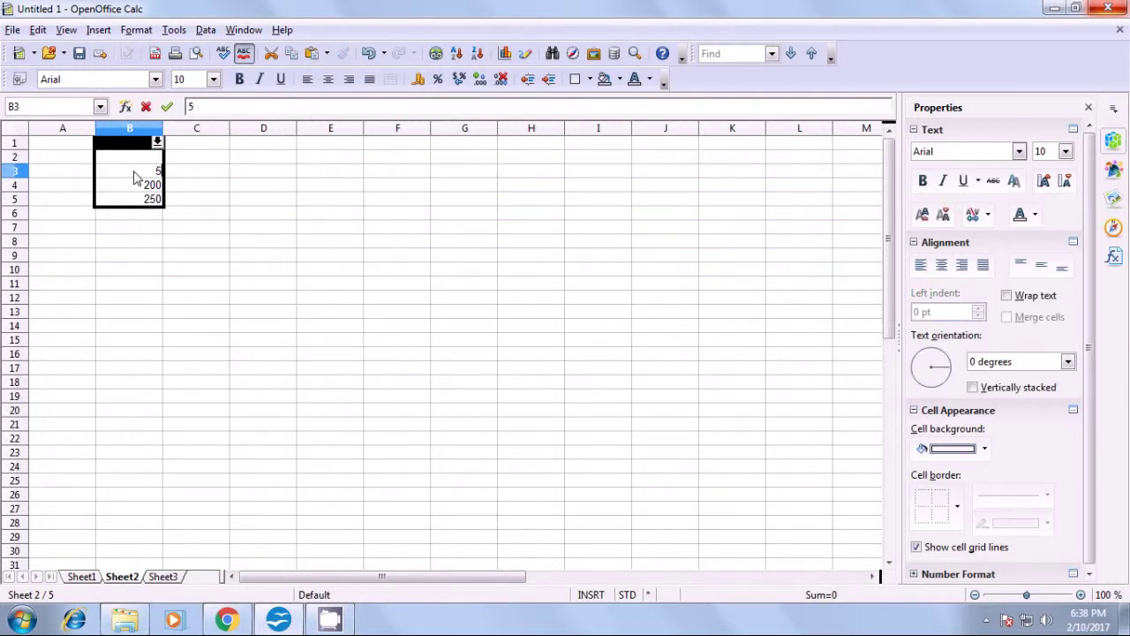
{"action": "type", "text": "a"}
{"action": "key", "text": "Return"}
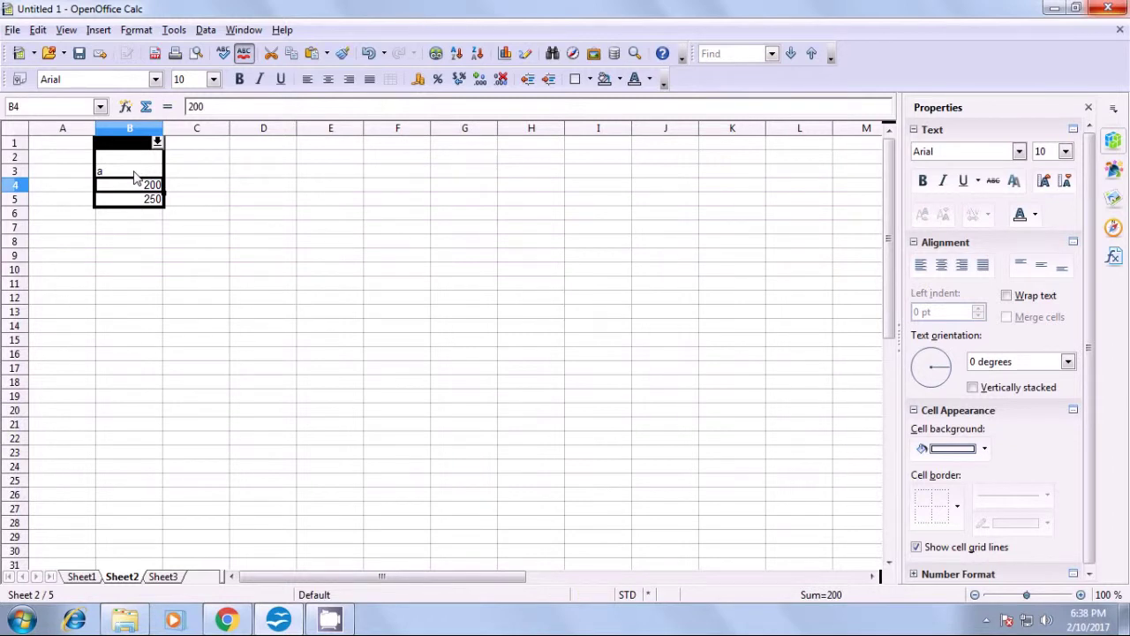
{"action": "type", "text": "b"}
{"action": "key", "text": "Return"}
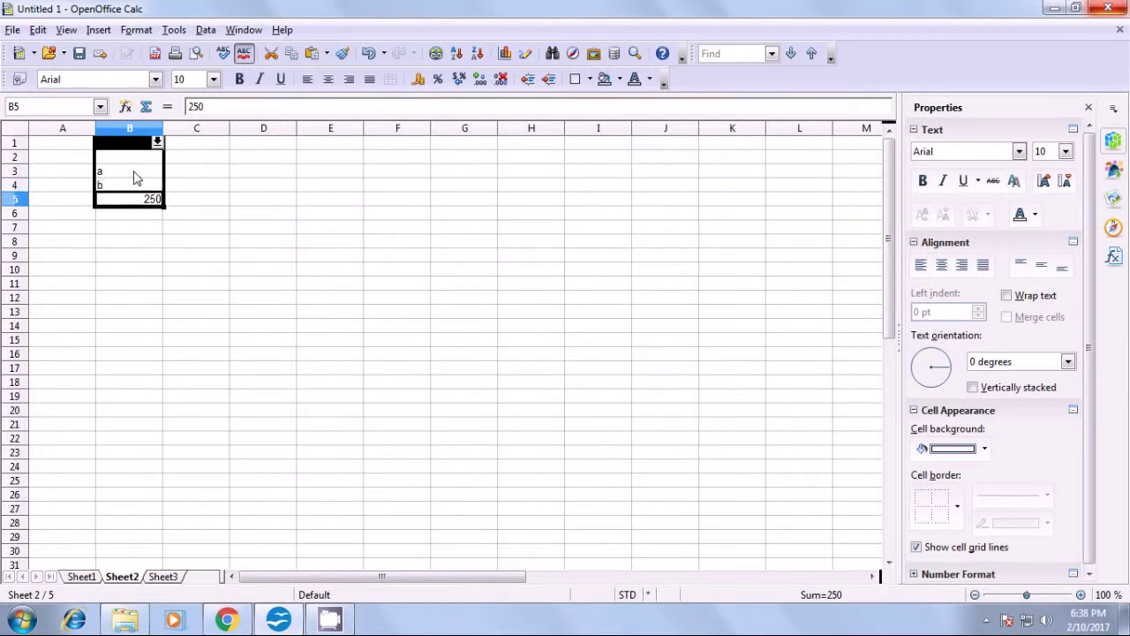
{"action": "type", "text": "c"}
{"action": "left_click", "coordinate": [115, 247]}
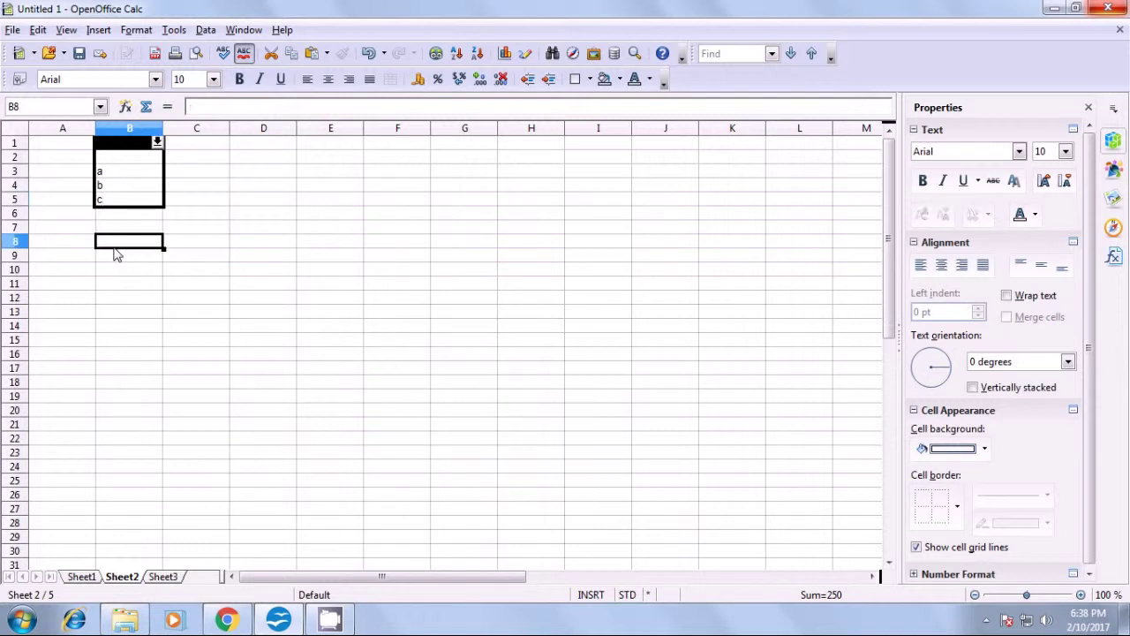
- Switch column B to the update1 scenario, then back to update2 showing a, b, c
{"action": "left_click", "coordinate": [215, 203]}
{"action": "key", "text": "ctrl+space"}
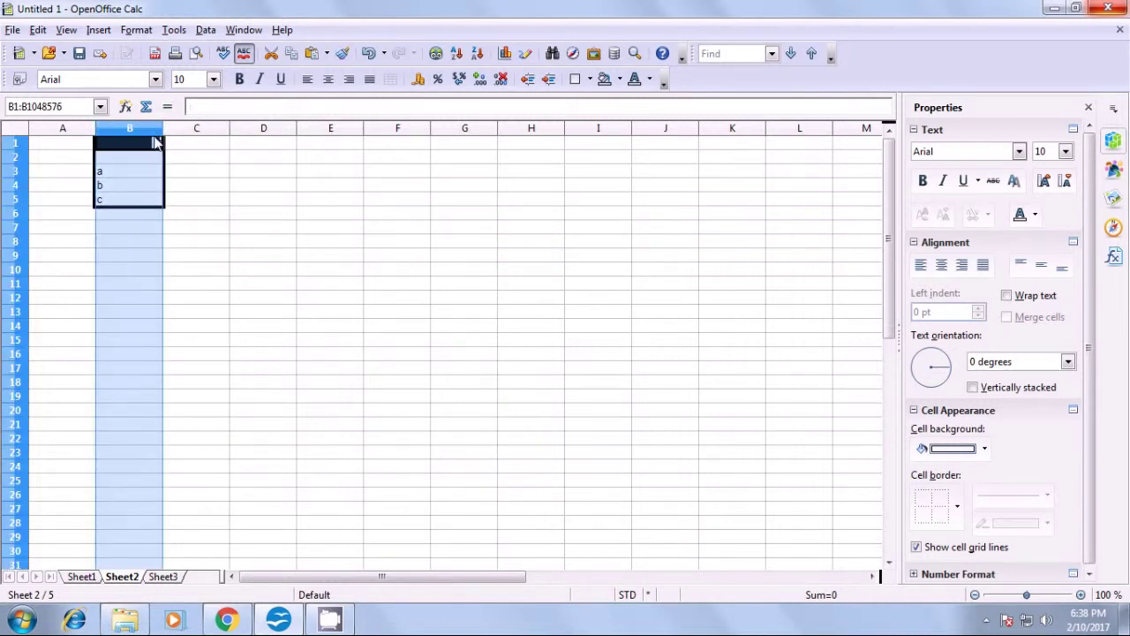
{"action": "left_click", "coordinate": [213, 188]}
{"action": "left_click", "coordinate": [158, 144]}
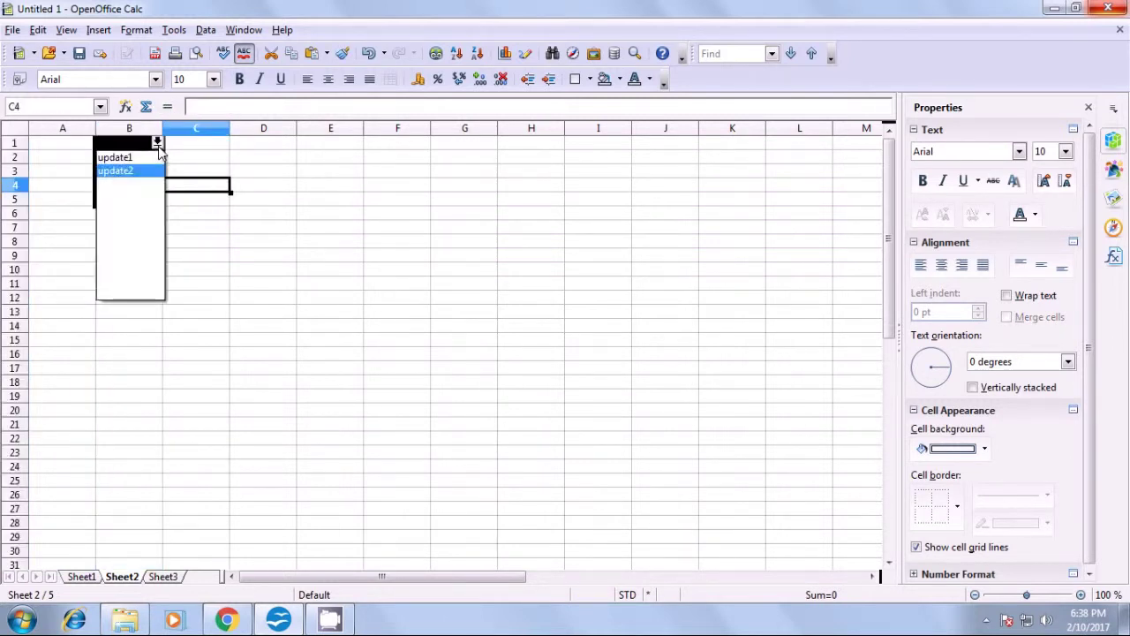
{"action": "left_click", "coordinate": [111, 159]}
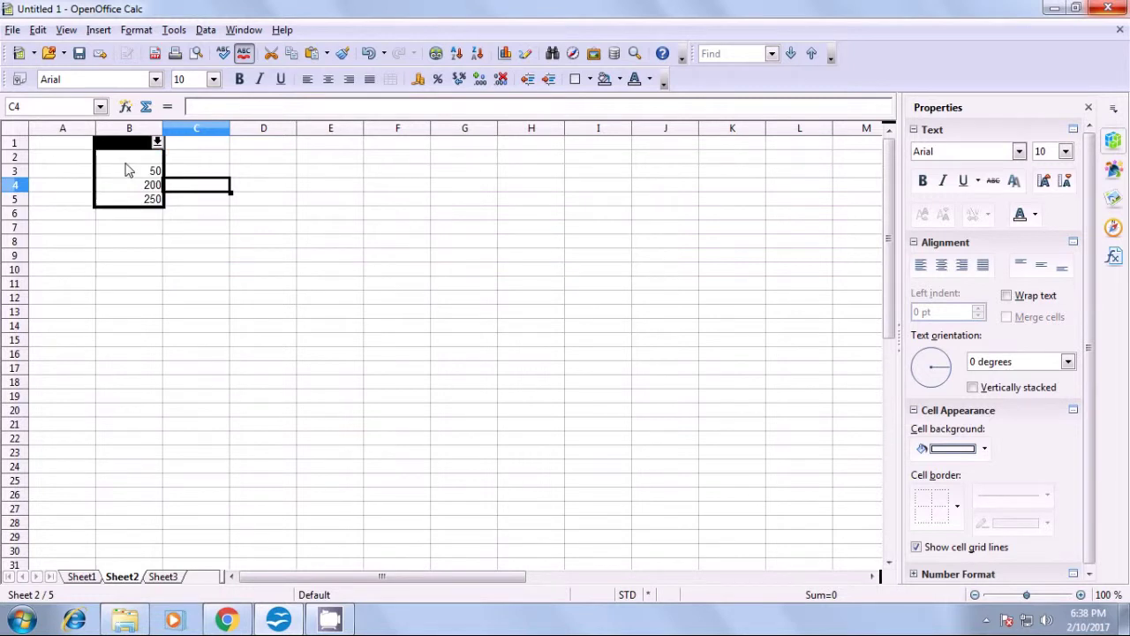
{"action": "left_click", "coordinate": [157, 143]}
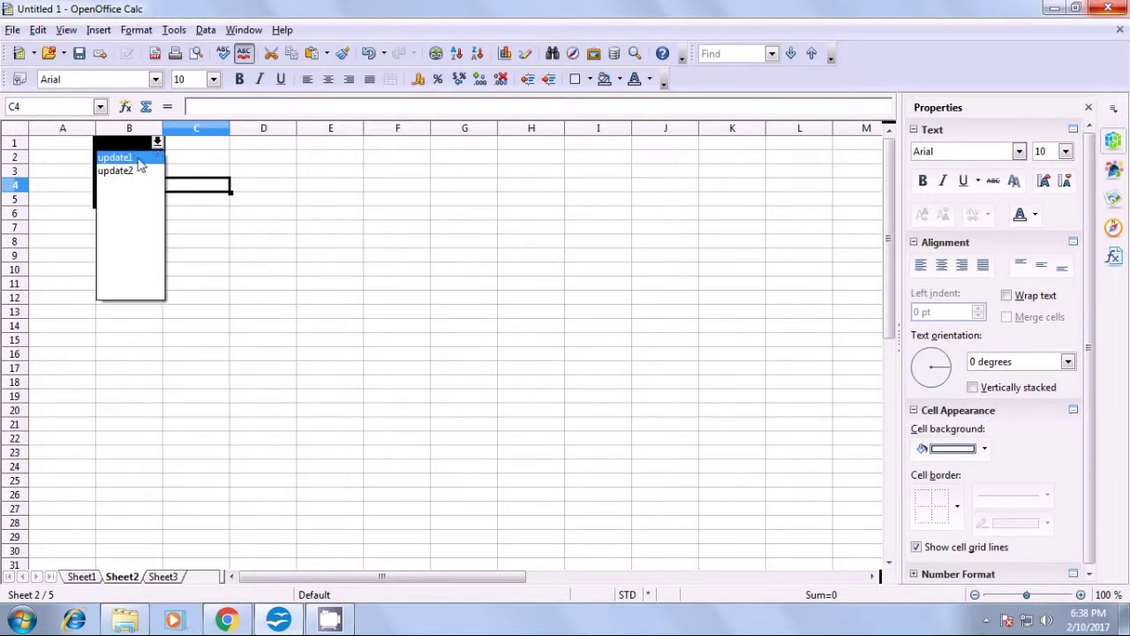
{"action": "left_click", "coordinate": [130, 171]}
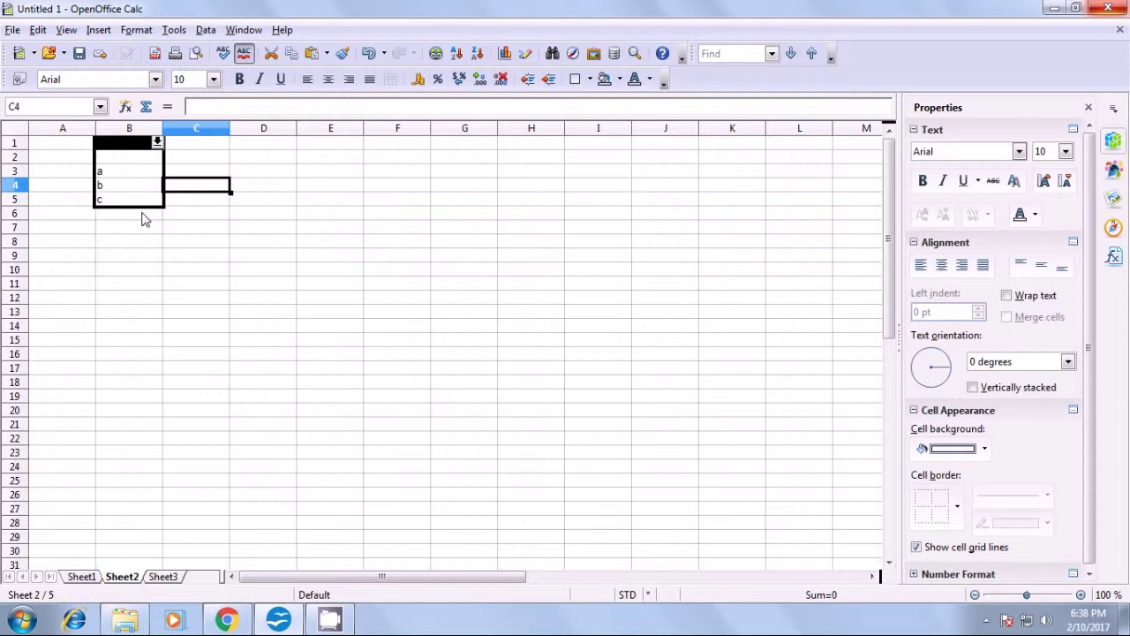
{"action": "left_click", "coordinate": [201, 217]}
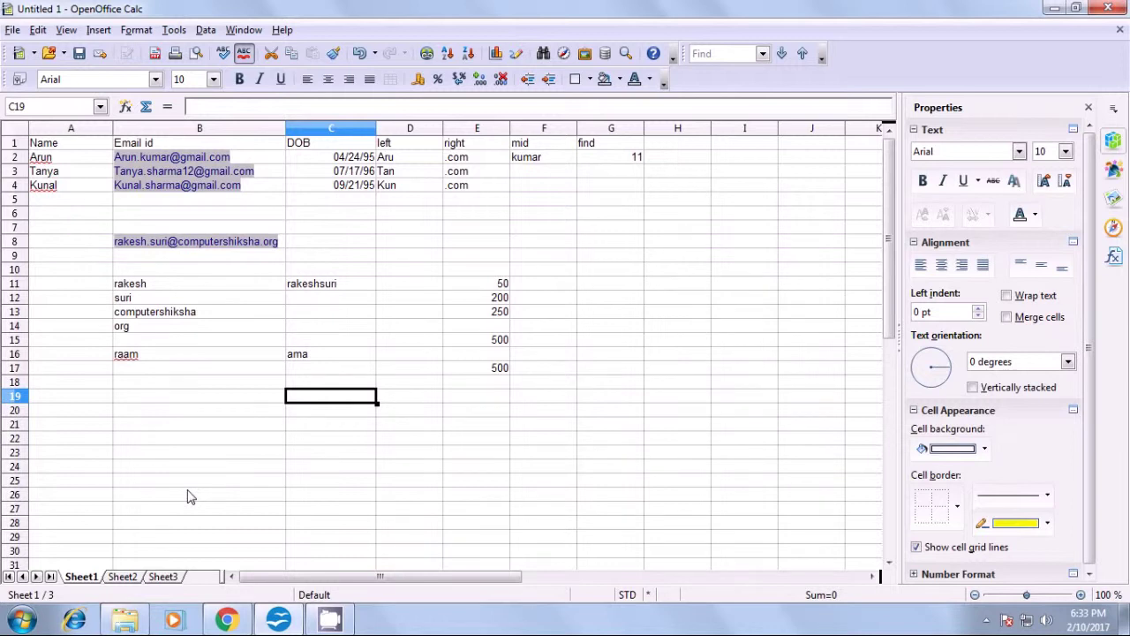
- Enter 50, 75 and 100 into cells C19, D19 and E19
{"action": "type", "text": "50"}
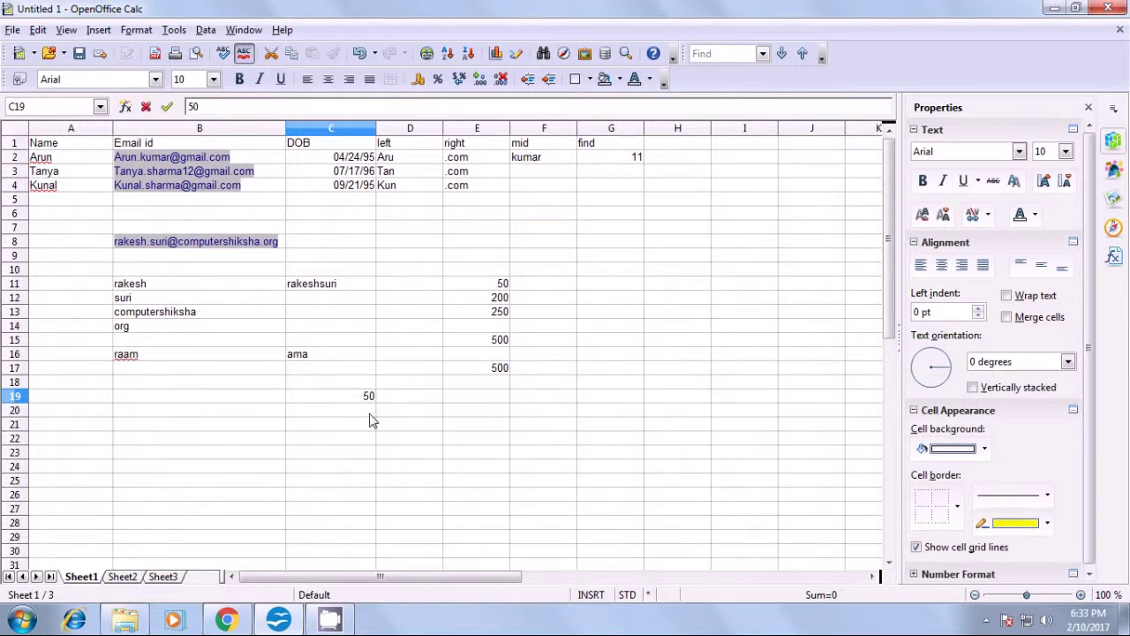
{"action": "left_click", "coordinate": [407, 396]}
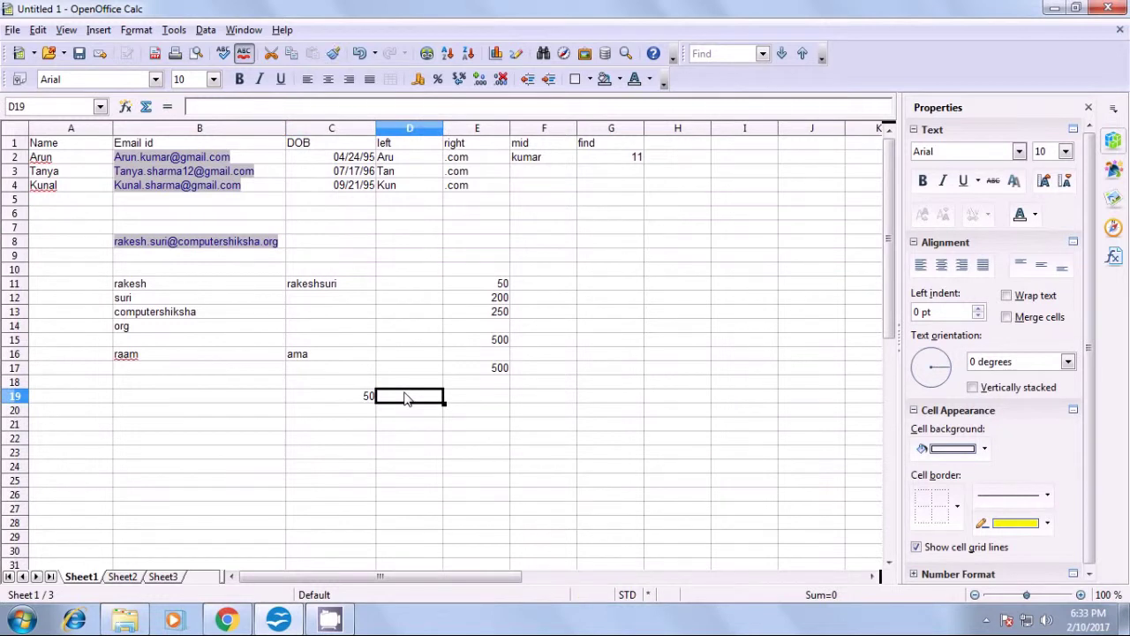
{"action": "type", "text": "75"}
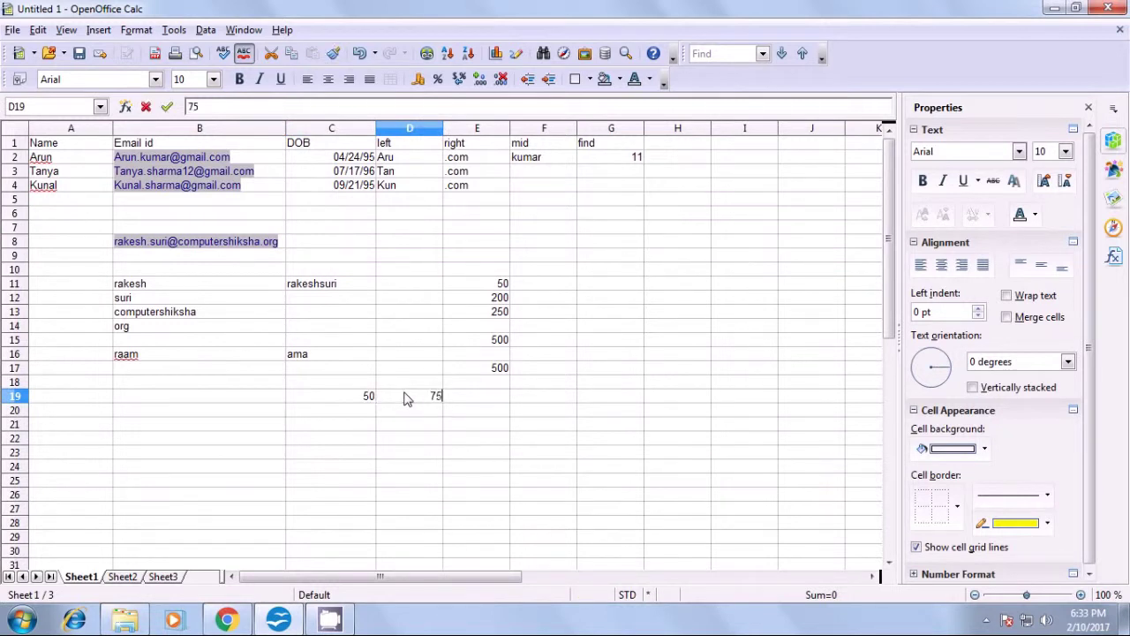
{"action": "left_click", "coordinate": [475, 400]}
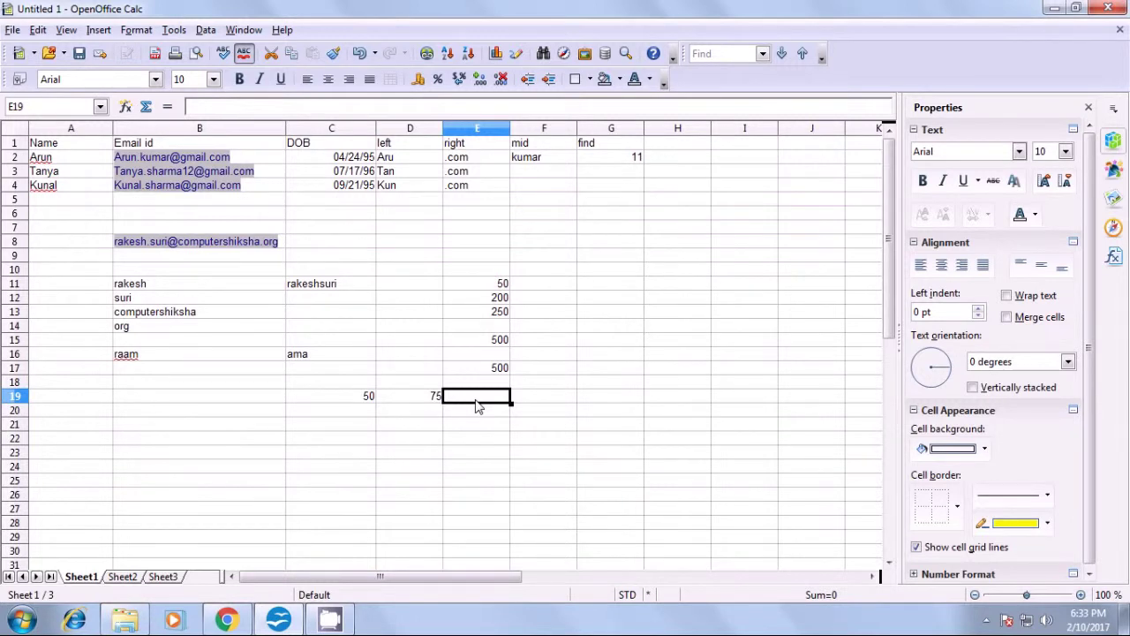
{"action": "type", "text": "100"}
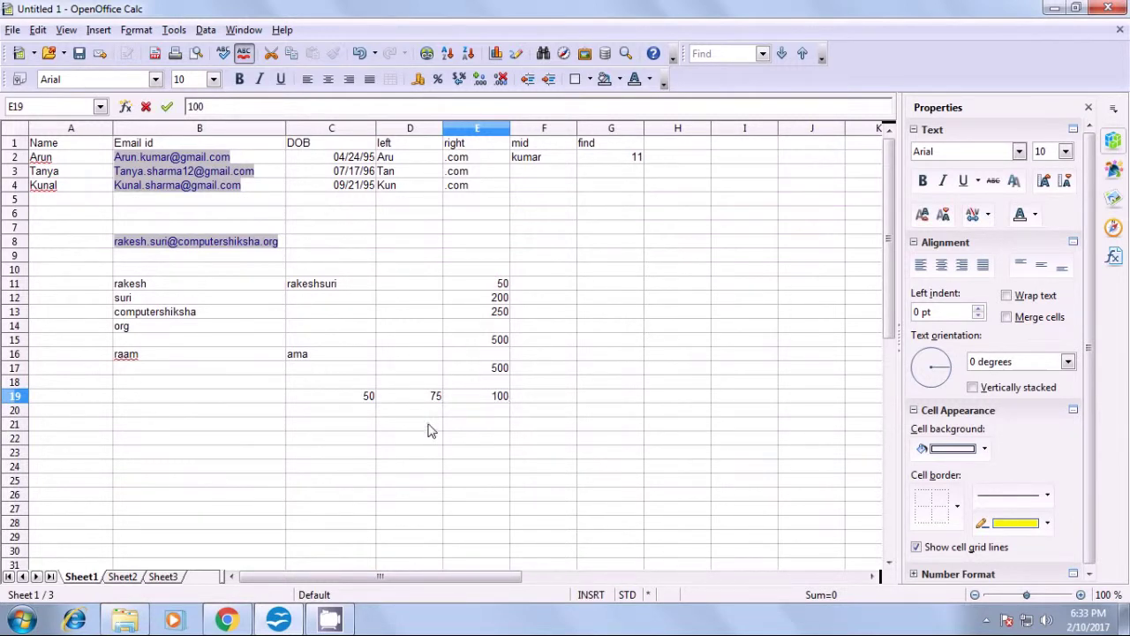
{"action": "left_click", "coordinate": [350, 417]}
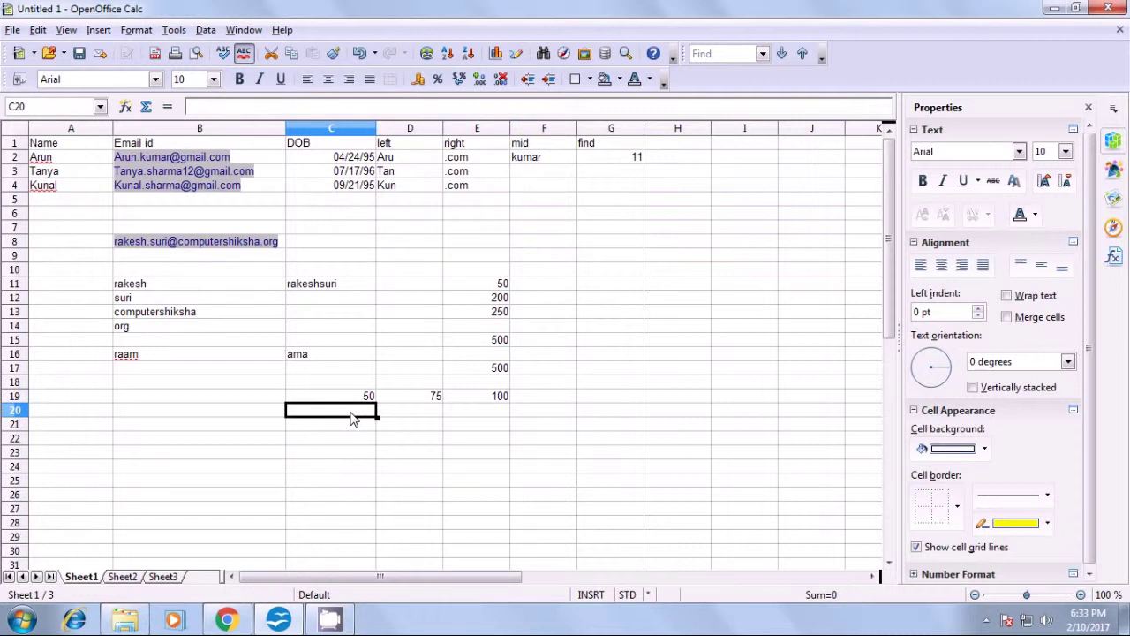
- Enter 125, 150 and 200 into cells C20, D20 and E20
{"action": "type", "text": "125"}
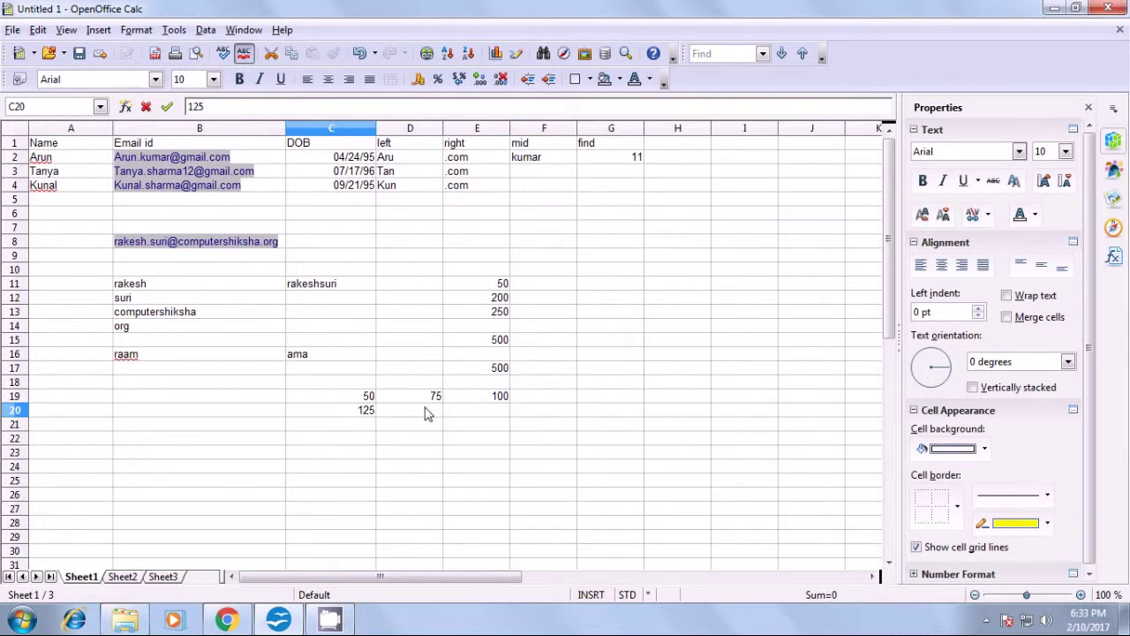
{"action": "left_click", "coordinate": [428, 415]}
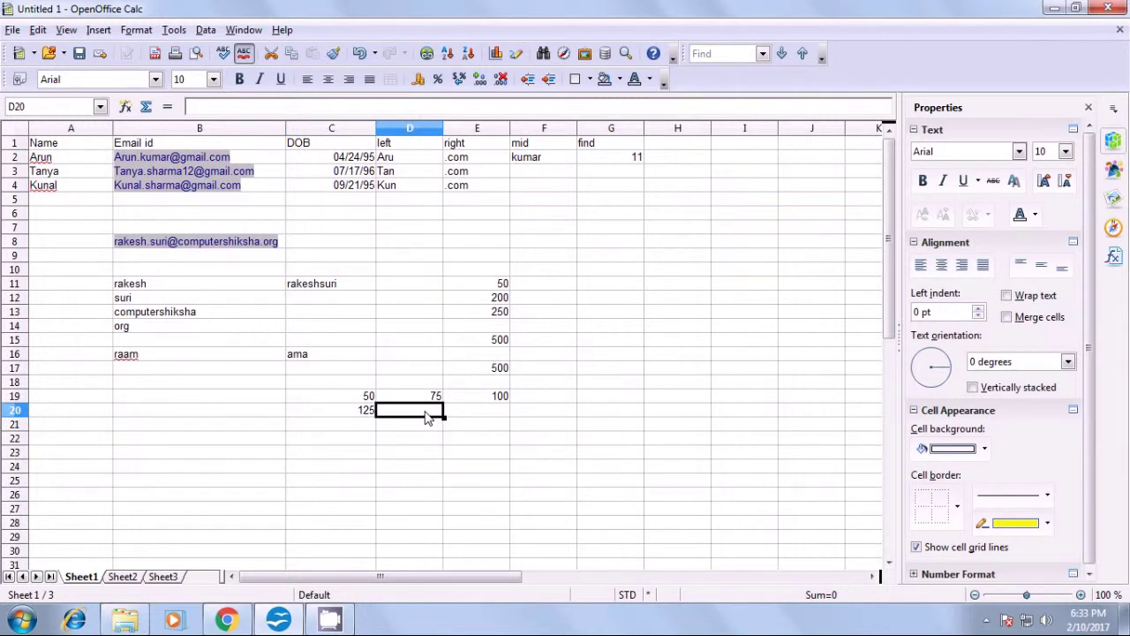
{"action": "type", "text": "150"}
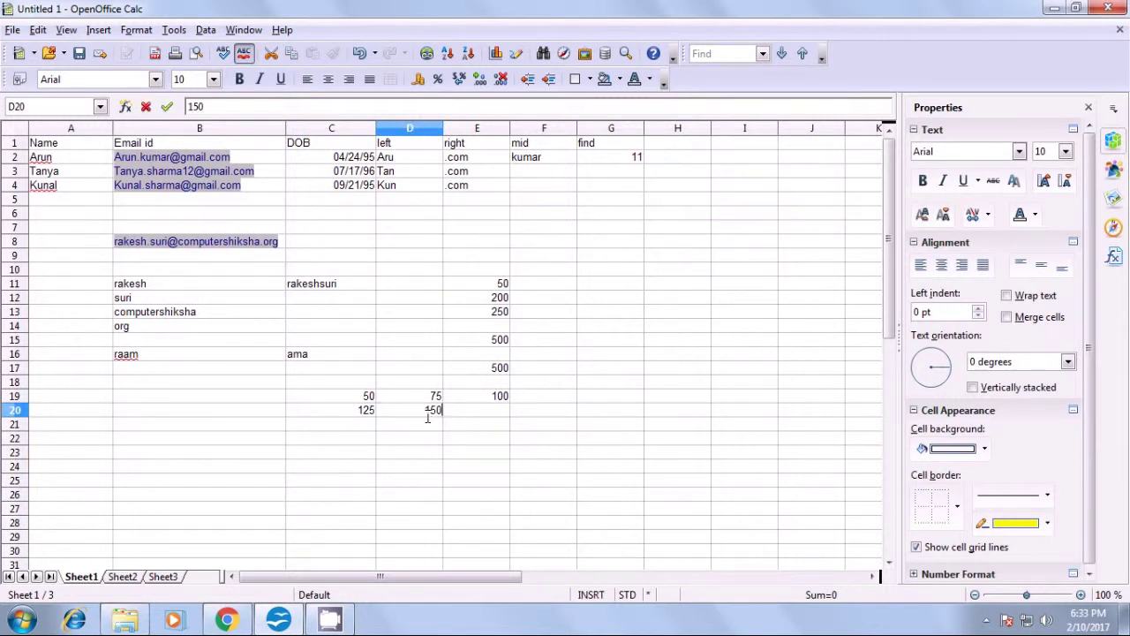
{"action": "left_click", "coordinate": [471, 414]}
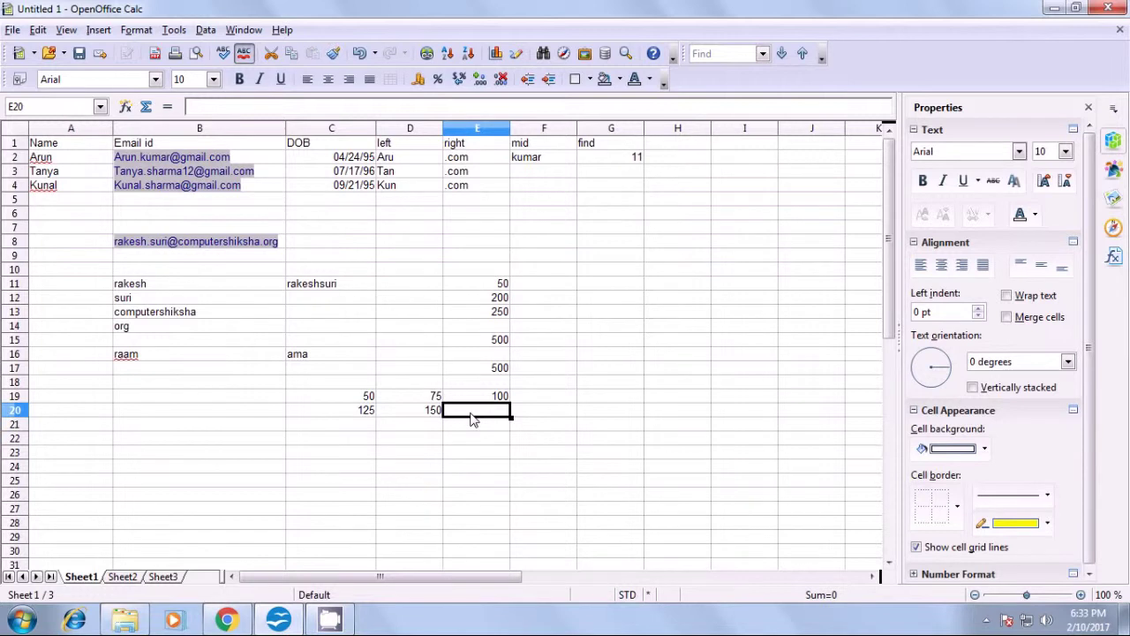
{"action": "type", "text": "200"}
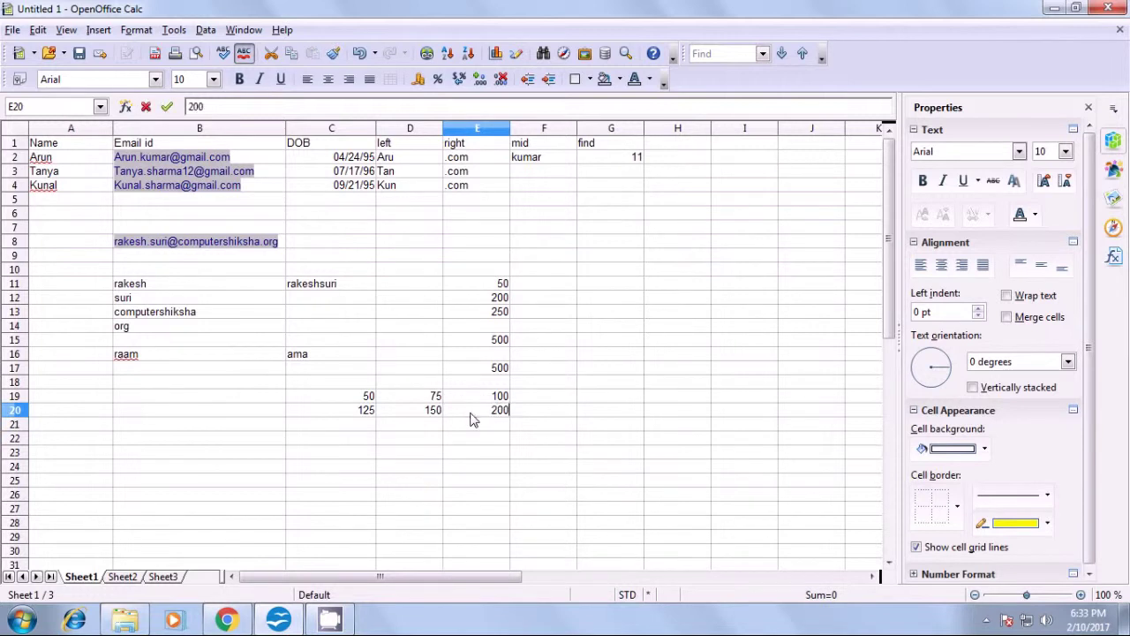
{"action": "left_click", "coordinate": [467, 441]}
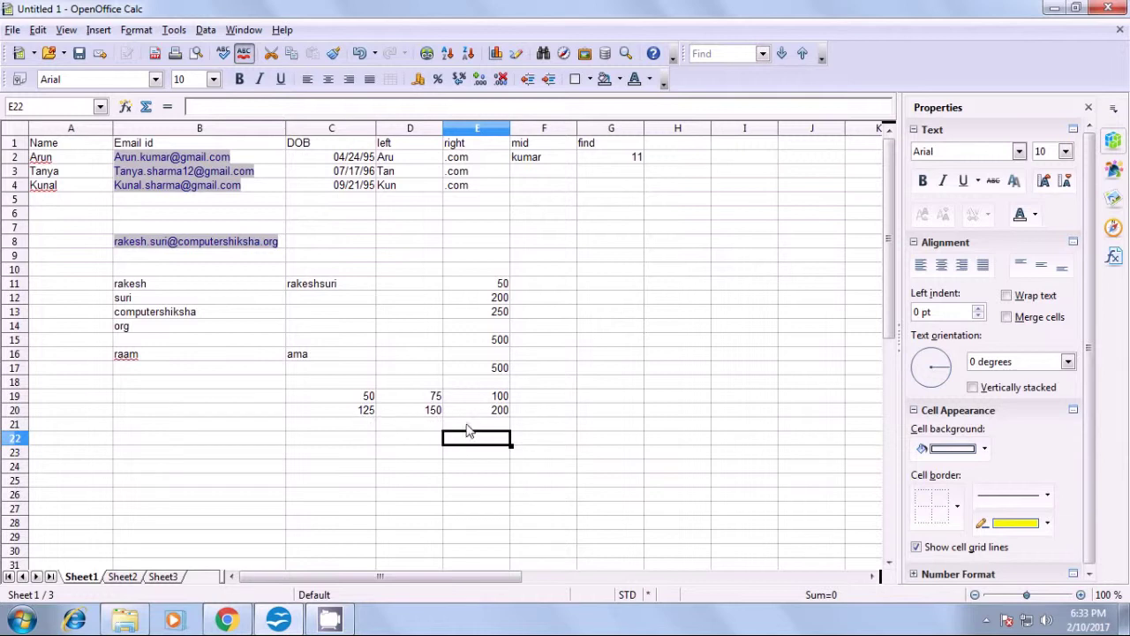
- Enter =SUM(C19:E19;C20:E20) in B19 so it totals 700
{"action": "left_click", "coordinate": [204, 402]}
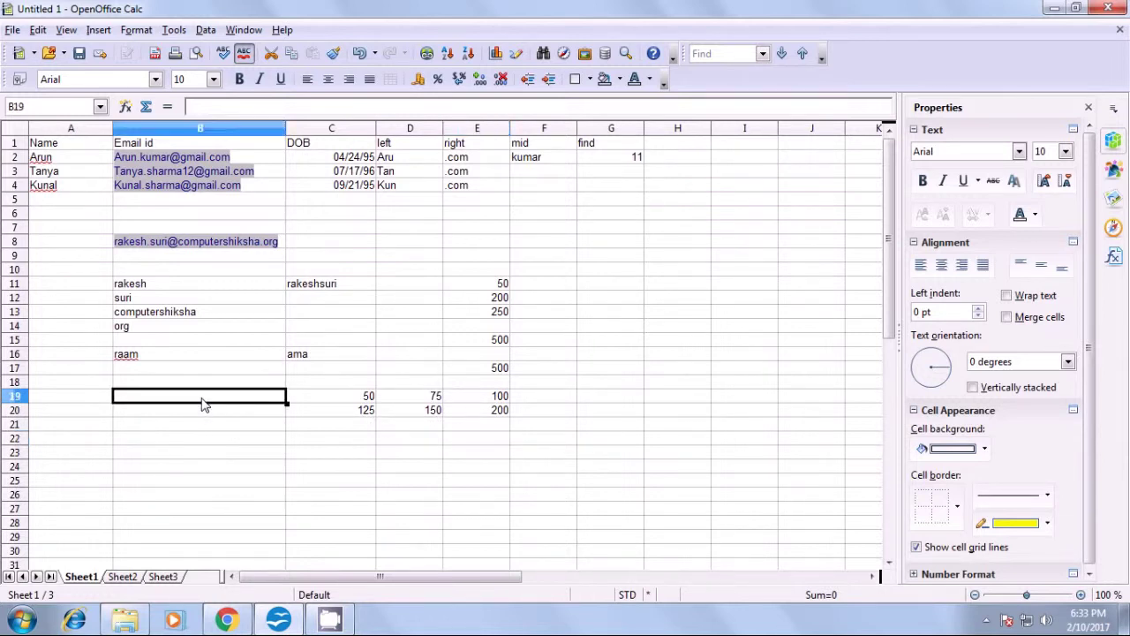
{"action": "type", "text": "="}
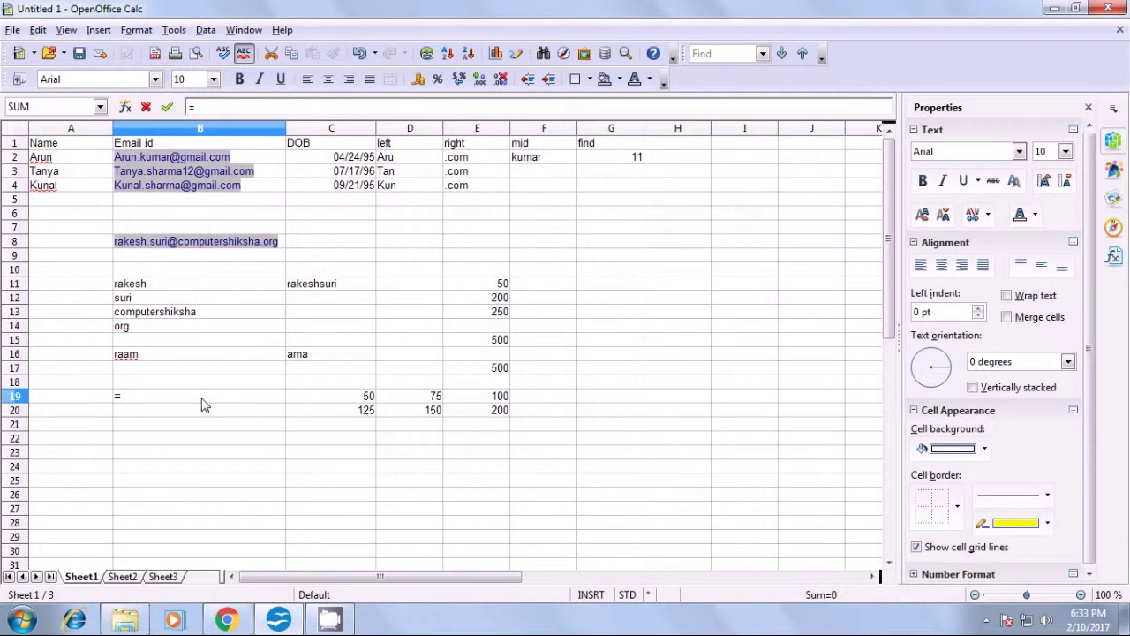
{"action": "type", "text": "sum("}
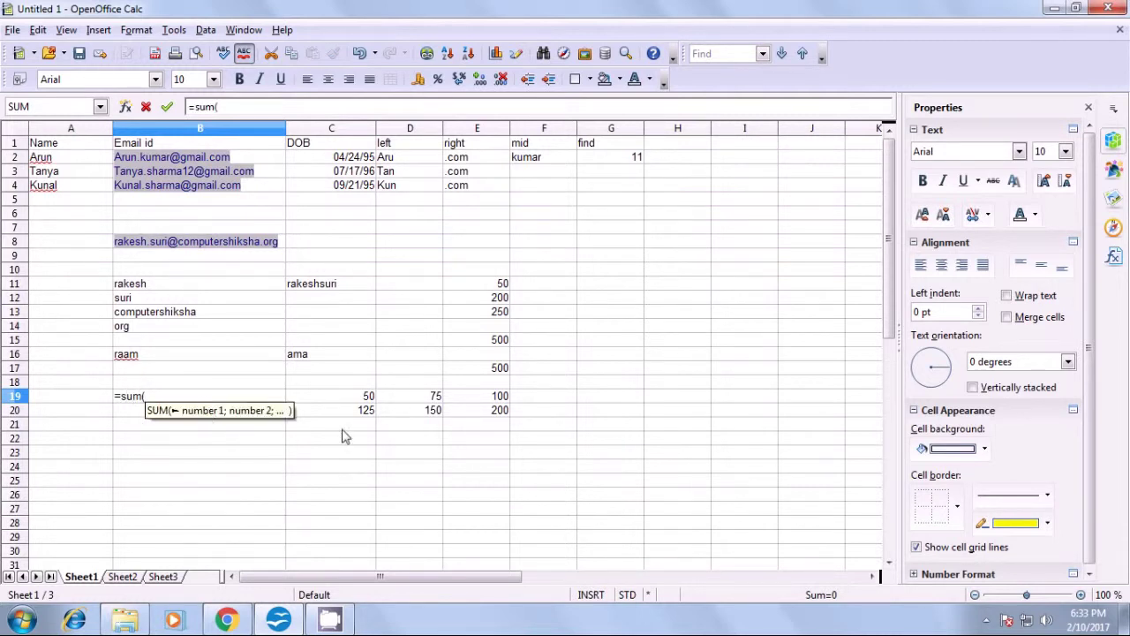
{"action": "left_click_drag", "start_coordinate": [378, 399], "coordinate": [468, 399]}
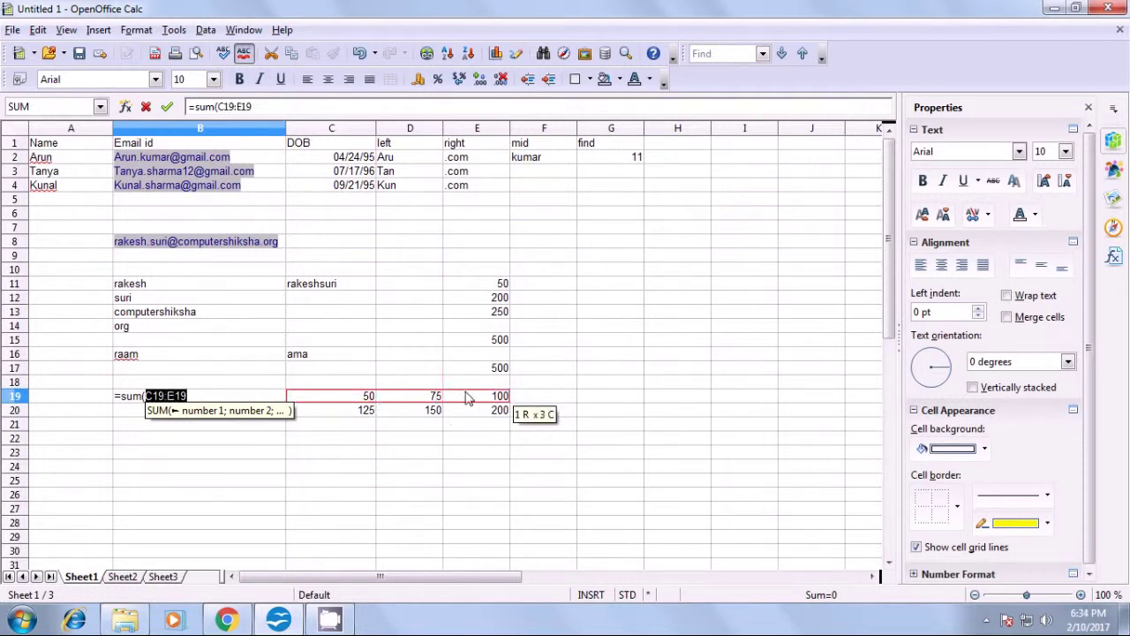
{"action": "type", "text": ";"}
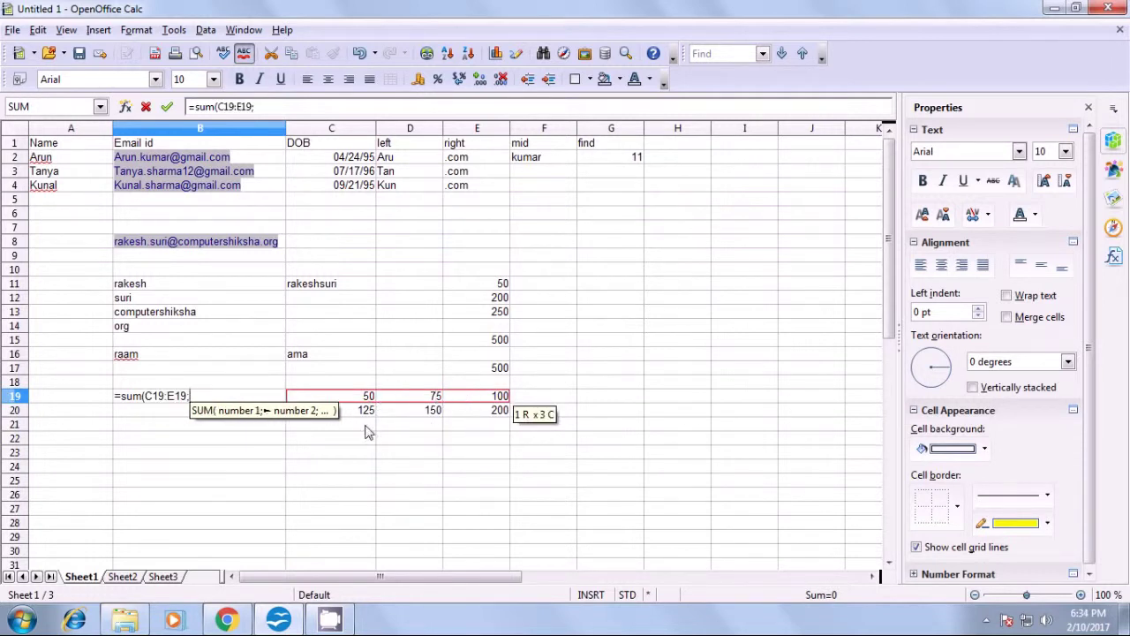
{"action": "left_click_drag", "start_coordinate": [356, 416], "coordinate": [481, 420]}
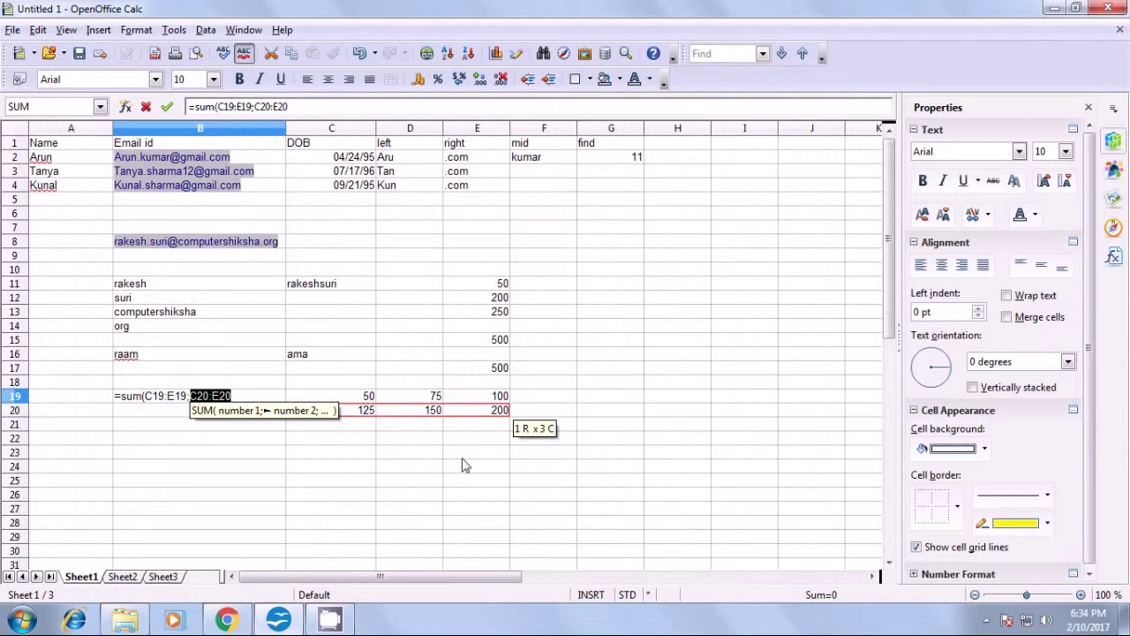
{"action": "type", "text": ")"}
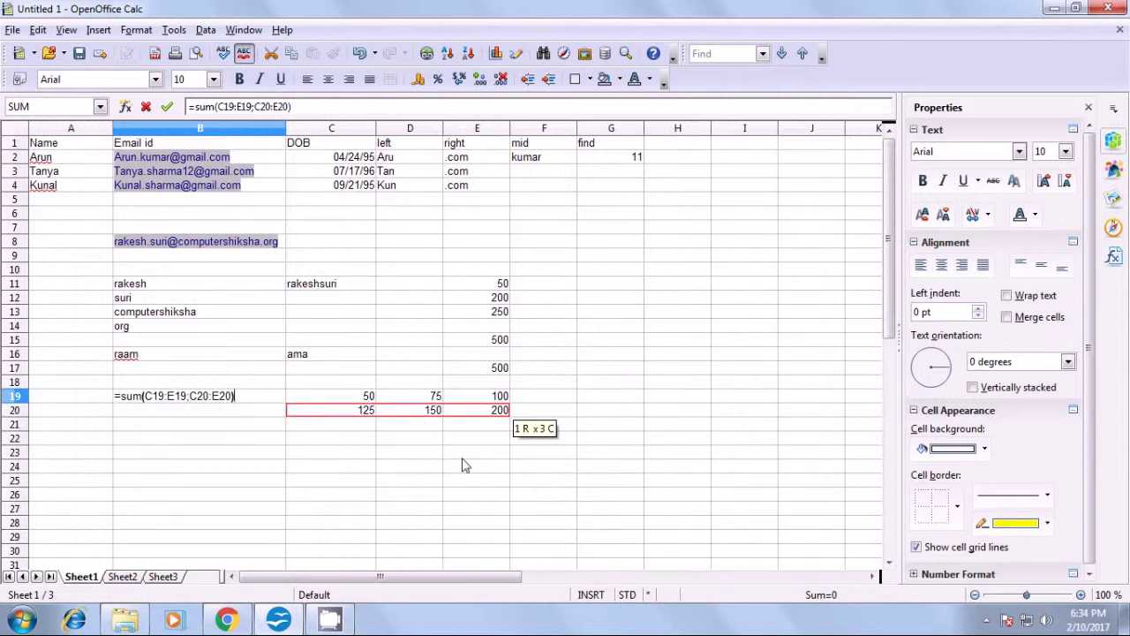
{"action": "key", "text": "Return"}
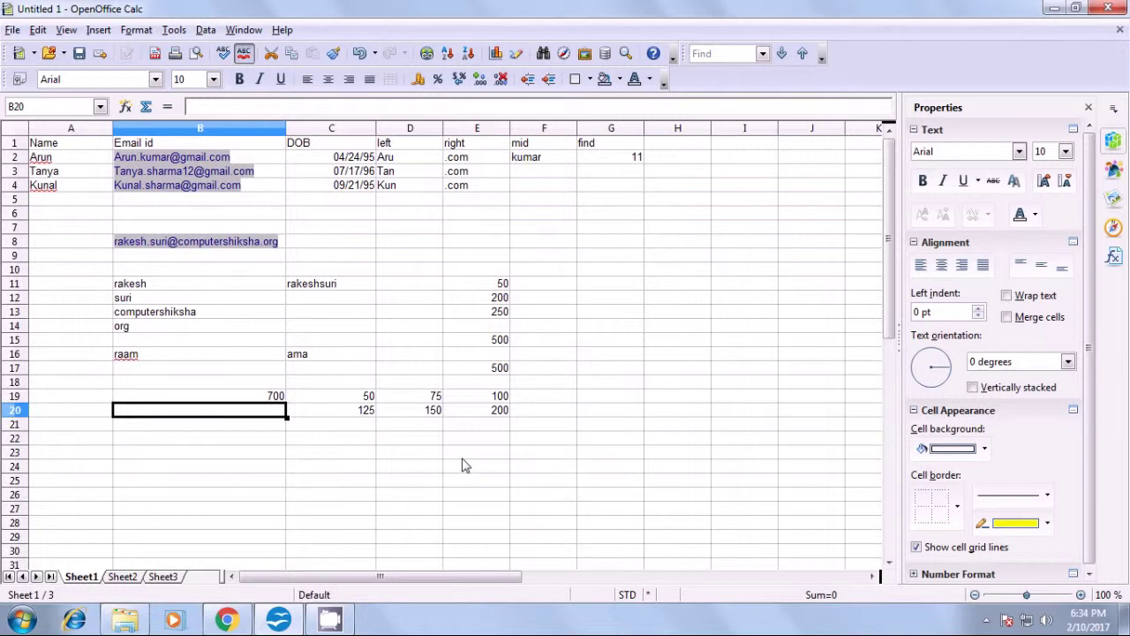
{"action": "left_click", "coordinate": [264, 397]}
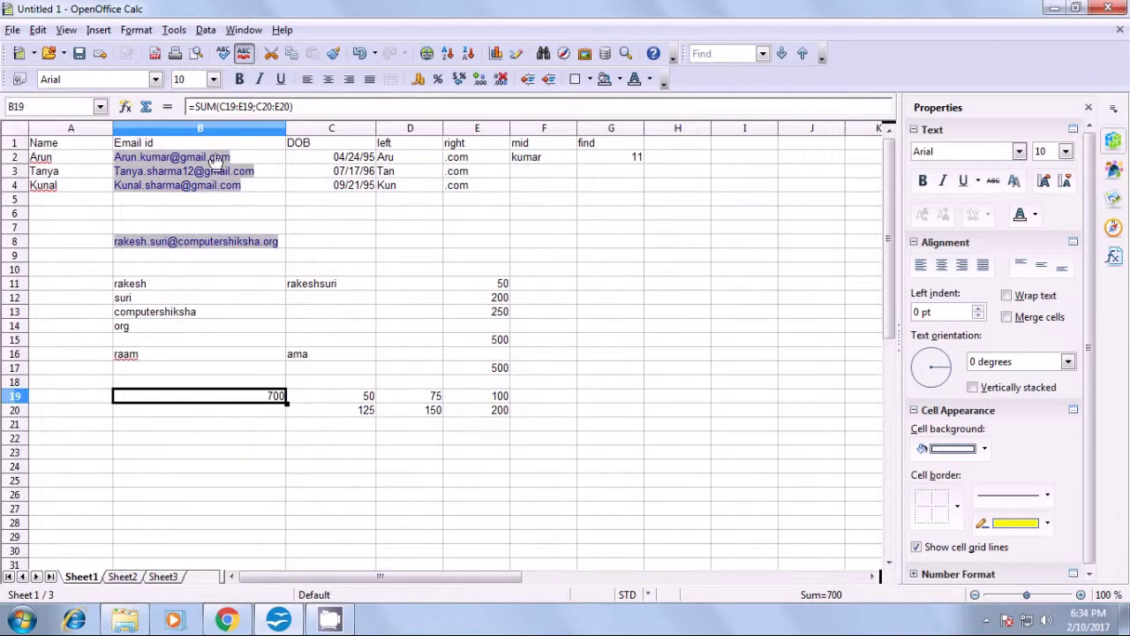
- Set up Solver with target cell $B$19, value 1000, and changing cells C19:D19
{"action": "left_click", "coordinate": [174, 30]}
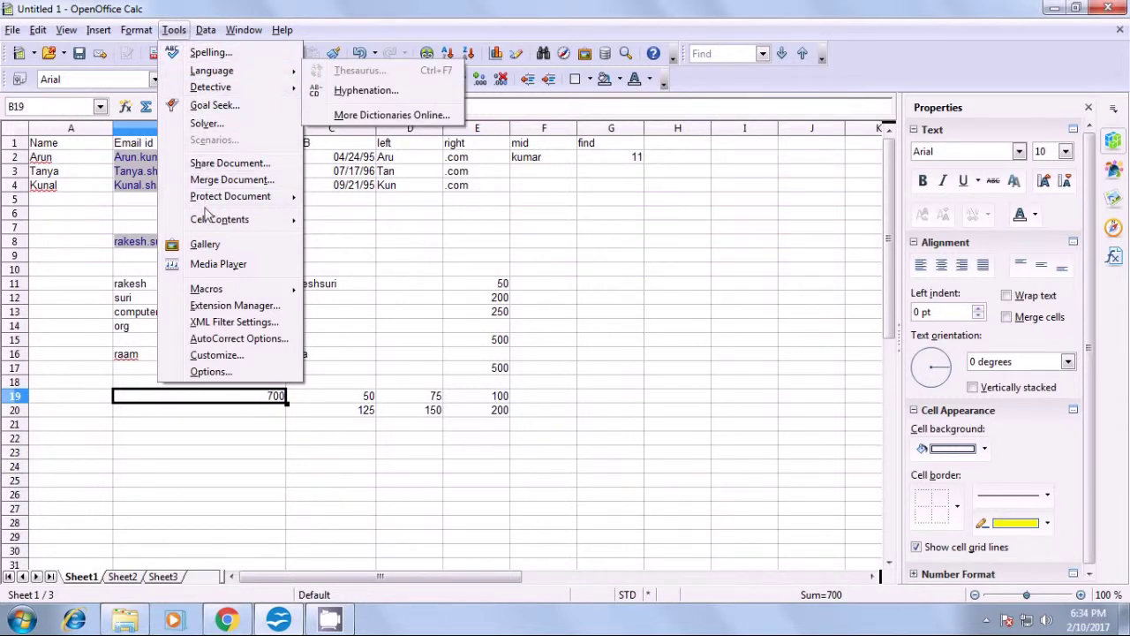
{"action": "mouse_move", "coordinate": [208, 221]}
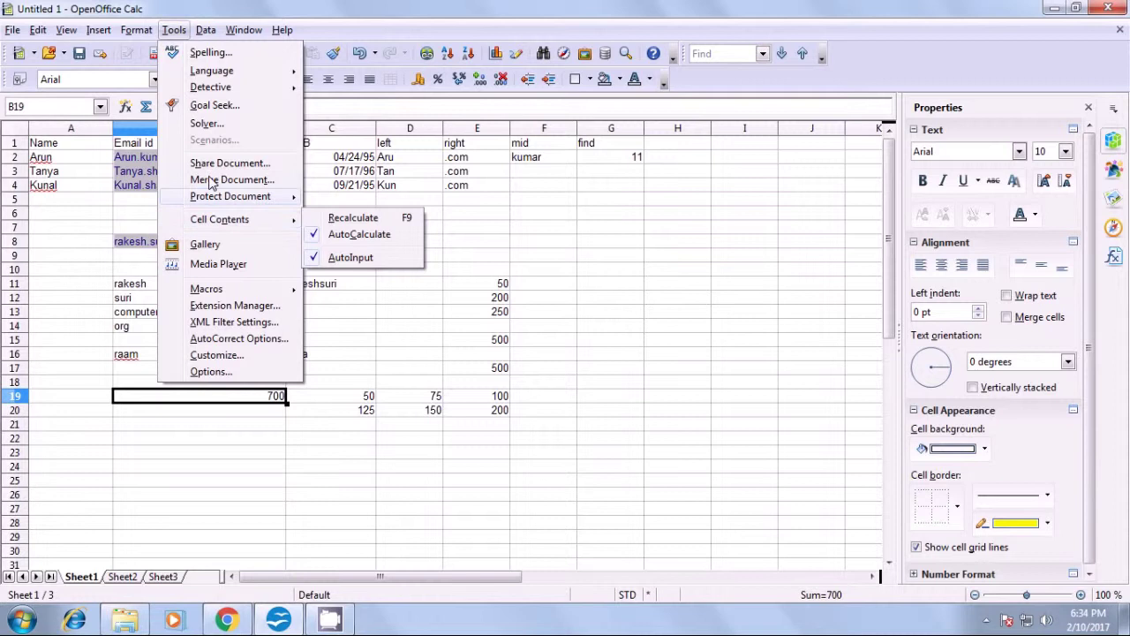
{"action": "left_click", "coordinate": [210, 126]}
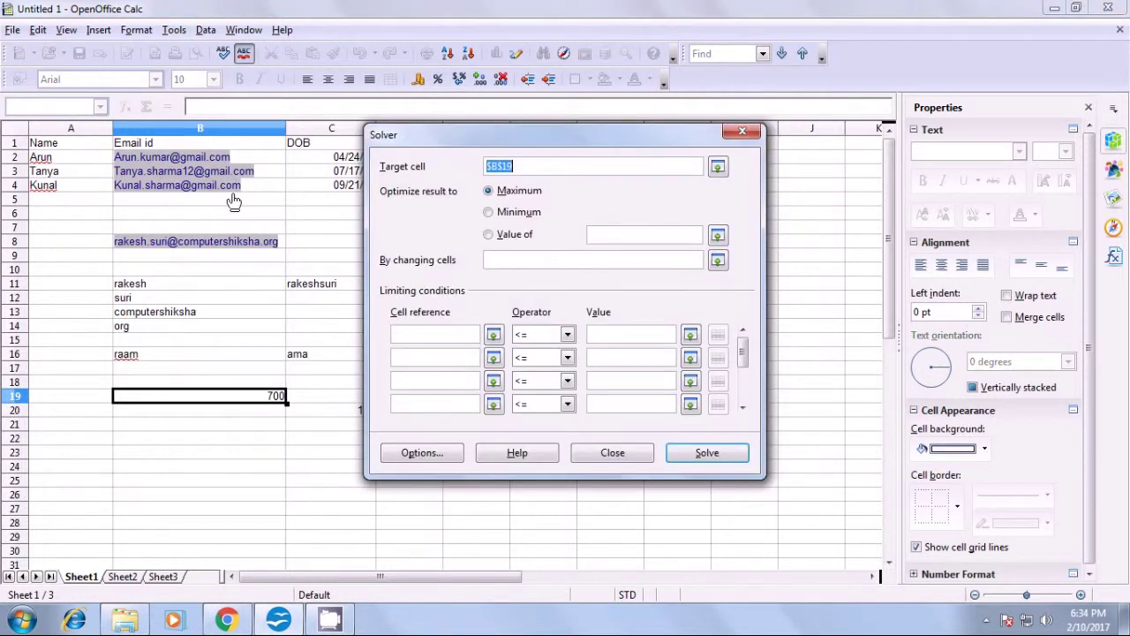
{"action": "left_click_drag", "start_coordinate": [497, 141], "coordinate": [545, 146]}
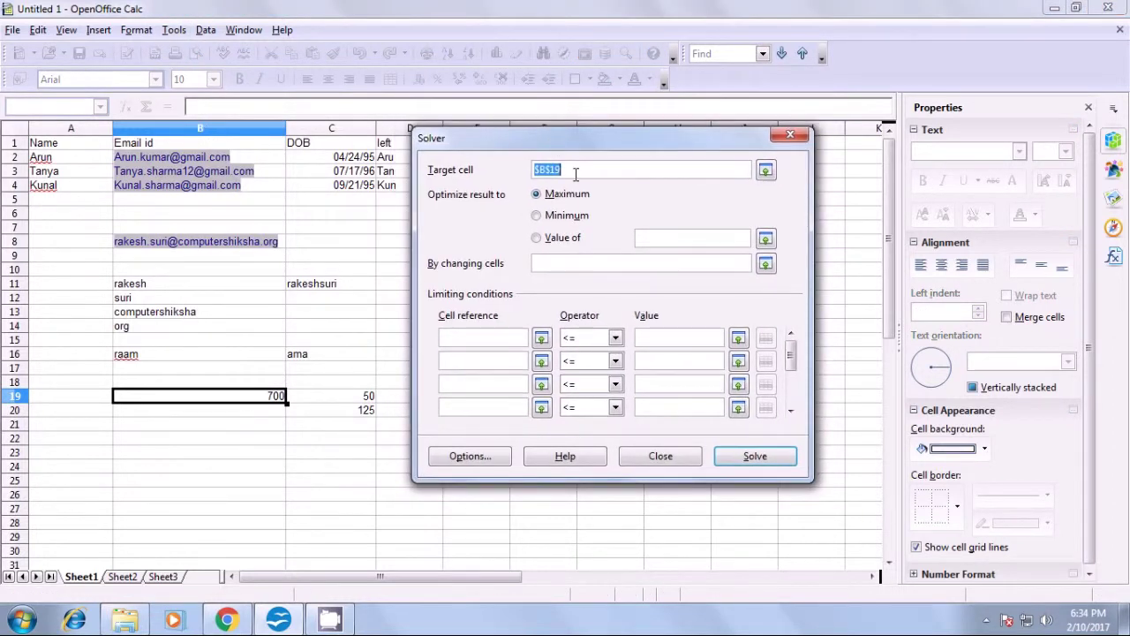
{"action": "left_click", "coordinate": [538, 238]}
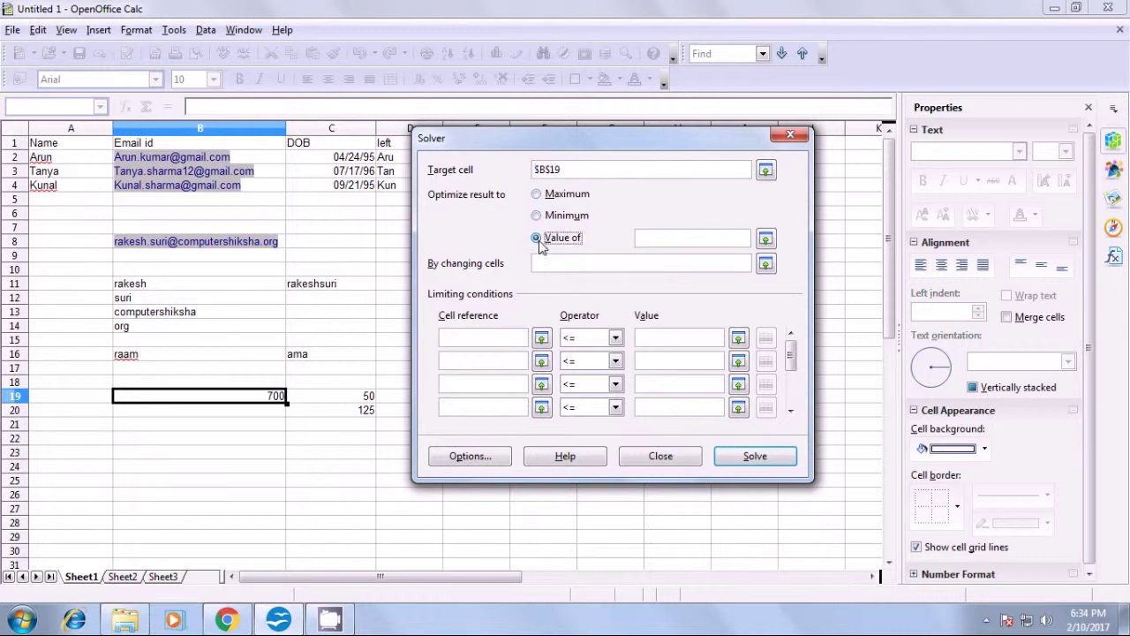
{"action": "left_click", "coordinate": [650, 239]}
{"action": "left_click_drag", "start_coordinate": [636, 147], "coordinate": [765, 158]}
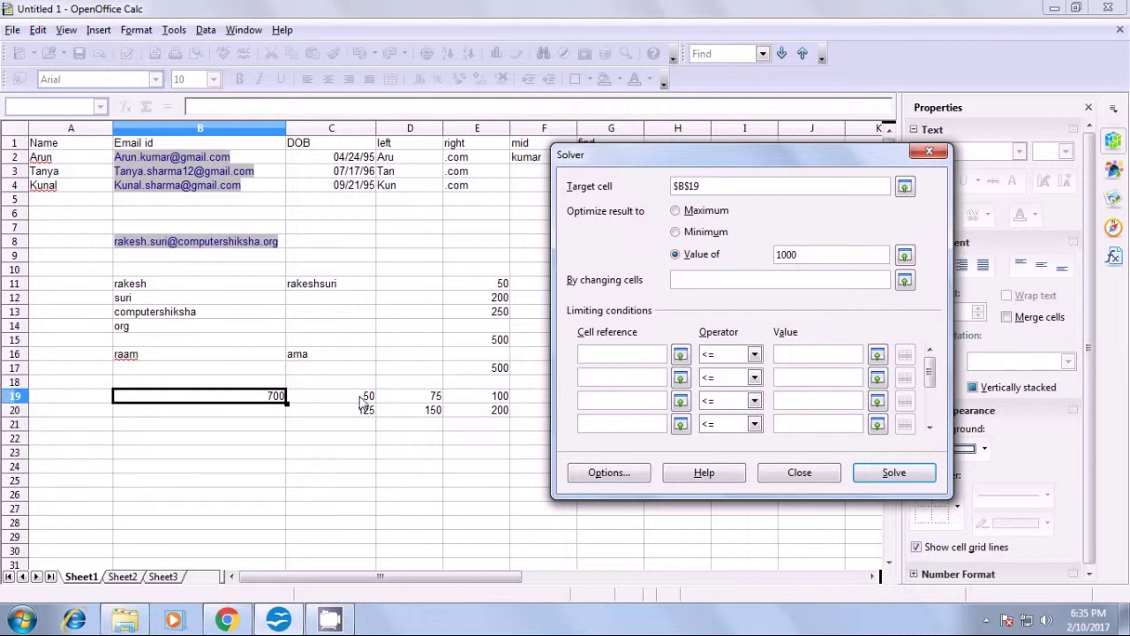
{"action": "left_click_drag", "start_coordinate": [361, 399], "coordinate": [421, 395]}
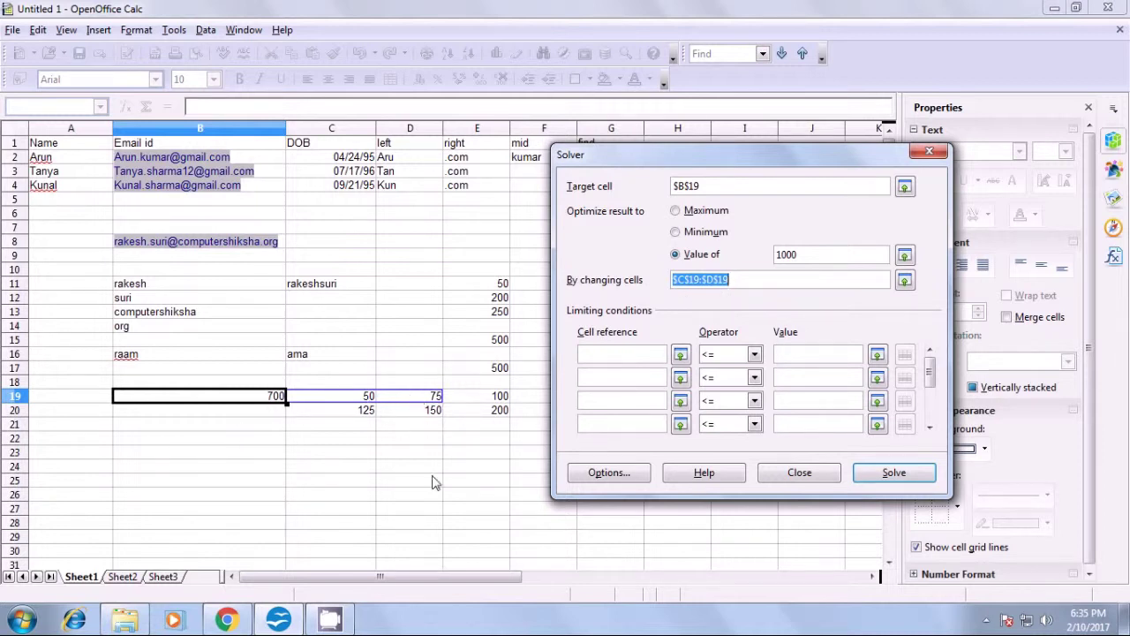
- Solve and keep the result: C19 becomes 425, D19 becomes 0, B19 totals 1000
{"action": "left_click", "coordinate": [892, 480]}
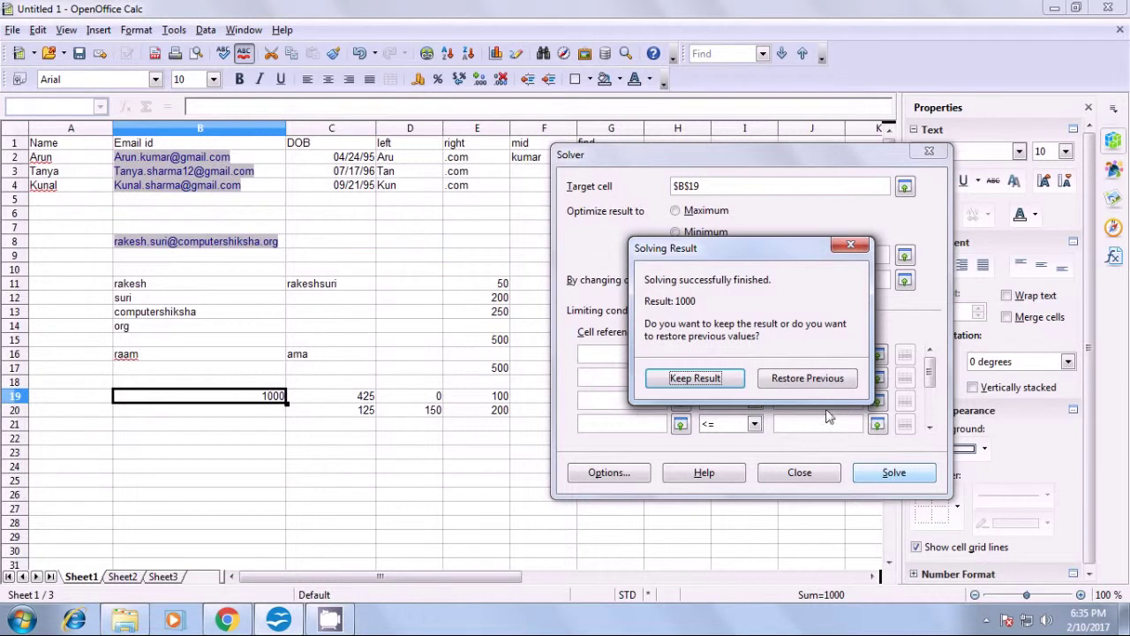
{"action": "left_click", "coordinate": [673, 380]}
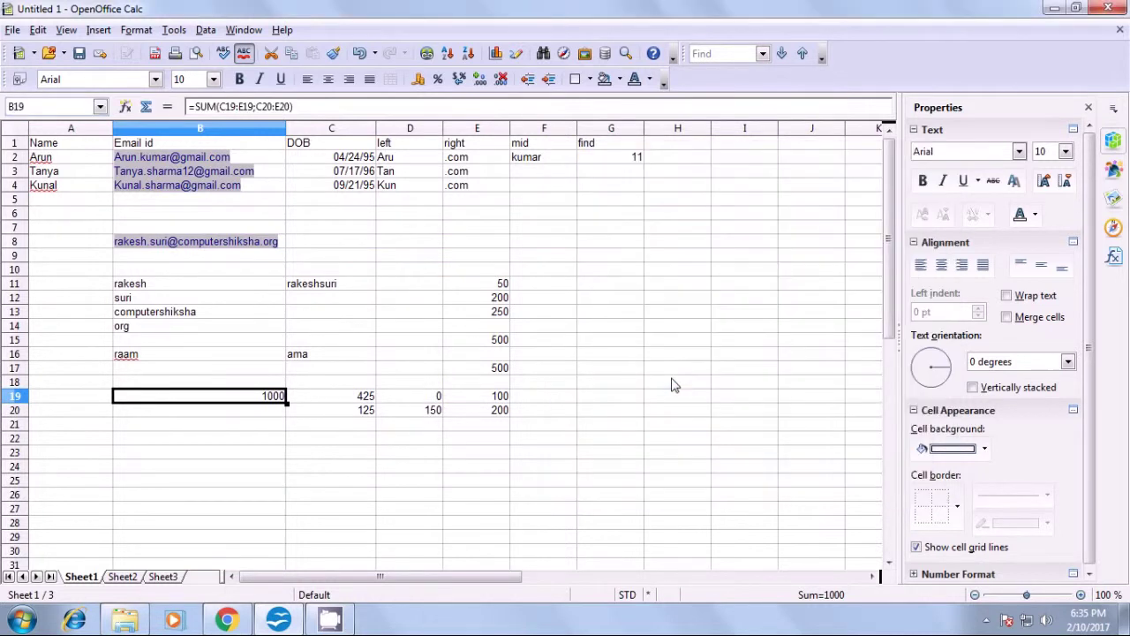
{"action": "left_click", "coordinate": [417, 454]}
{"action": "left_click", "coordinate": [362, 399]}
{"action": "left_click", "coordinate": [428, 399]}
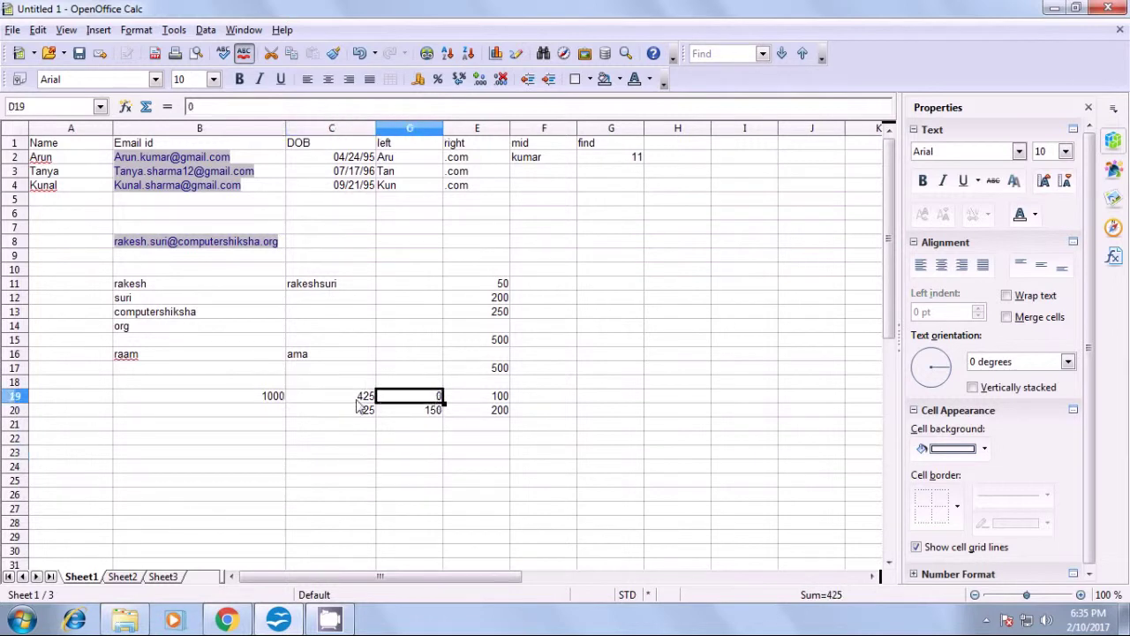
{"action": "left_click", "coordinate": [251, 403]}
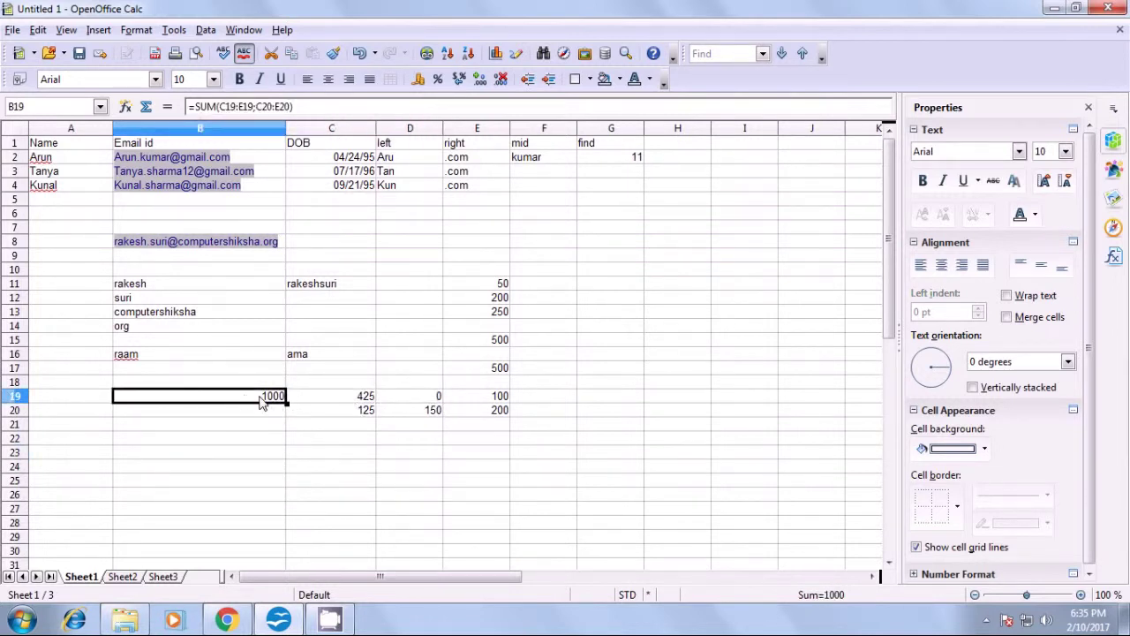
- Merge the saved calc 8 document into the workbook to show Accept or Reject Changes
{"action": "left_click", "coordinate": [395, 451]}
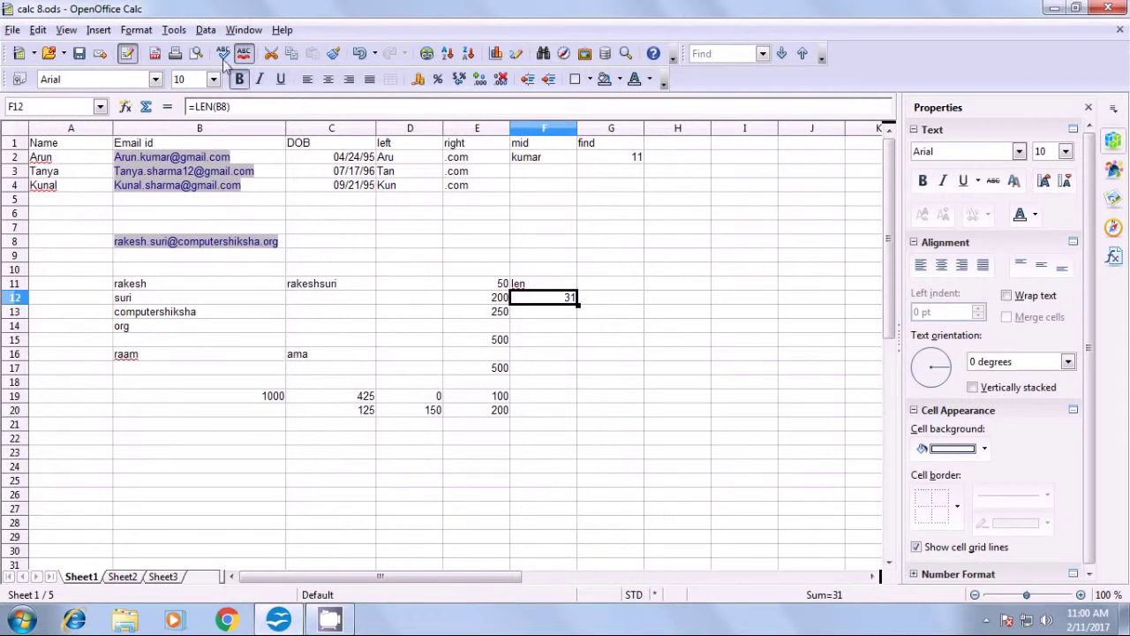
{"action": "left_click", "coordinate": [174, 30]}
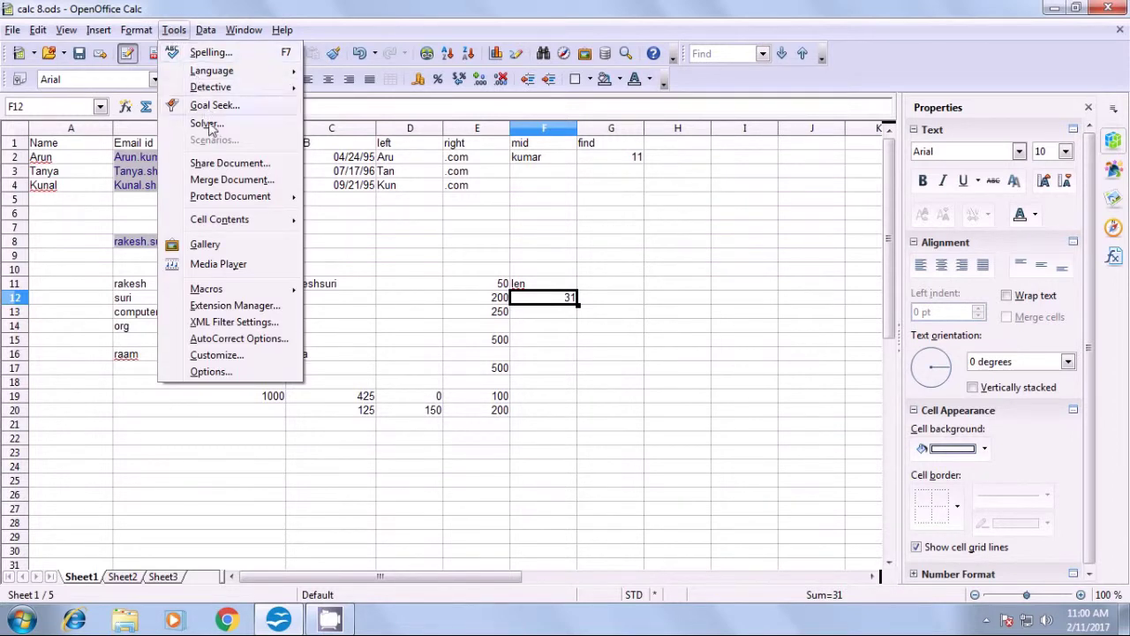
{"action": "mouse_move", "coordinate": [225, 208]}
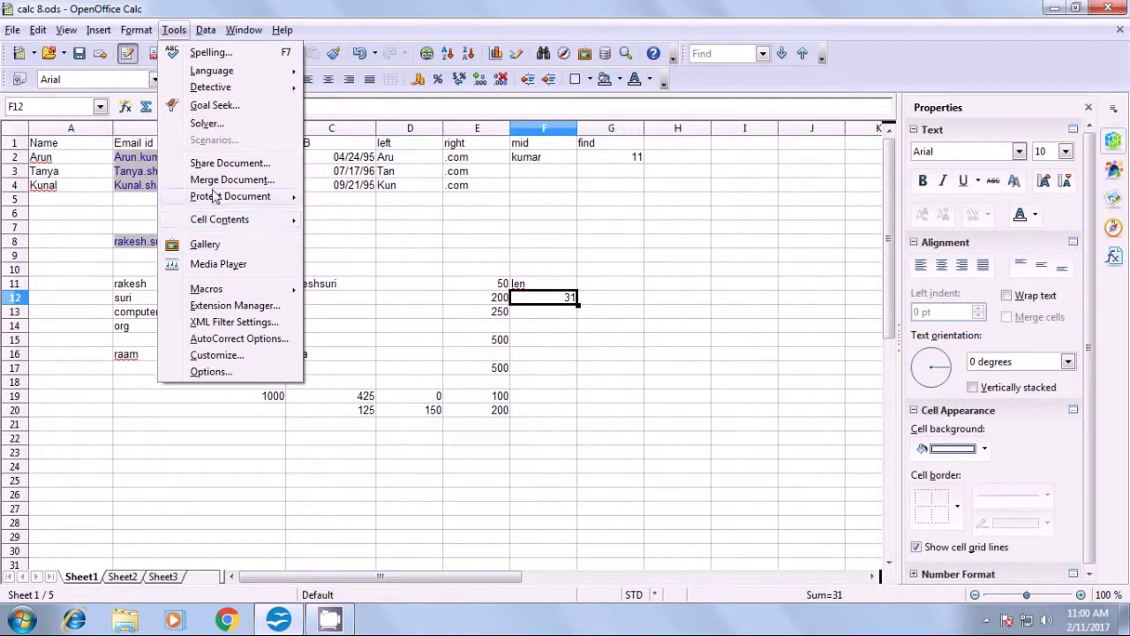
{"action": "key", "text": "Escape"}
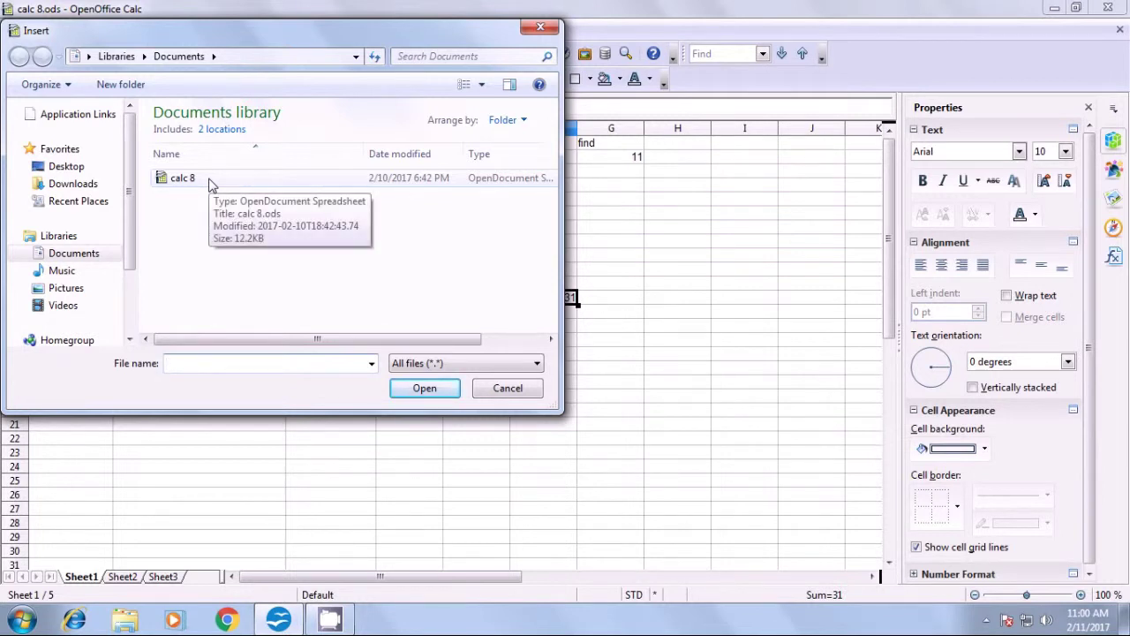
{"action": "left_click", "coordinate": [210, 183]}
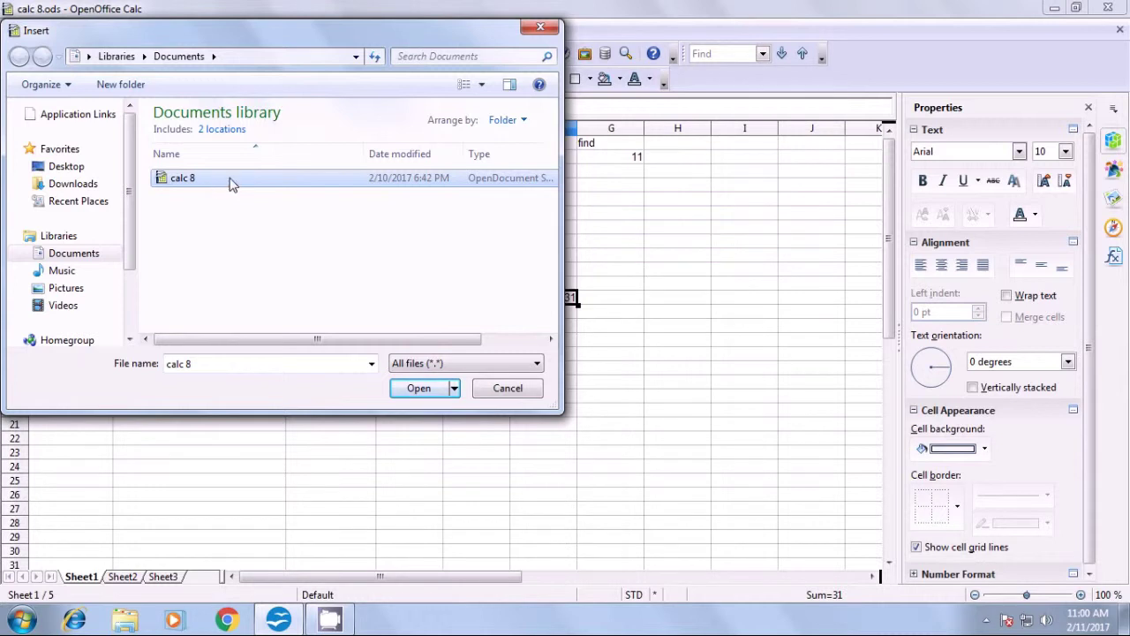
{"action": "left_click", "coordinate": [416, 390]}
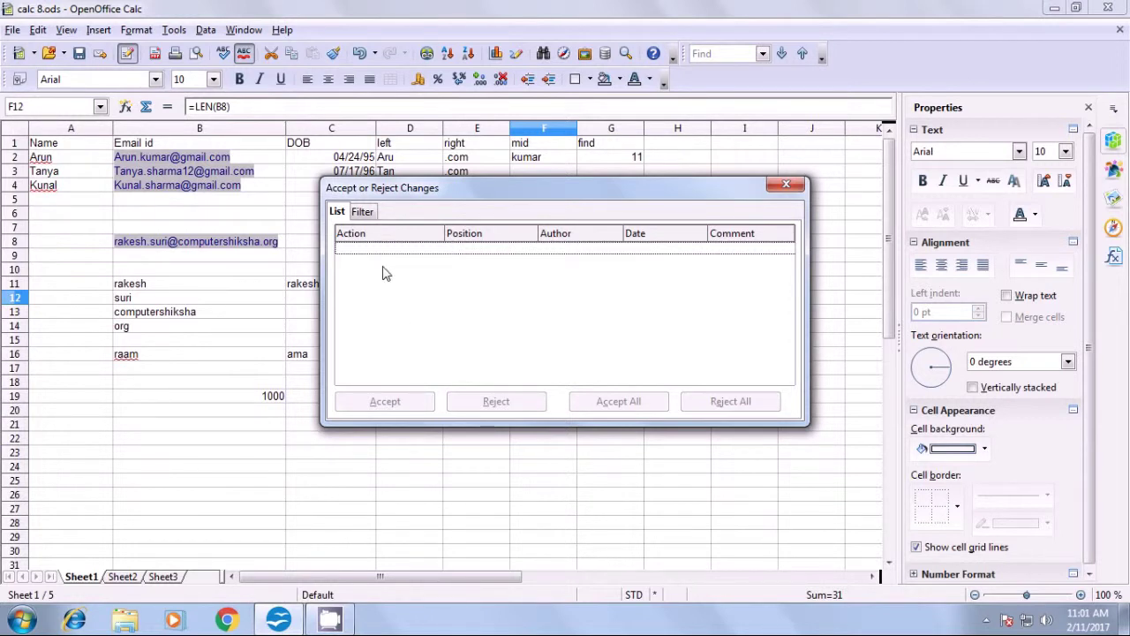
- Filter the changes by Date, sort the list by Action then Date, and close the dialog
{"action": "left_click", "coordinate": [371, 213]}
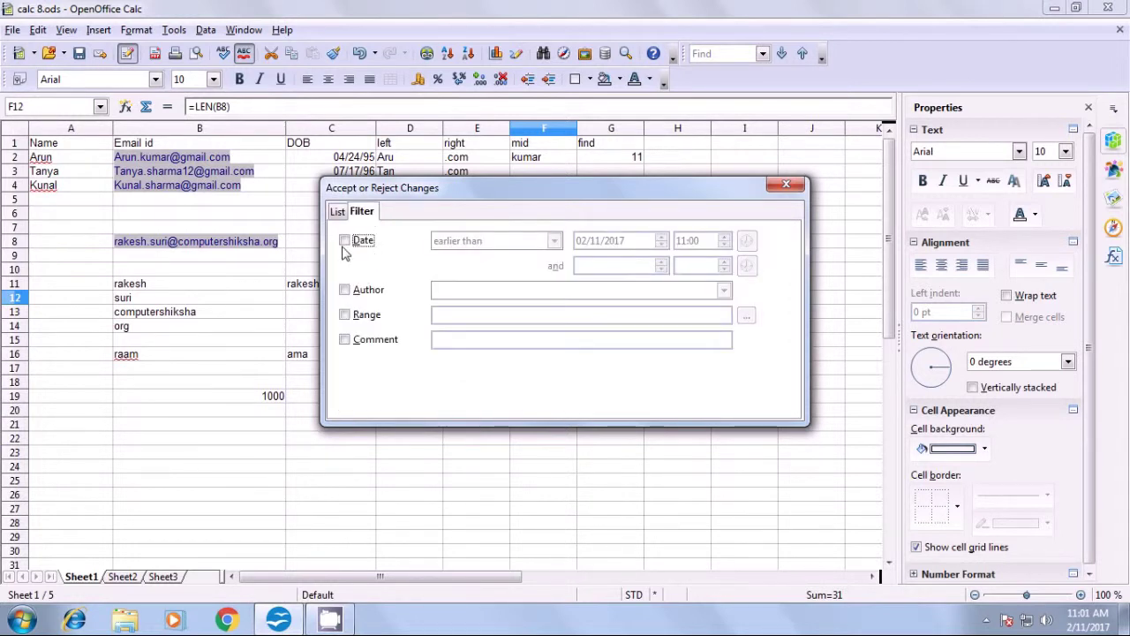
{"action": "left_click", "coordinate": [344, 240]}
{"action": "left_click", "coordinate": [337, 212]}
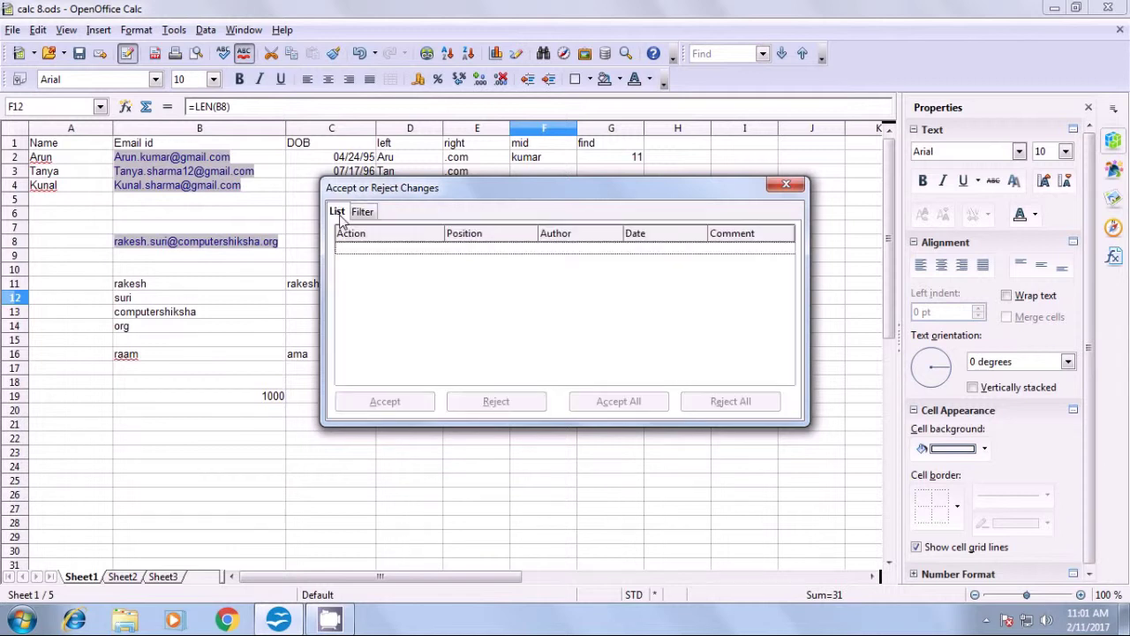
{"action": "left_click", "coordinate": [395, 236]}
{"action": "left_click", "coordinate": [662, 234]}
{"action": "left_click", "coordinate": [786, 184]}
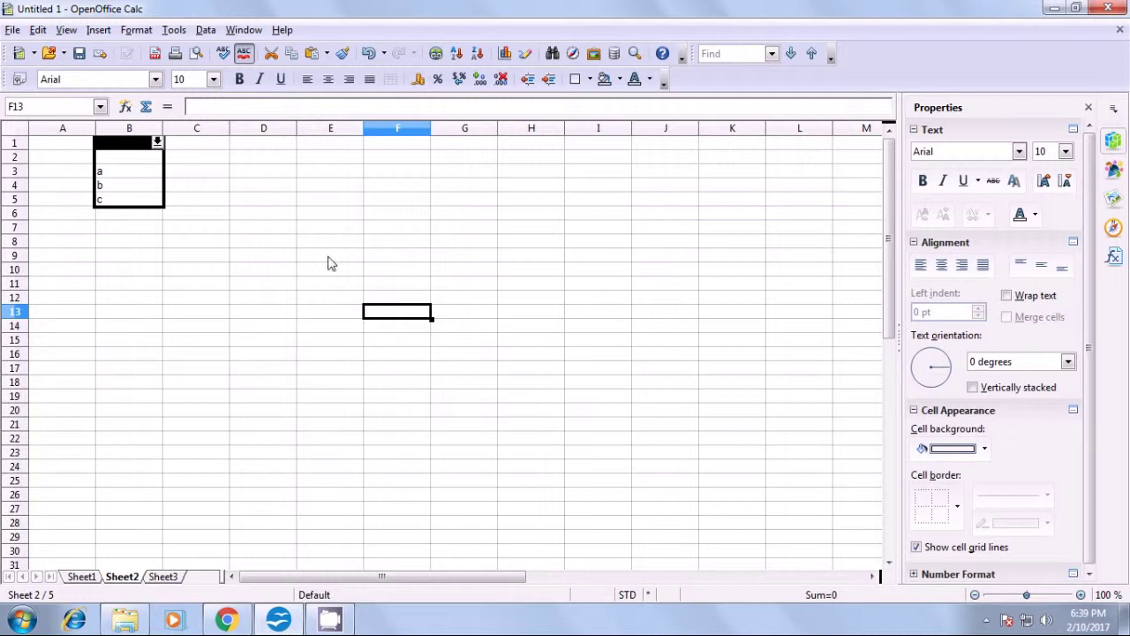
- Protect Sheet2 with a password, entering it and confirming it
{"action": "left_click", "coordinate": [174, 31]}
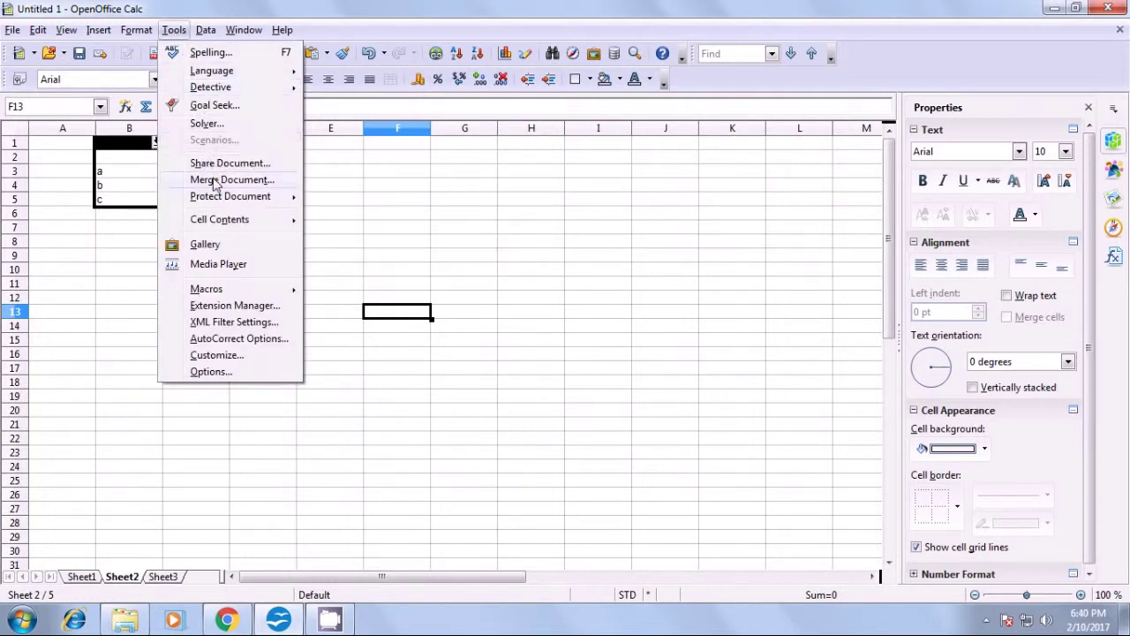
{"action": "mouse_move", "coordinate": [221, 198]}
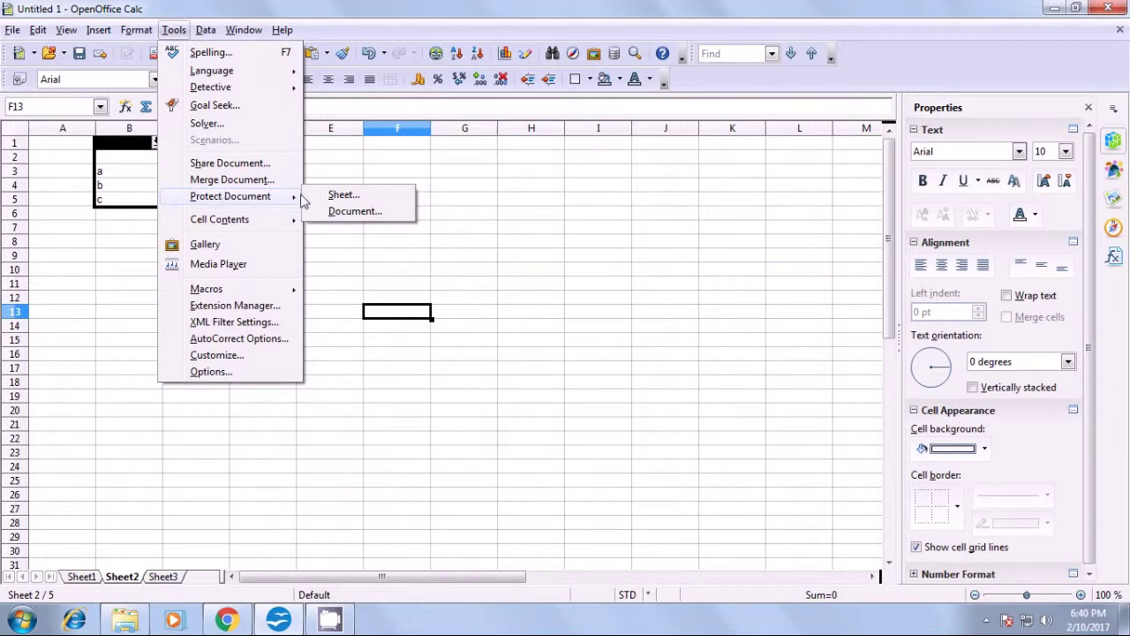
{"action": "left_click", "coordinate": [335, 195]}
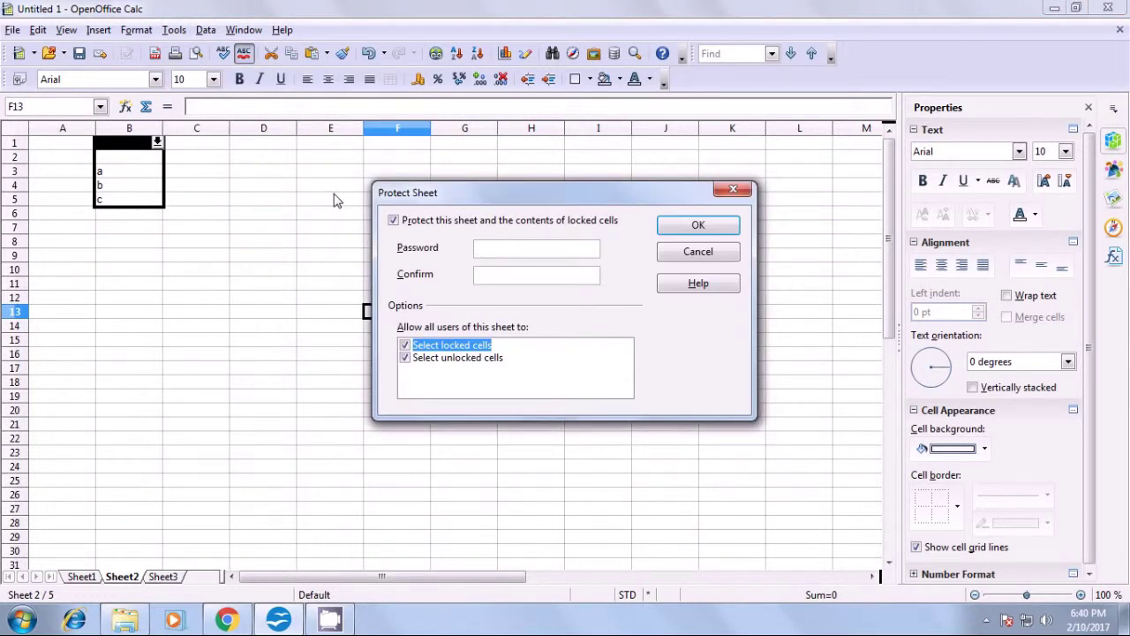
{"action": "type", "text": "123"}
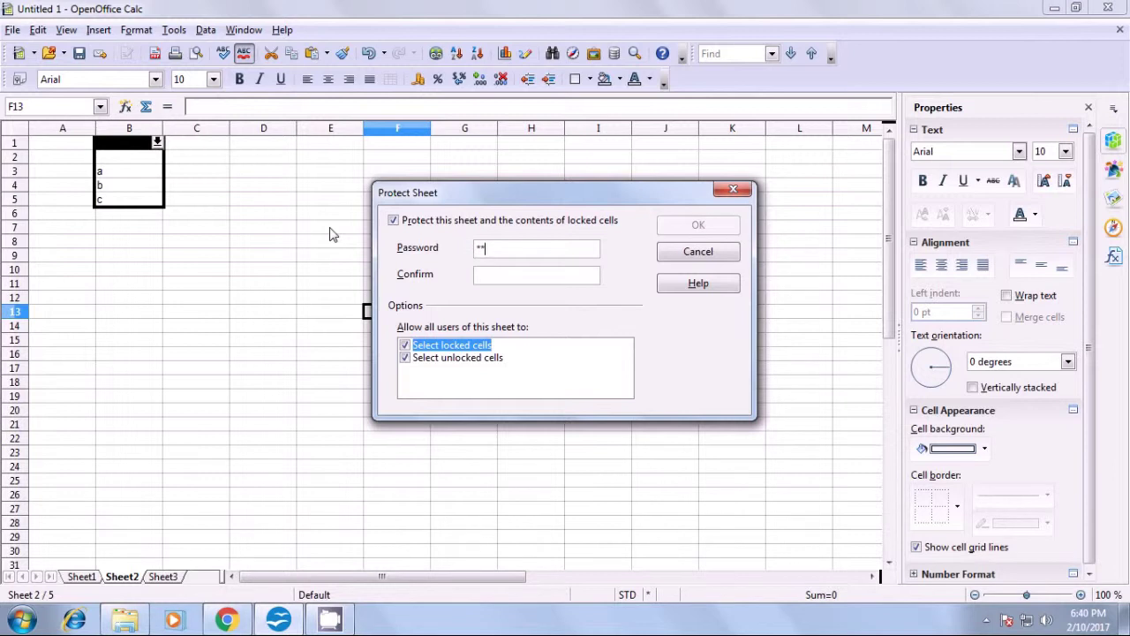
{"action": "left_click", "coordinate": [486, 276]}
{"action": "type", "text": "123"}
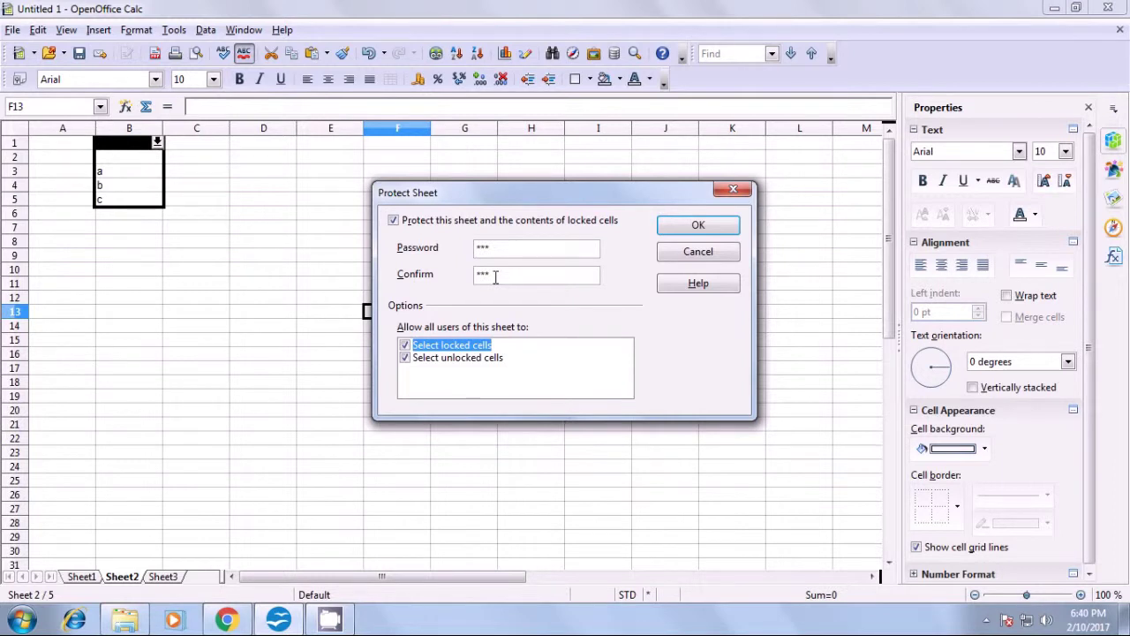
{"action": "left_click", "coordinate": [678, 223]}
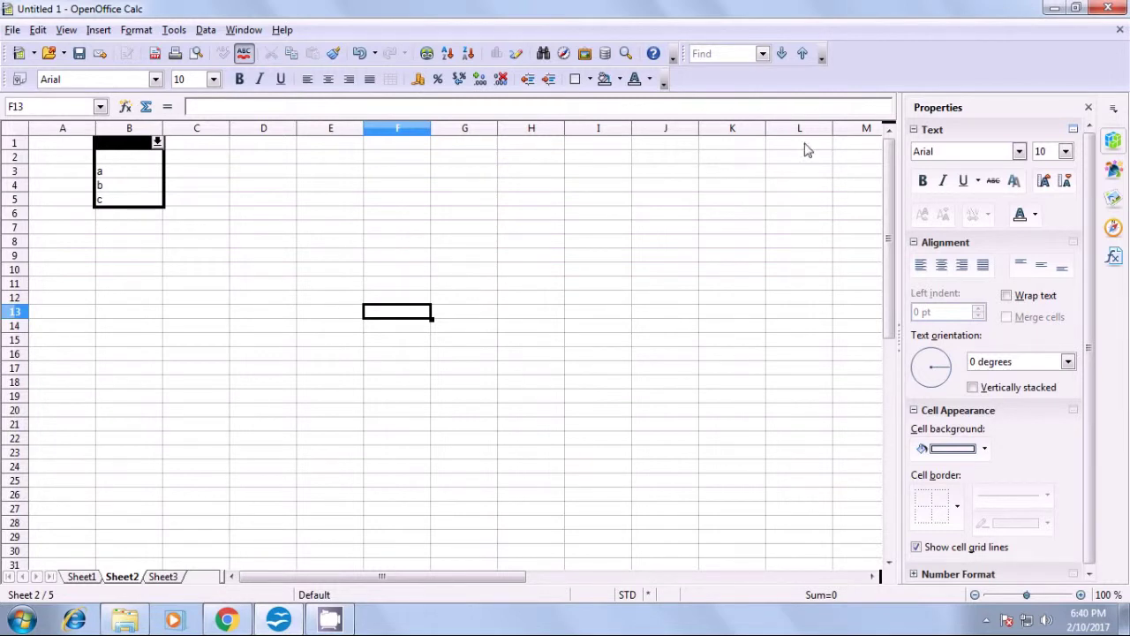
- Try editing cells C18 and F13, dismissing the protected-cell warnings each time
{"action": "left_click", "coordinate": [168, 382]}
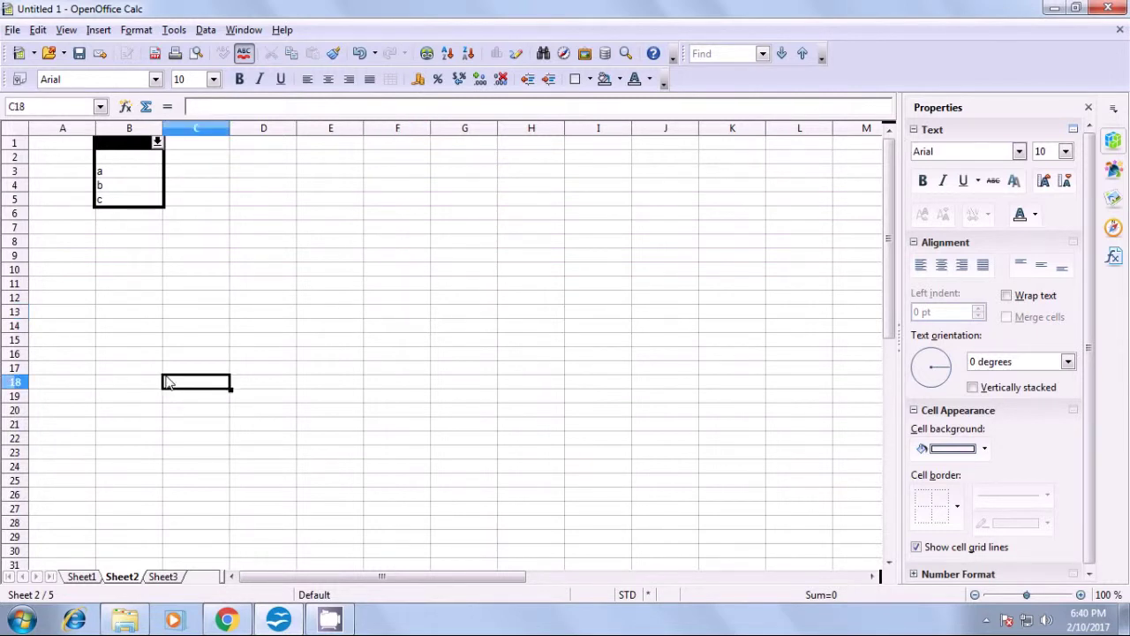
{"action": "double_click", "coordinate": [168, 382]}
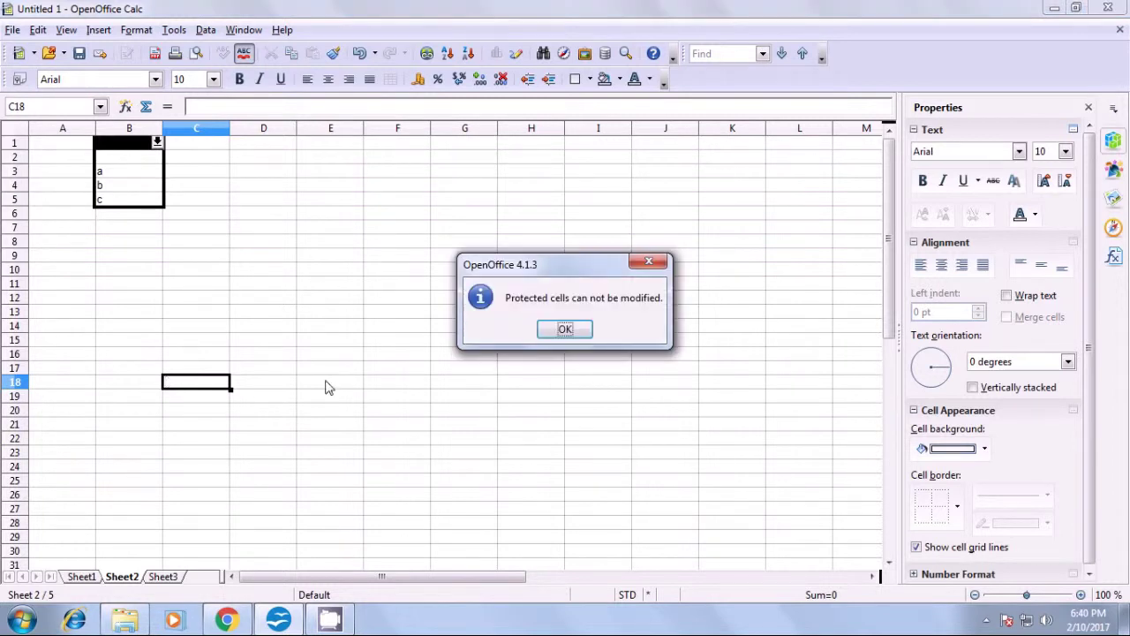
{"action": "left_click", "coordinate": [552, 337]}
{"action": "left_click", "coordinate": [400, 316]}
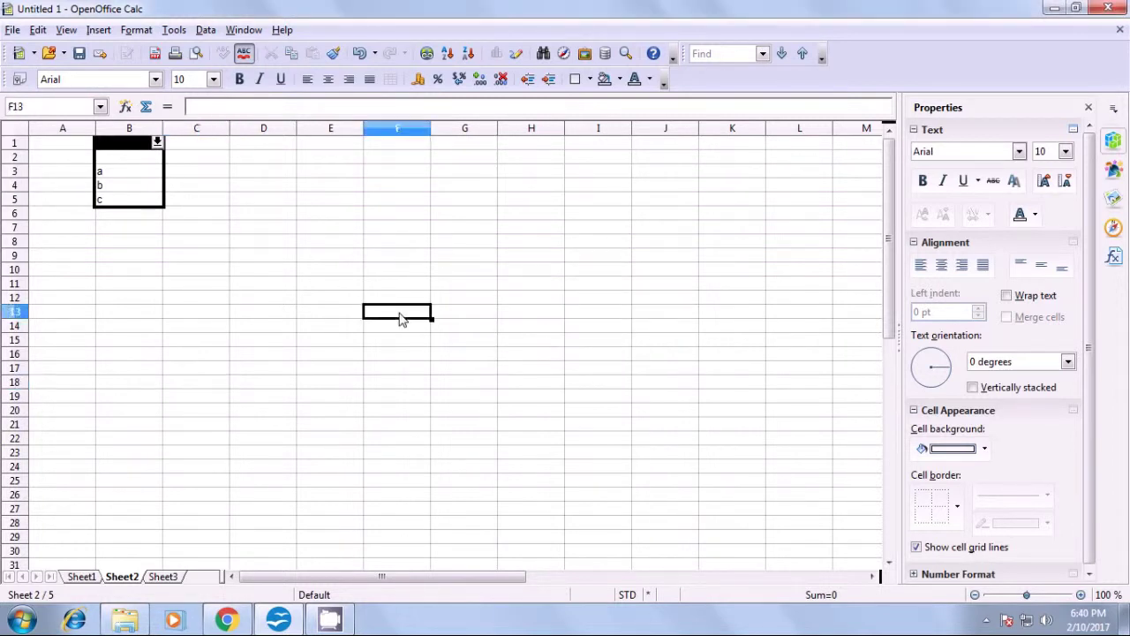
{"action": "double_click", "coordinate": [400, 318]}
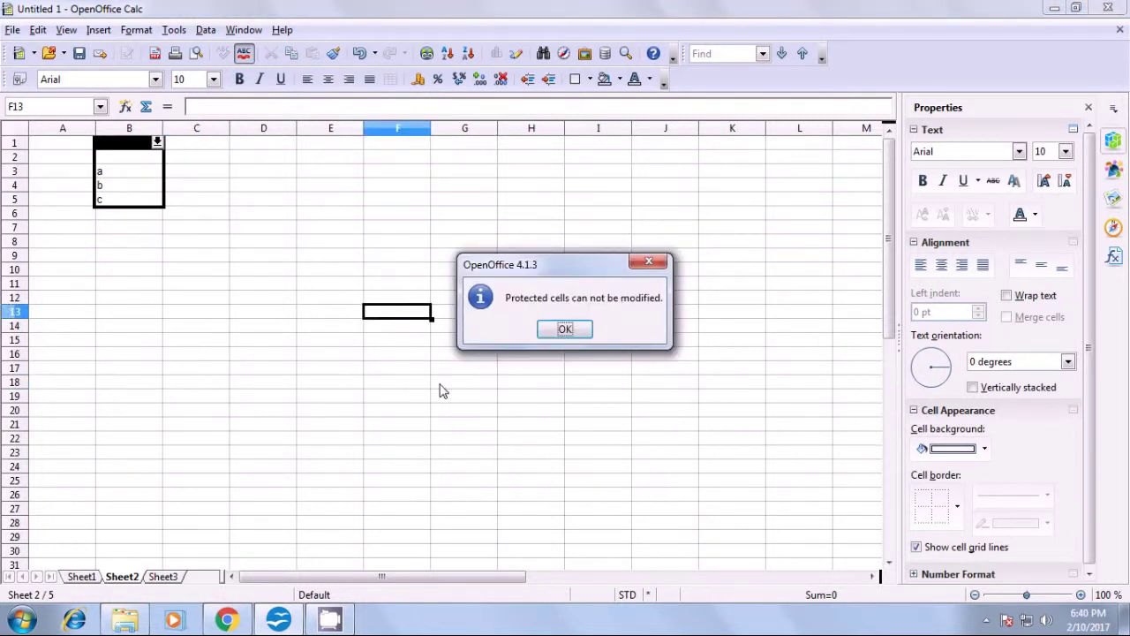
{"action": "left_click", "coordinate": [563, 330]}
{"action": "left_click", "coordinate": [488, 373]}
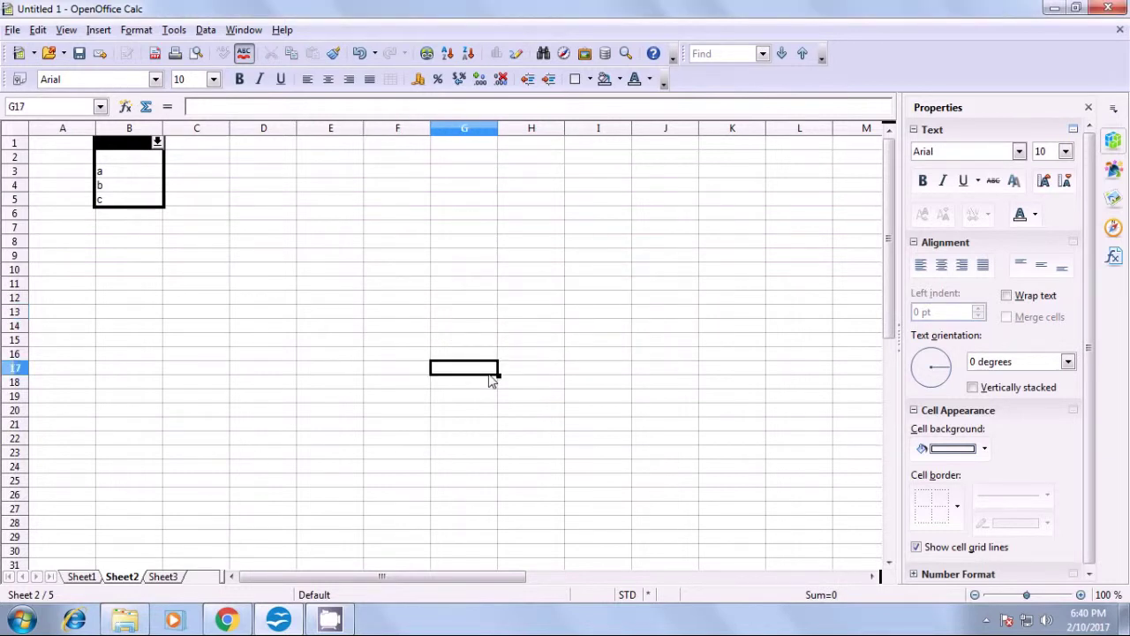